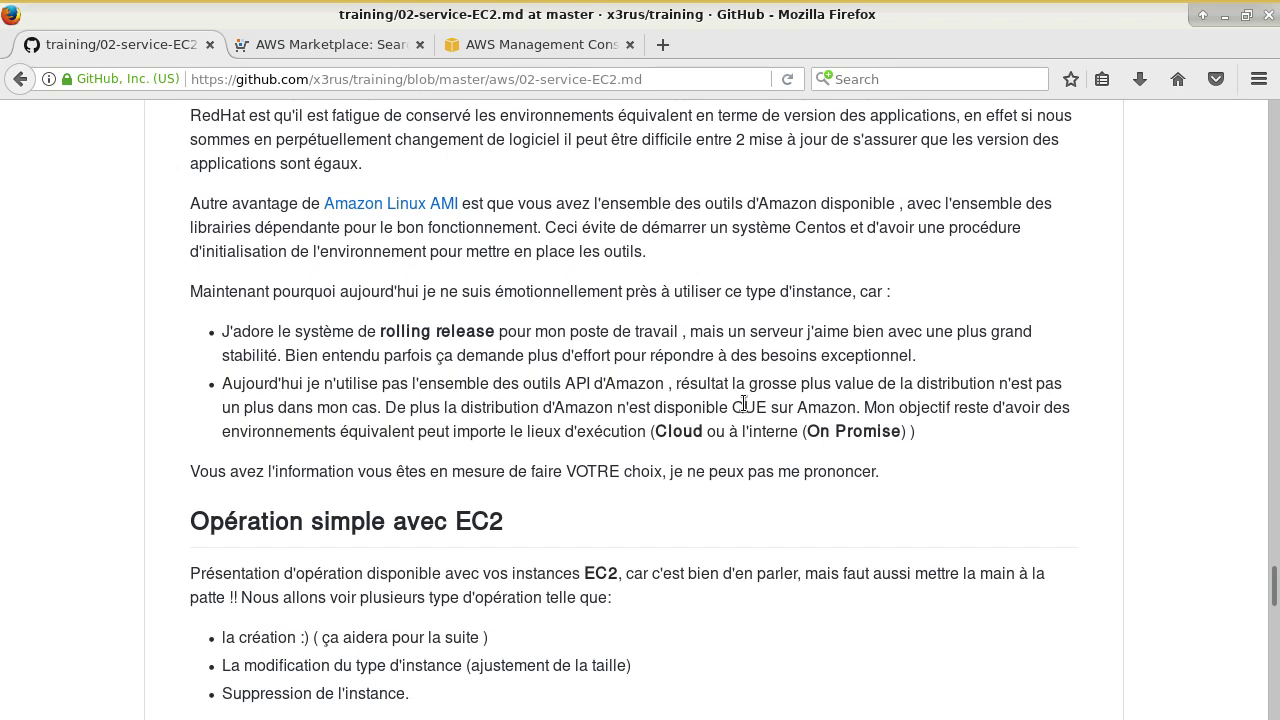
# - Highlight the instance-type bullet and the EC2 mention in the introduction text
pyautogui.scroll(-7, 743, 403)
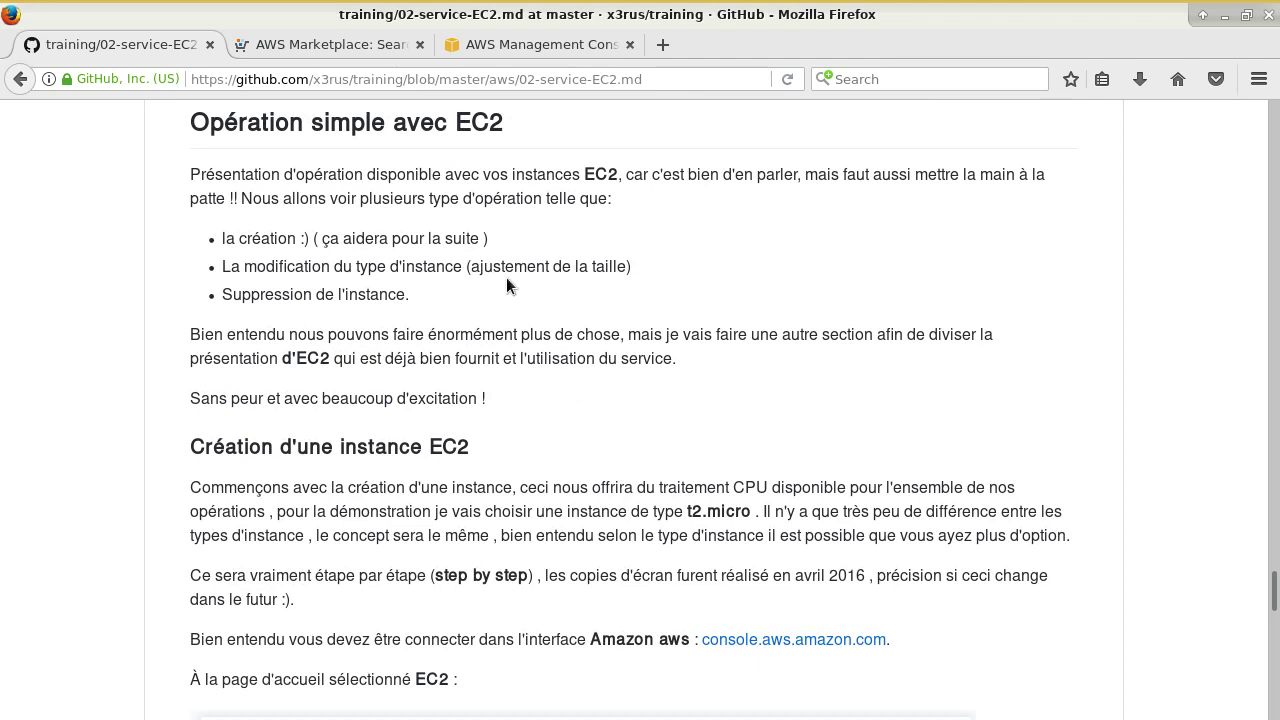
pyautogui.moveTo(498, 268); pyautogui.dragTo(584, 270)
pyautogui.click(566, 295)
pyautogui.moveTo(474, 169); pyautogui.dragTo(584, 175)
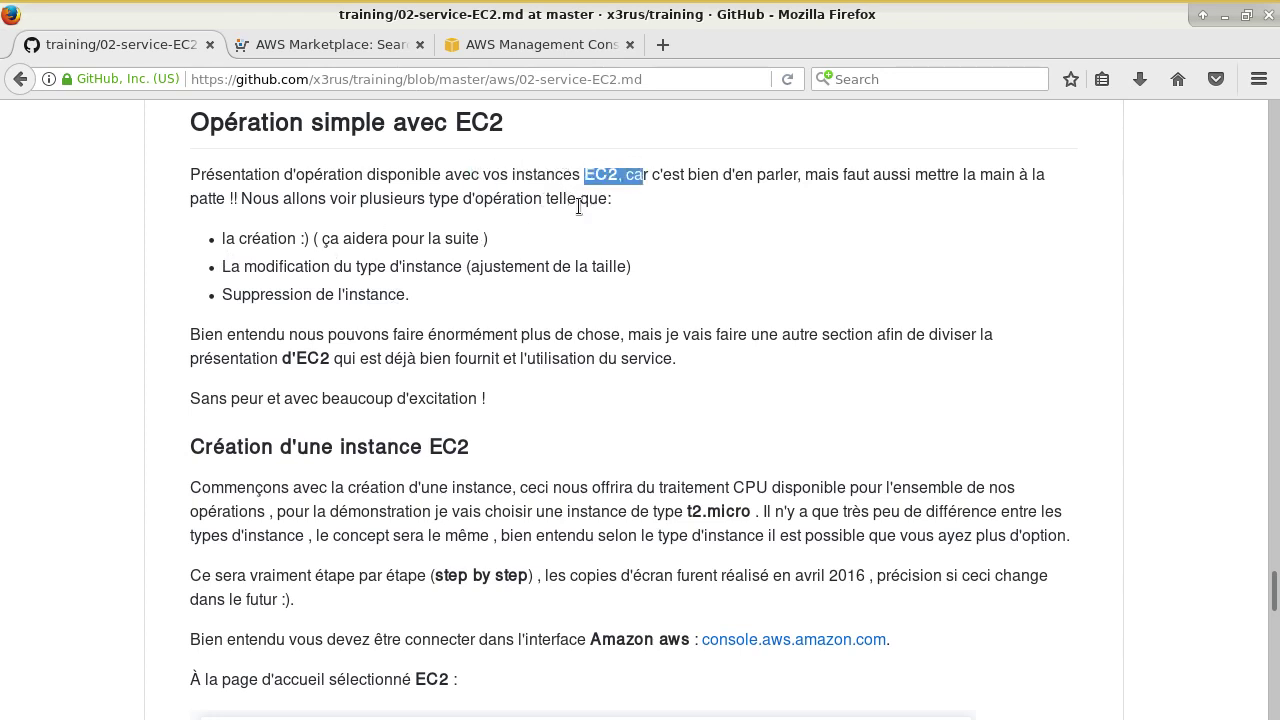
pyautogui.click(686, 219)
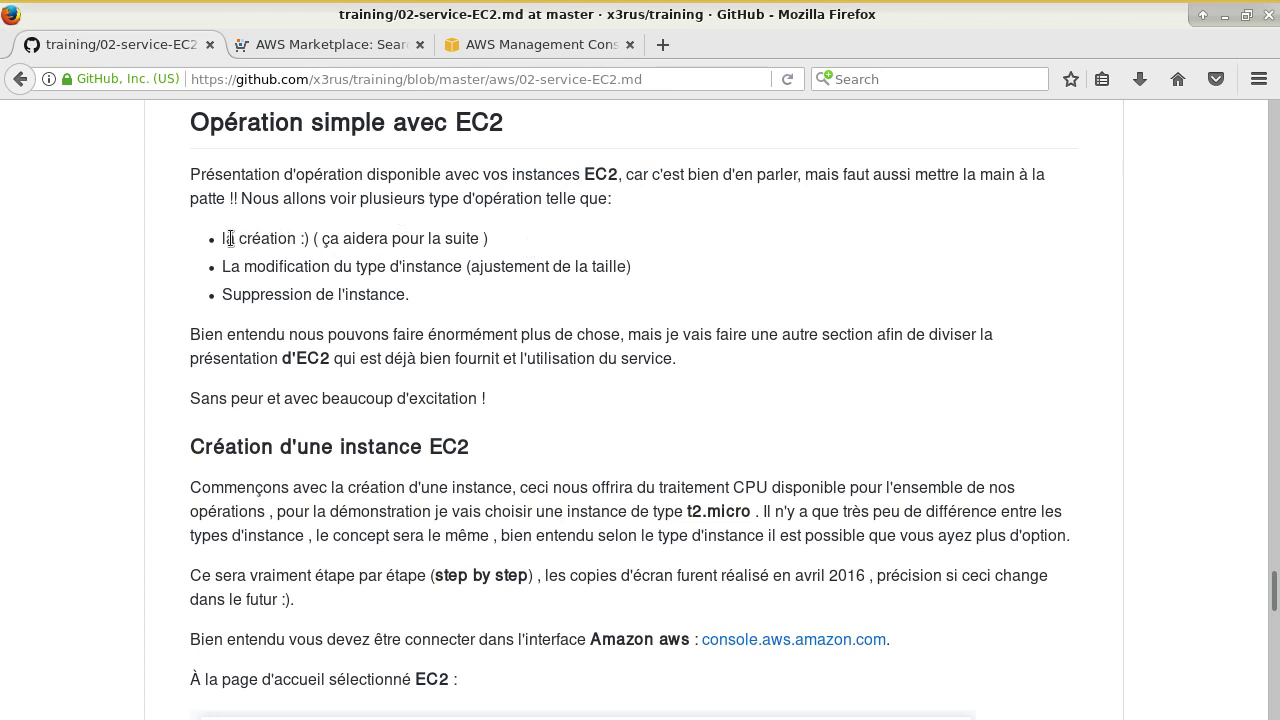
# - Highlight the instance creation, type modification, resizing and deletion bullets
pyautogui.moveTo(226, 238); pyautogui.dragTo(462, 240)
pyautogui.moveTo(330, 266); pyautogui.dragTo(460, 267)
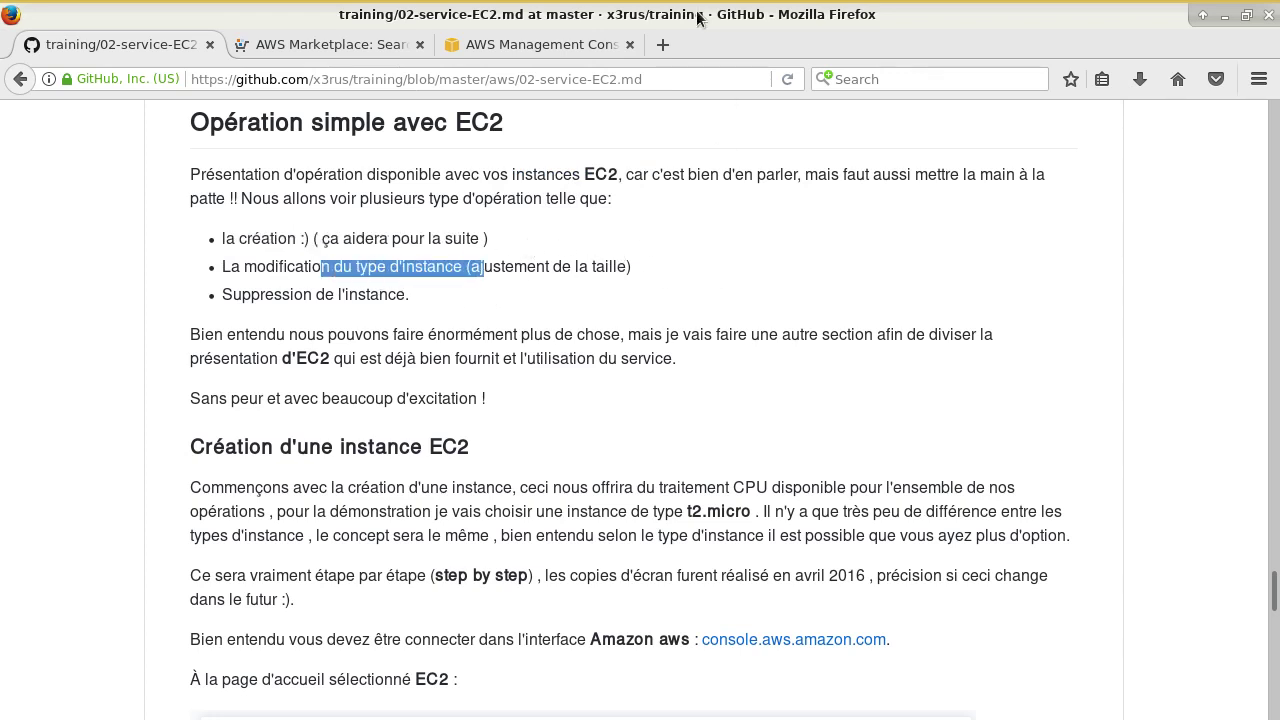
pyautogui.click(524, 292)
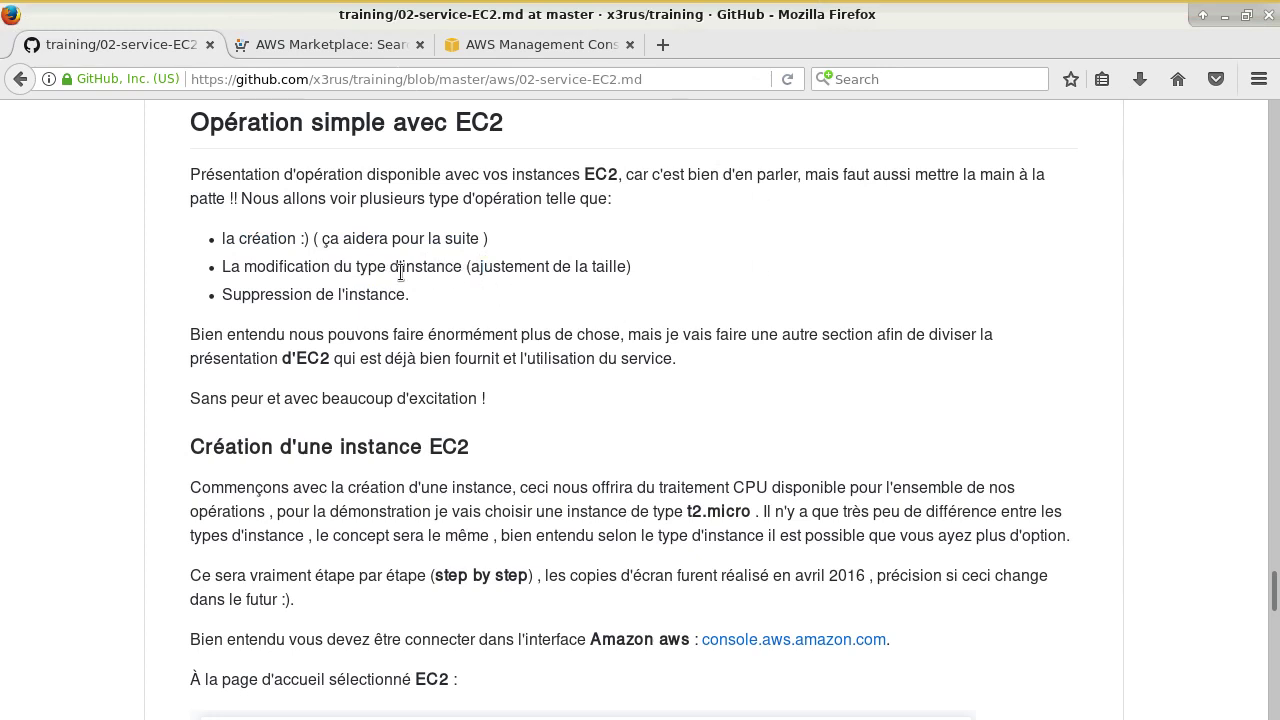
pyautogui.moveTo(526, 266); pyautogui.dragTo(618, 267)
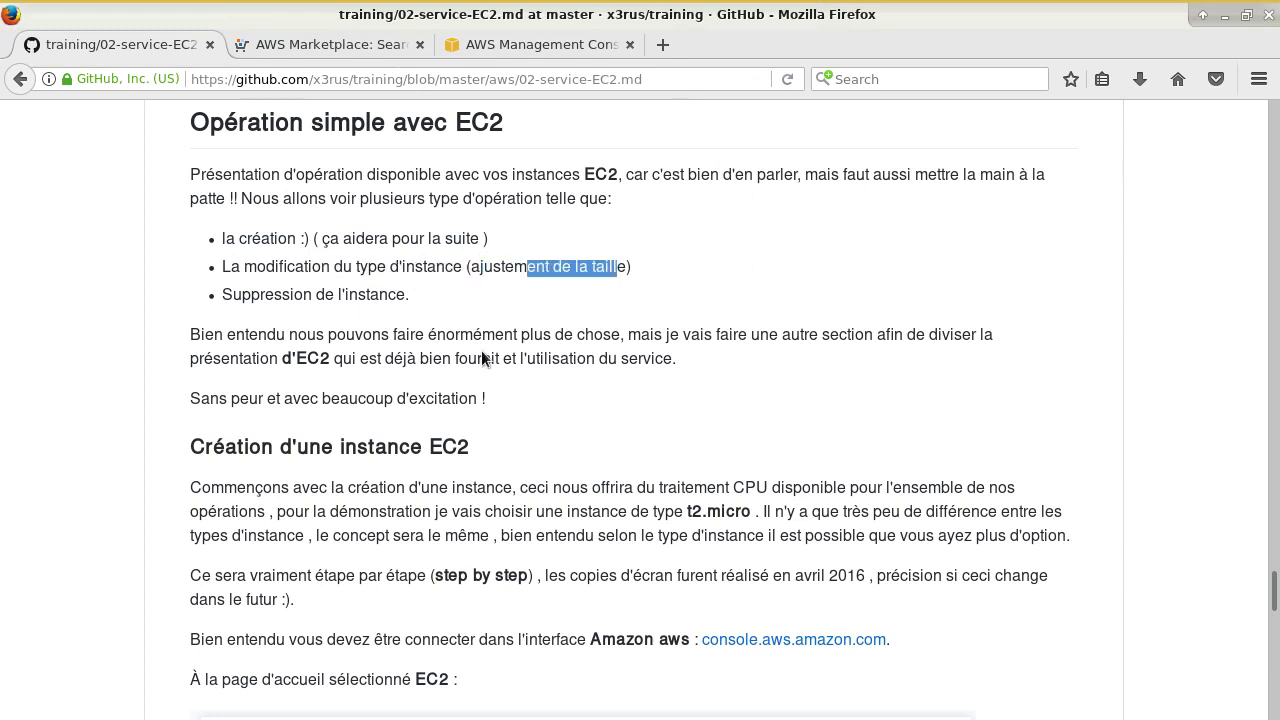
pyautogui.moveTo(274, 294); pyautogui.dragTo(405, 296)
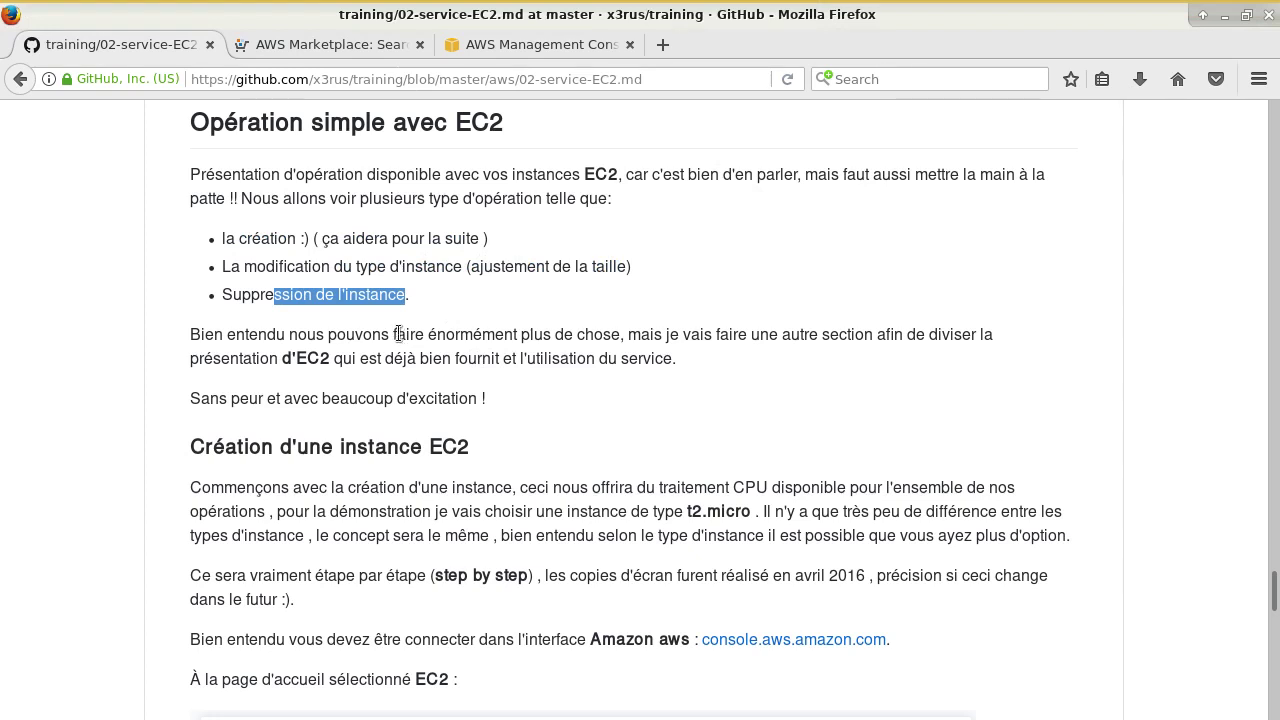
pyautogui.scroll(-3, 391, 346)
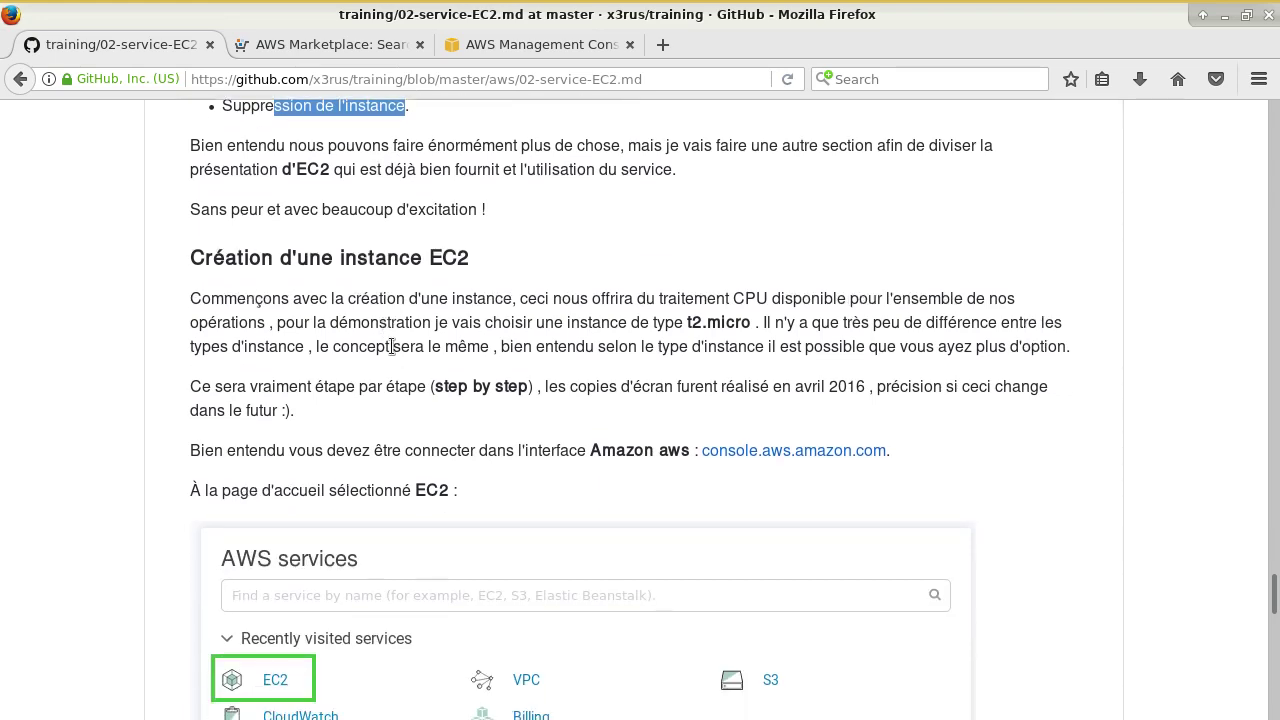
pyautogui.scroll(-2, 391, 346)
pyautogui.scroll(3, 391, 346)
pyautogui.scroll(-1, 400, 348)
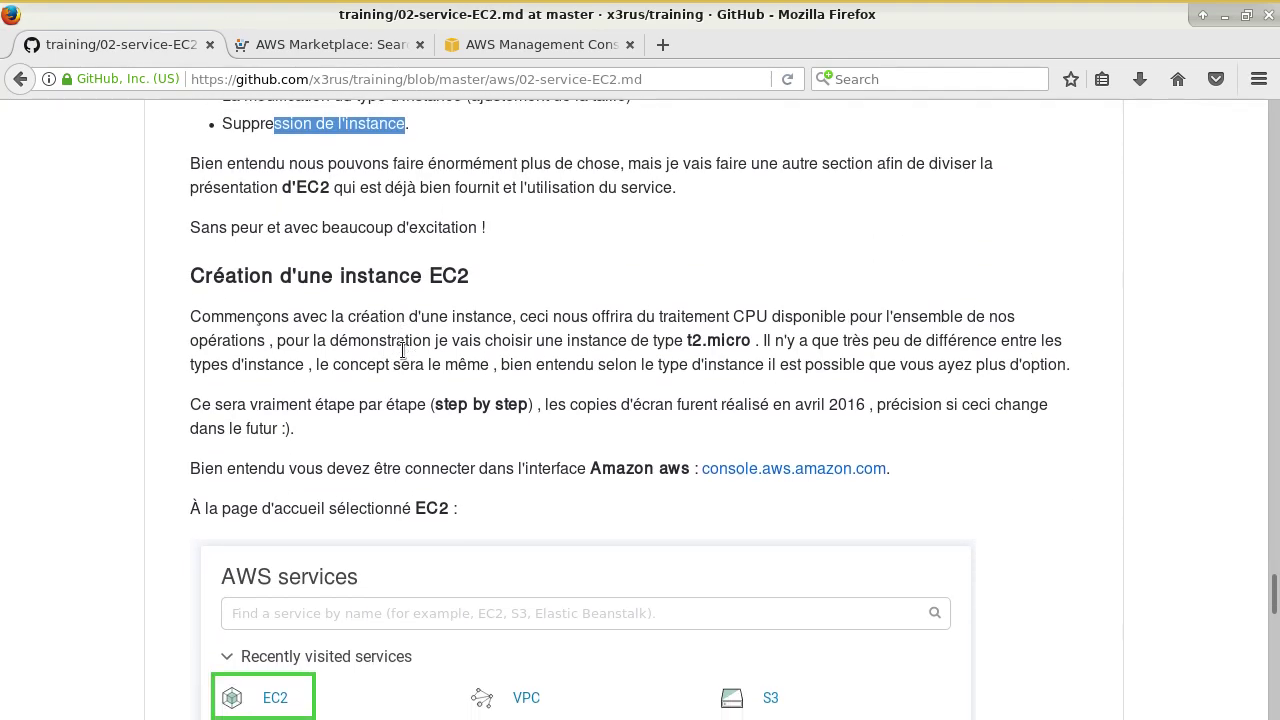
# - In the AWS console, confirm the Ohio region and open the EC2 instance list
pyautogui.click(505, 44)
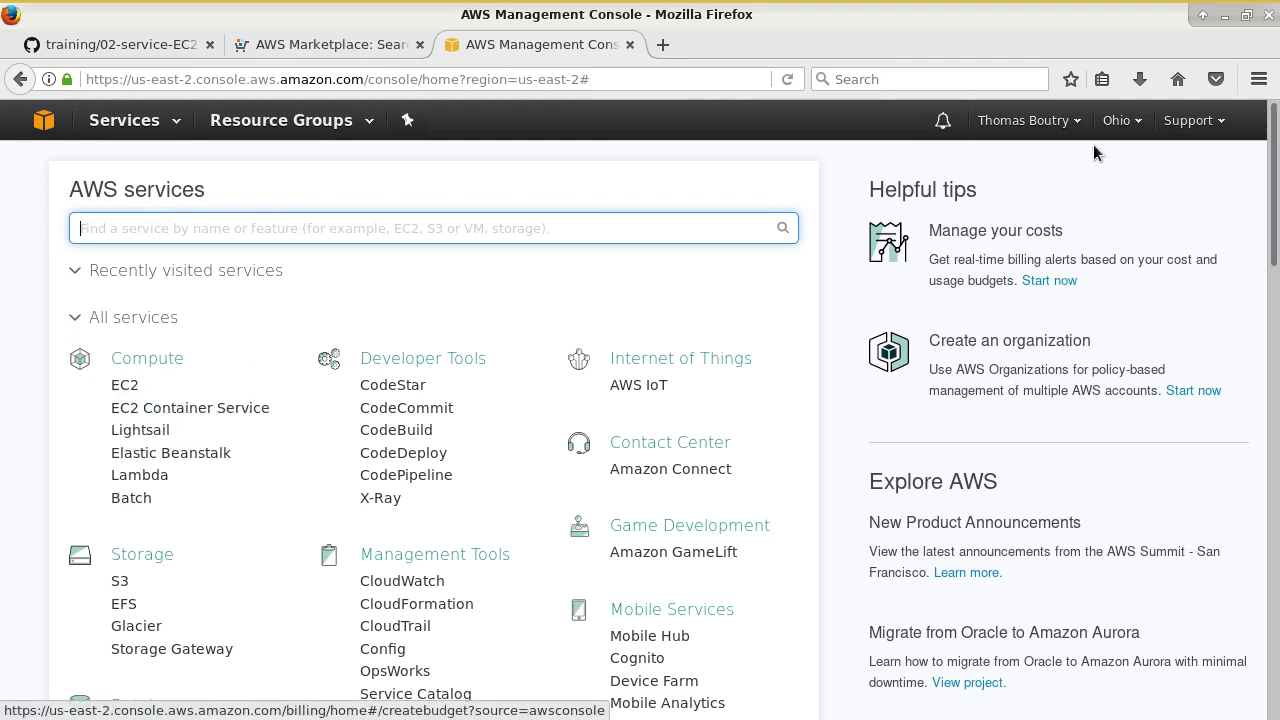
pyautogui.click(1122, 120)
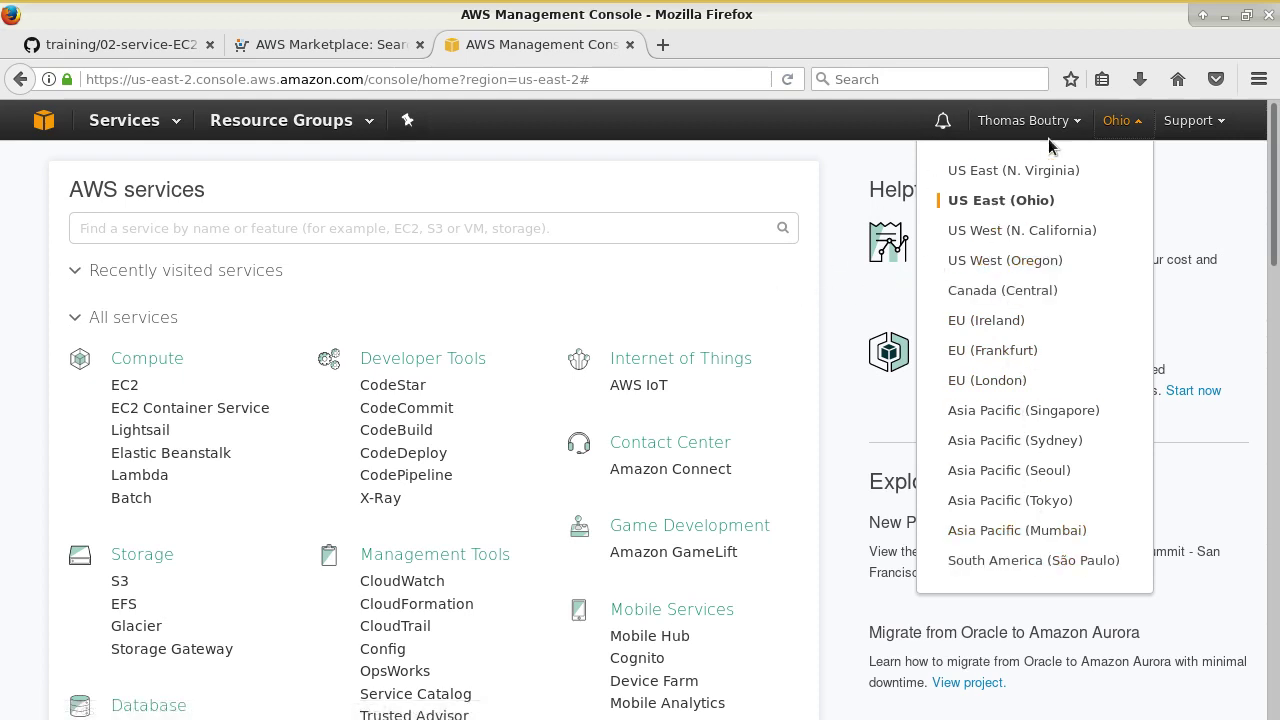
pyautogui.click(123, 386)
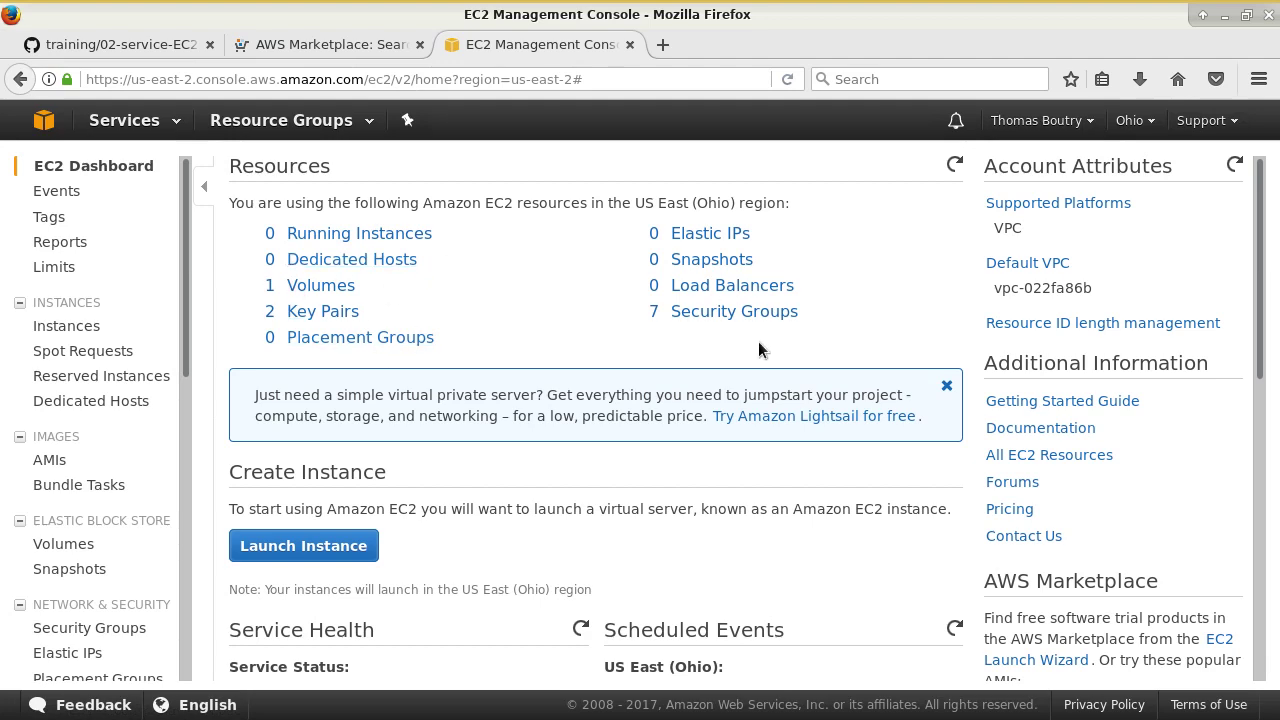
pyautogui.click(334, 234)
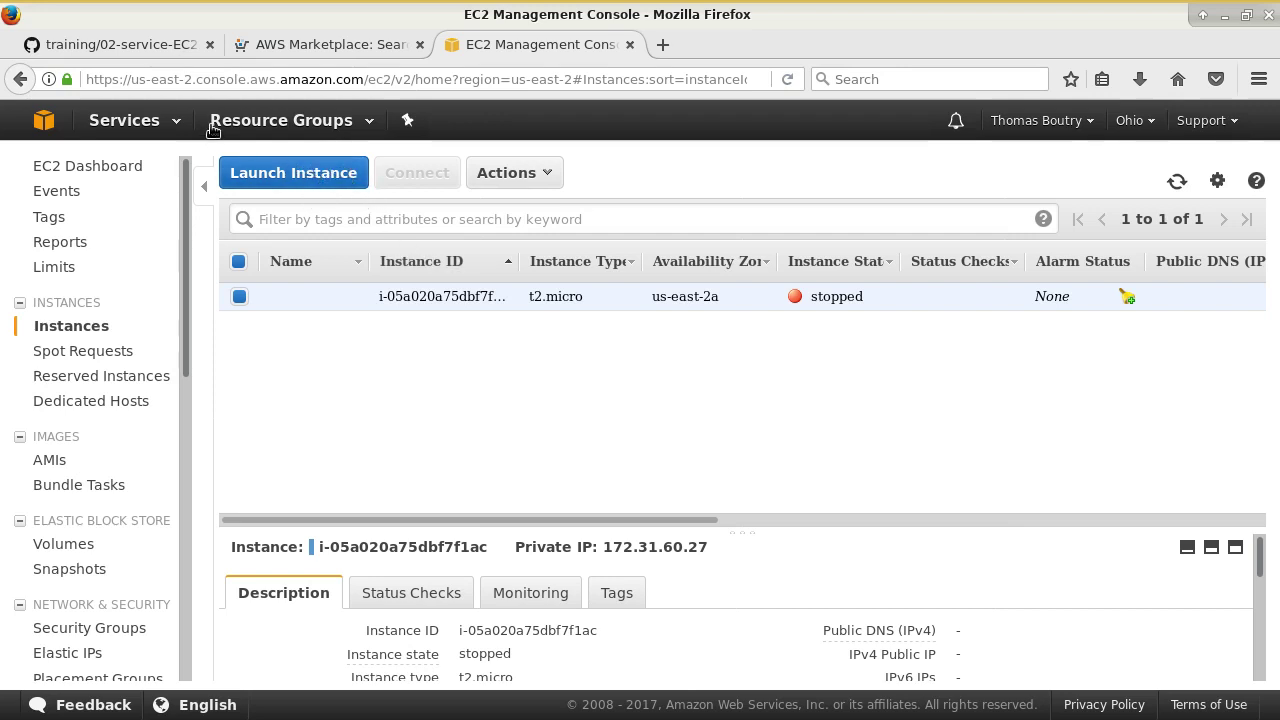
# - Return to the EC2 console through Services and start launching a new instance
pyautogui.click(180, 122)
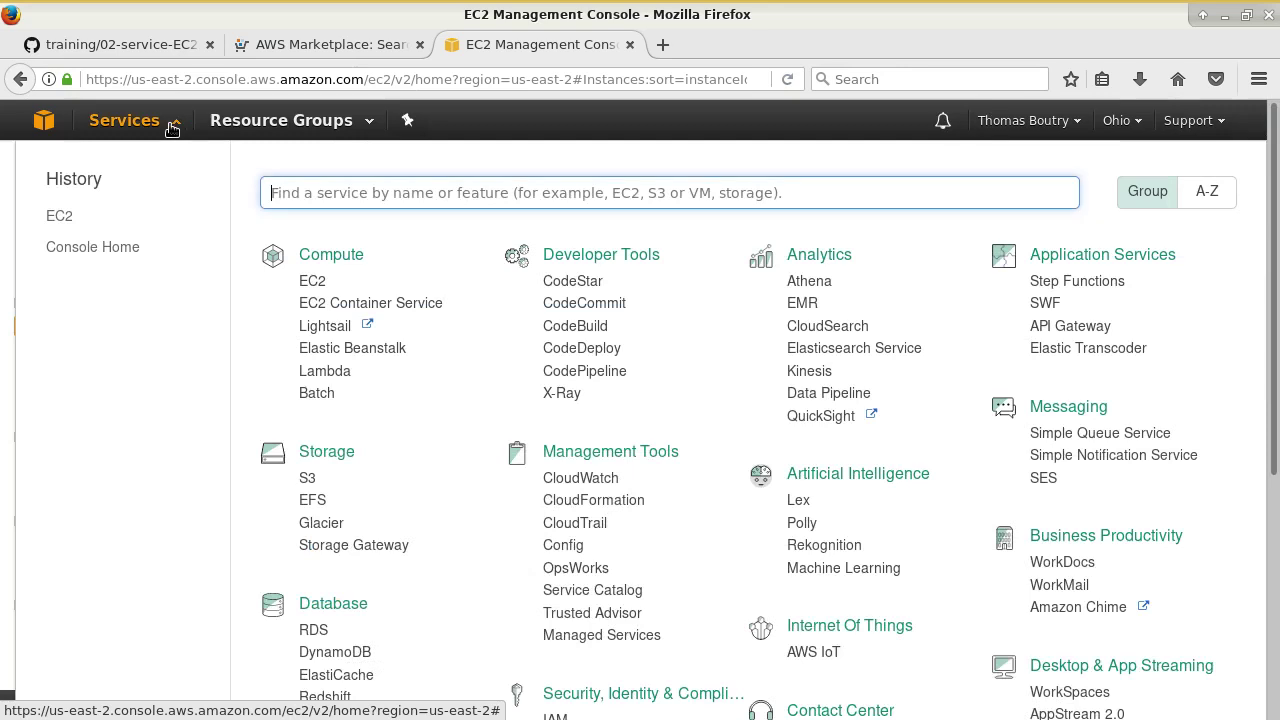
pyautogui.click(308, 281)
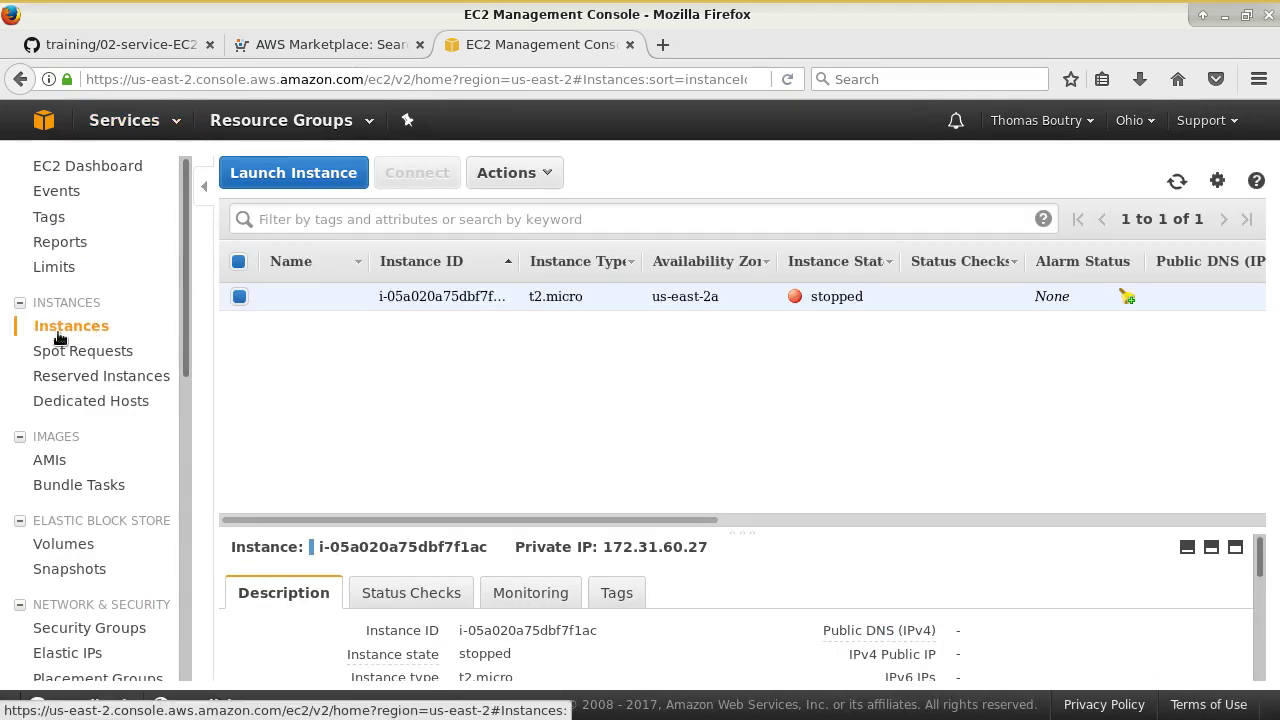
pyautogui.click(275, 173)
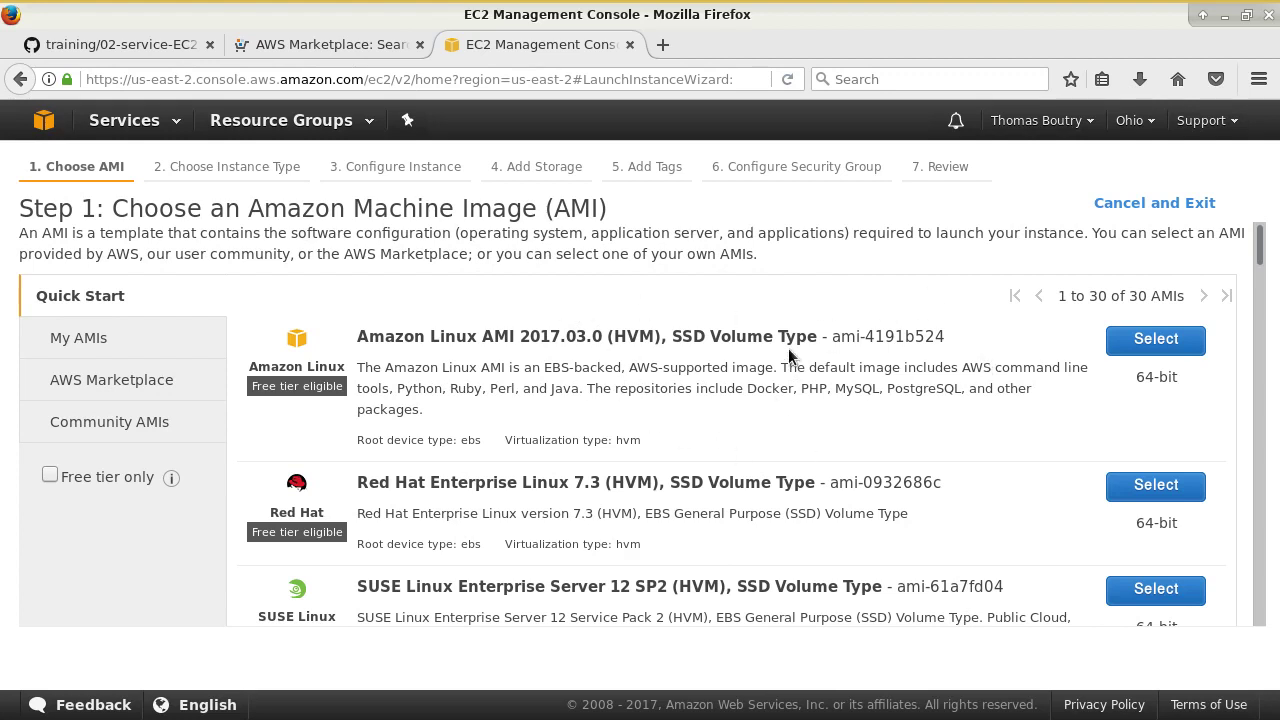
# - Browse the Quick Start AMIs and select Red Hat Enterprise Linux 7.3
pyautogui.scroll(-3, 766, 480)
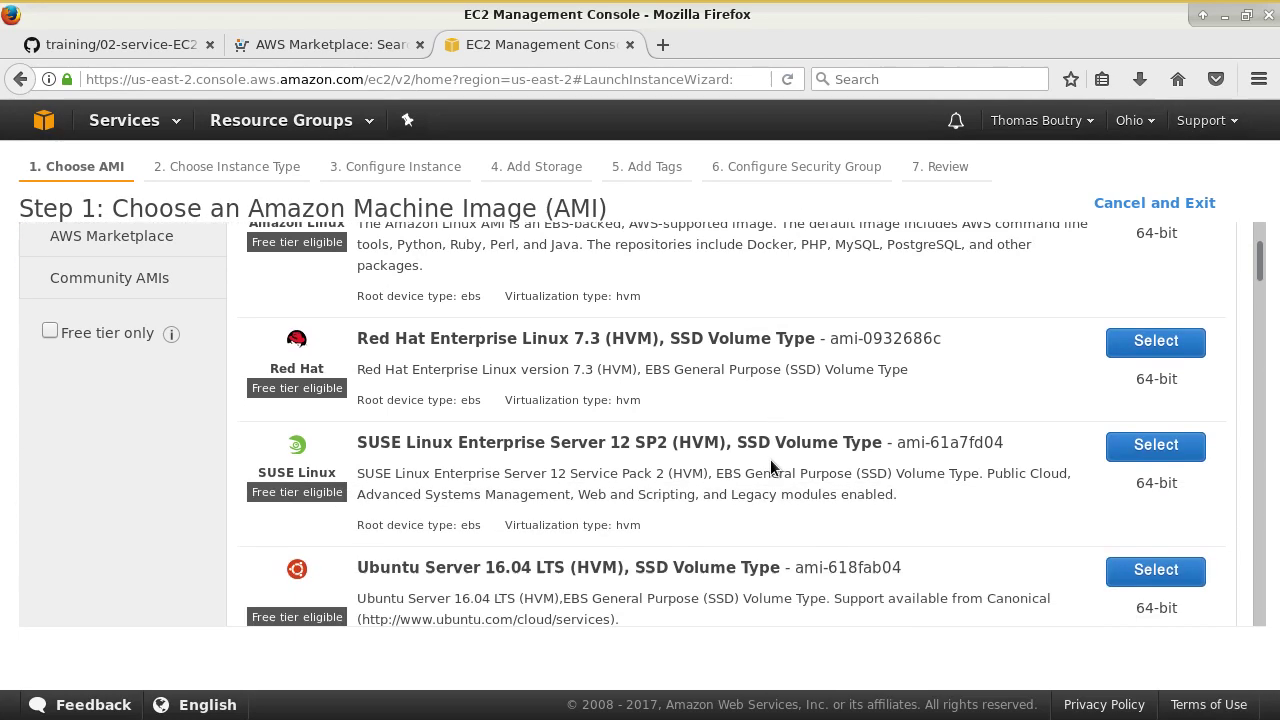
pyautogui.scroll(-1, 737, 443)
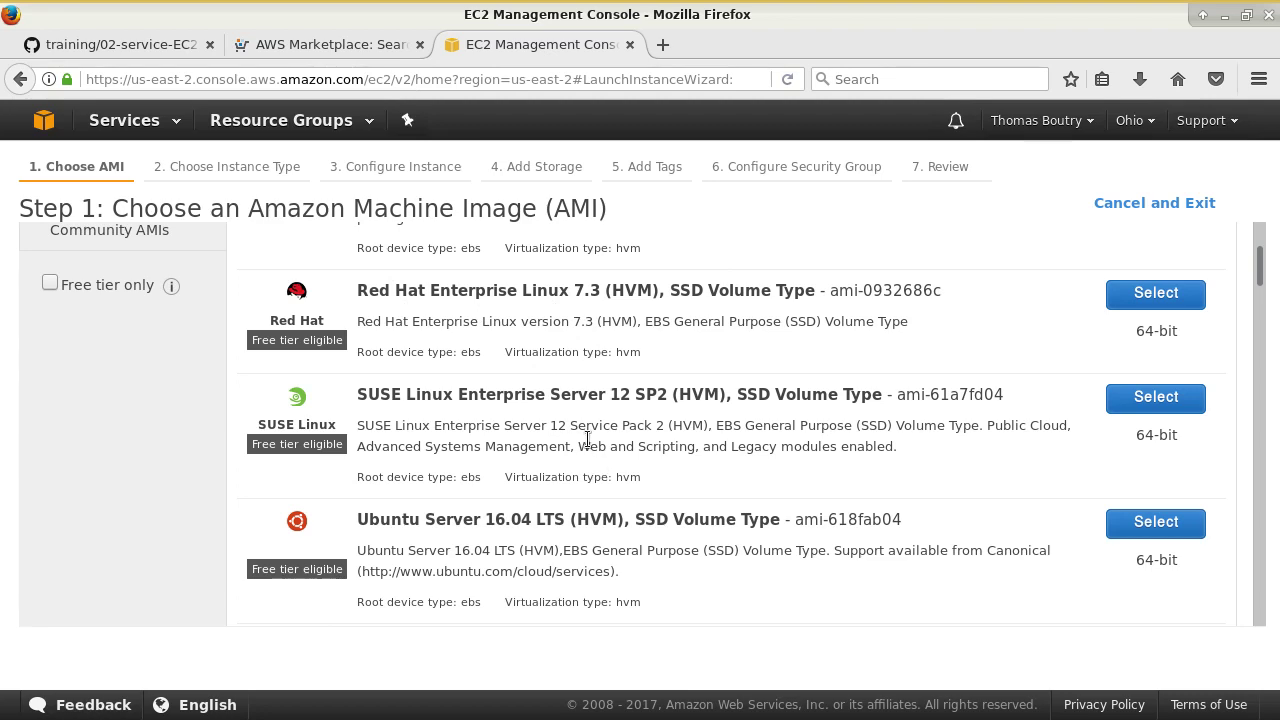
pyautogui.scroll(-2, 586, 440)
pyautogui.scroll(-7, 660, 490)
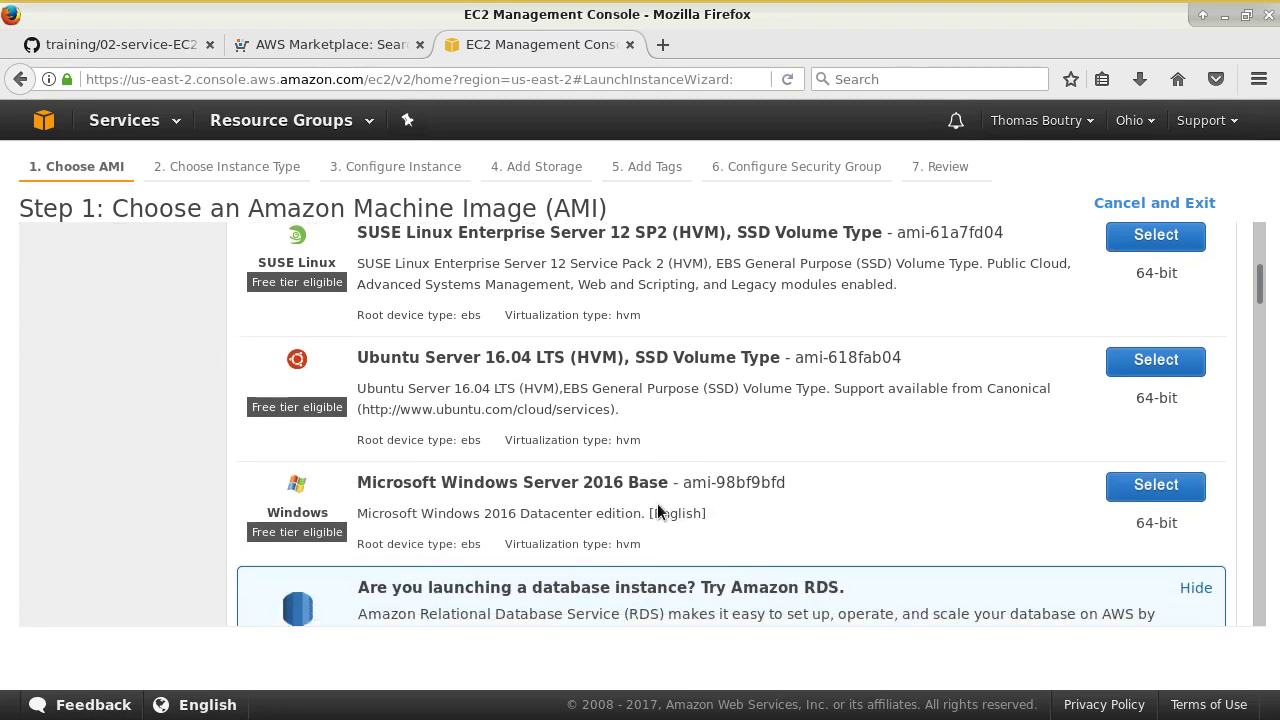
pyautogui.scroll(-2, 670, 510)
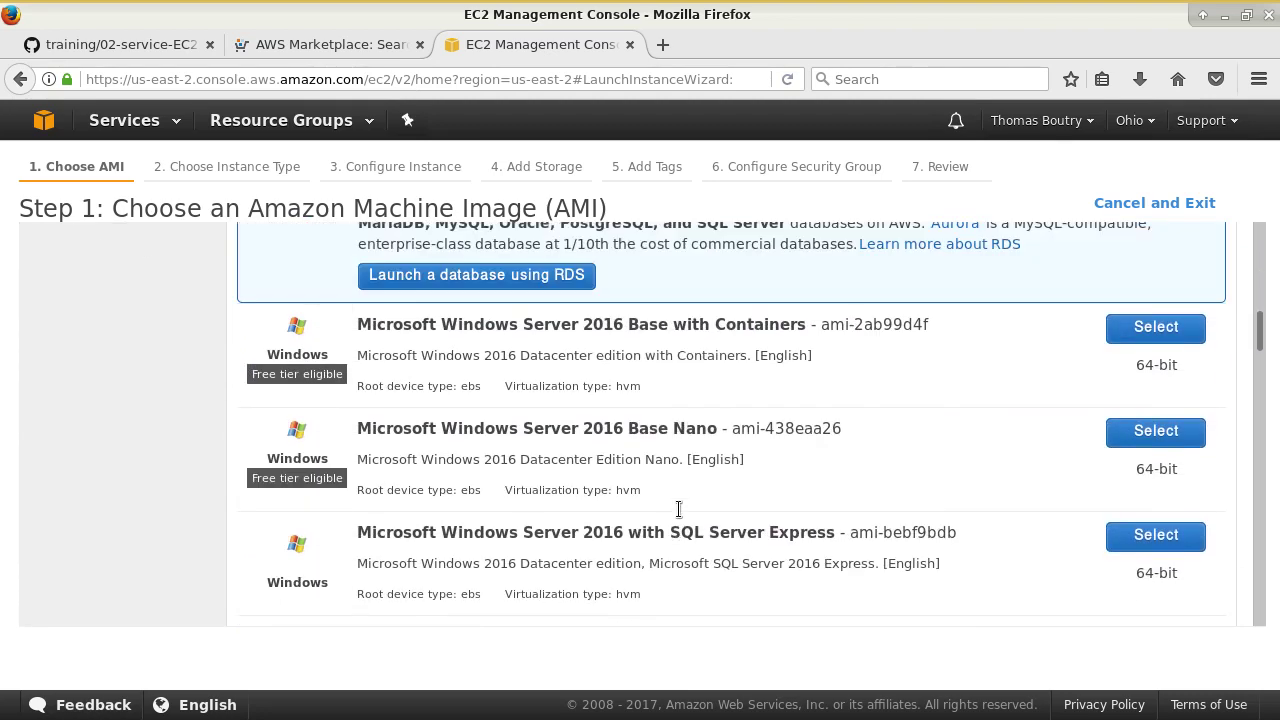
pyautogui.scroll(15, 680, 510)
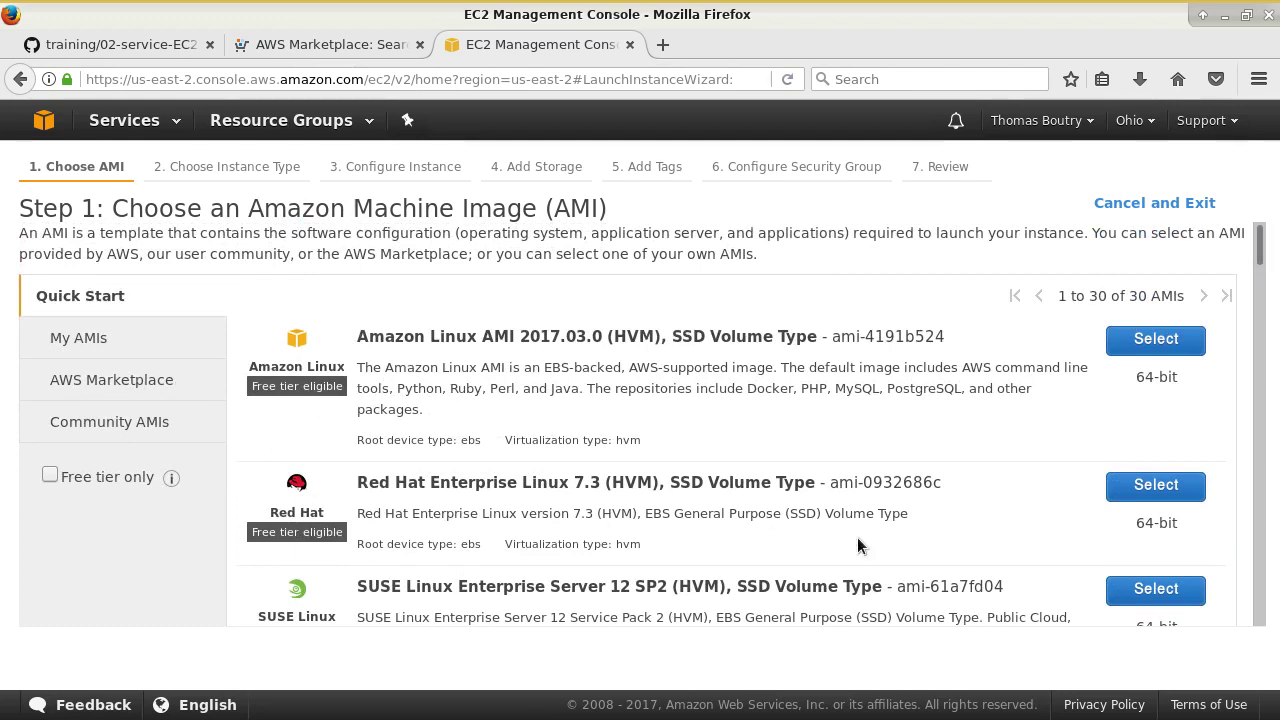
pyautogui.click(1147, 486)
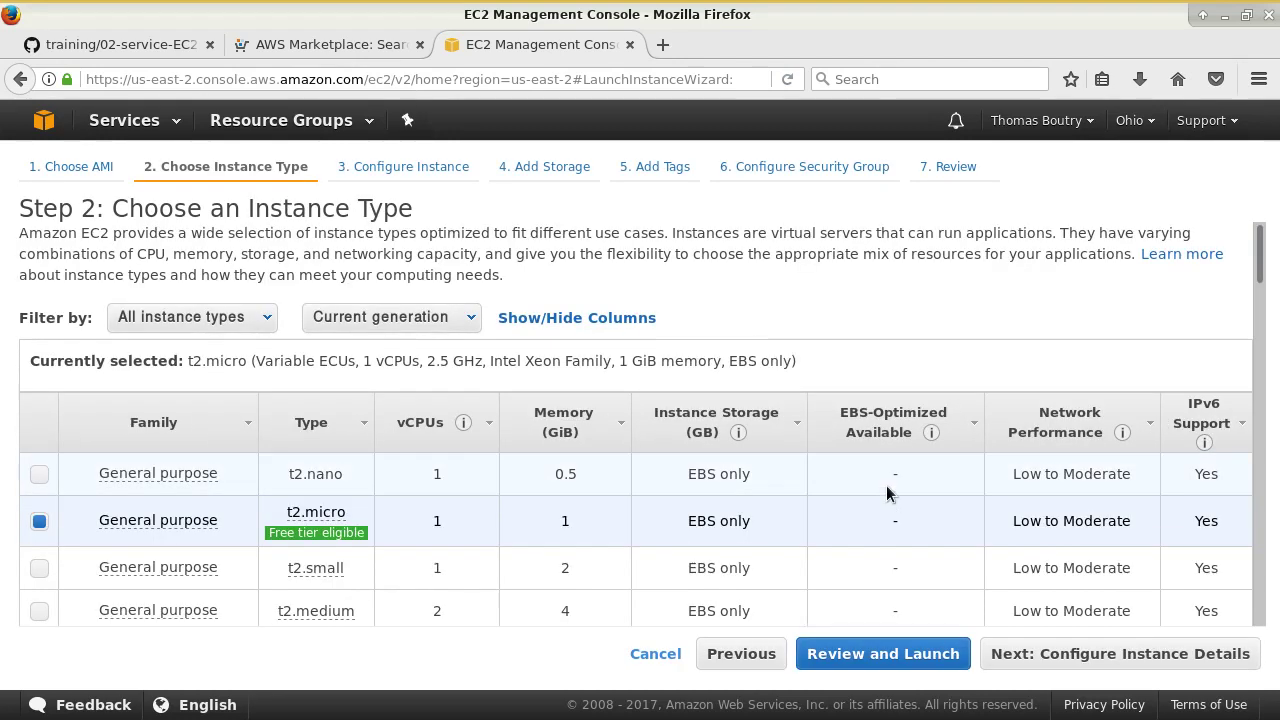
# - Review the instance type table, keep t2.micro, and continue to Configure Instance Details
pyautogui.scroll(-3, 620, 455)
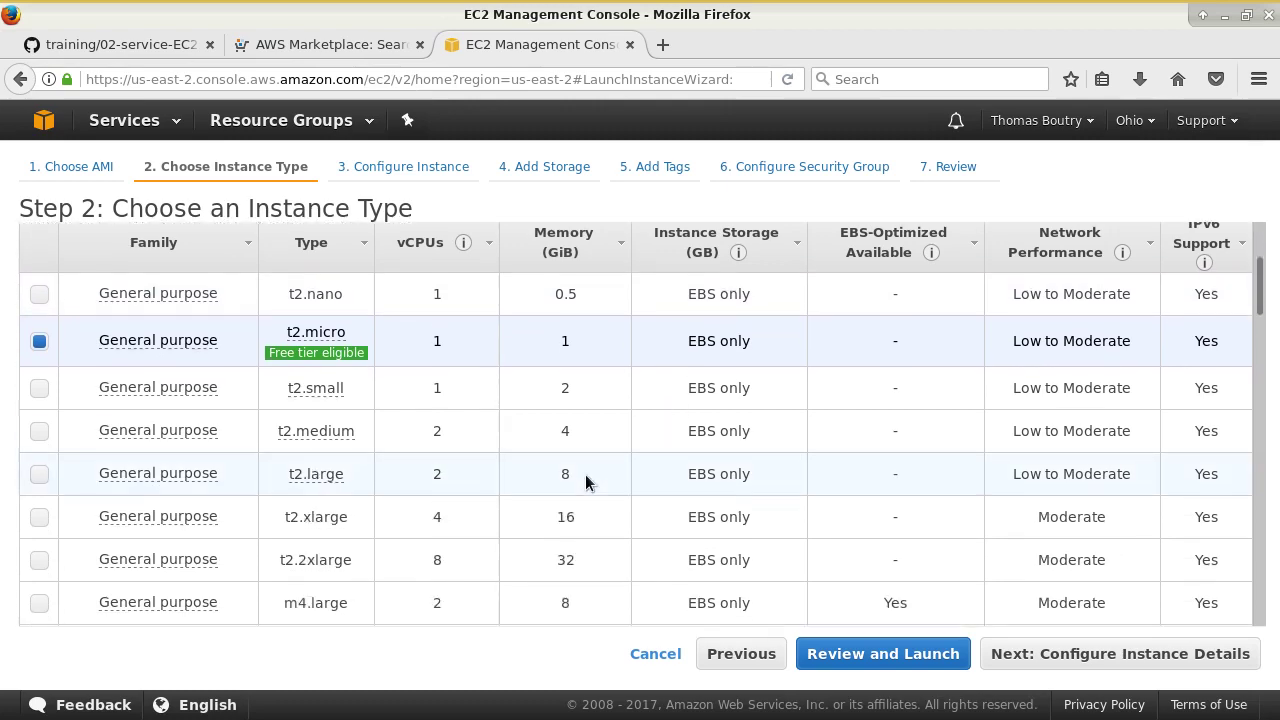
pyautogui.moveTo(318, 335)
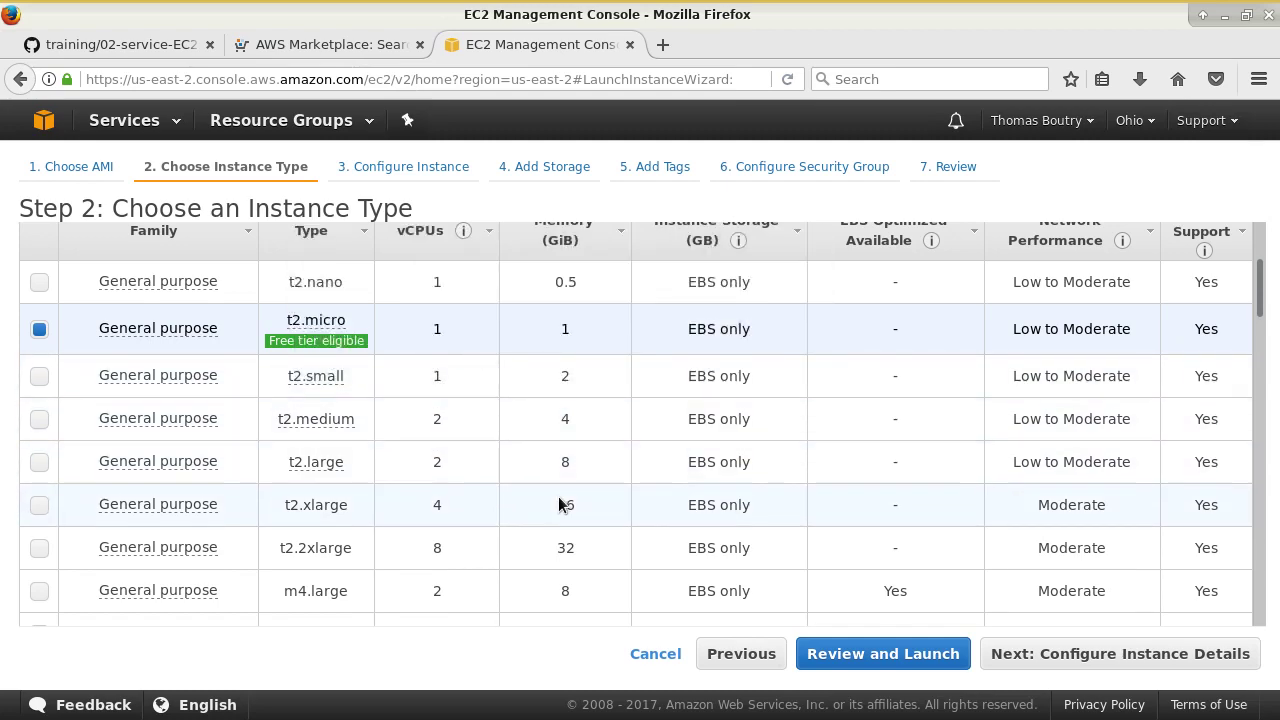
pyautogui.scroll(-4, 722, 420)
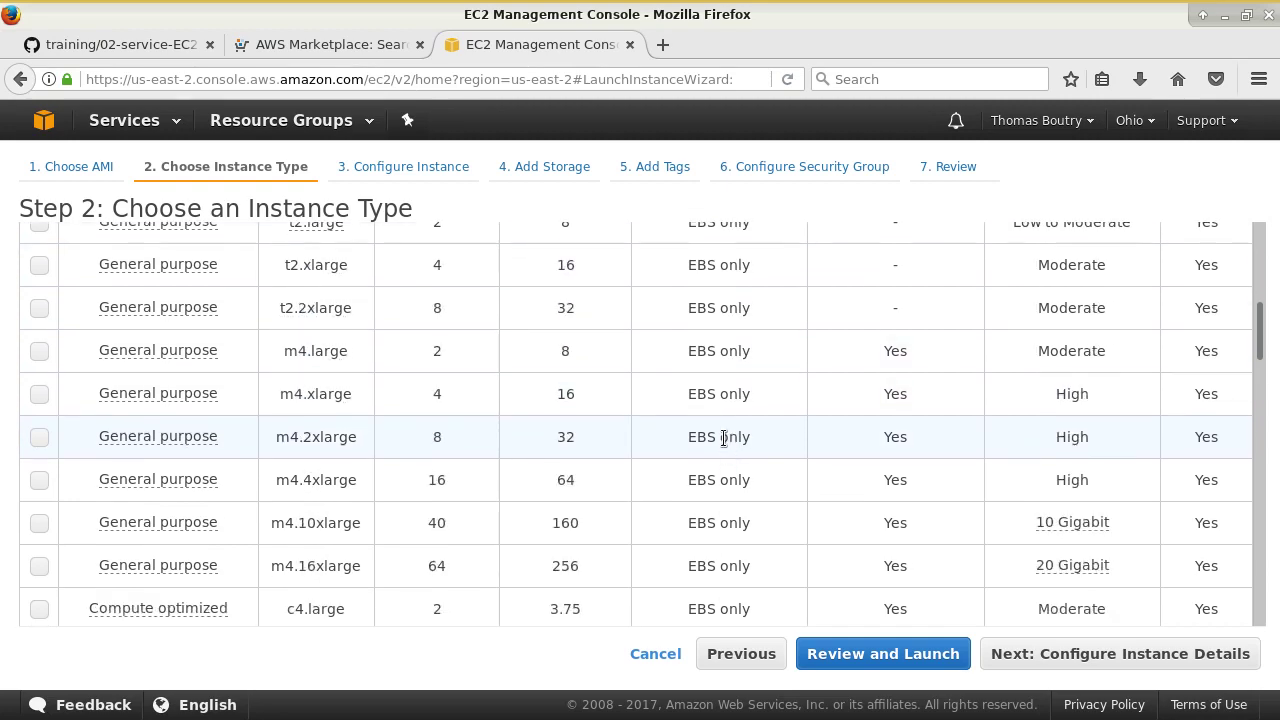
pyautogui.scroll(1, 700, 310)
pyautogui.scroll(-5, 694, 314)
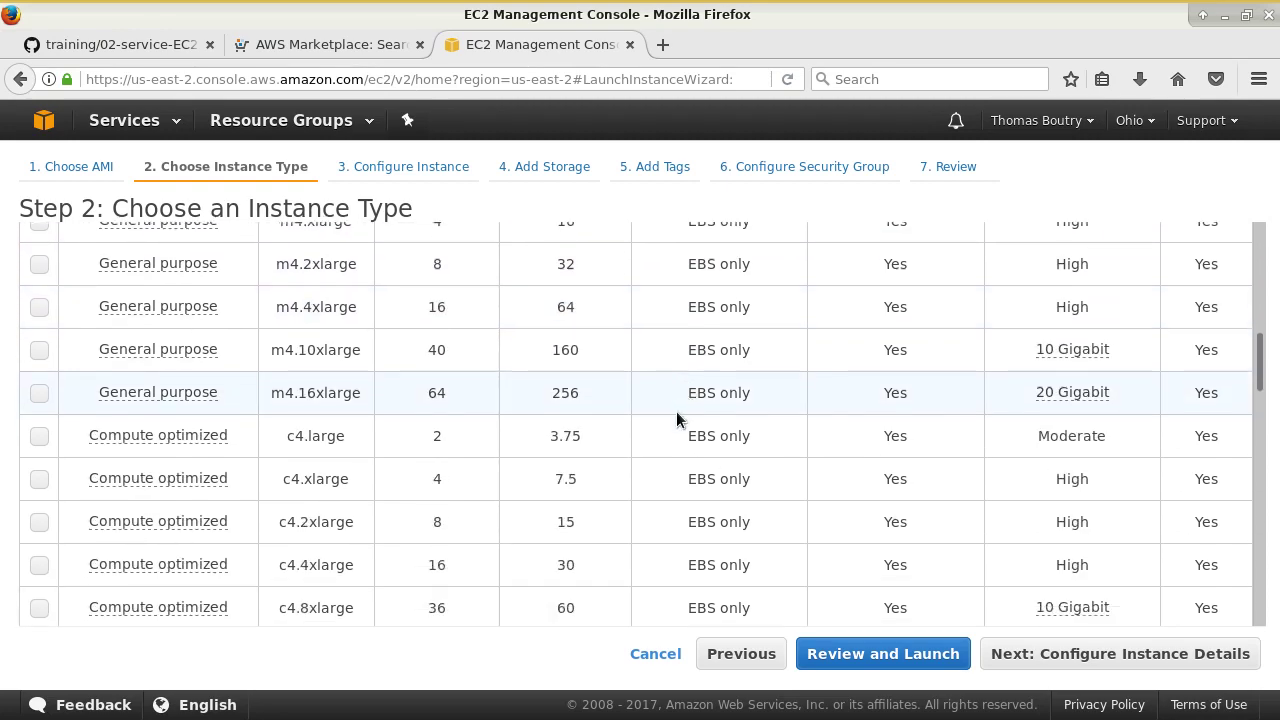
pyautogui.scroll(-5, 586, 459)
pyautogui.scroll(10, 509, 517)
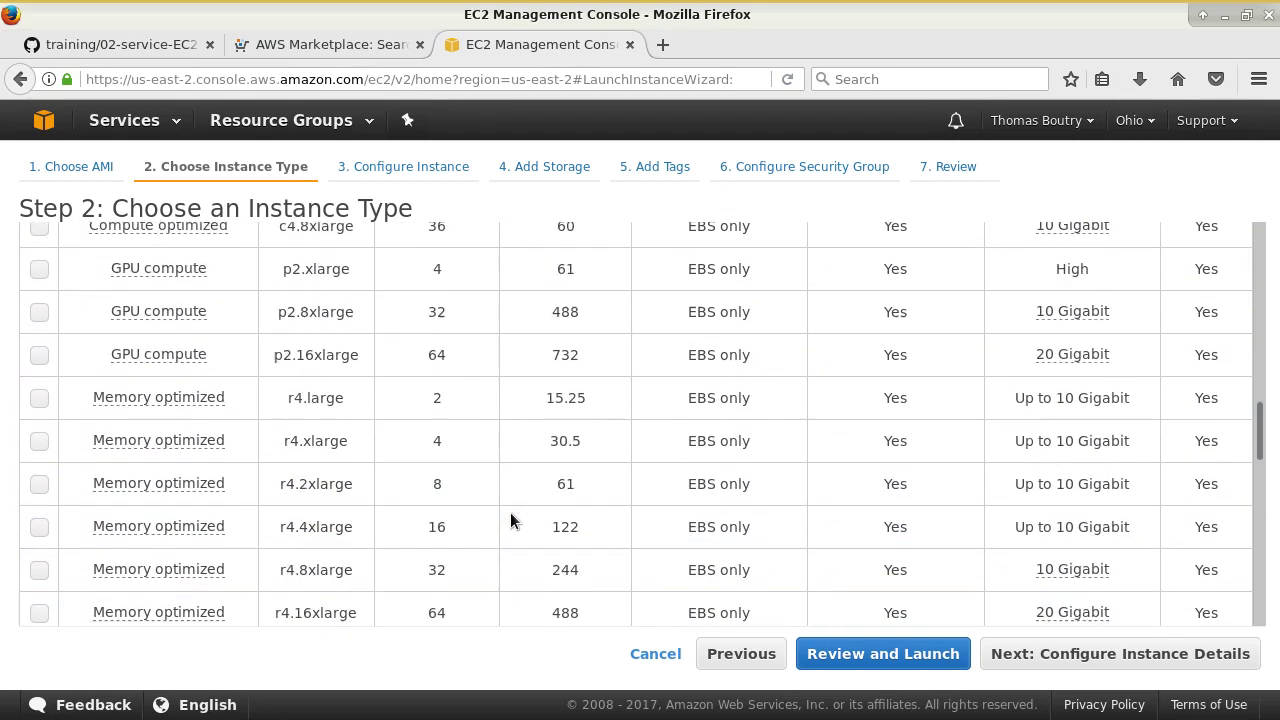
pyautogui.scroll(8, 509, 525)
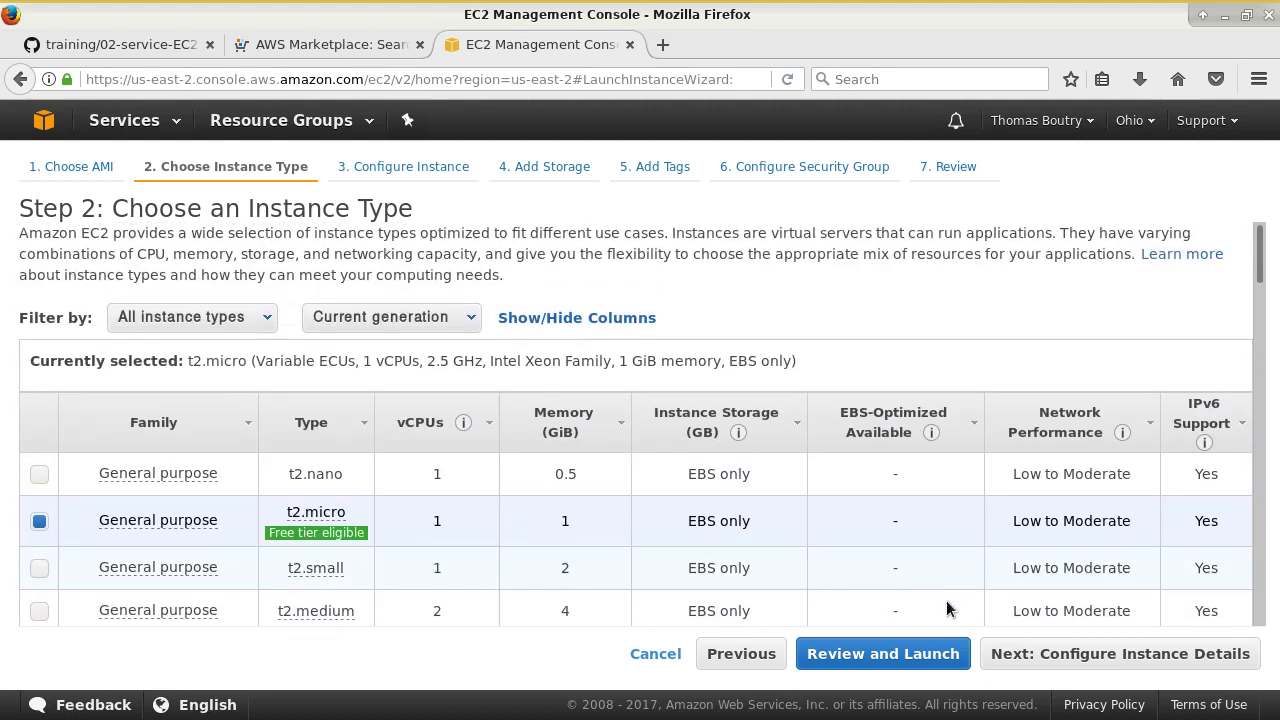
pyautogui.click(1082, 656)
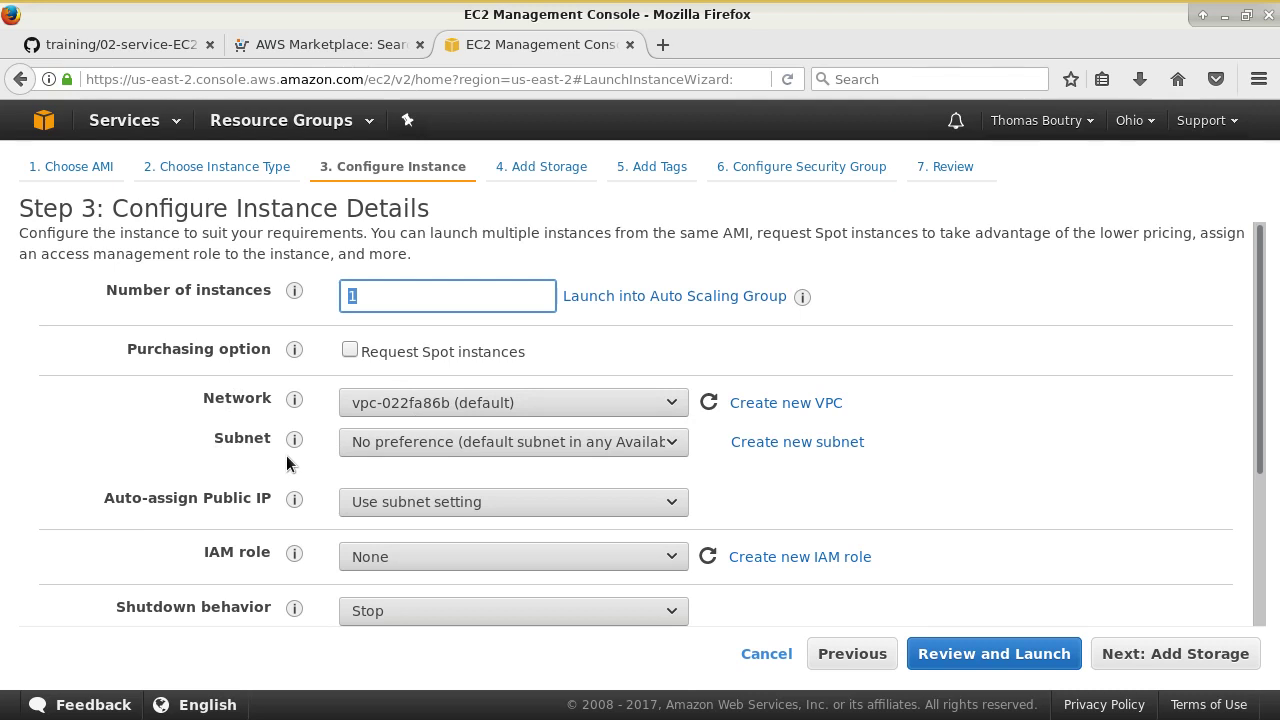
# - Set Auto-assign Public IP to Enable, then bring up the AWS Services list
pyautogui.click(391, 502)
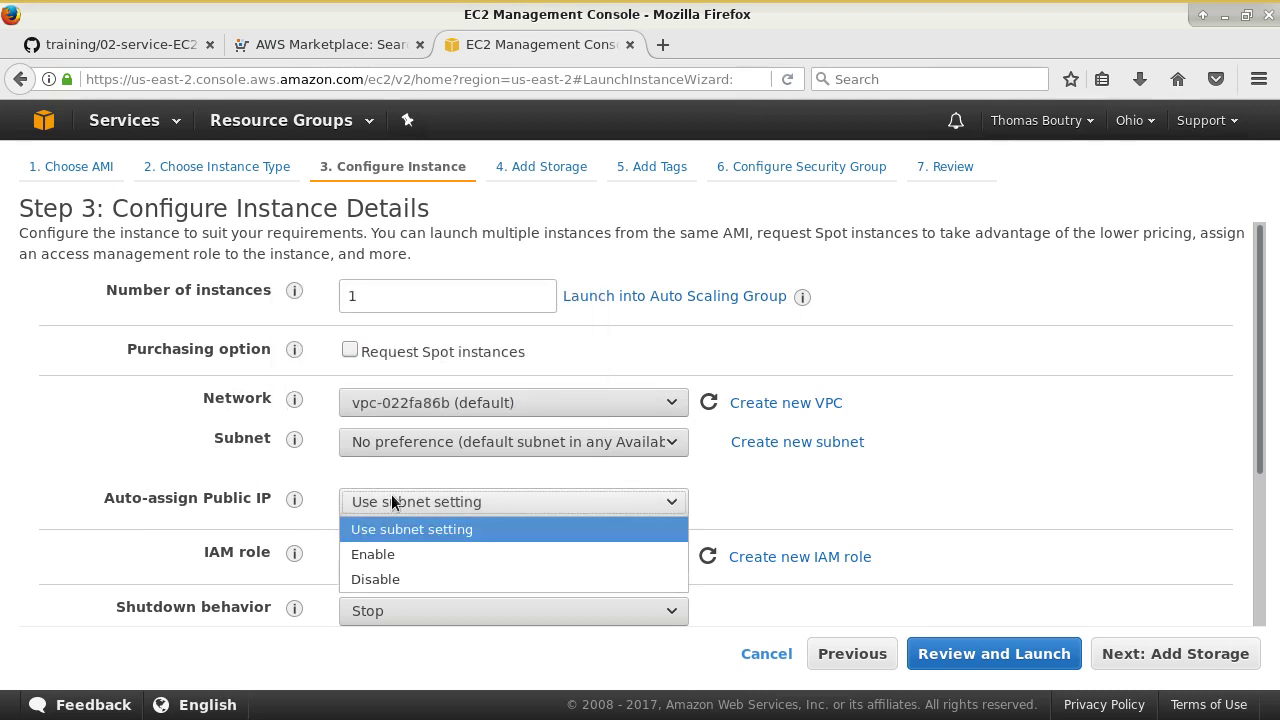
pyautogui.click(407, 560)
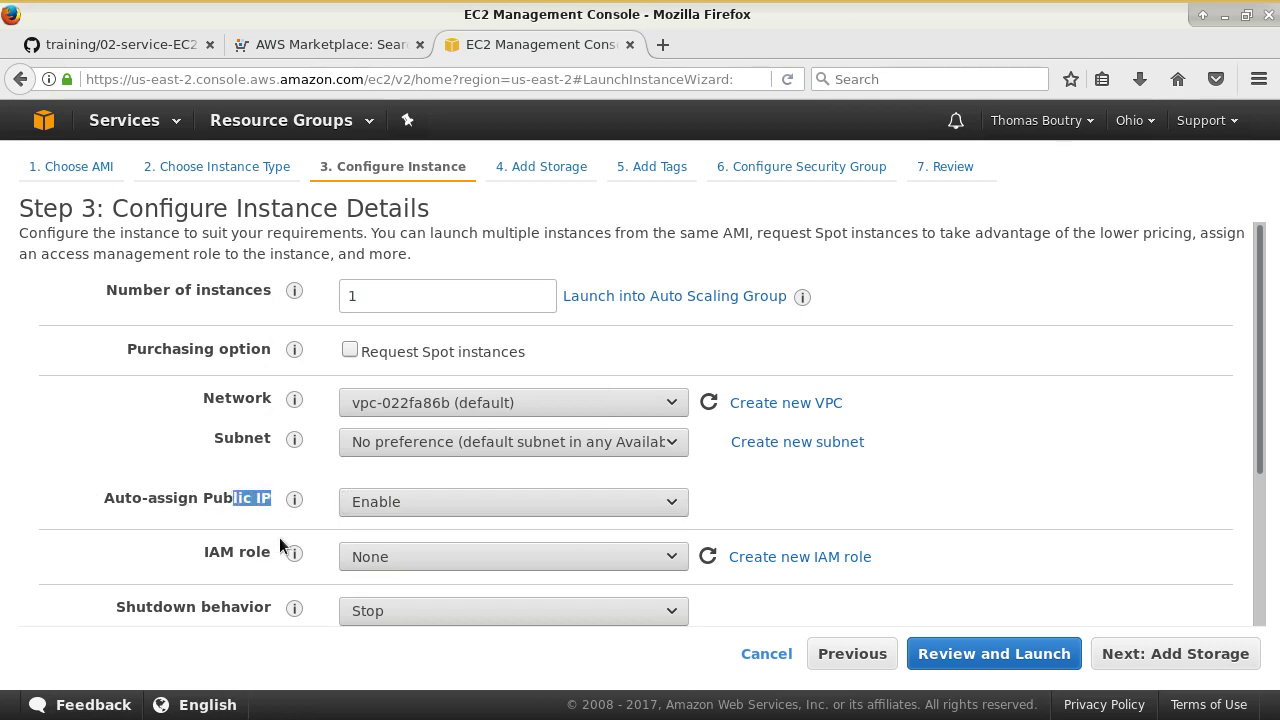
pyautogui.scroll(-4, 284, 537)
pyautogui.moveTo(295, 485)
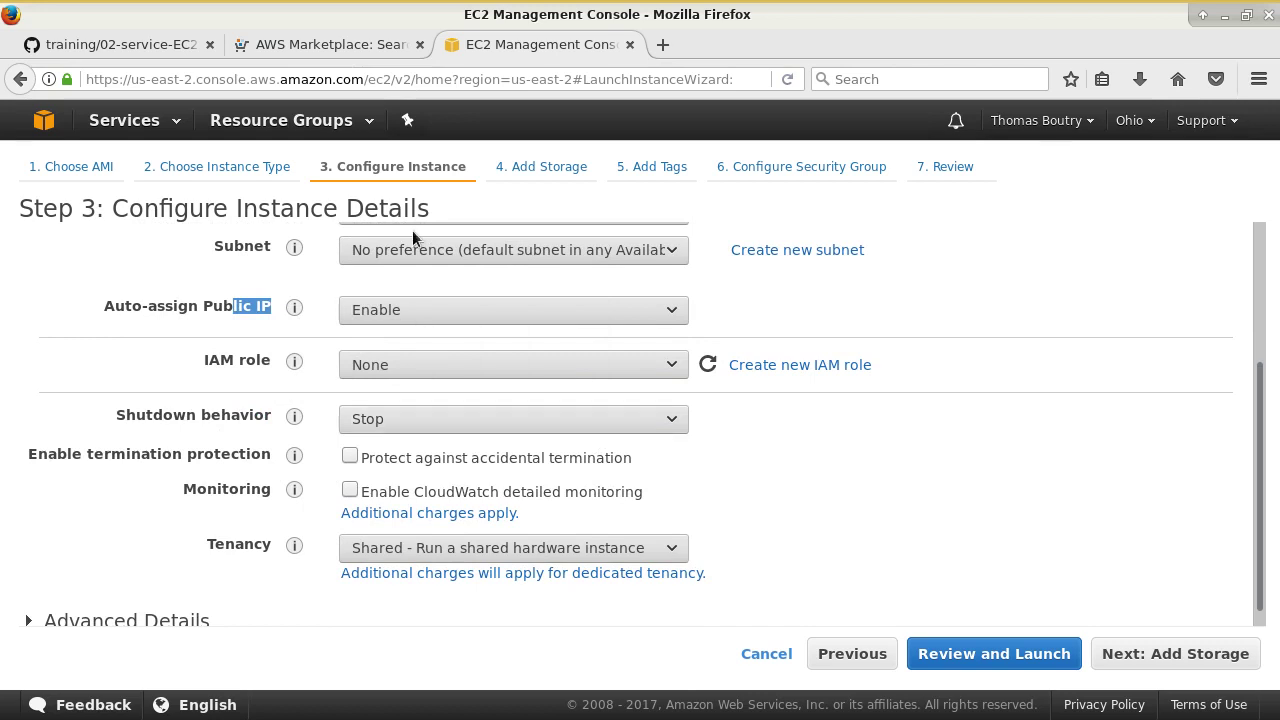
pyautogui.click(150, 119)
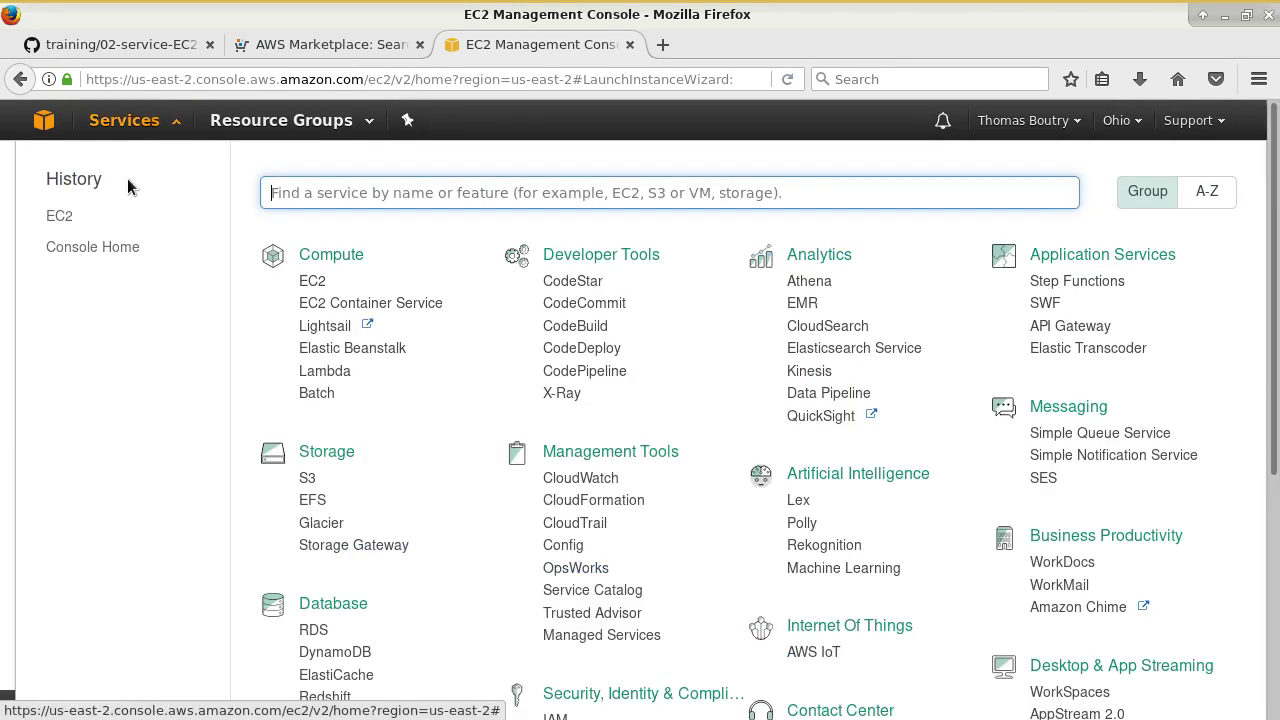
# - View the instance list in a new EC2 tab, then return to the Step 3 wizard tab
pyautogui.middleClick(314, 281)
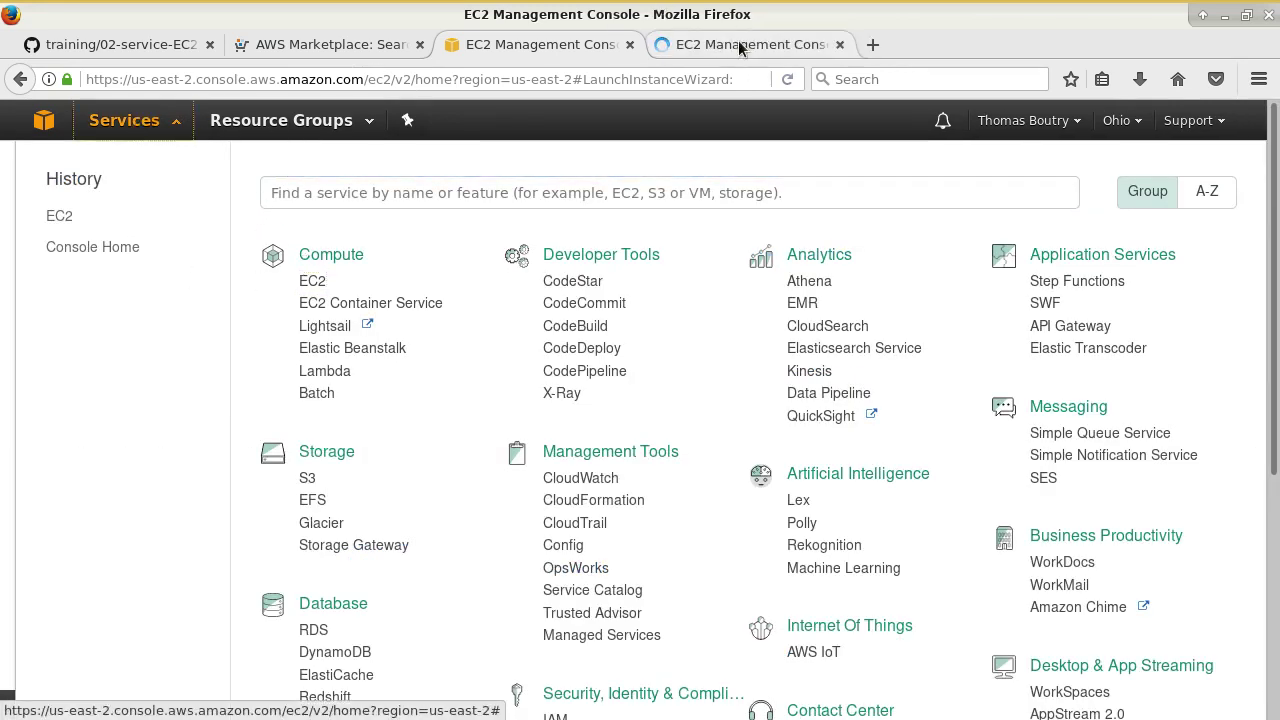
pyautogui.click(170, 120)
pyautogui.click(700, 44)
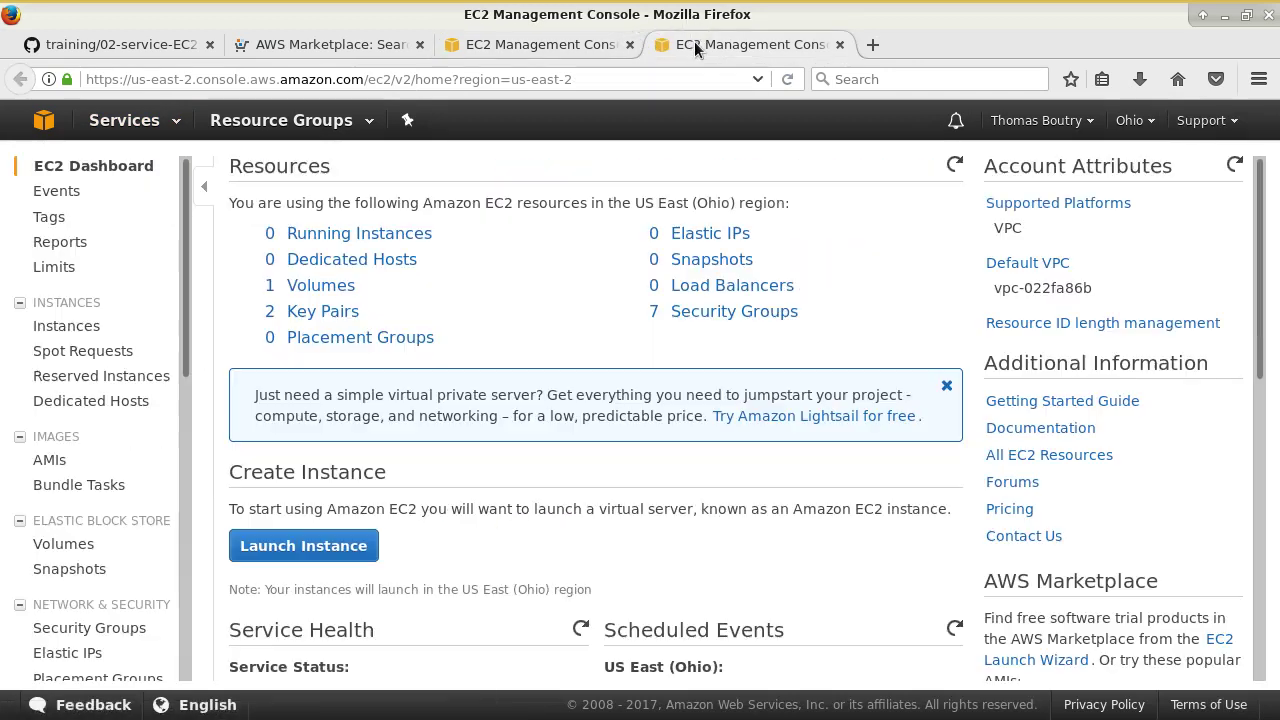
pyautogui.click(339, 237)
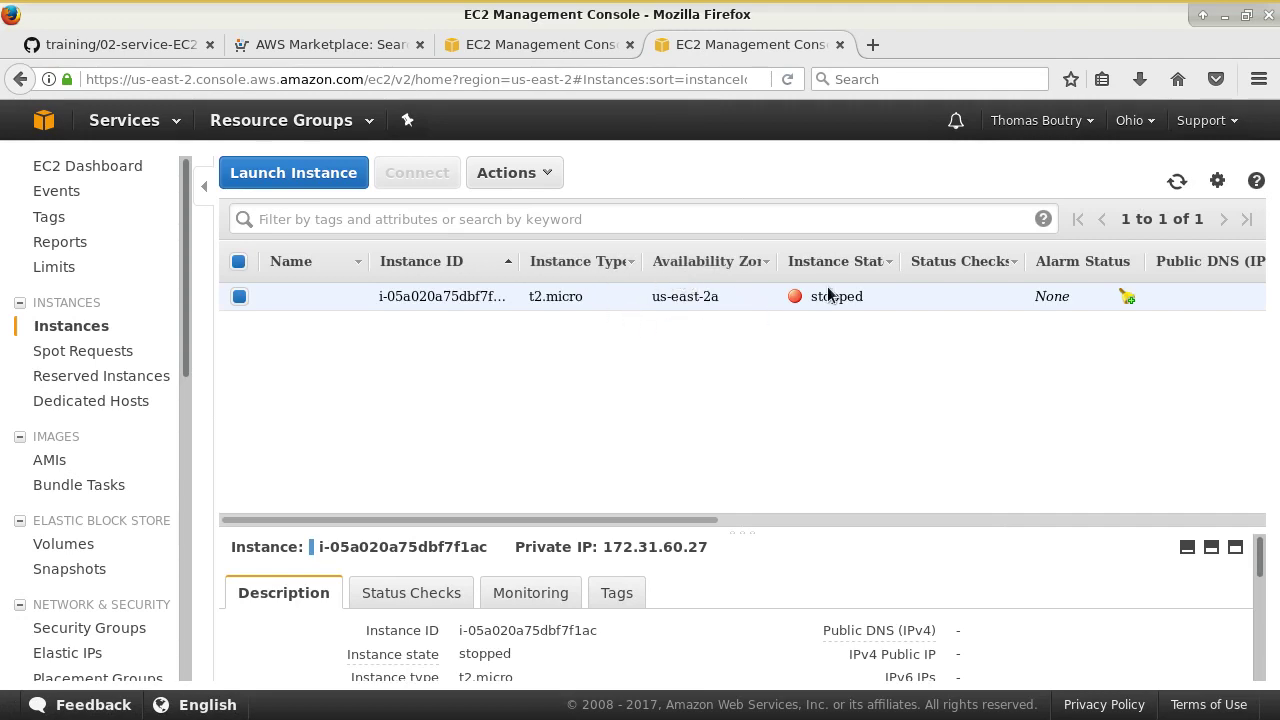
pyautogui.click(560, 45)
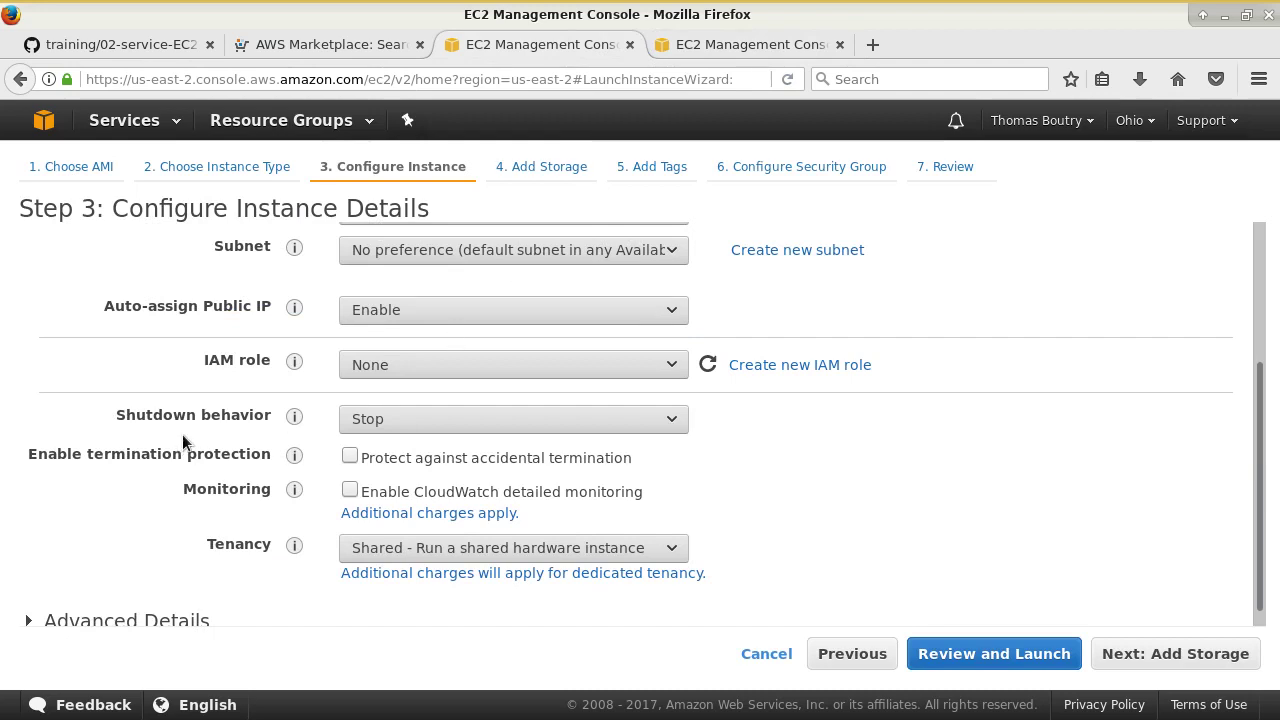
# - Switch shutdown behavior to Terminate, then set it back to Stop
pyautogui.click(378, 419)
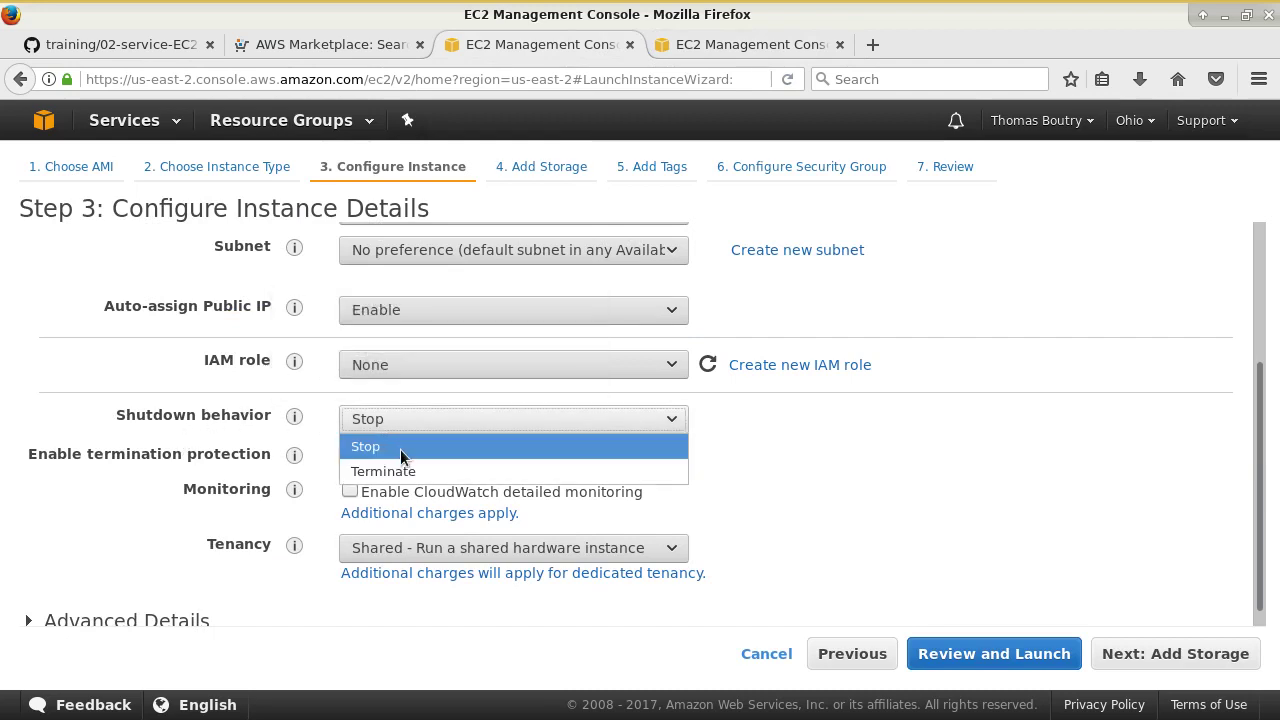
pyautogui.click(412, 472)
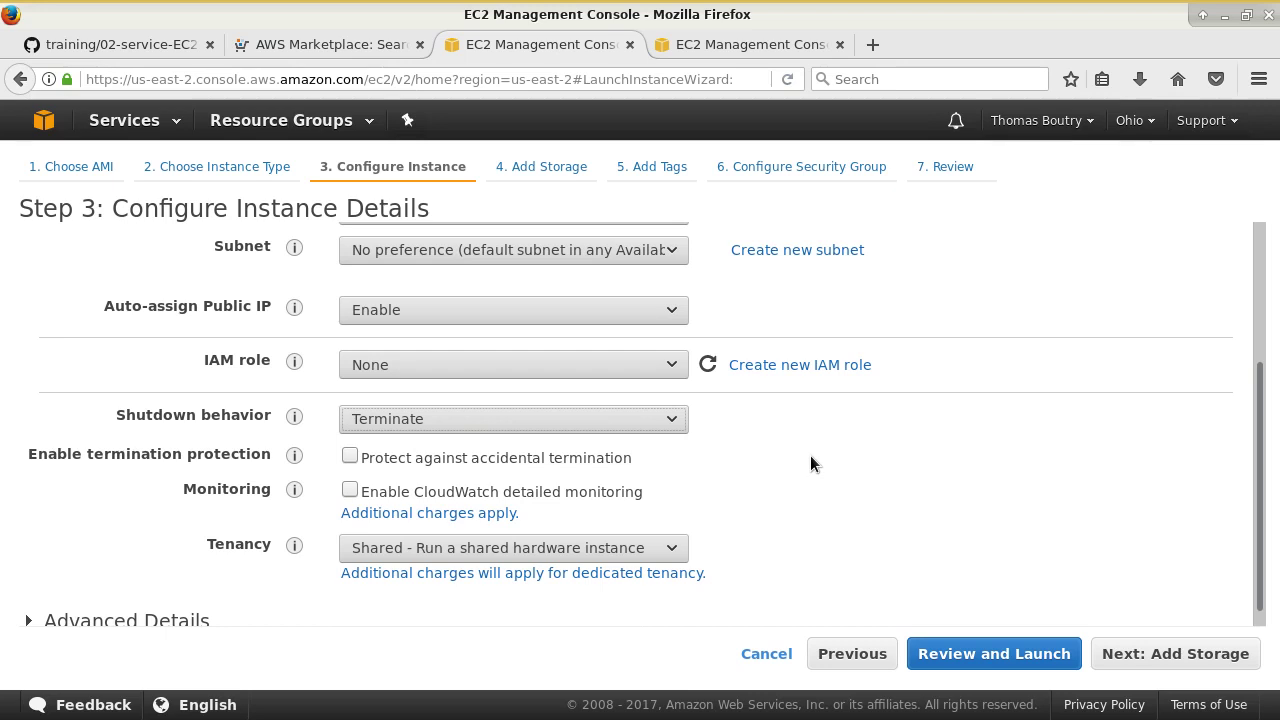
pyautogui.click(672, 418)
pyautogui.click(647, 447)
# - Expand Advanced Details, then continue to the Add Storage step
pyautogui.scroll(-1, 850, 520)
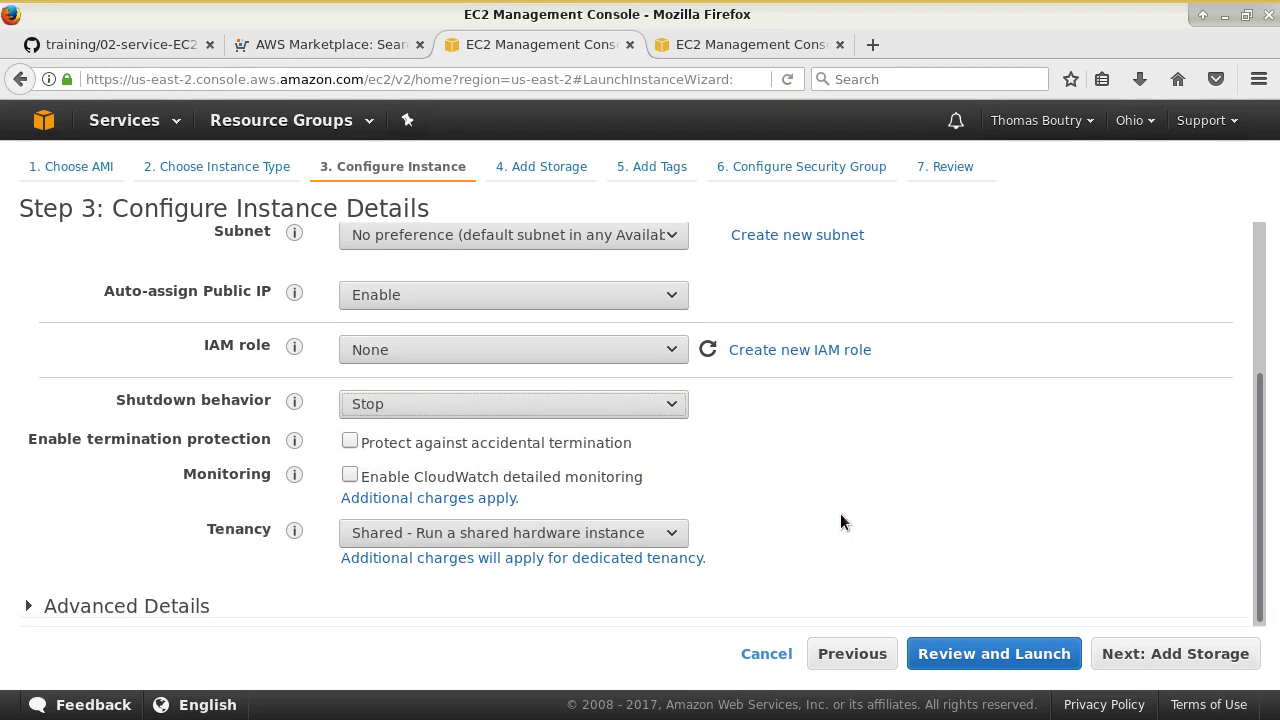
pyautogui.click(113, 604)
pyautogui.scroll(-3, 775, 479)
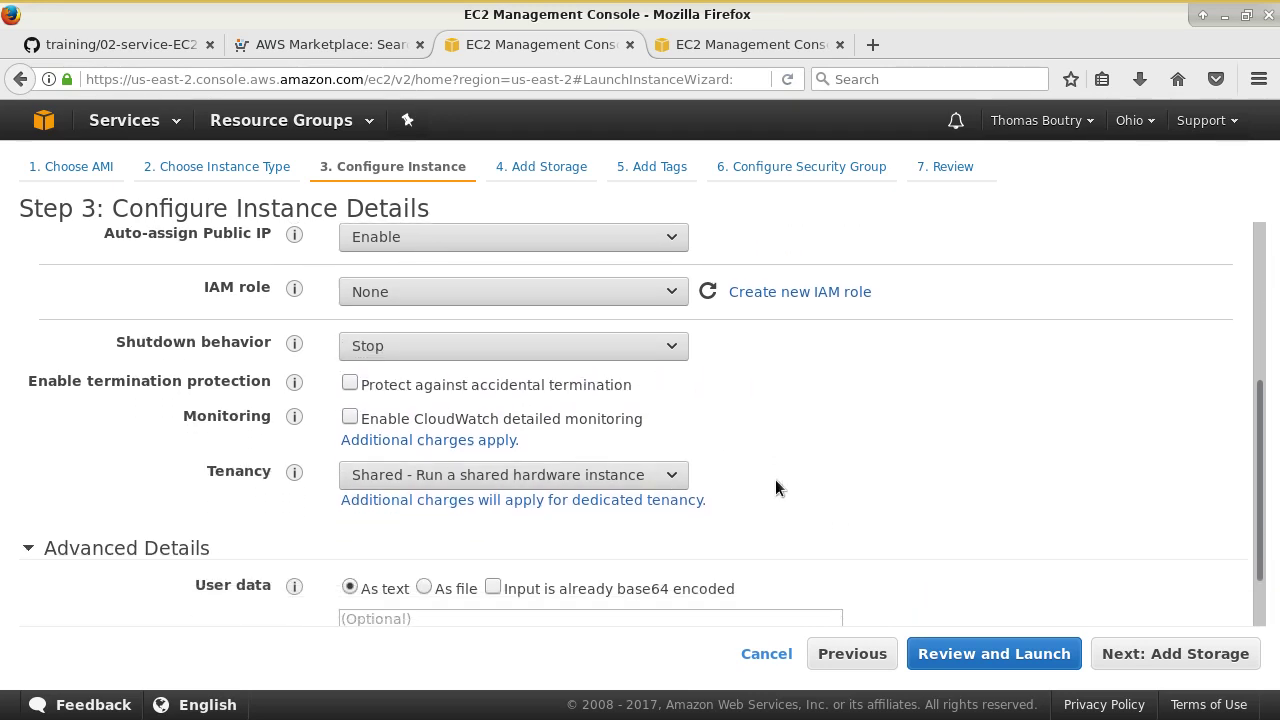
pyautogui.moveTo(296, 512)
pyautogui.scroll(4, 843, 409)
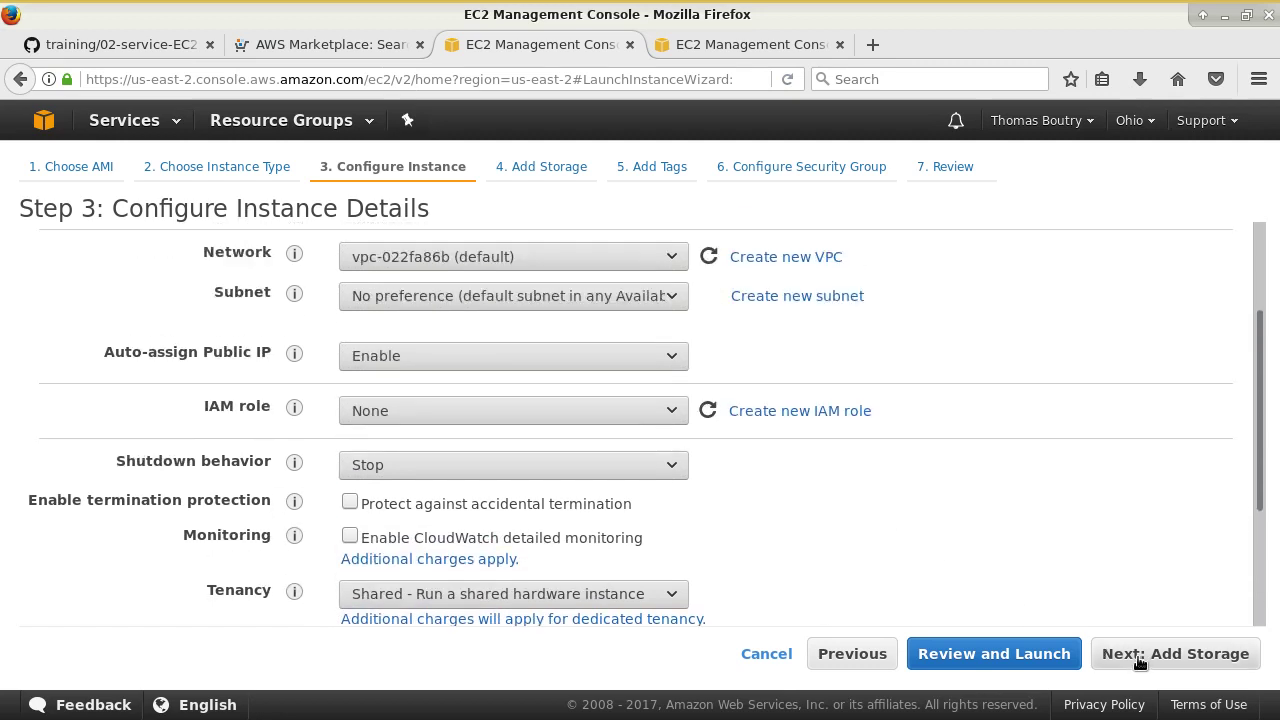
pyautogui.click(1140, 655)
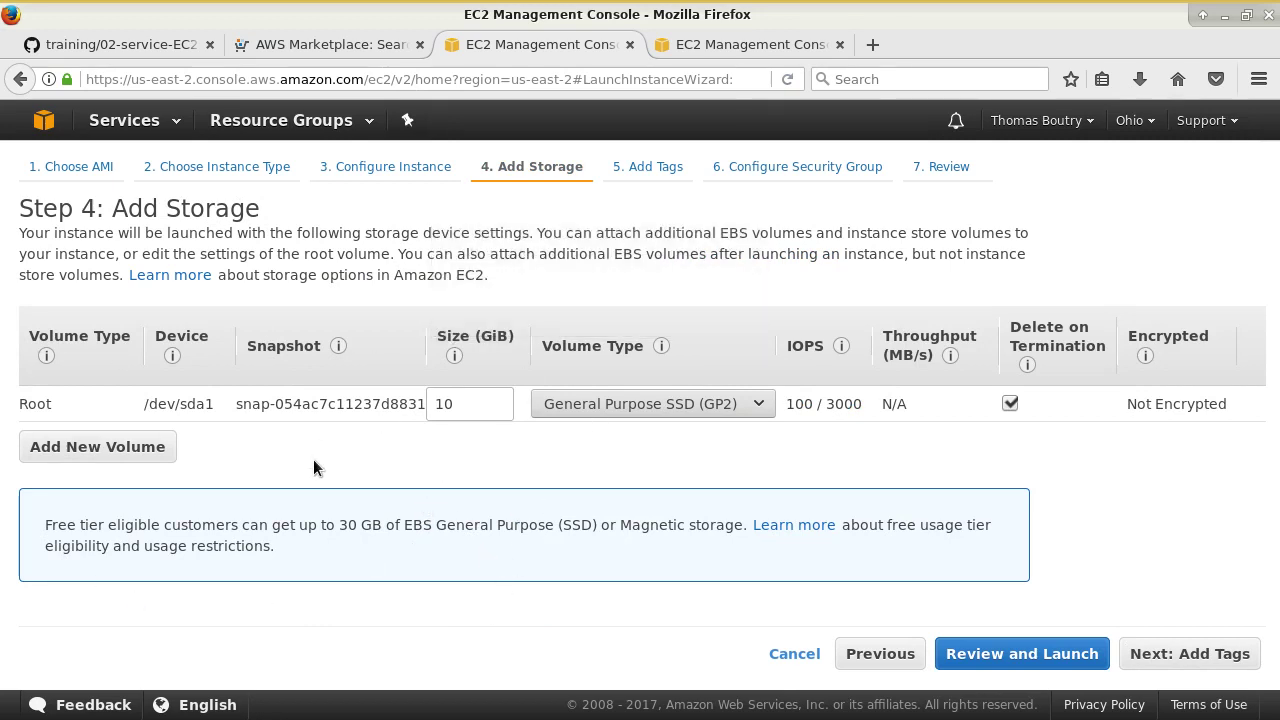
pyautogui.moveTo(318, 526); pyautogui.dragTo(494, 548)
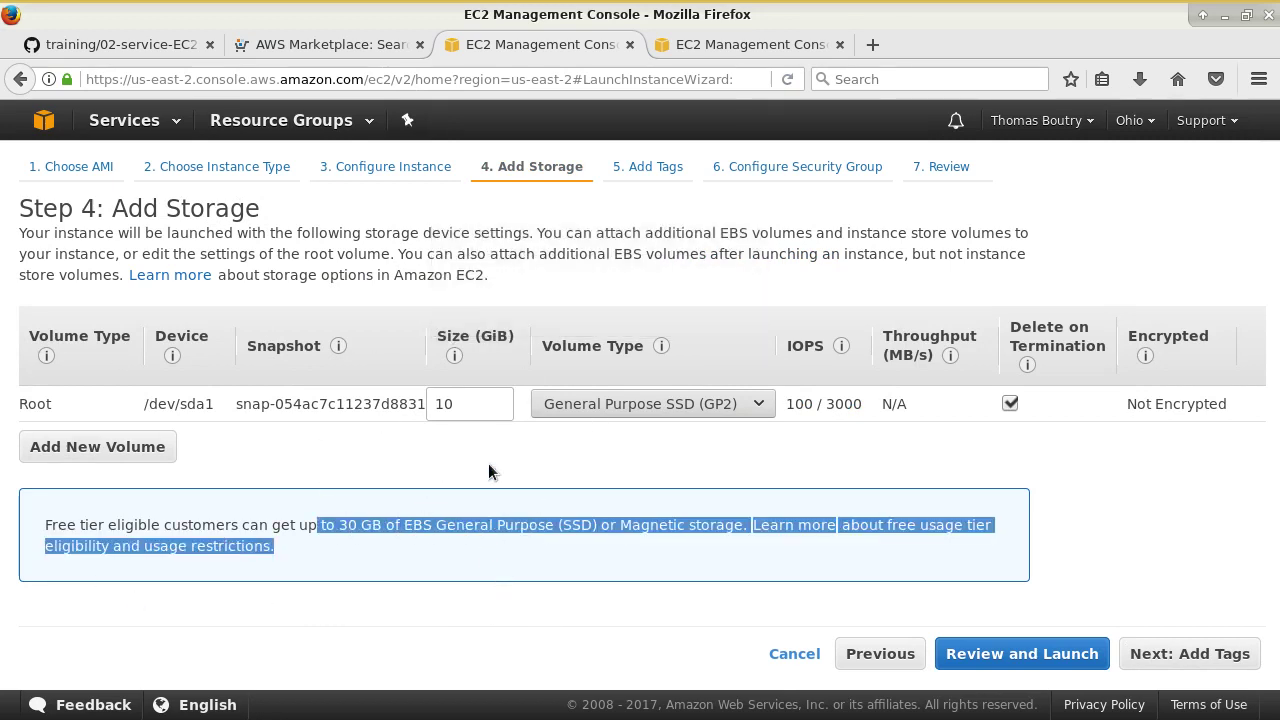
pyautogui.doubleClick(477, 393)
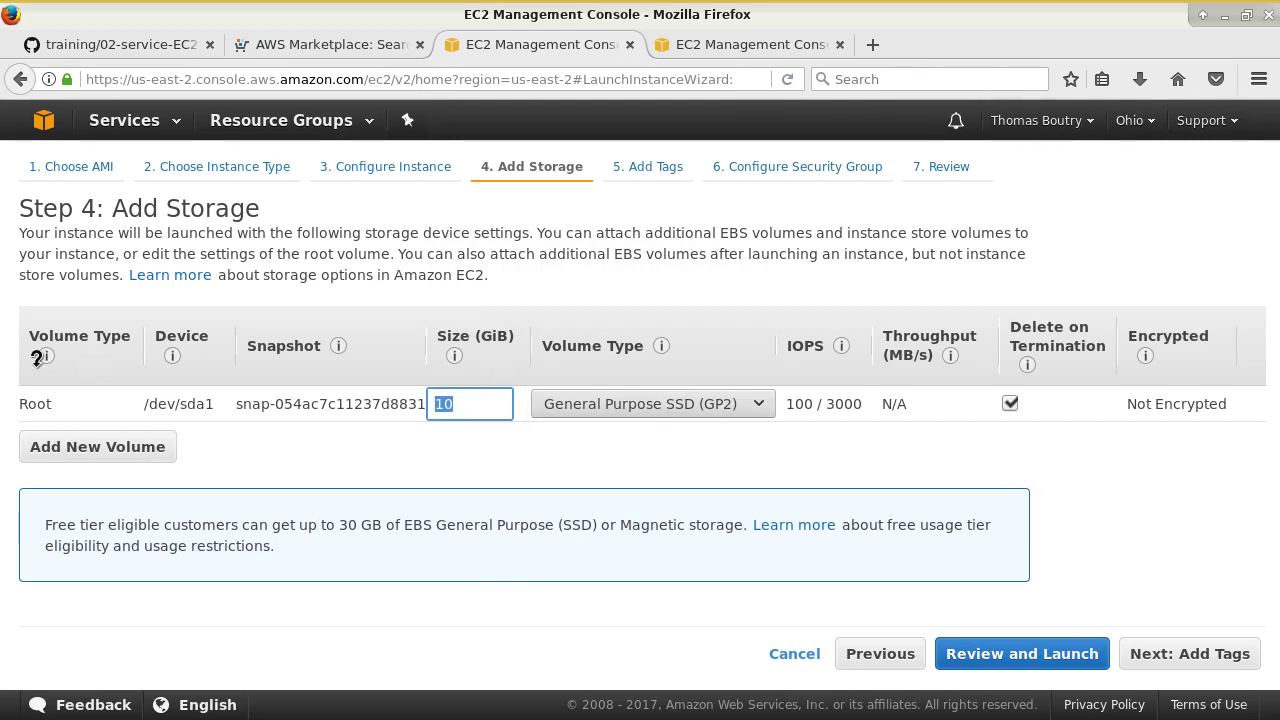
pyautogui.doubleClick(36, 404)
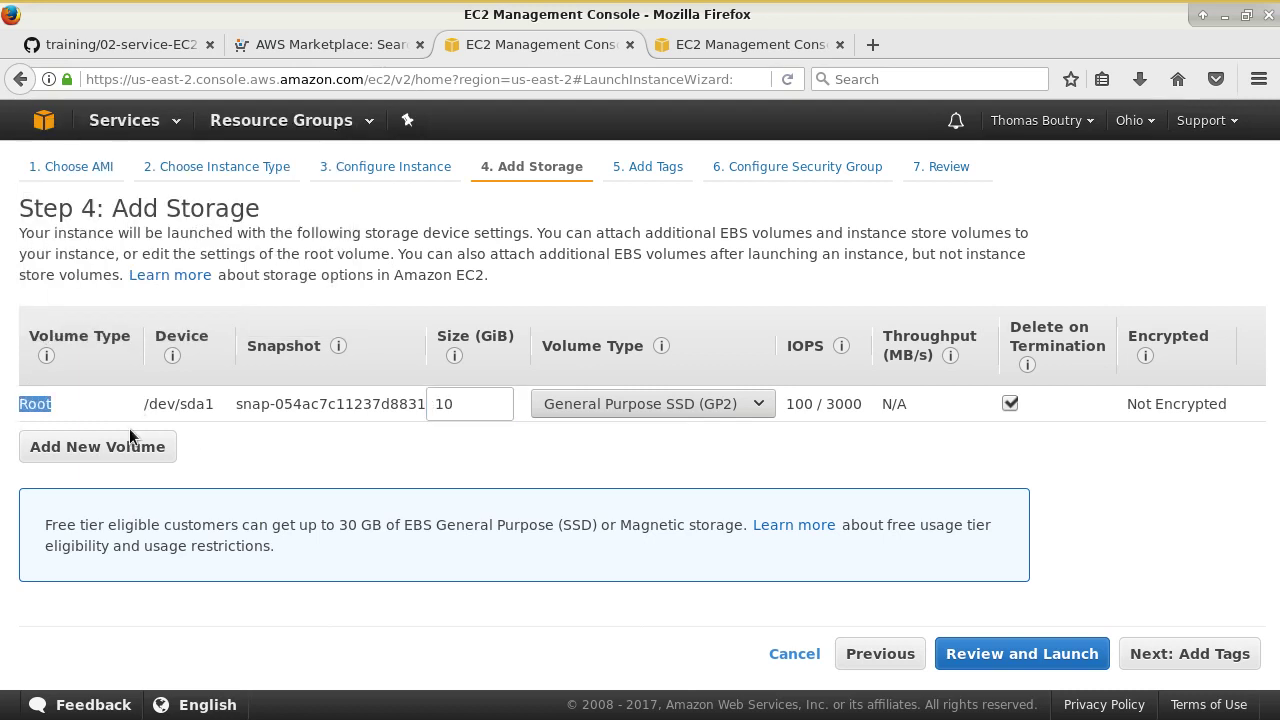
pyautogui.moveTo(142, 401); pyautogui.dragTo(20, 404)
pyautogui.click(221, 402)
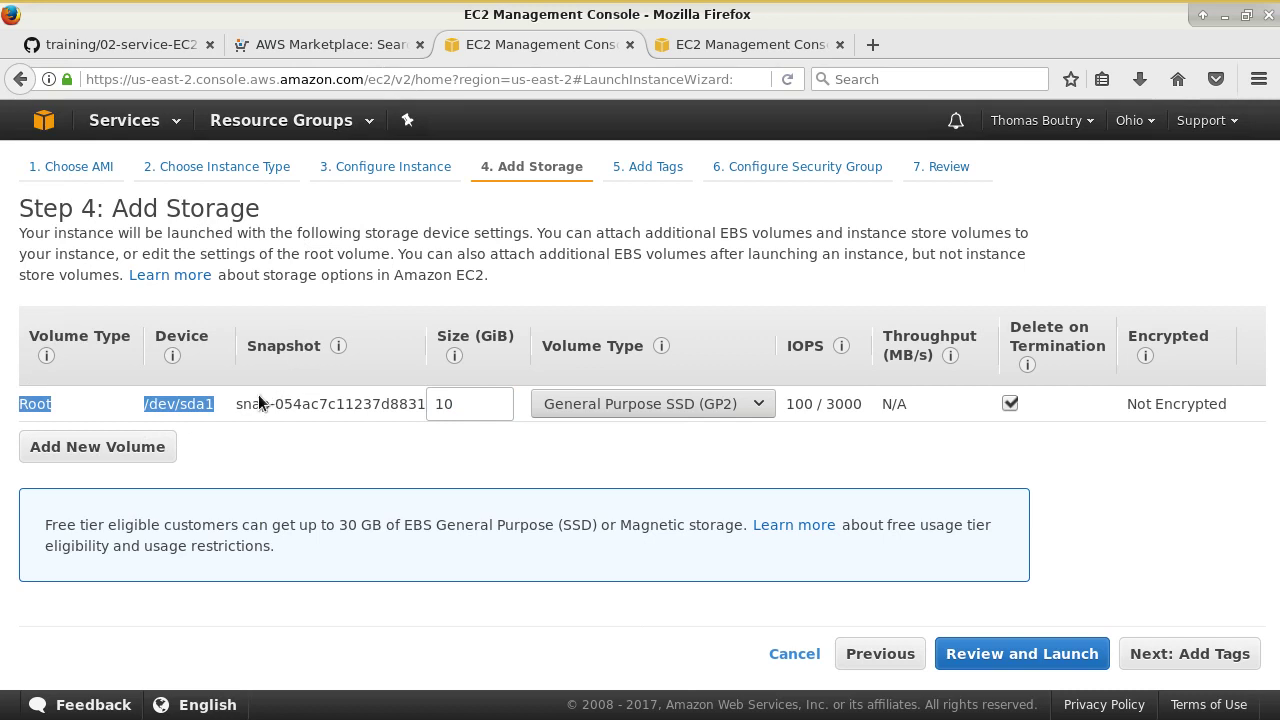
pyautogui.click(388, 413)
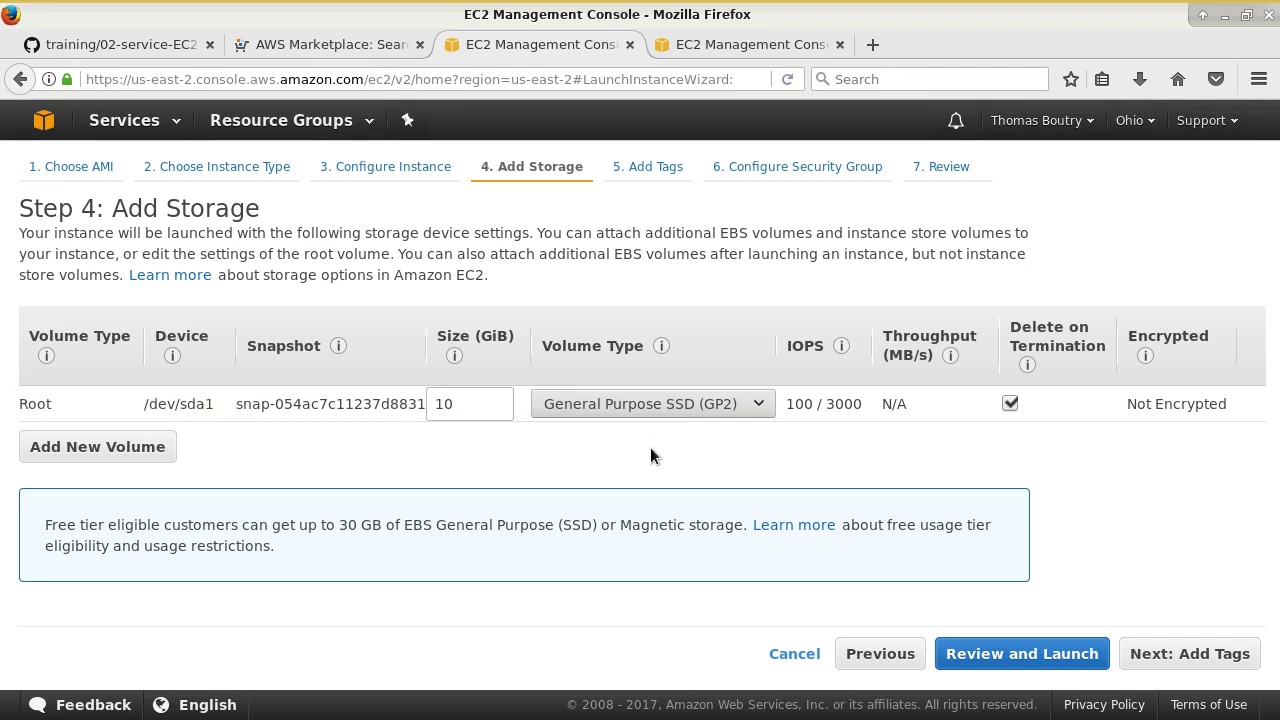
pyautogui.click(654, 401)
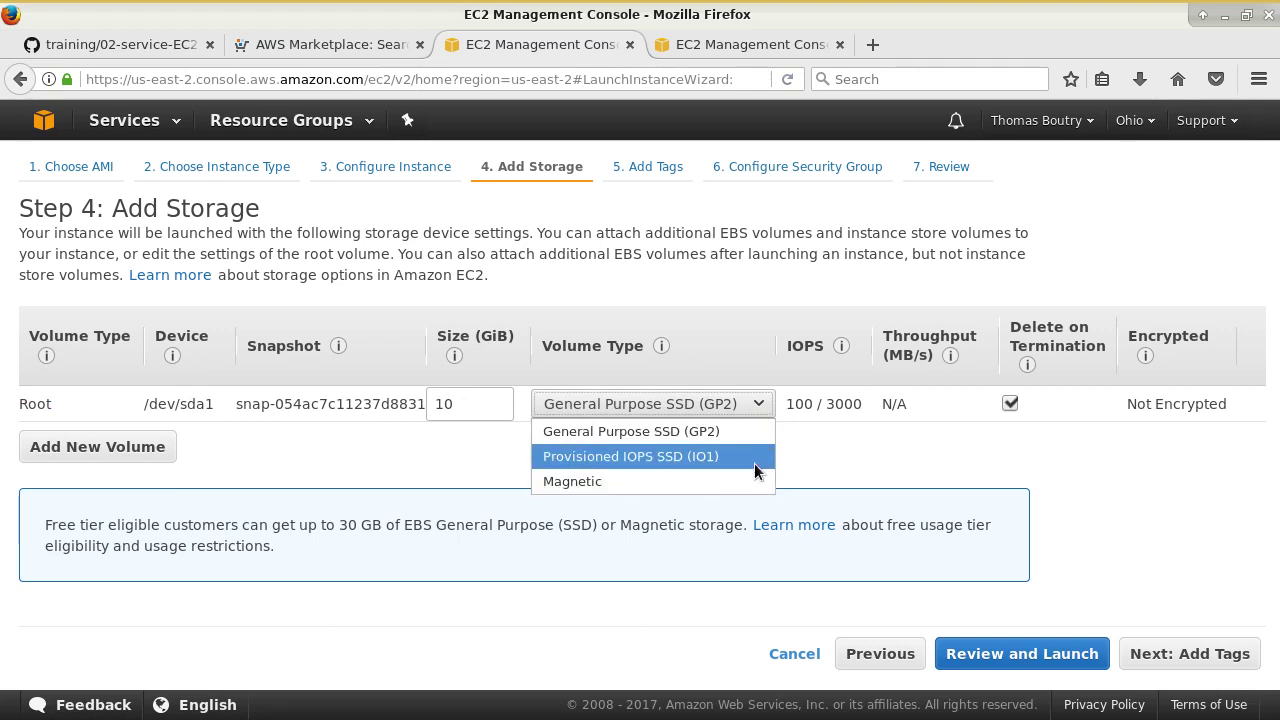
pyautogui.moveTo(659, 349)
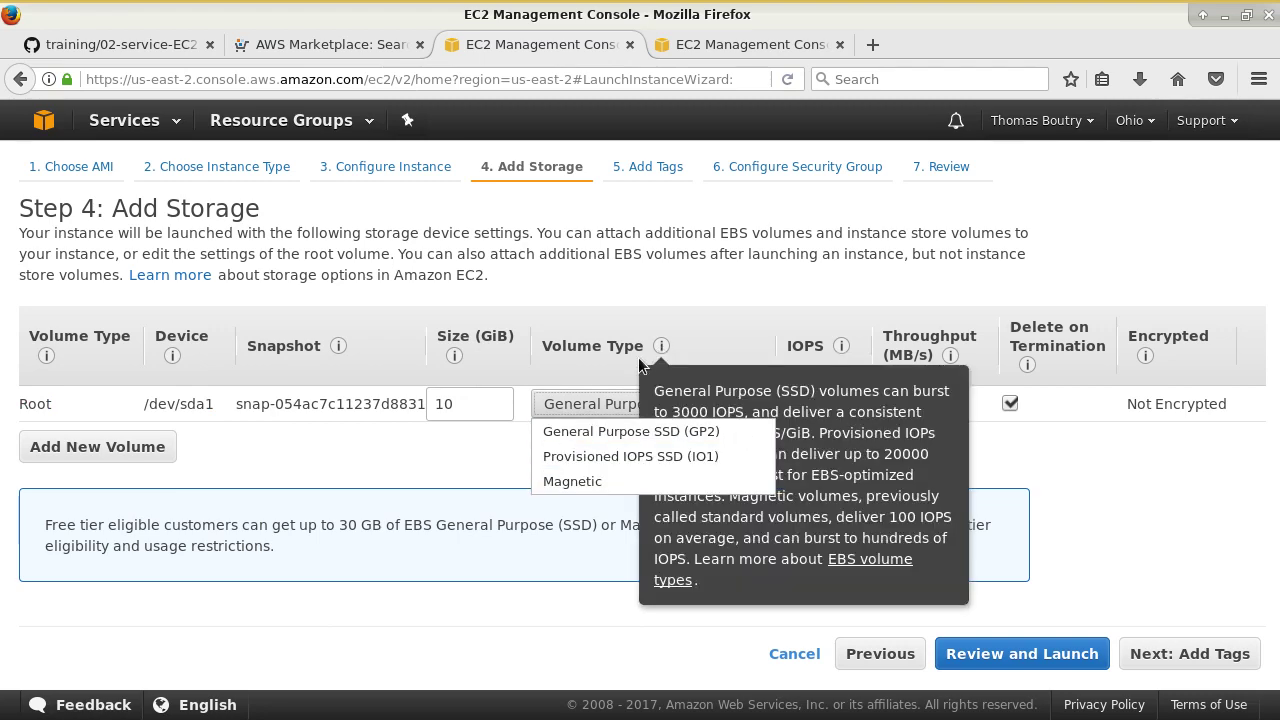
pyautogui.click(593, 382)
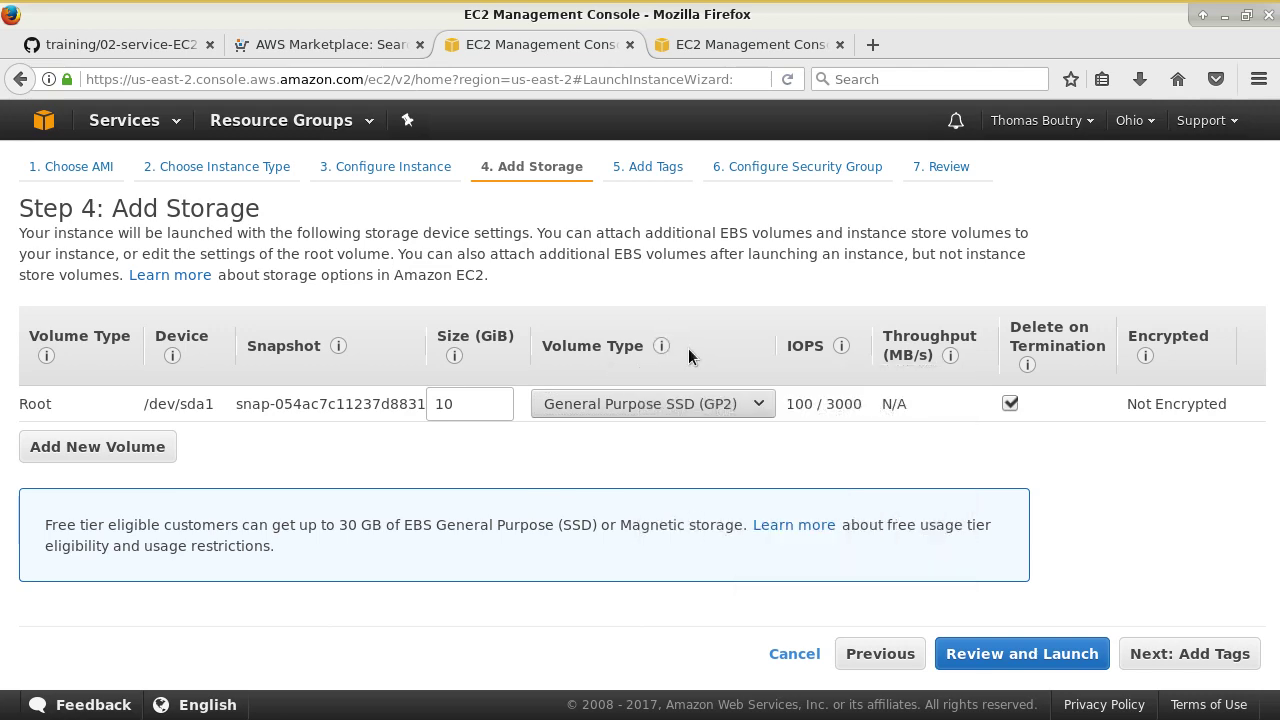
pyautogui.moveTo(660, 340)
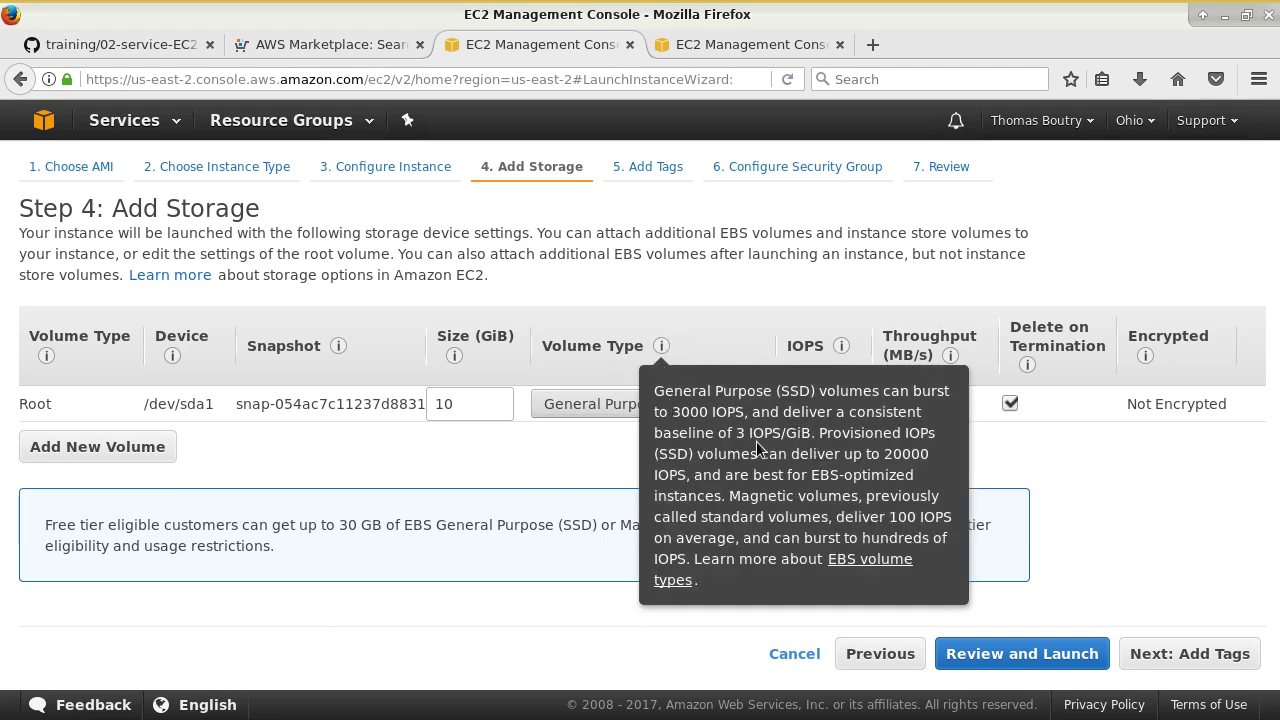
pyautogui.moveTo(714, 412); pyautogui.dragTo(752, 413)
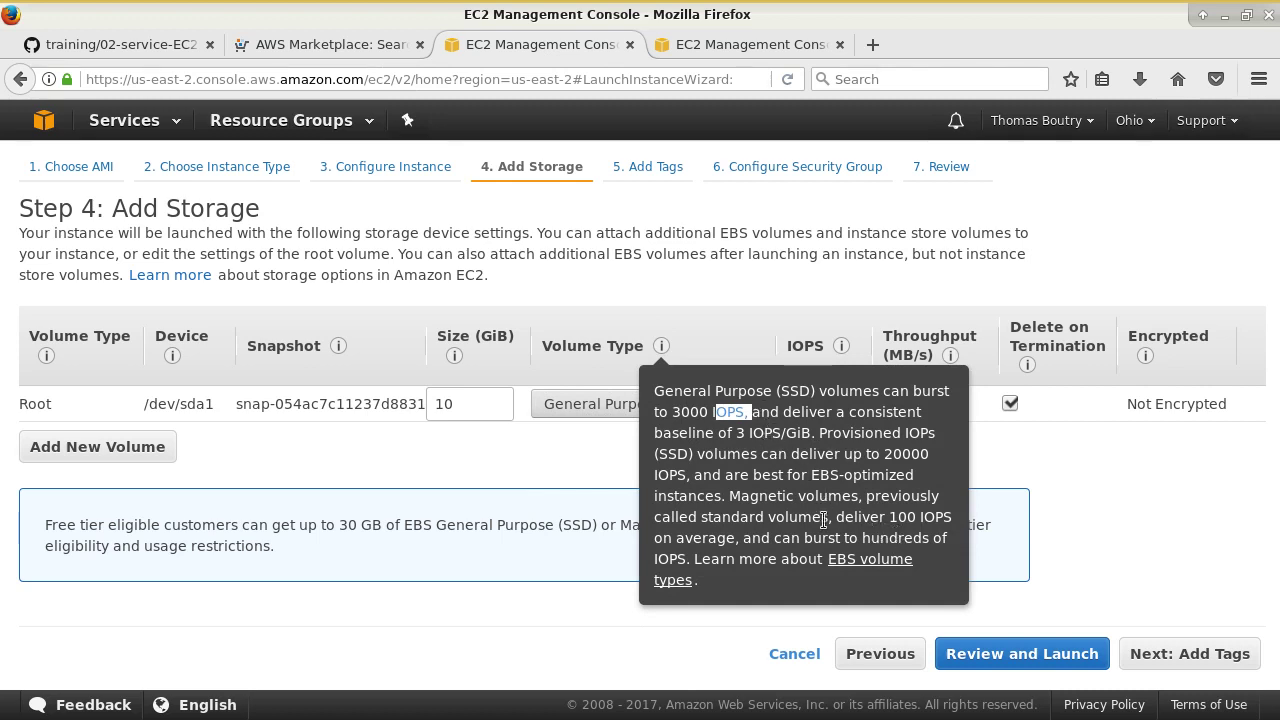
pyautogui.moveTo(845, 518); pyautogui.dragTo(933, 517)
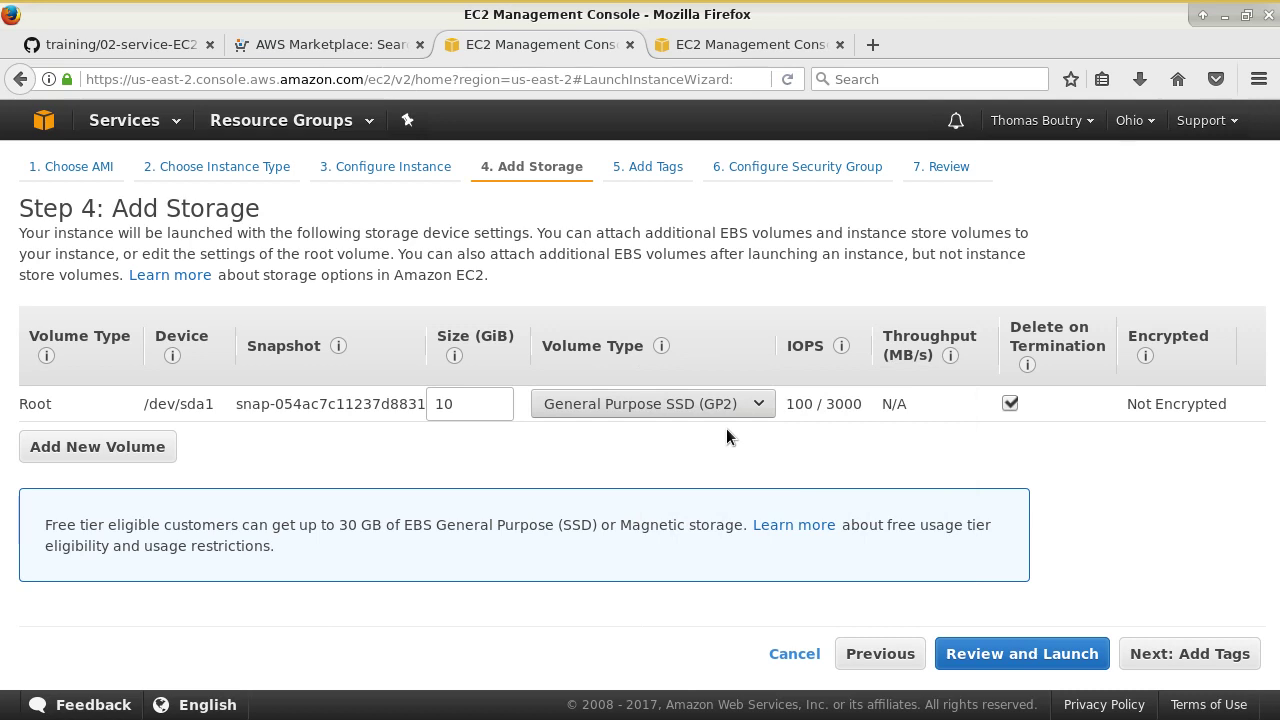
pyautogui.click(724, 404)
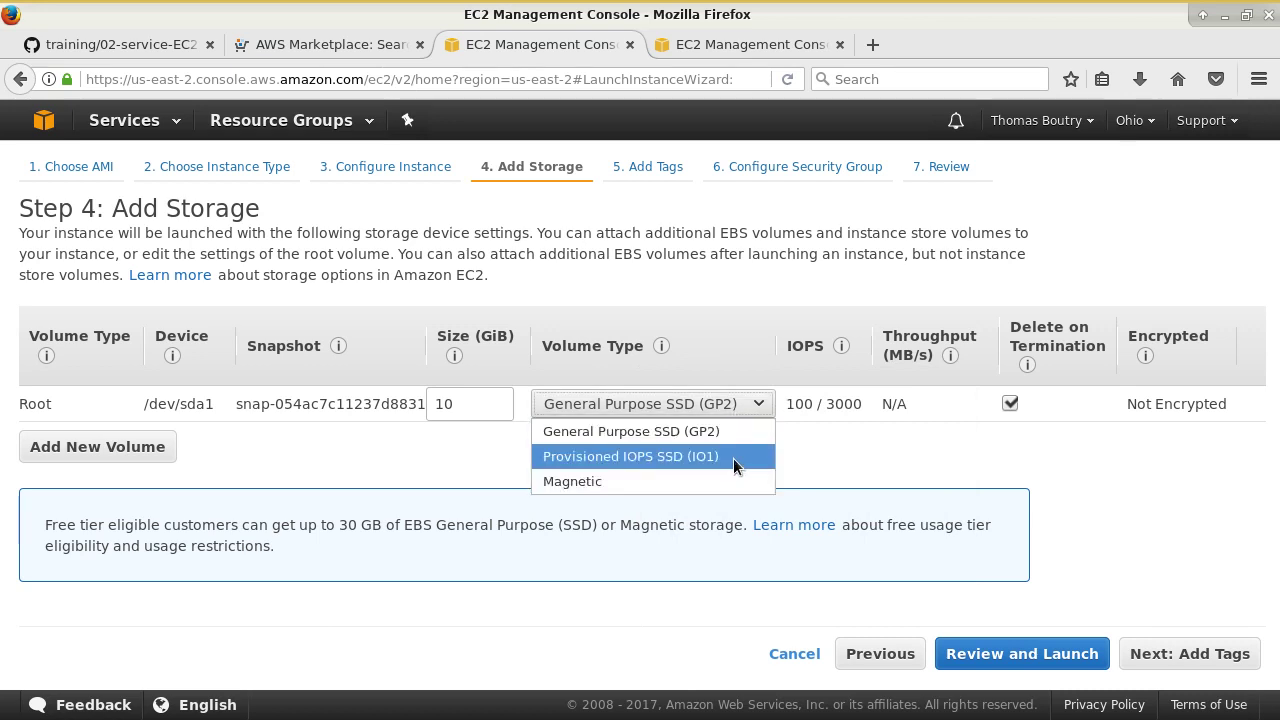
pyautogui.click(820, 458)
pyautogui.click(758, 404)
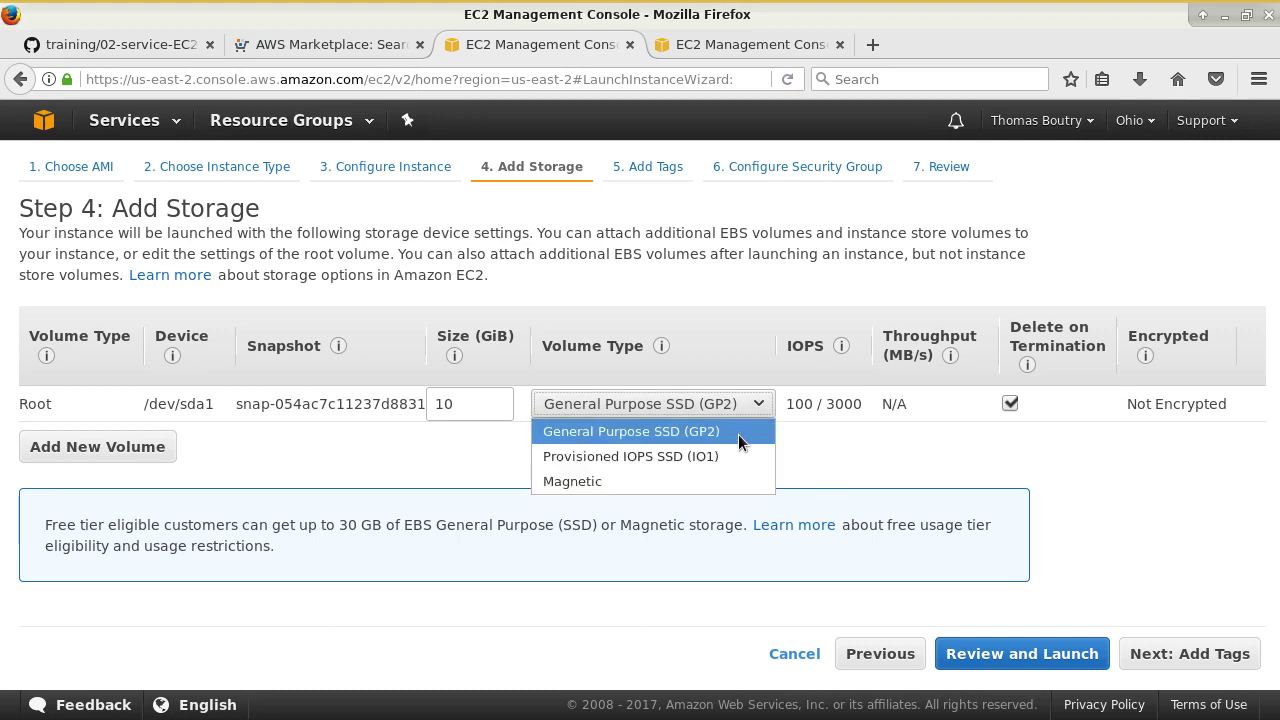
pyautogui.click(736, 460)
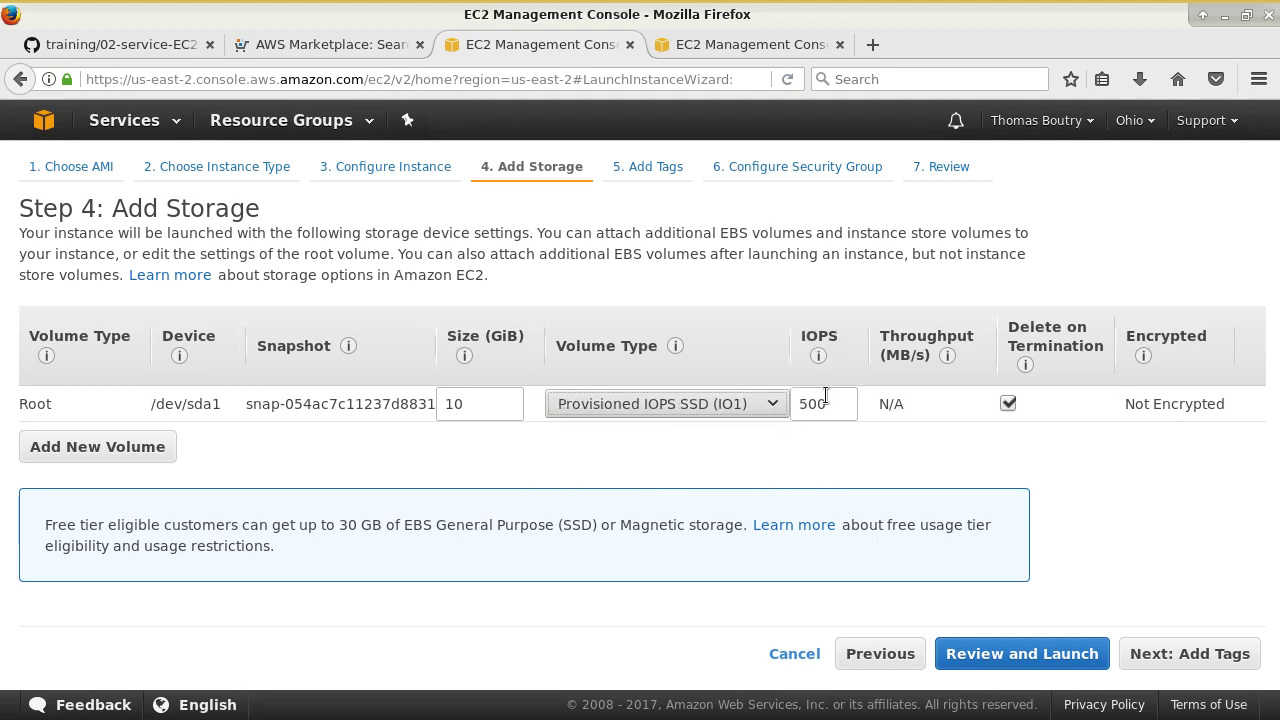
pyautogui.moveTo(819, 352)
pyautogui.click(730, 414)
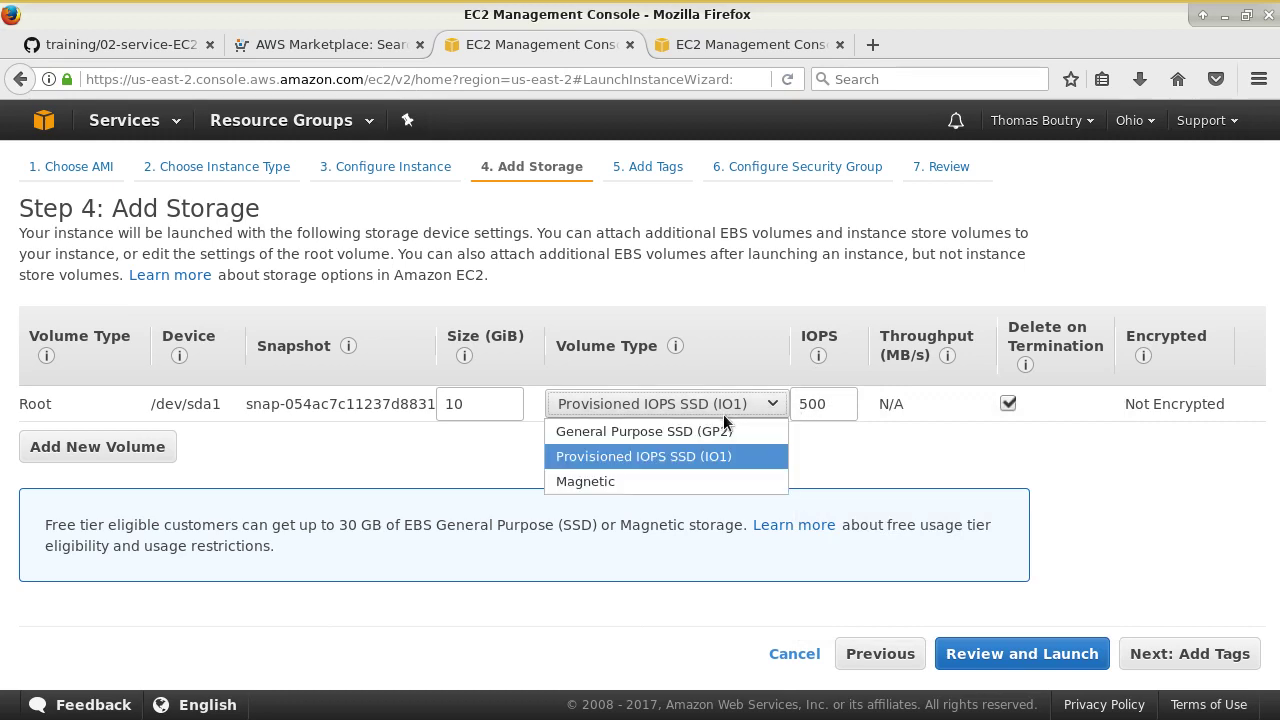
pyautogui.click(712, 430)
pyautogui.moveTo(795, 402)
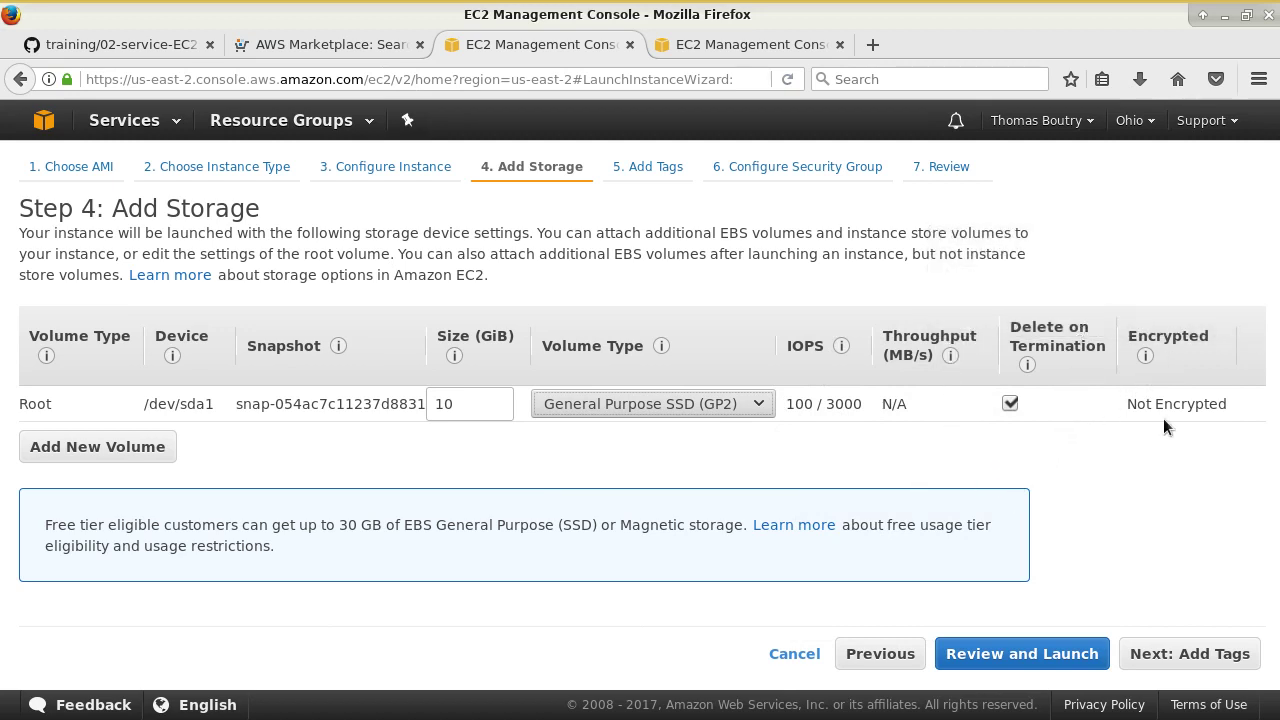
# - Add a second 8 GiB EBS volume, check its snapshot list, then remove it again
pyautogui.click(103, 446)
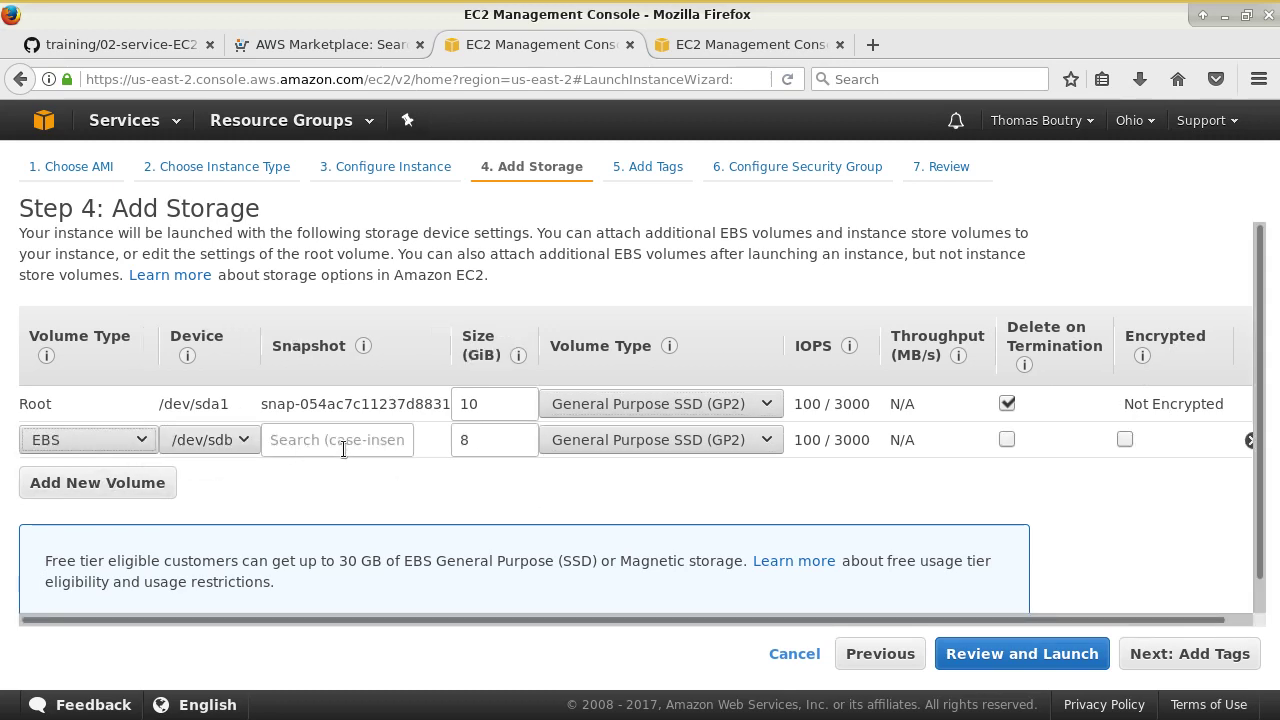
pyautogui.click(117, 446)
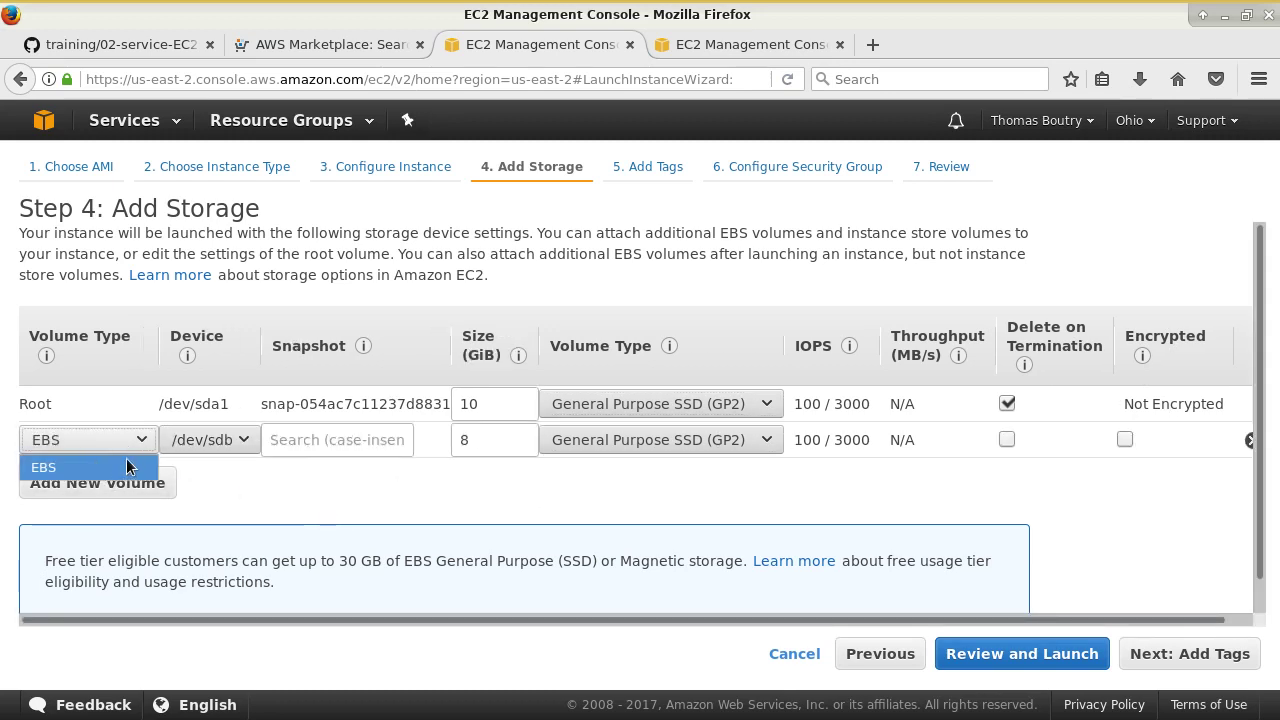
pyautogui.click(128, 465)
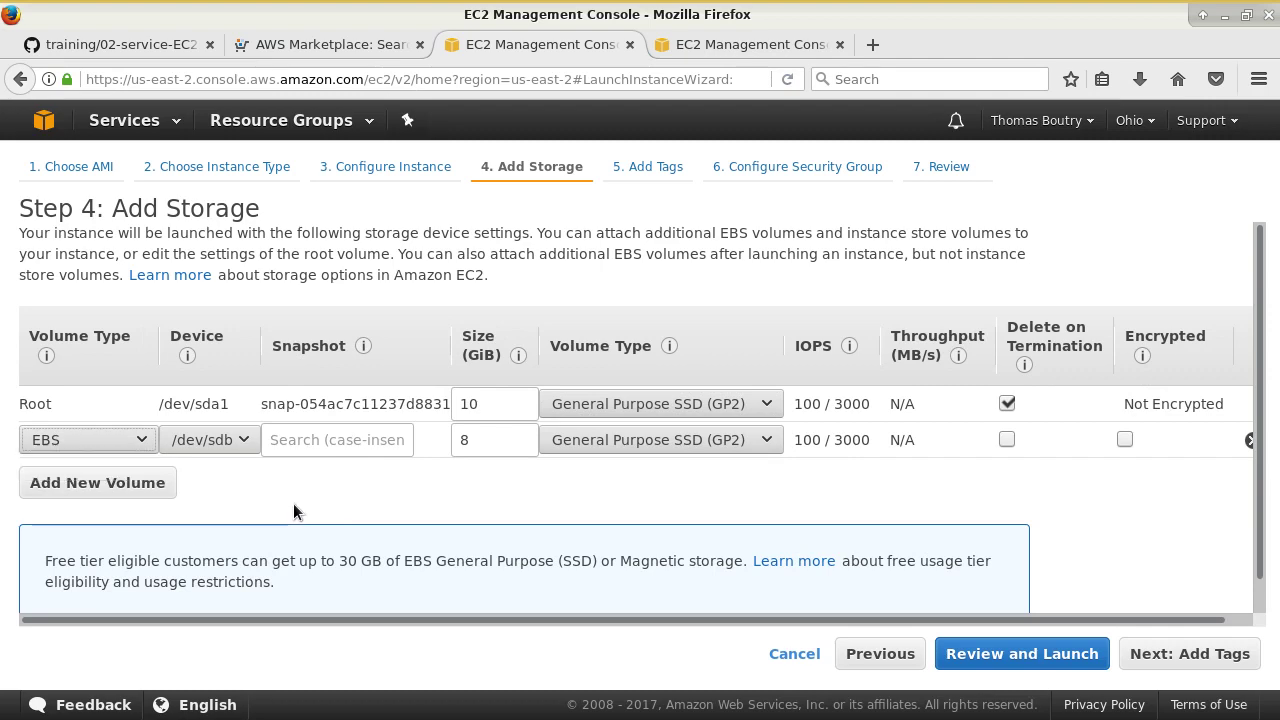
pyautogui.click(324, 440)
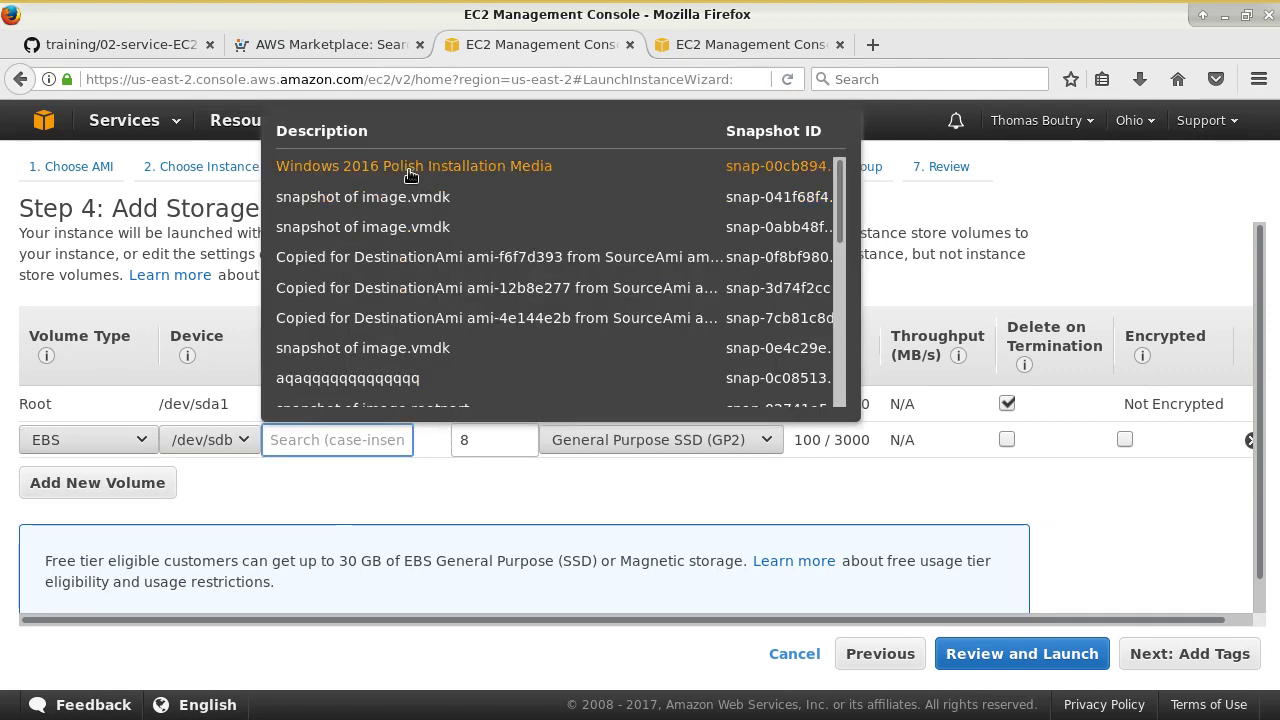
pyautogui.click(421, 512)
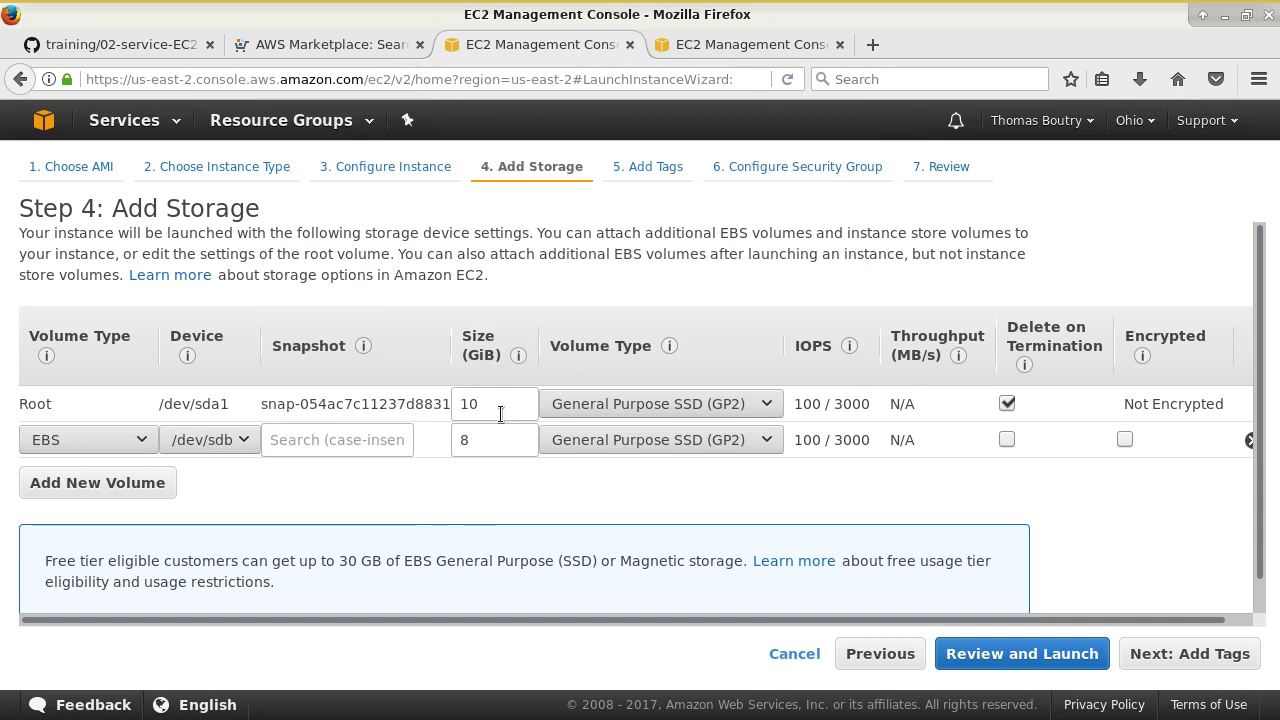
pyautogui.click(1252, 441)
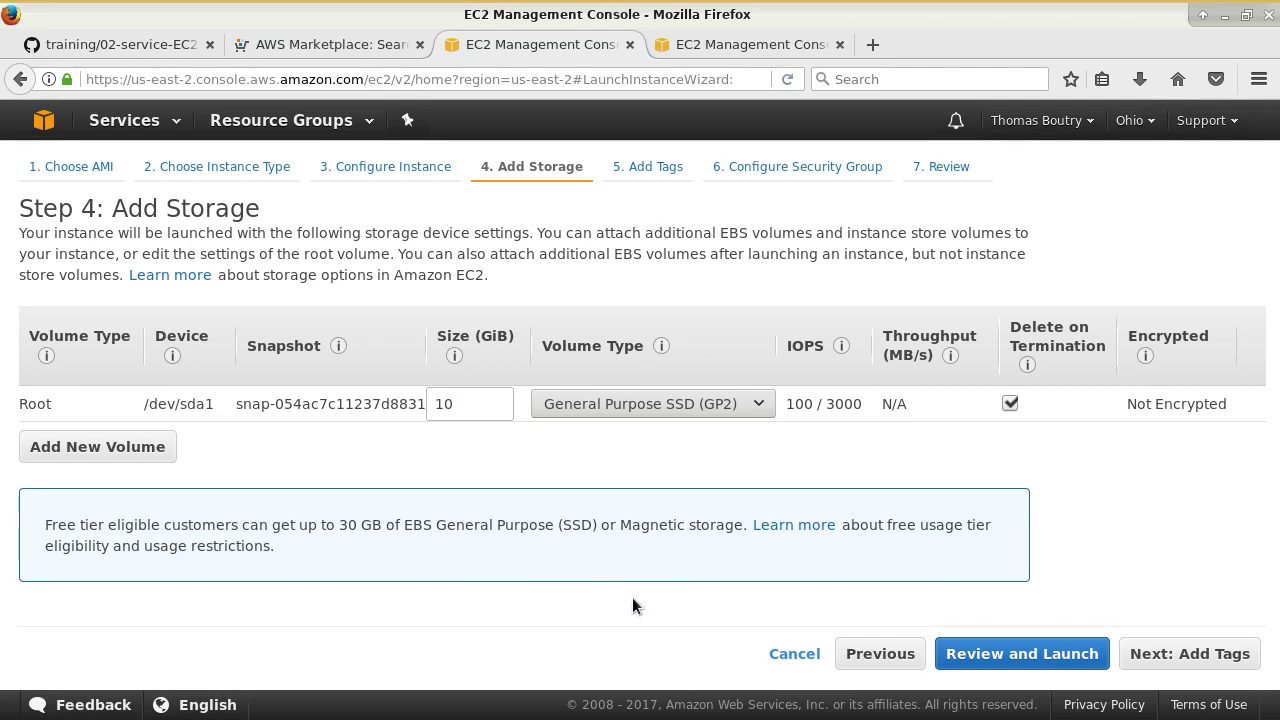
# - On the Add Tags step, add a tag with key Role and value Formation
pyautogui.click(1156, 657)
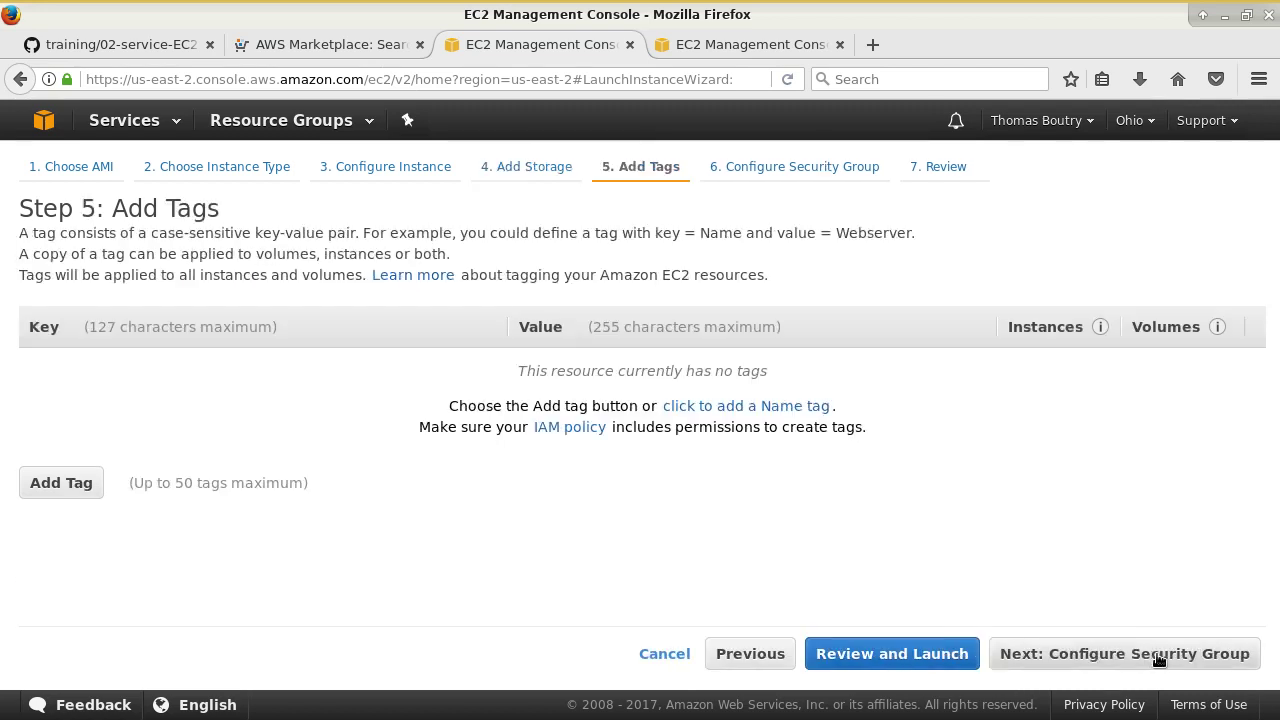
pyautogui.click(46, 483)
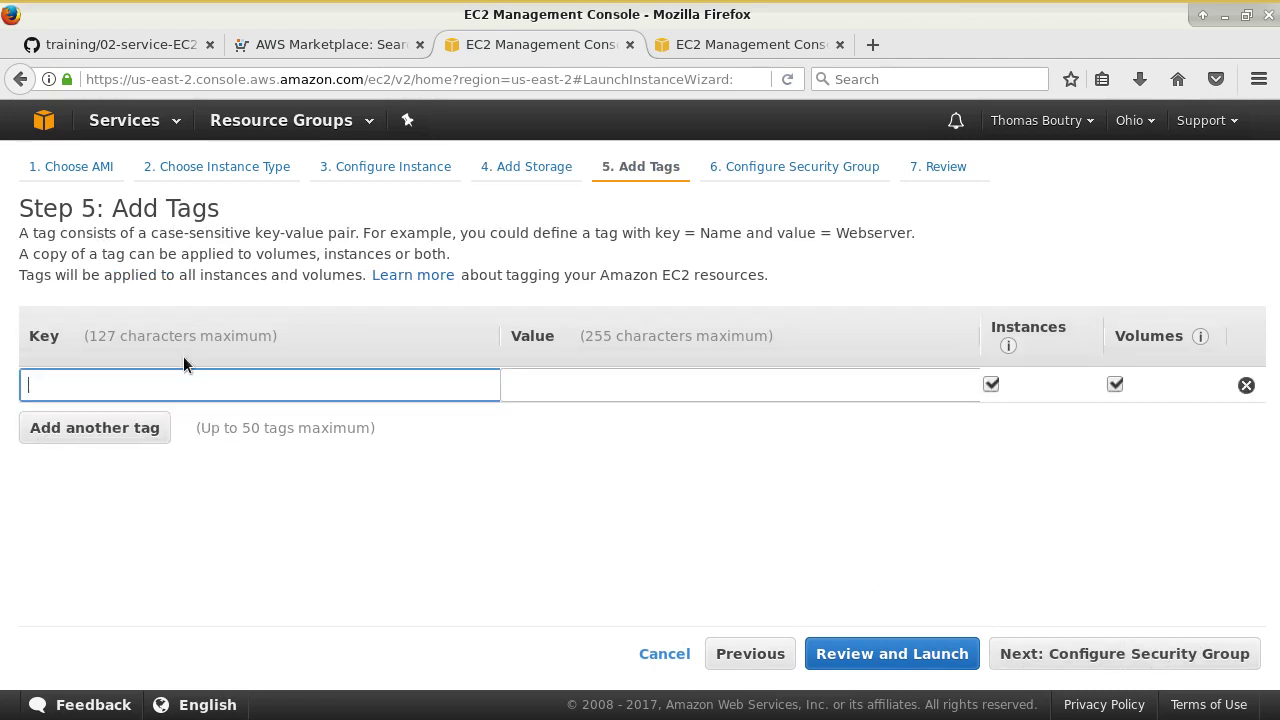
pyautogui.write('Role')
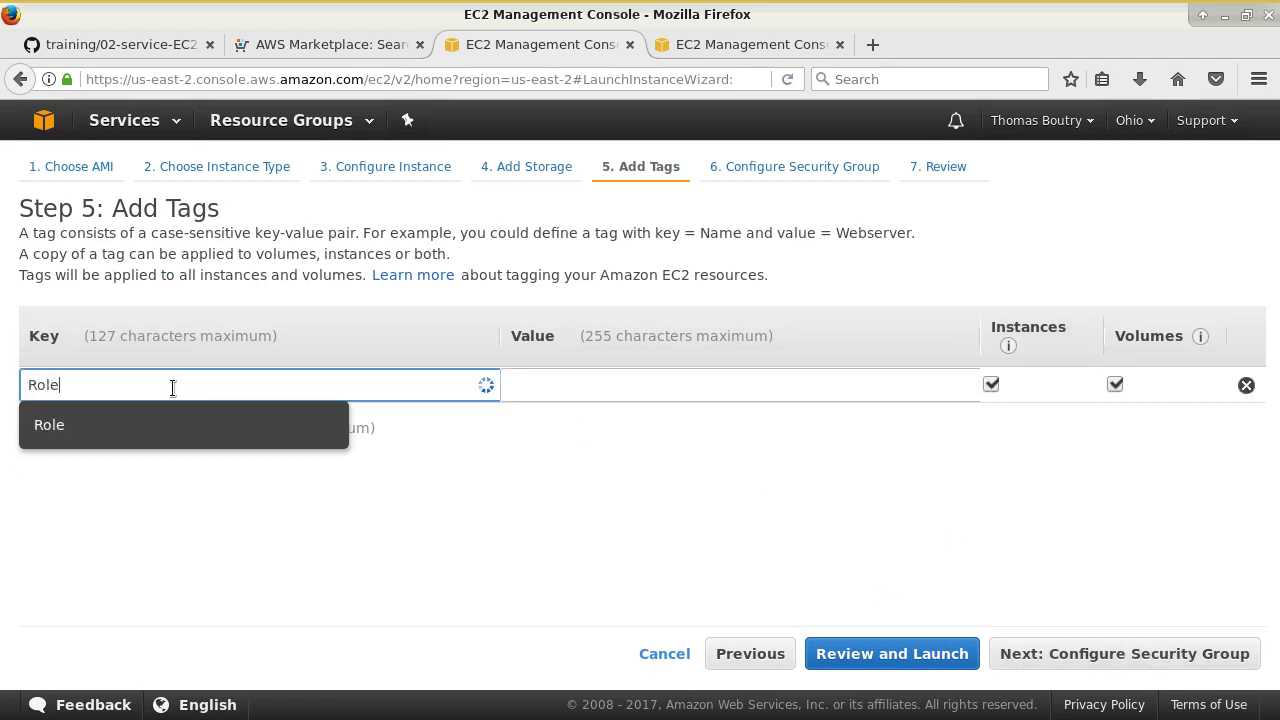
pyautogui.press('Tab')
pyautogui.write('Formation')
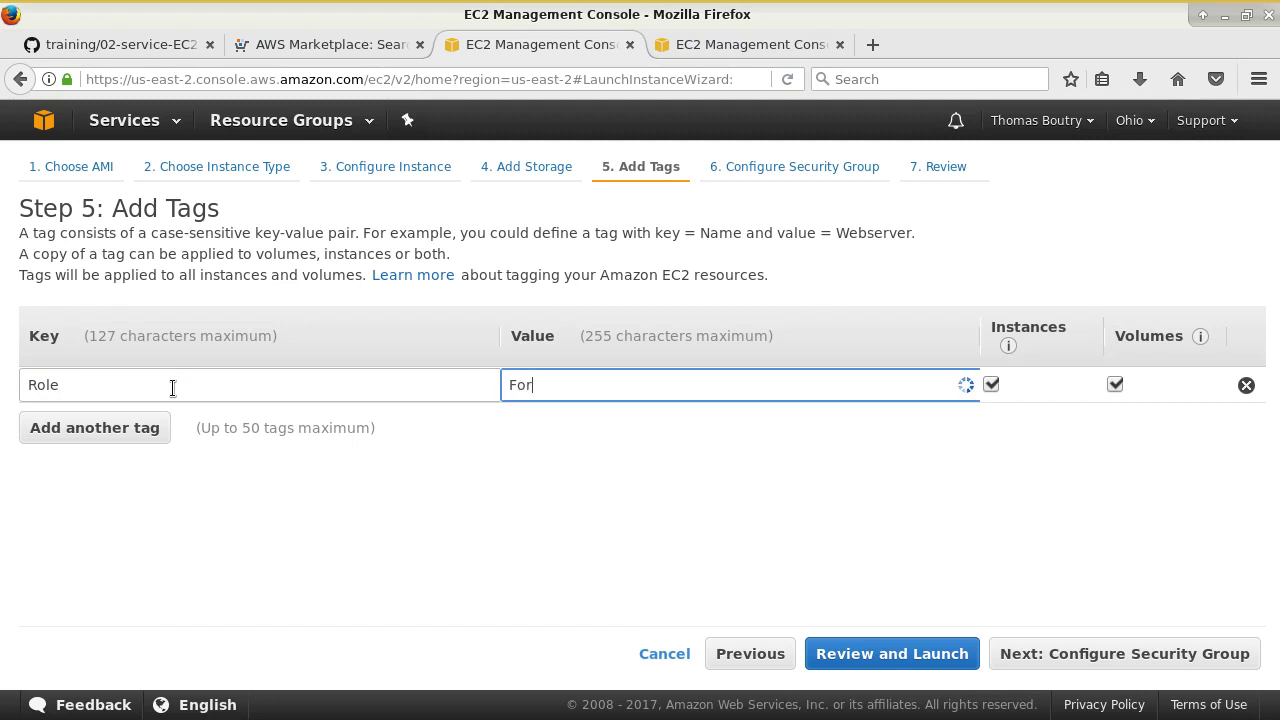
pyautogui.click(272, 472)
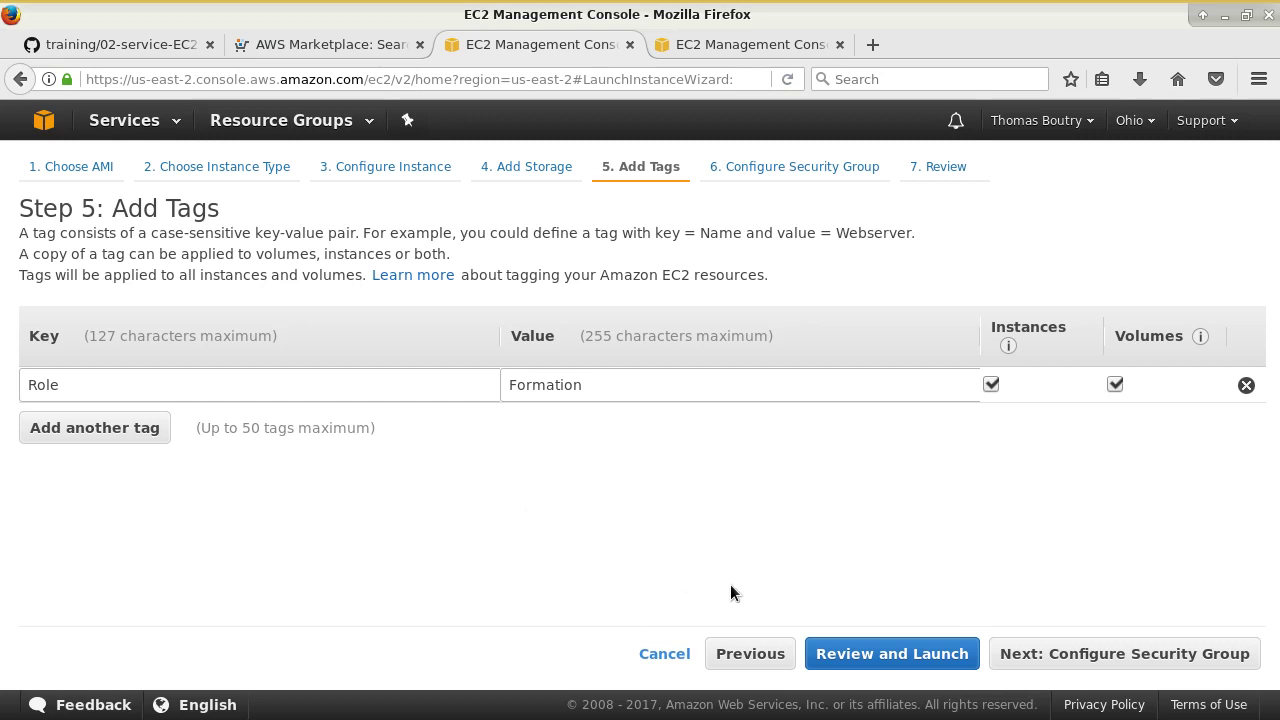
# - Set the SSH rule's source in new group launch-wizard-4 to My IP
pyautogui.click(1102, 660)
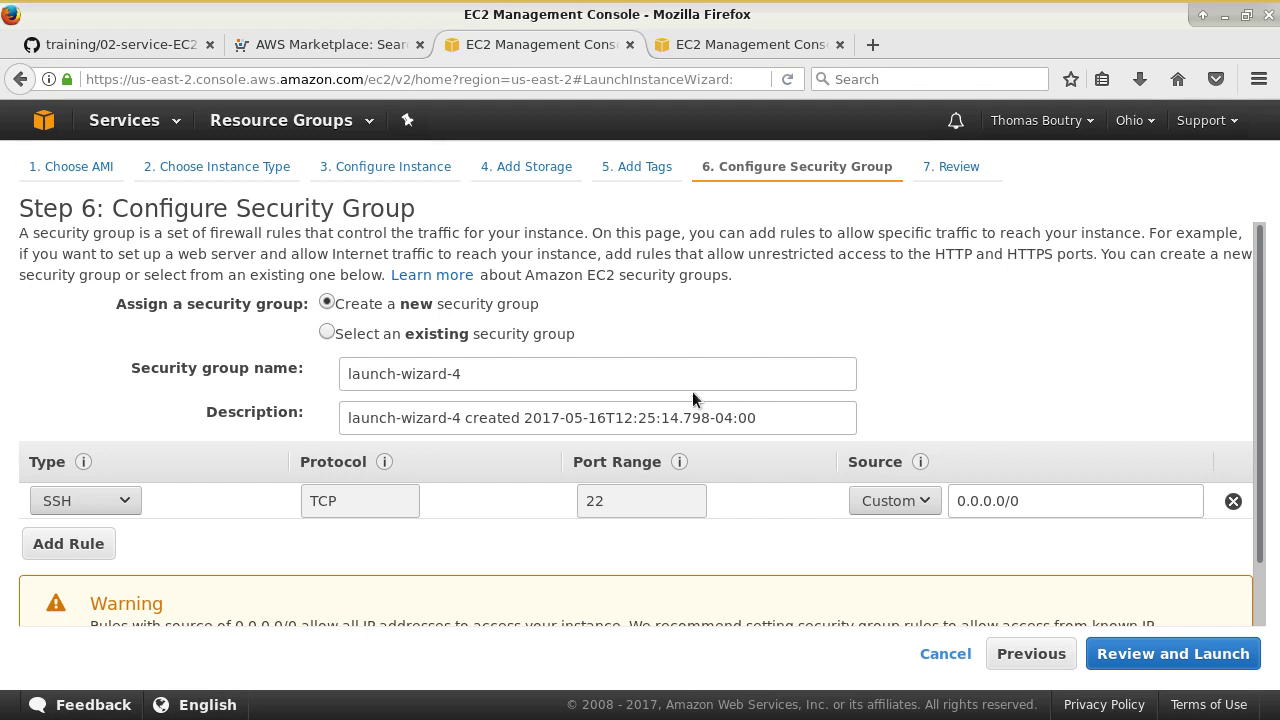
pyautogui.moveTo(238, 210); pyautogui.dragTo(415, 208)
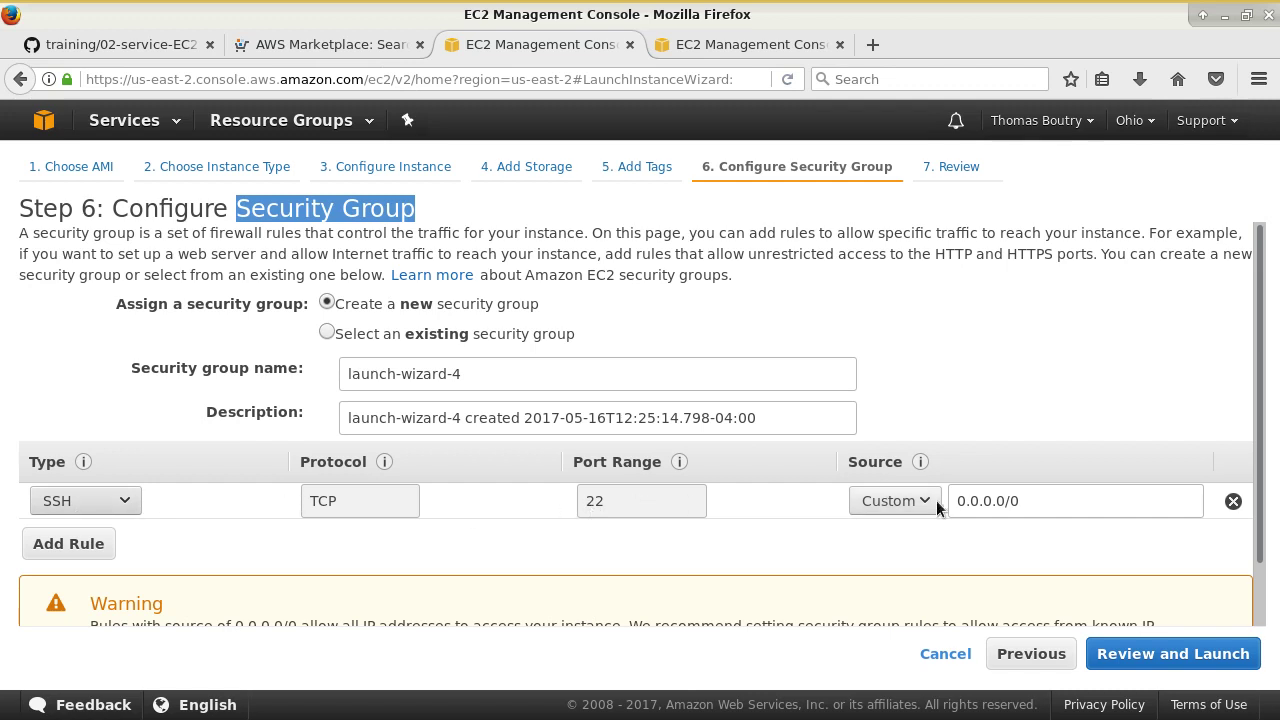
pyautogui.moveTo(1031, 503); pyautogui.dragTo(966, 505)
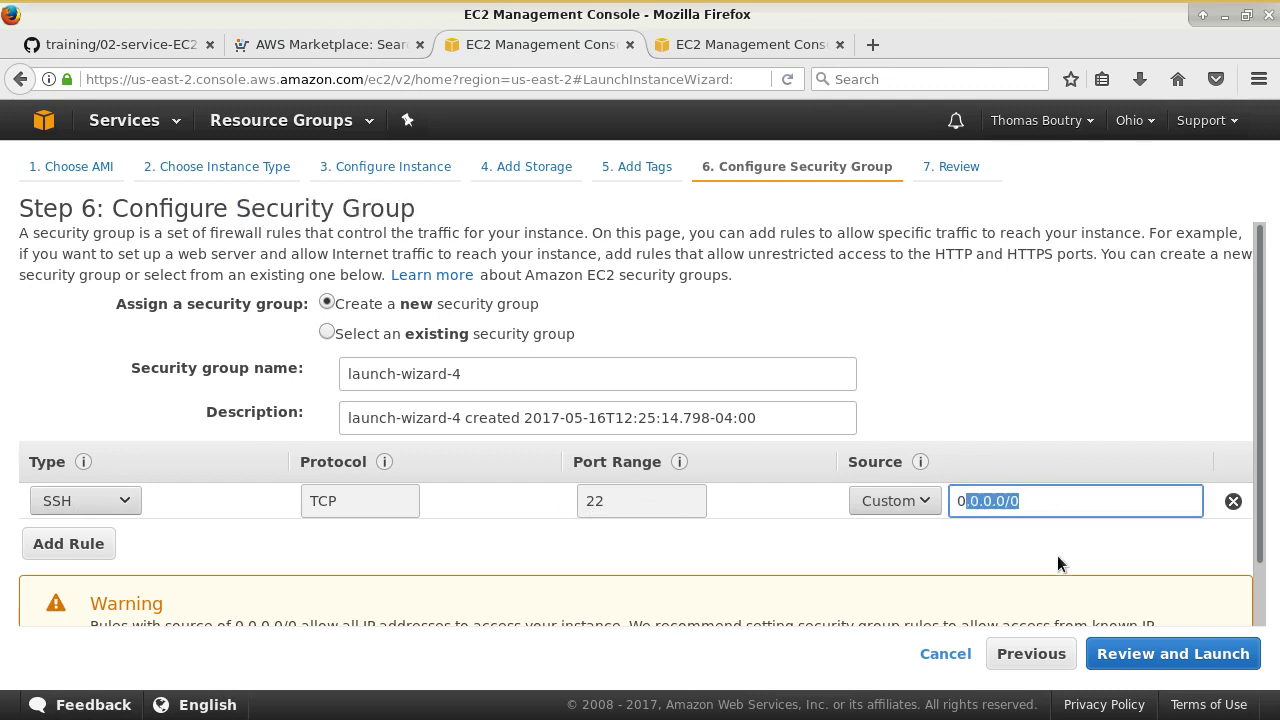
pyautogui.click(1081, 500)
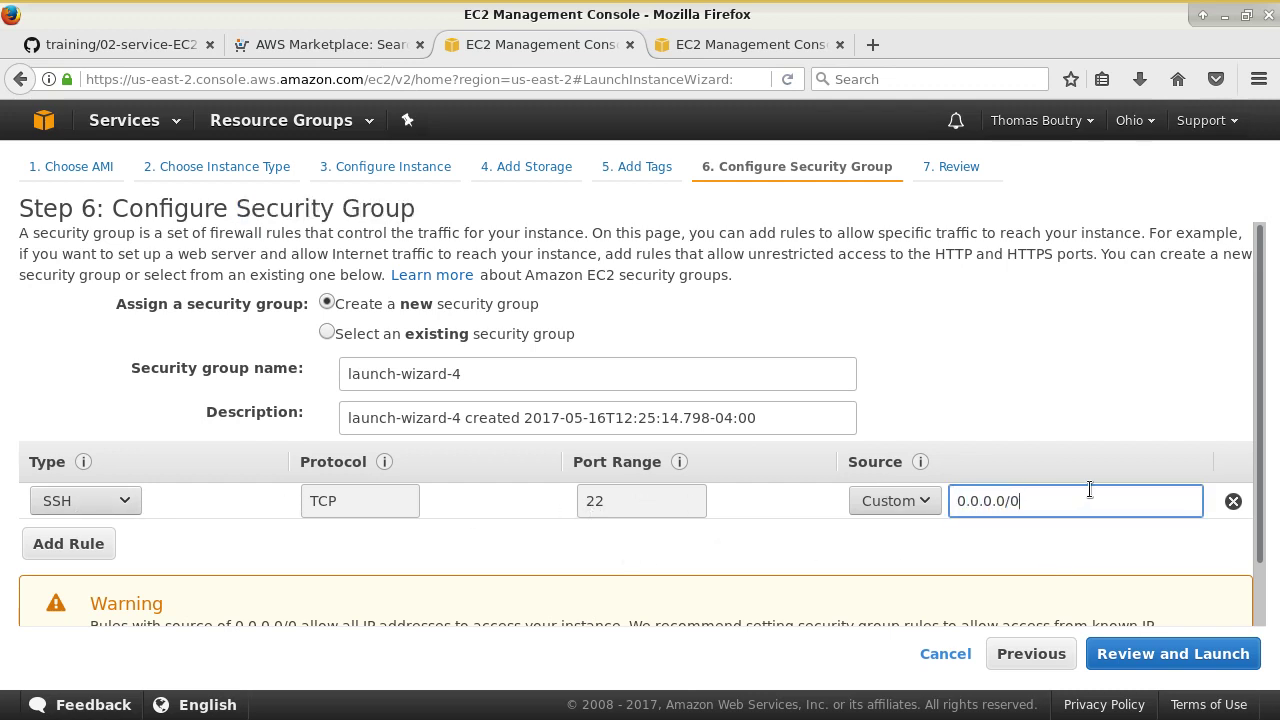
pyautogui.click(920, 506)
pyautogui.click(912, 578)
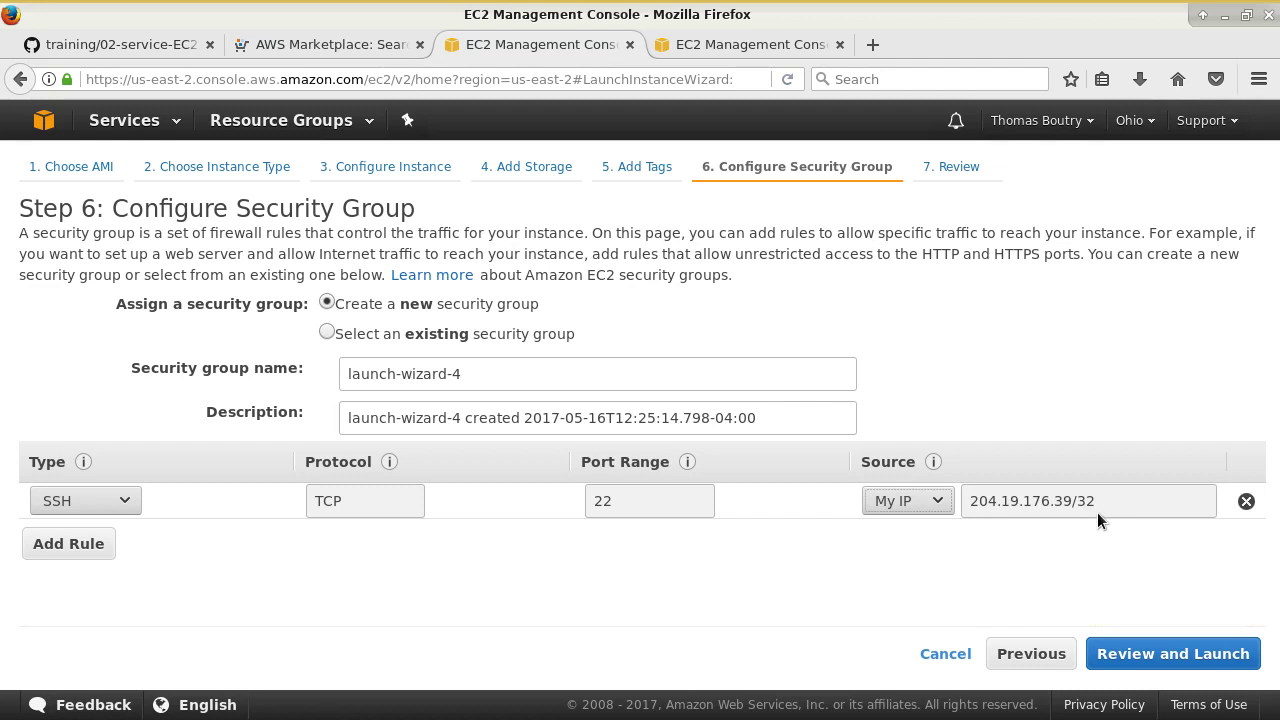
# - Set the SSH source to Anywhere and add an HTTP rule on port 80 for 0.0.0.0/0, ::/0
pyautogui.click(928, 503)
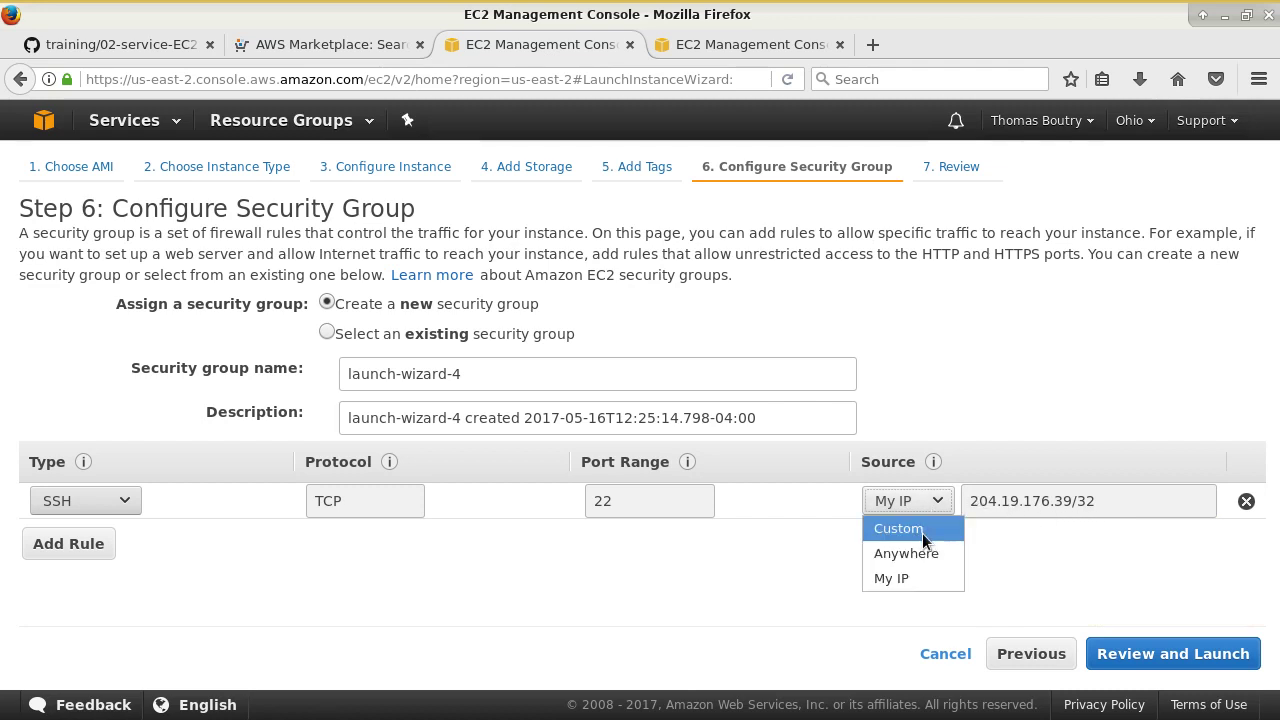
pyautogui.click(955, 551)
pyautogui.click(90, 545)
pyautogui.click(90, 537)
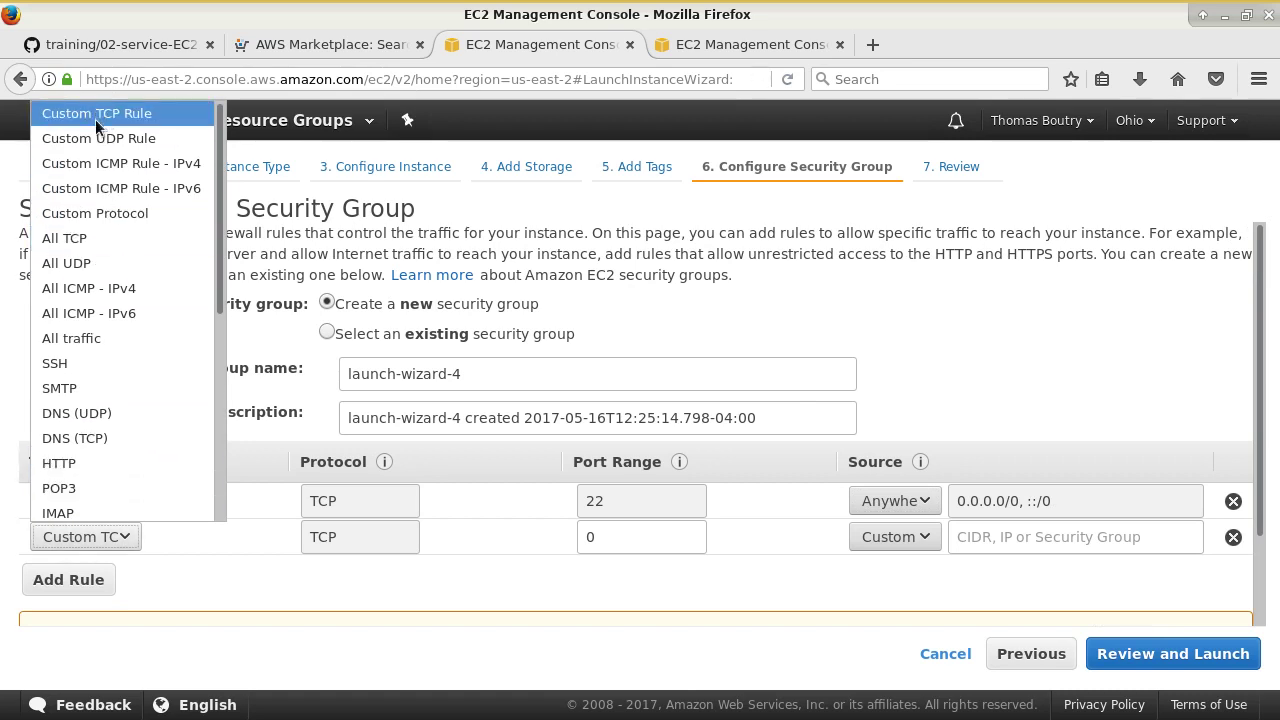
pyautogui.click(93, 462)
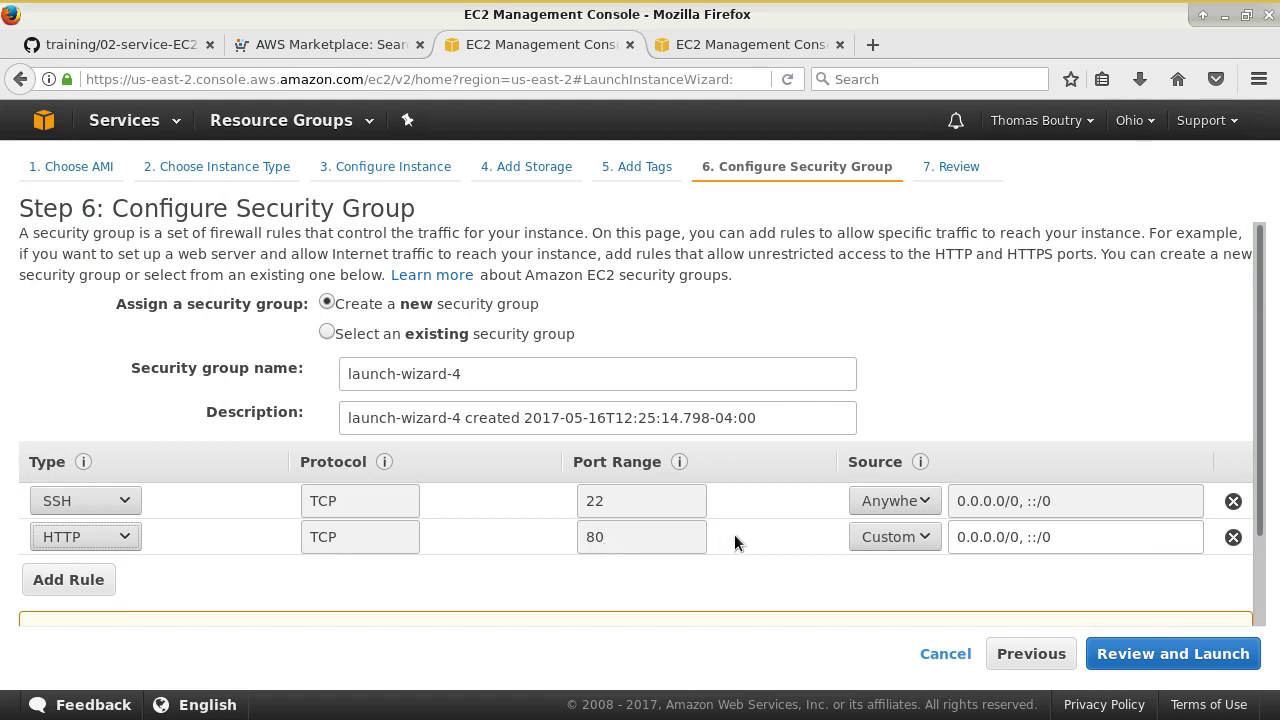
pyautogui.moveTo(1023, 537); pyautogui.dragTo(1080, 537)
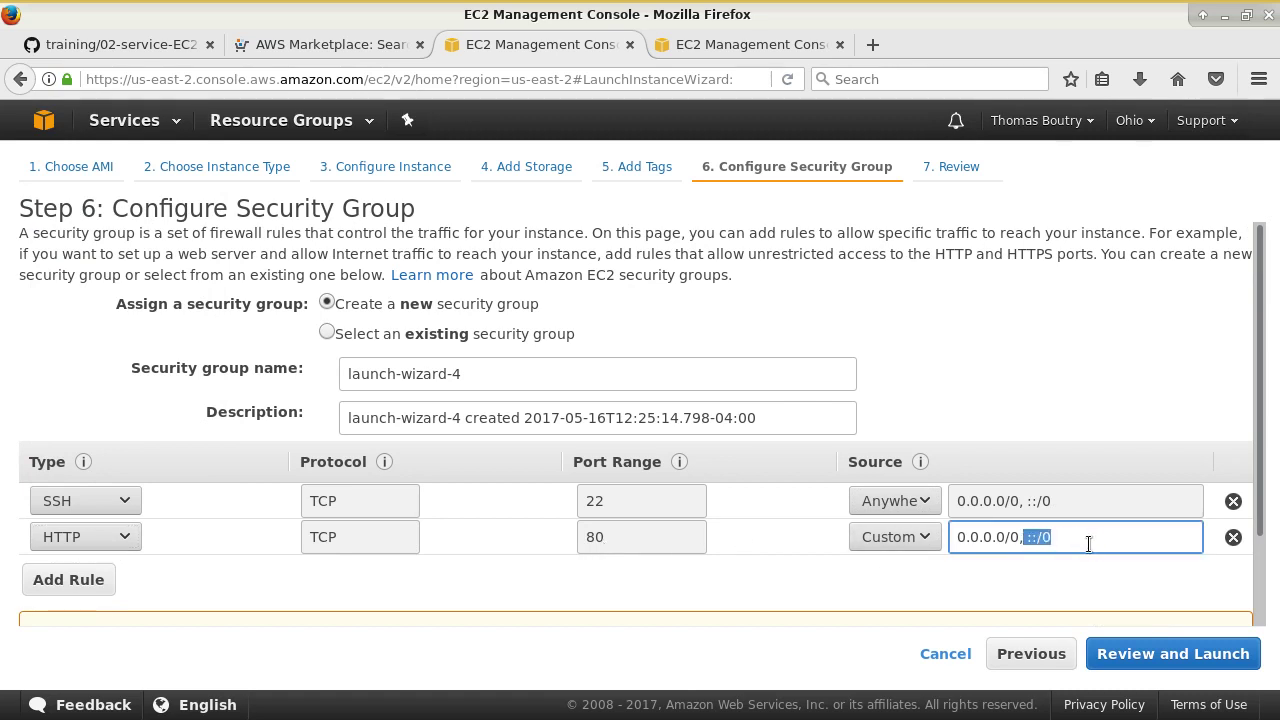
pyautogui.click(1078, 547)
pyautogui.scroll(-2, 1075, 547)
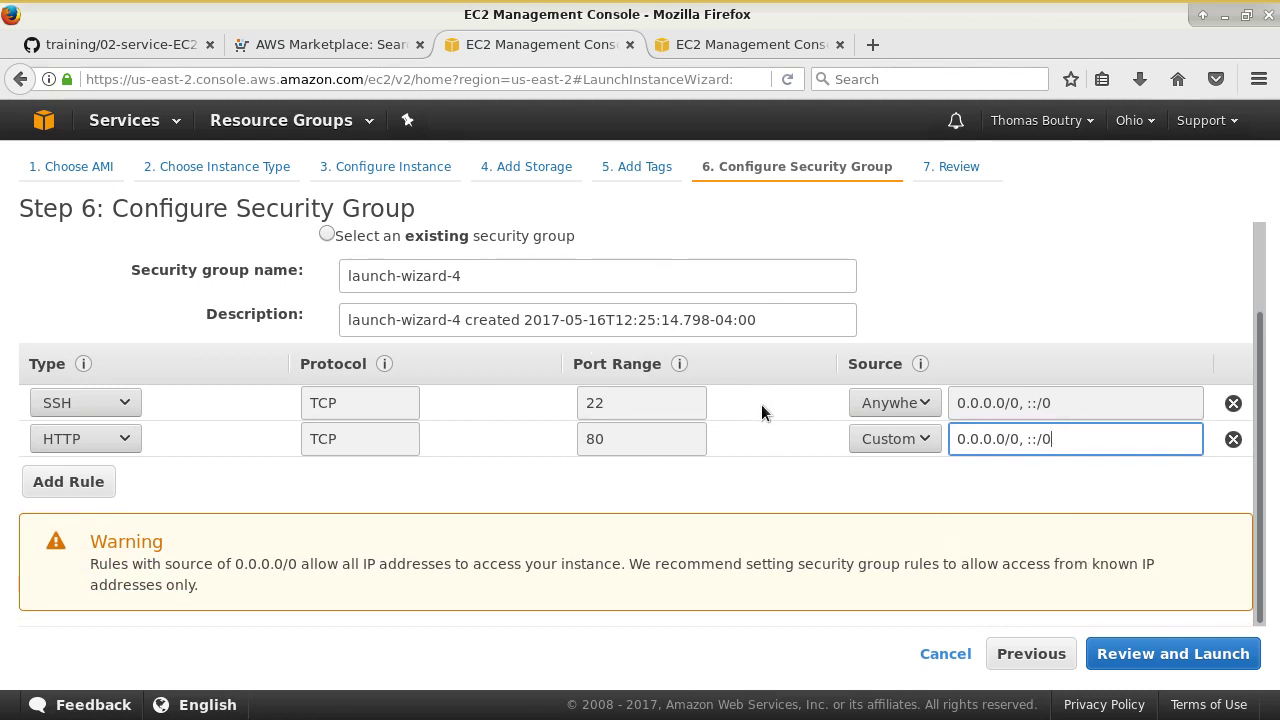
pyautogui.scroll(2, 765, 430)
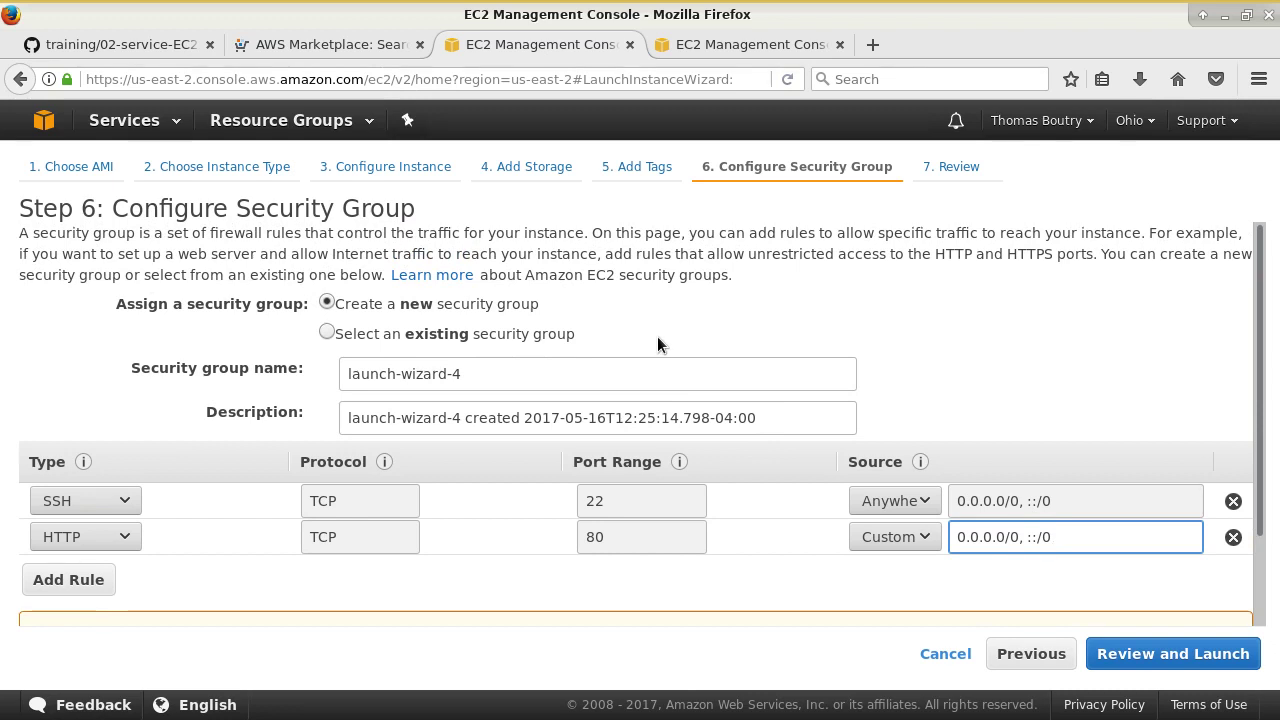
# - Inspect the inbound rules of the existing groups Apache_demo_vpc and BD_demo_vpc
pyautogui.click(327, 334)
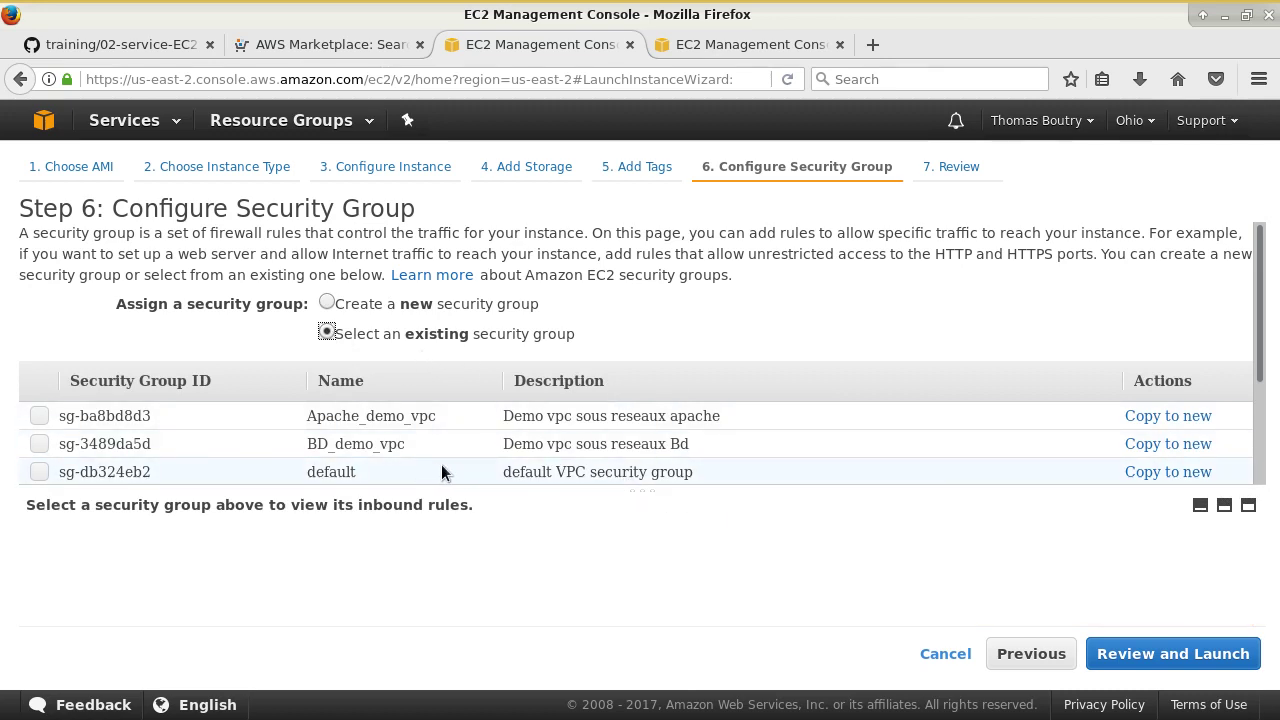
pyautogui.click(39, 416)
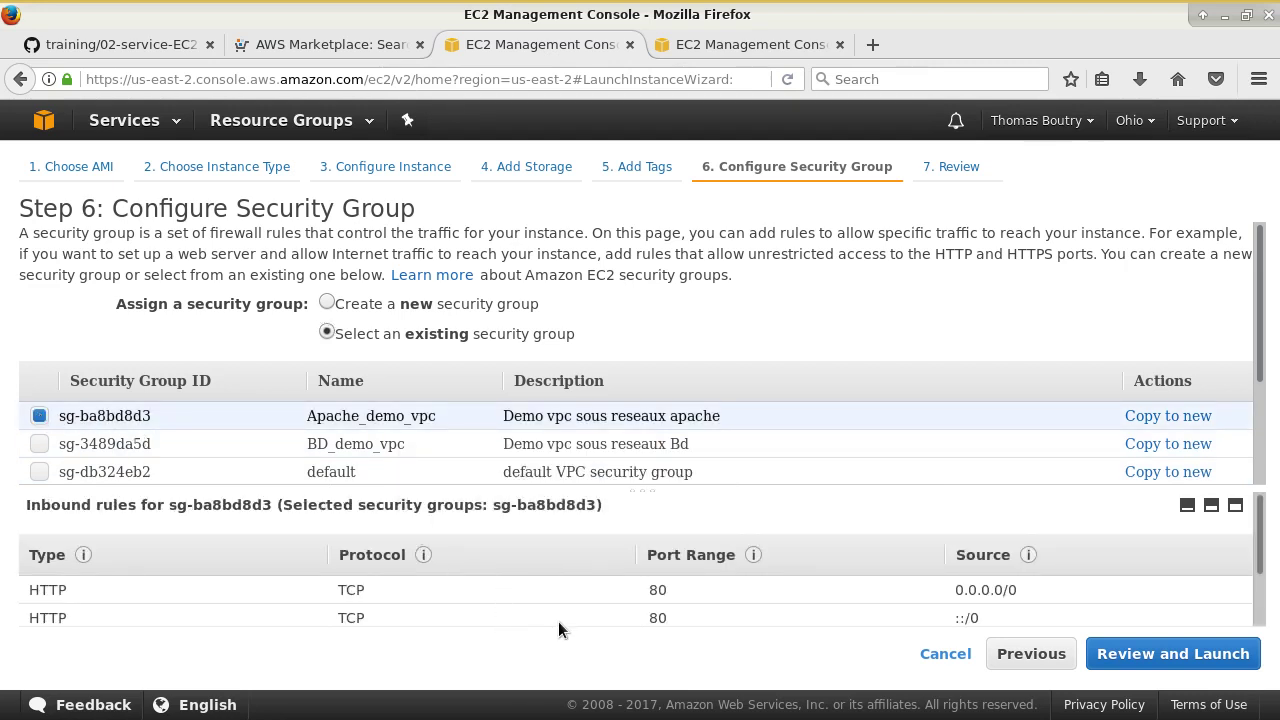
pyautogui.scroll(-2, 600, 620)
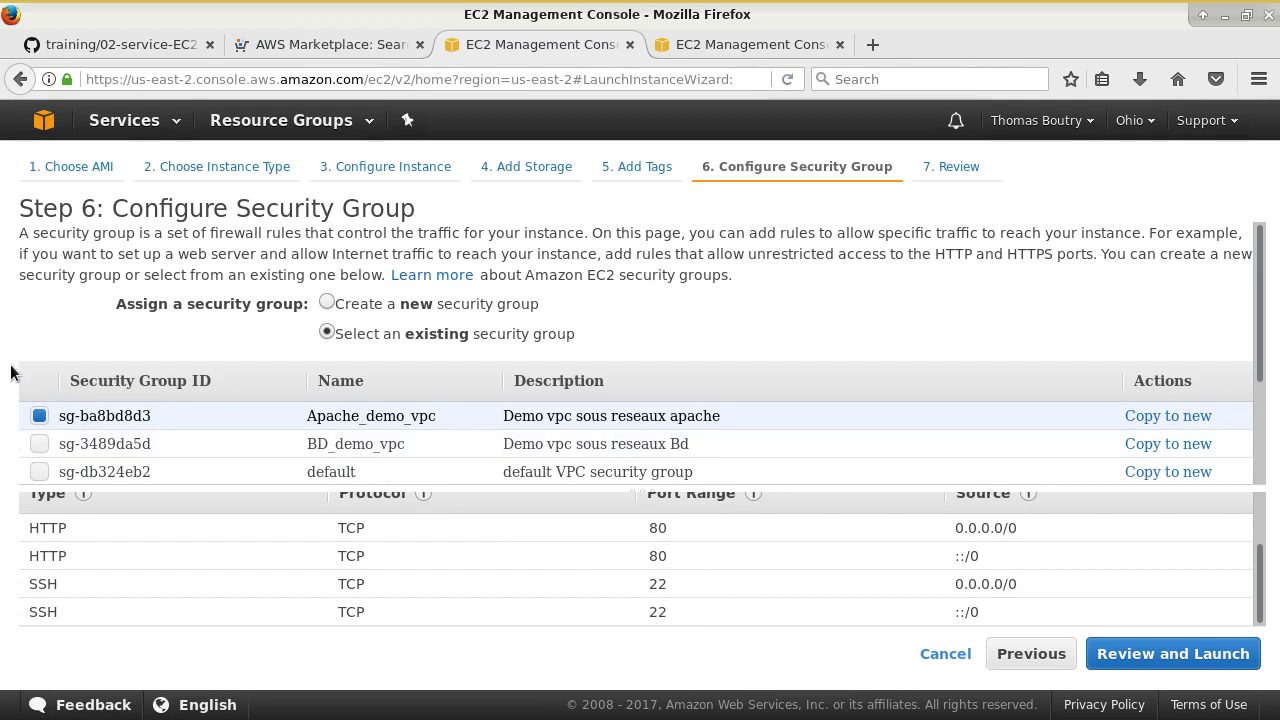
pyautogui.click(44, 440)
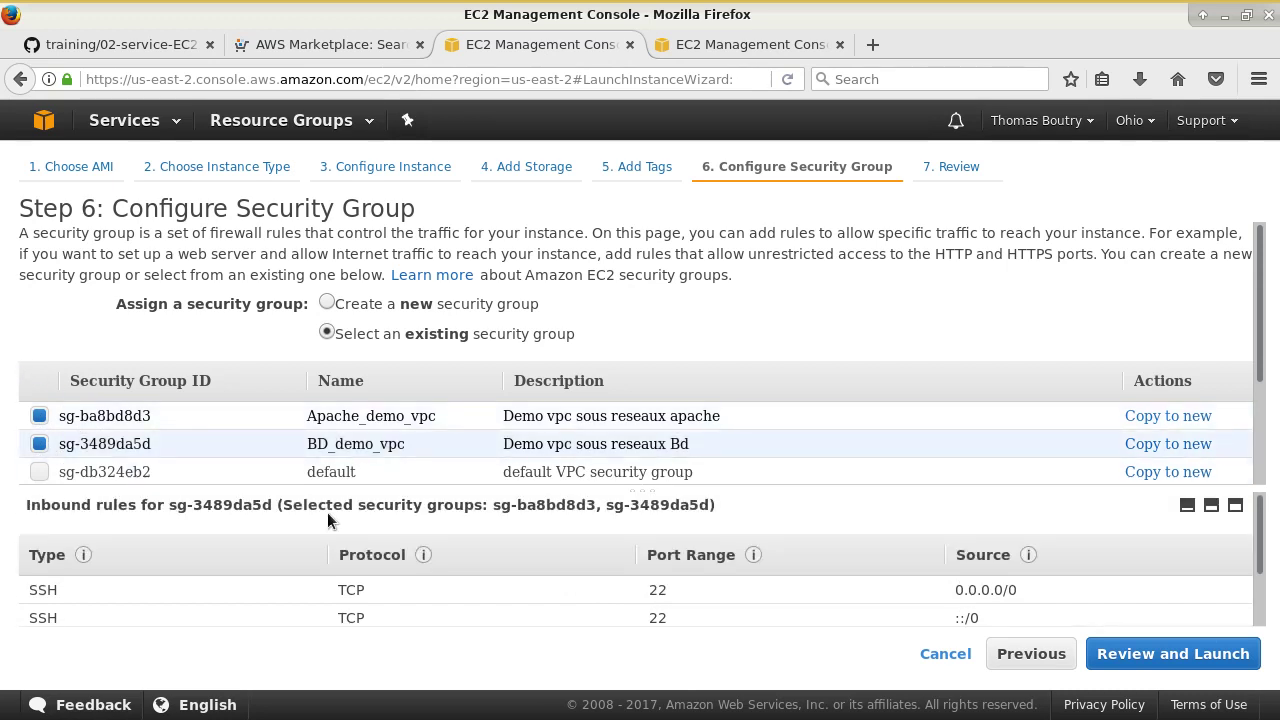
pyautogui.scroll(-2, 420, 600)
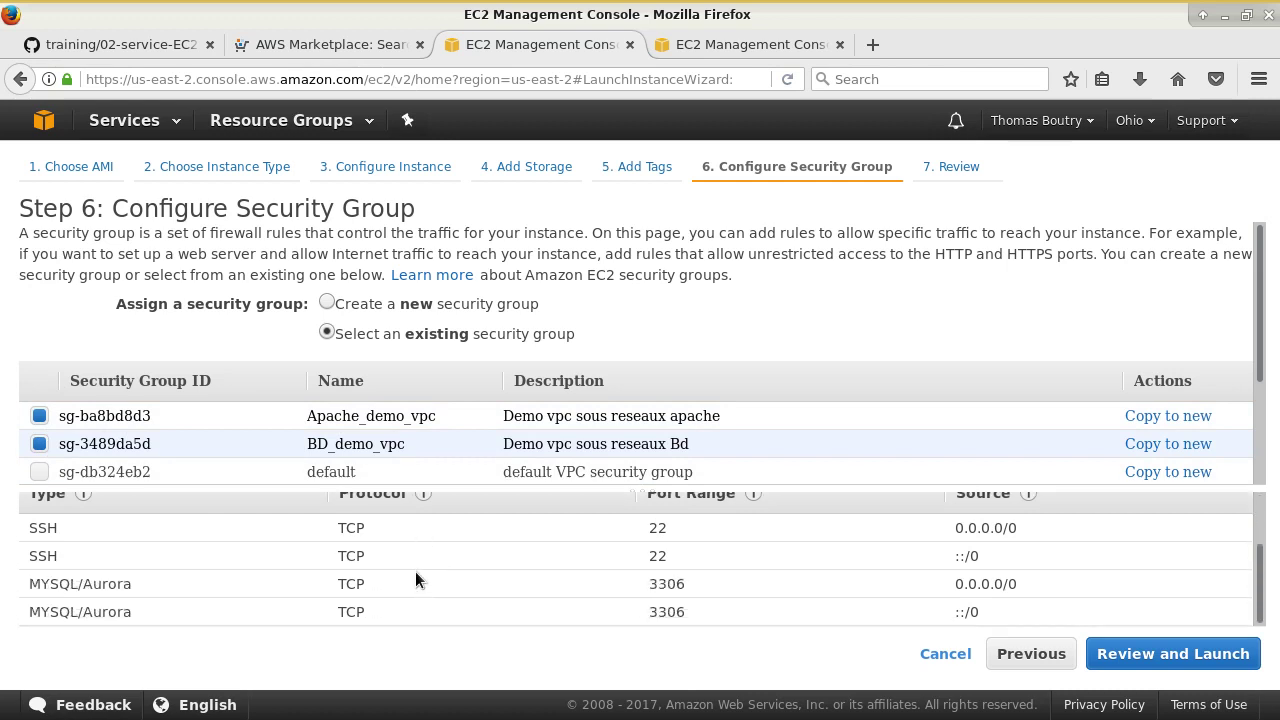
pyautogui.scroll(1, 415, 571)
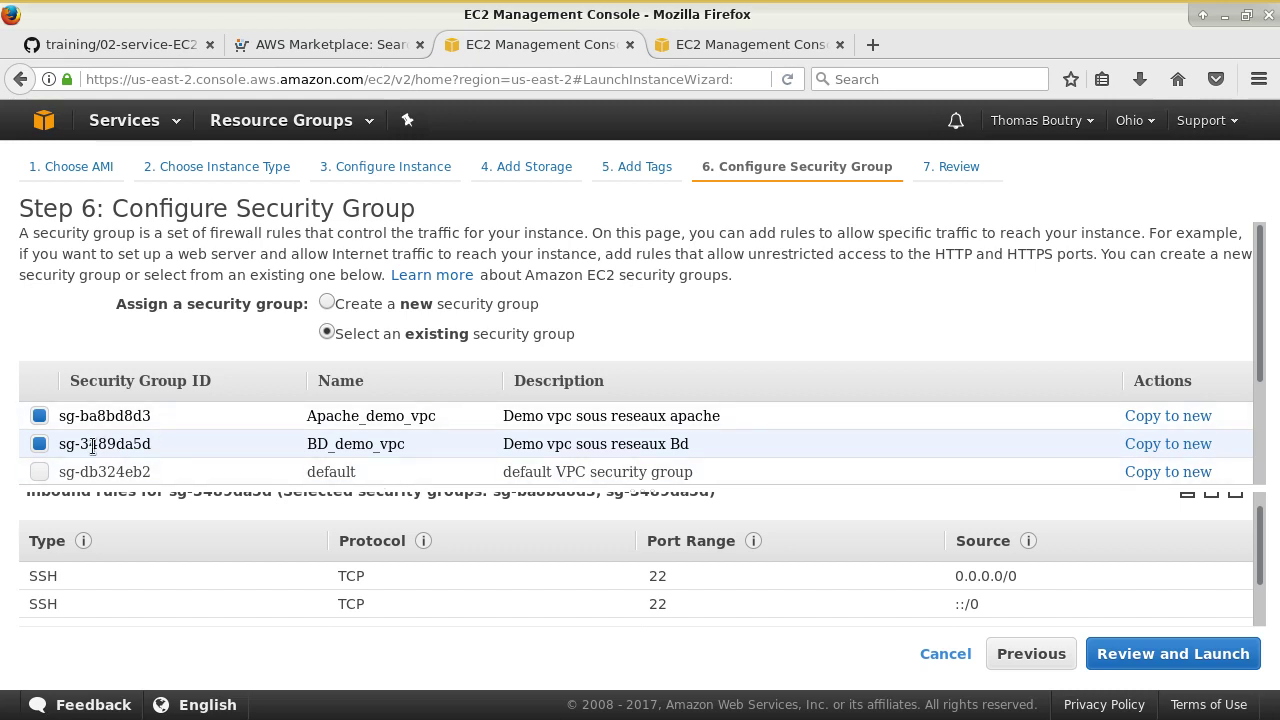
# - Untick both groups, keep the new launch-wizard-4 group, and proceed to the launch review
pyautogui.click(44, 443)
pyautogui.click(40, 415)
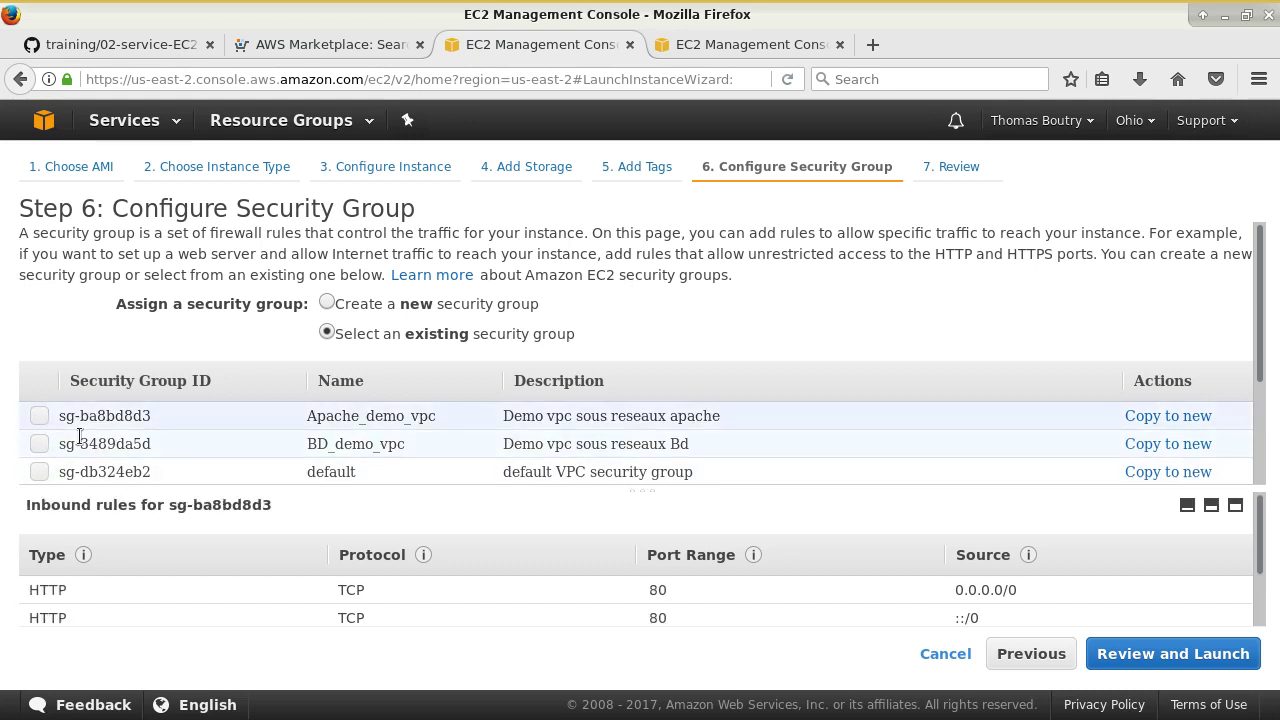
pyautogui.scroll(-2, 255, 547)
pyautogui.scroll(2, 255, 547)
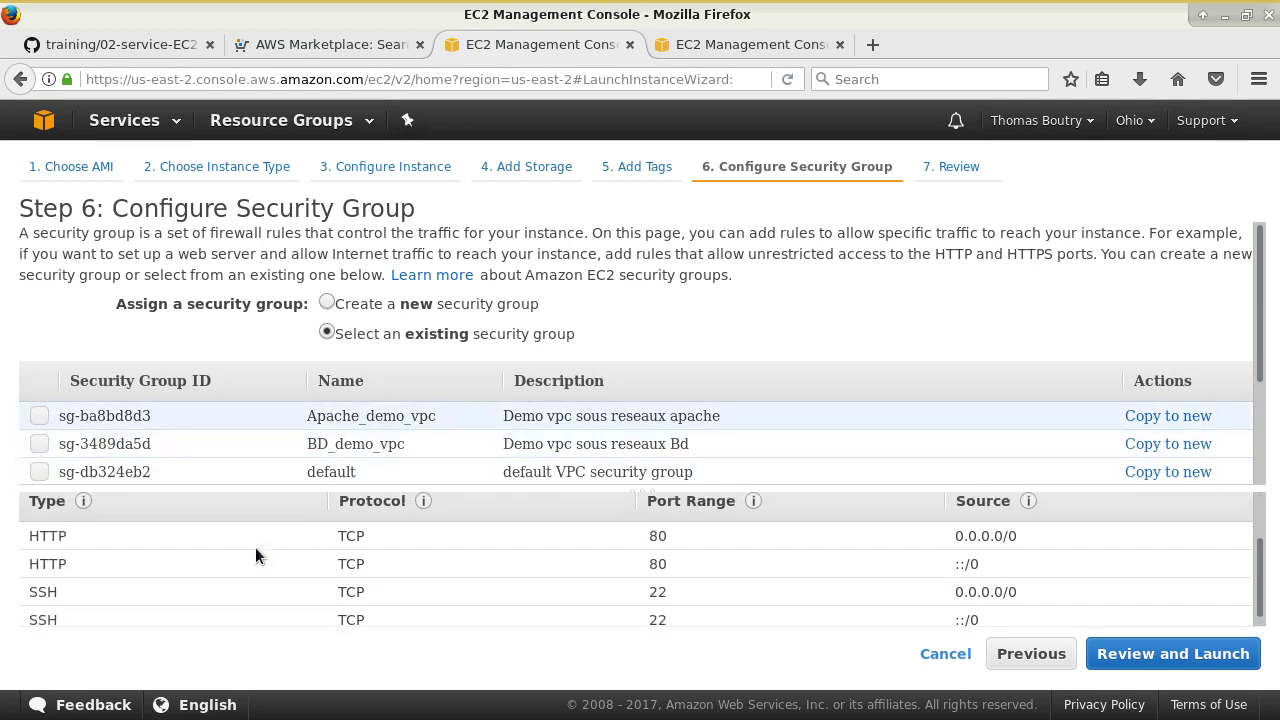
pyautogui.click(420, 306)
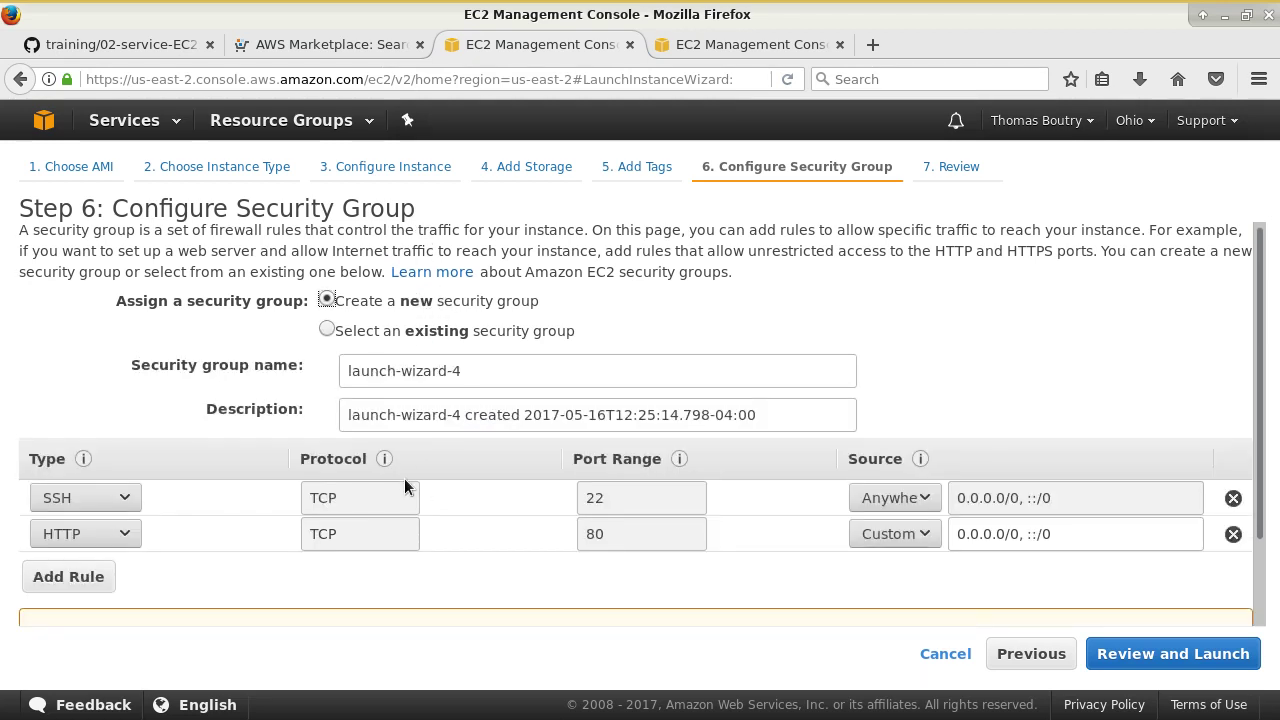
pyautogui.scroll(-1, 300, 500)
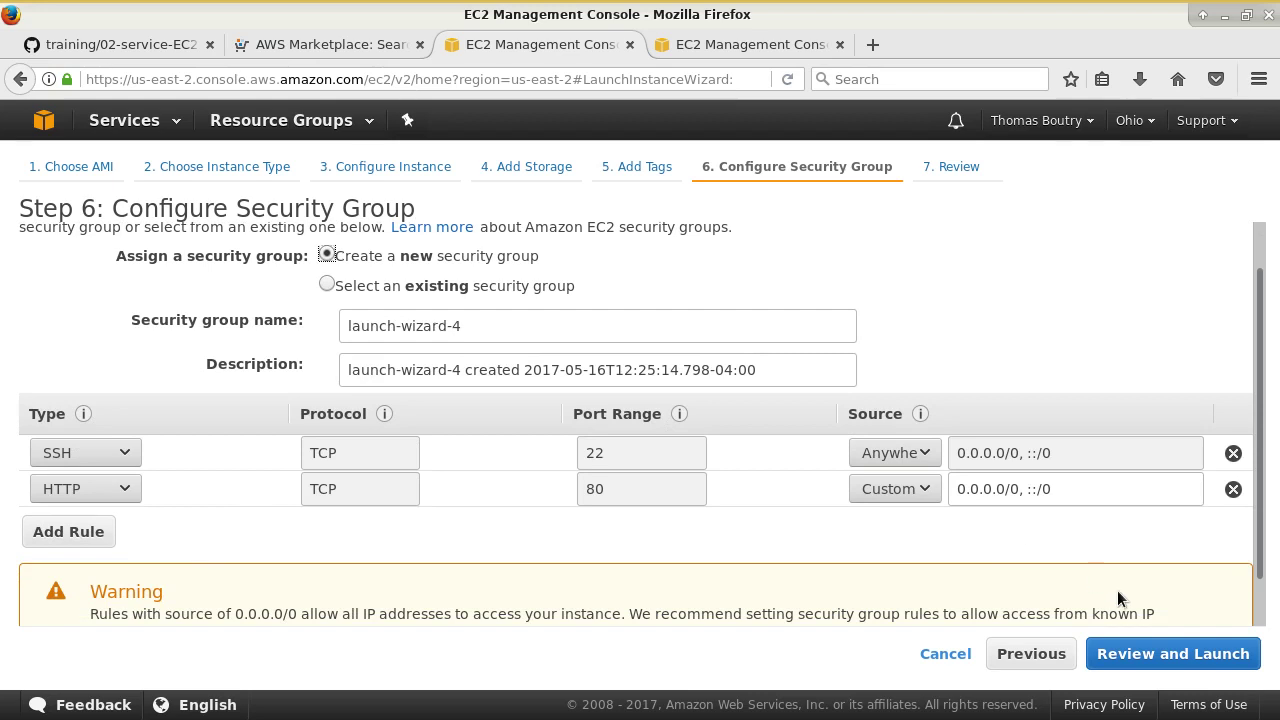
pyautogui.click(1156, 652)
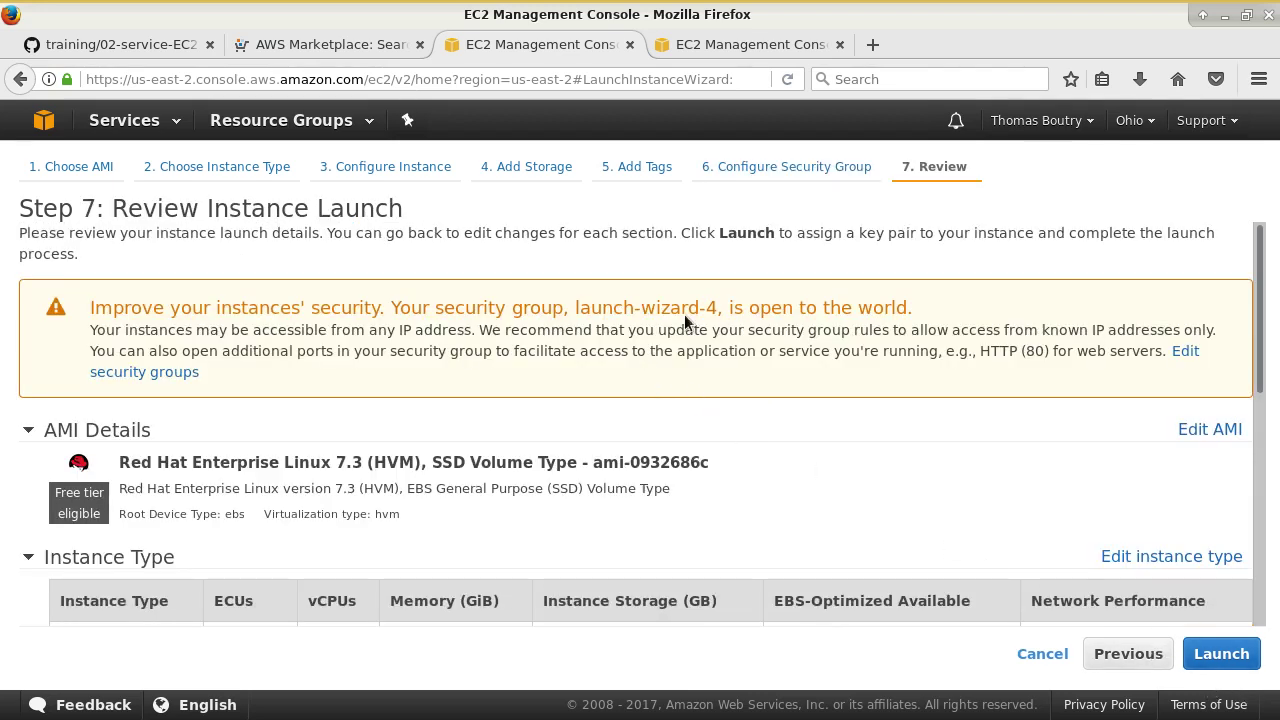
pyautogui.moveTo(760, 307); pyautogui.dragTo(873, 308)
pyautogui.scroll(-2, 899, 370)
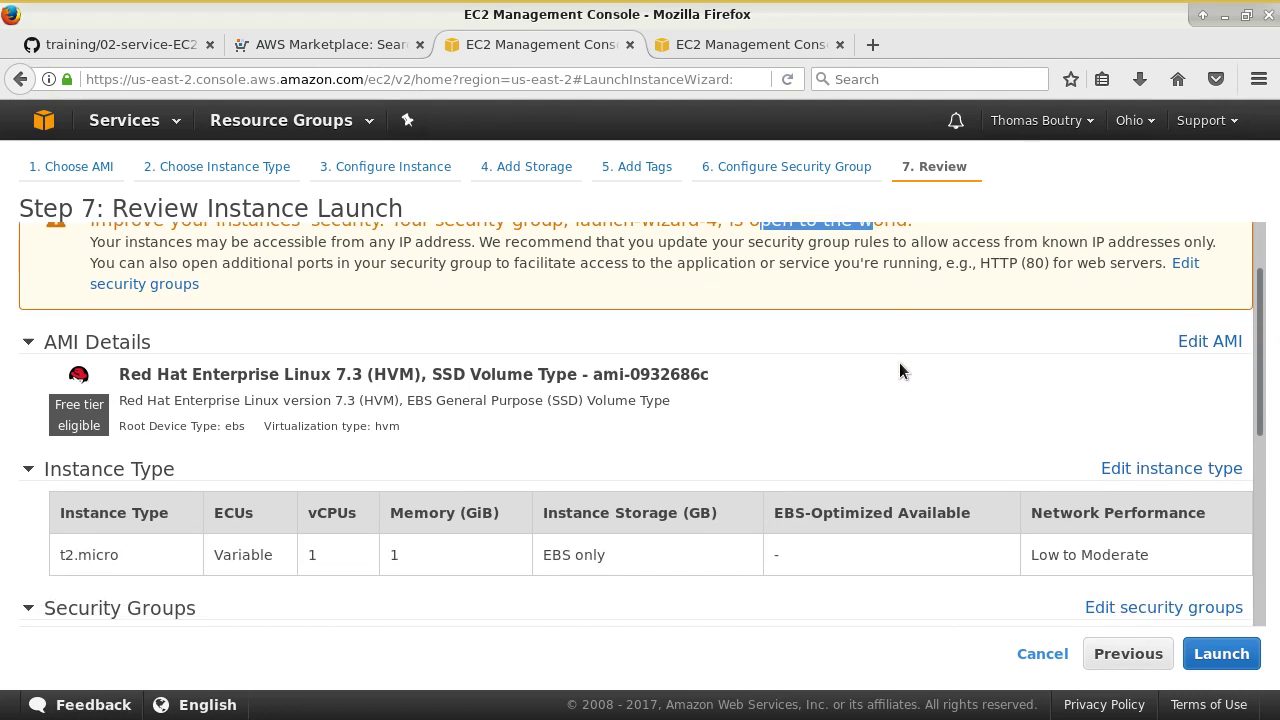
pyautogui.scroll(-2, 439, 485)
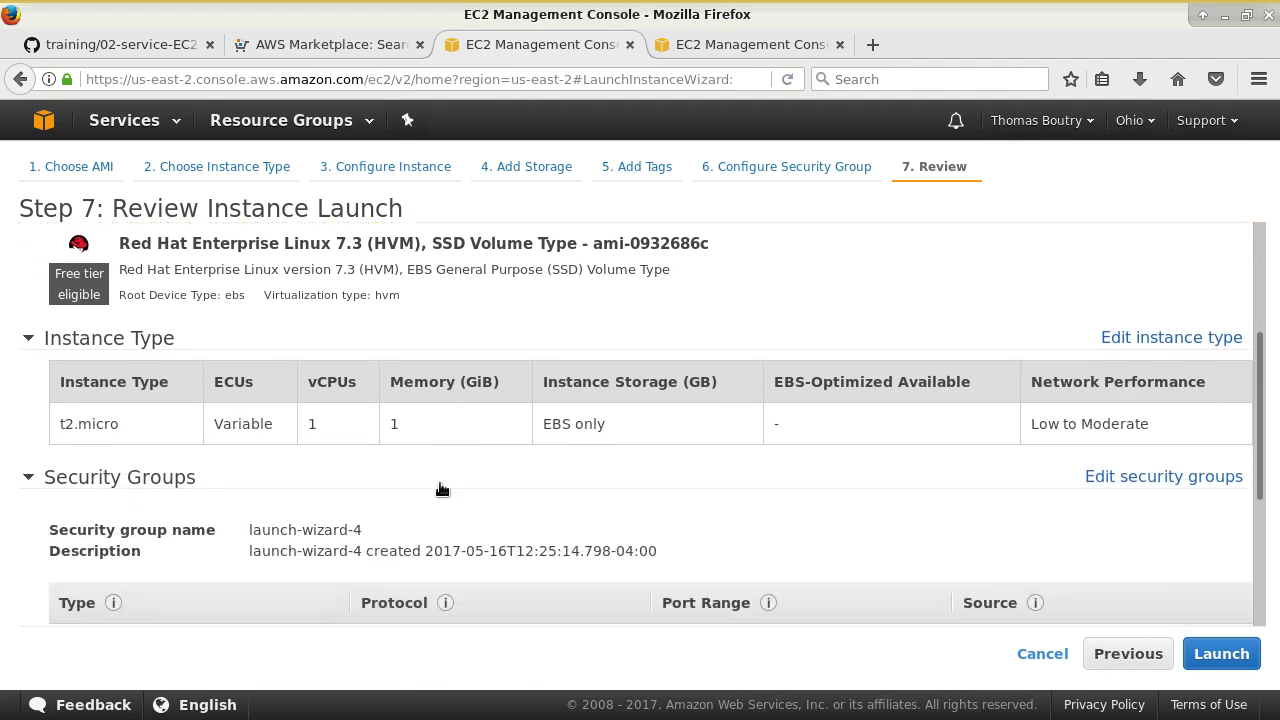
pyautogui.scroll(-4, 439, 481)
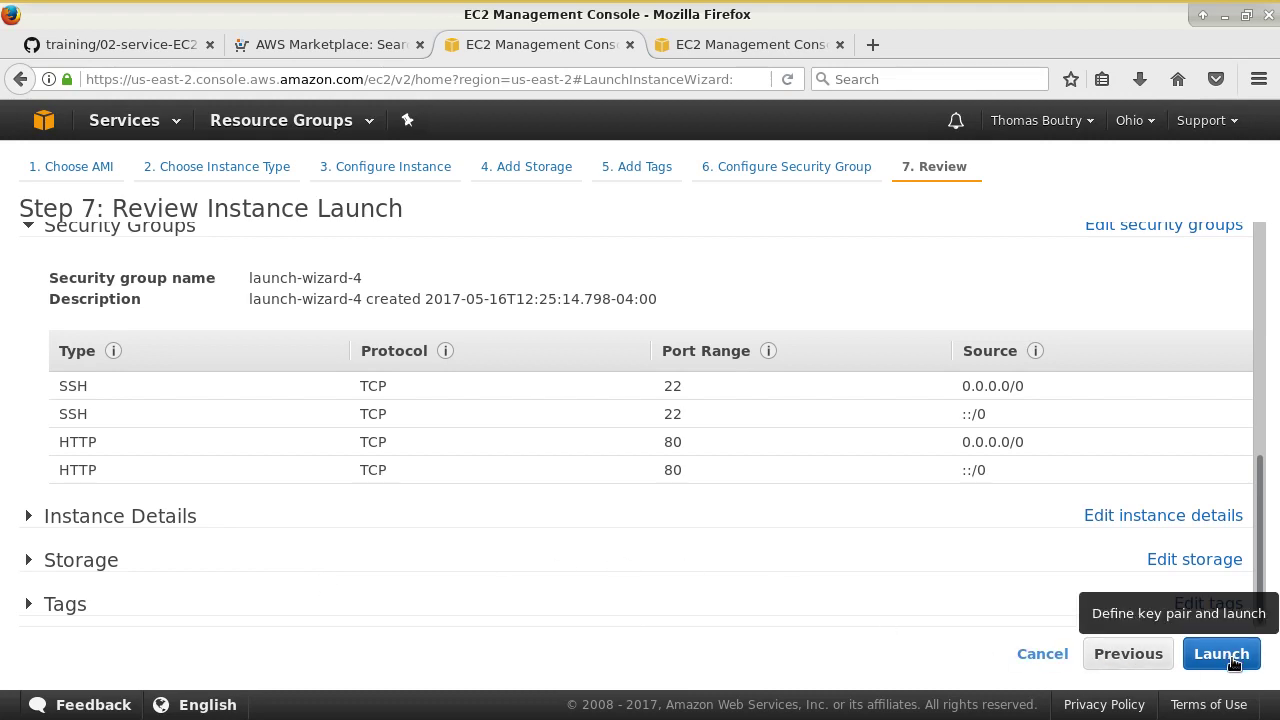
pyautogui.click(1226, 657)
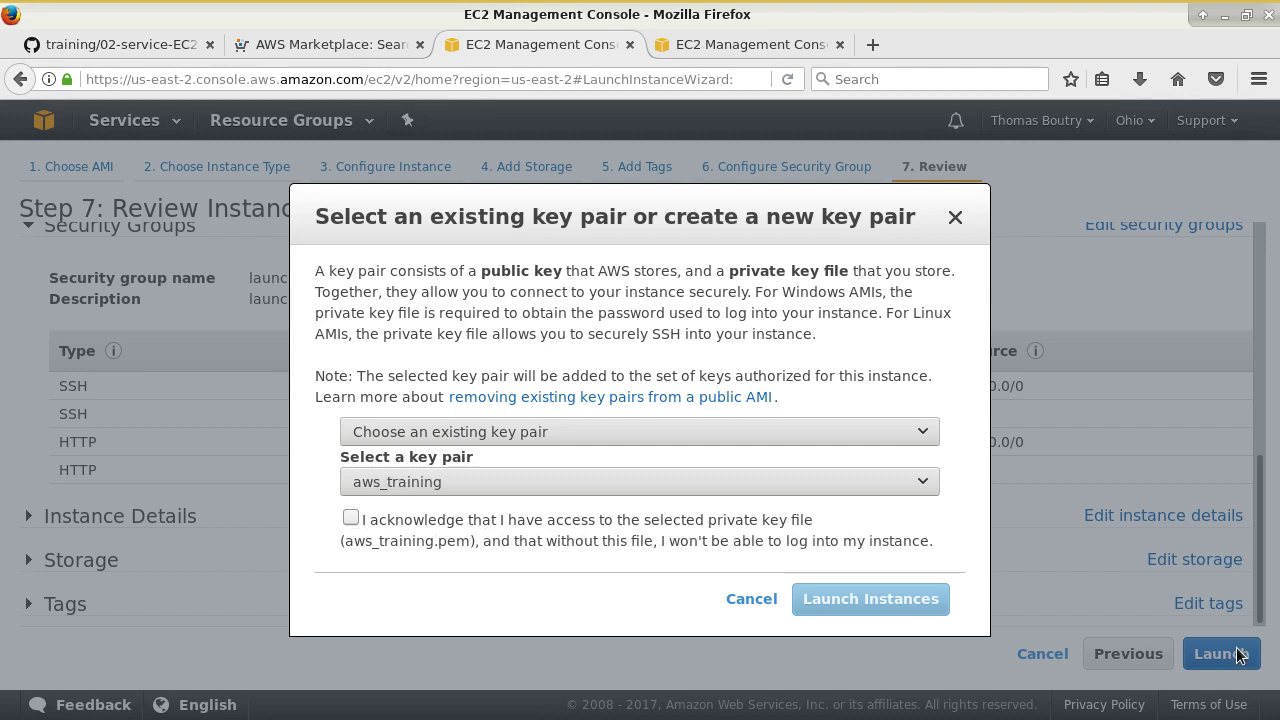
pyautogui.click(489, 433)
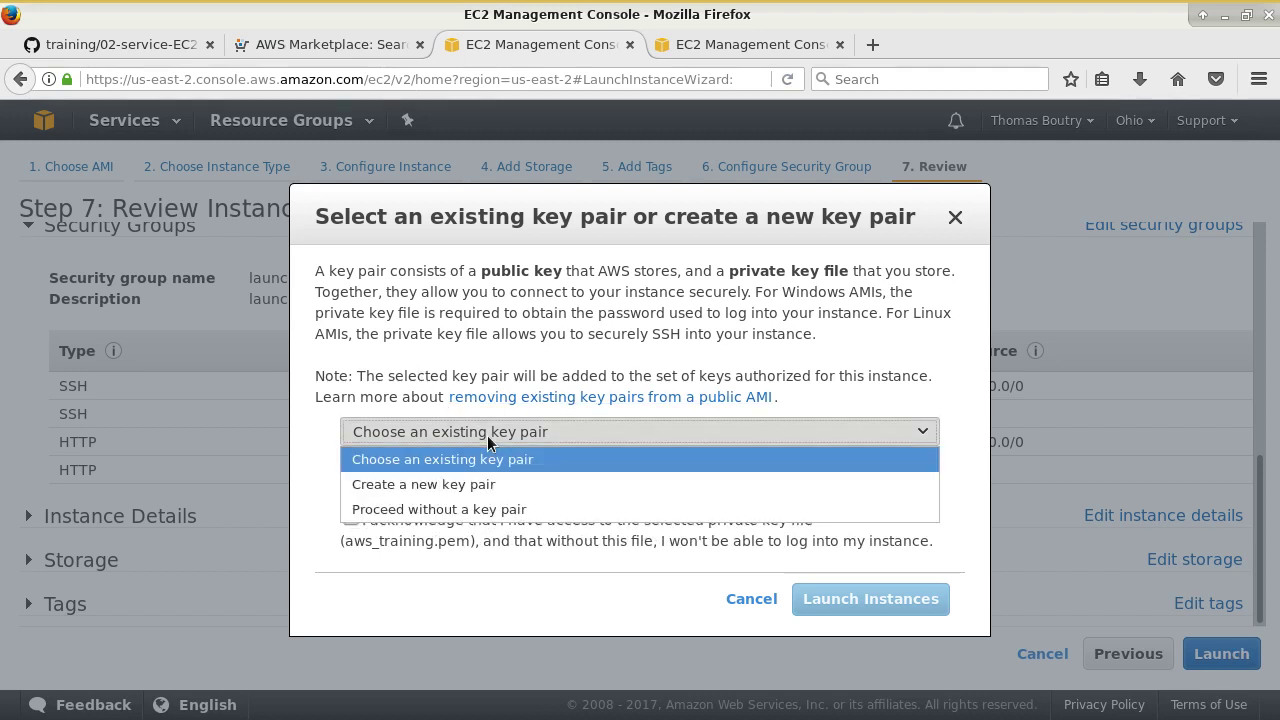
pyautogui.click(401, 325)
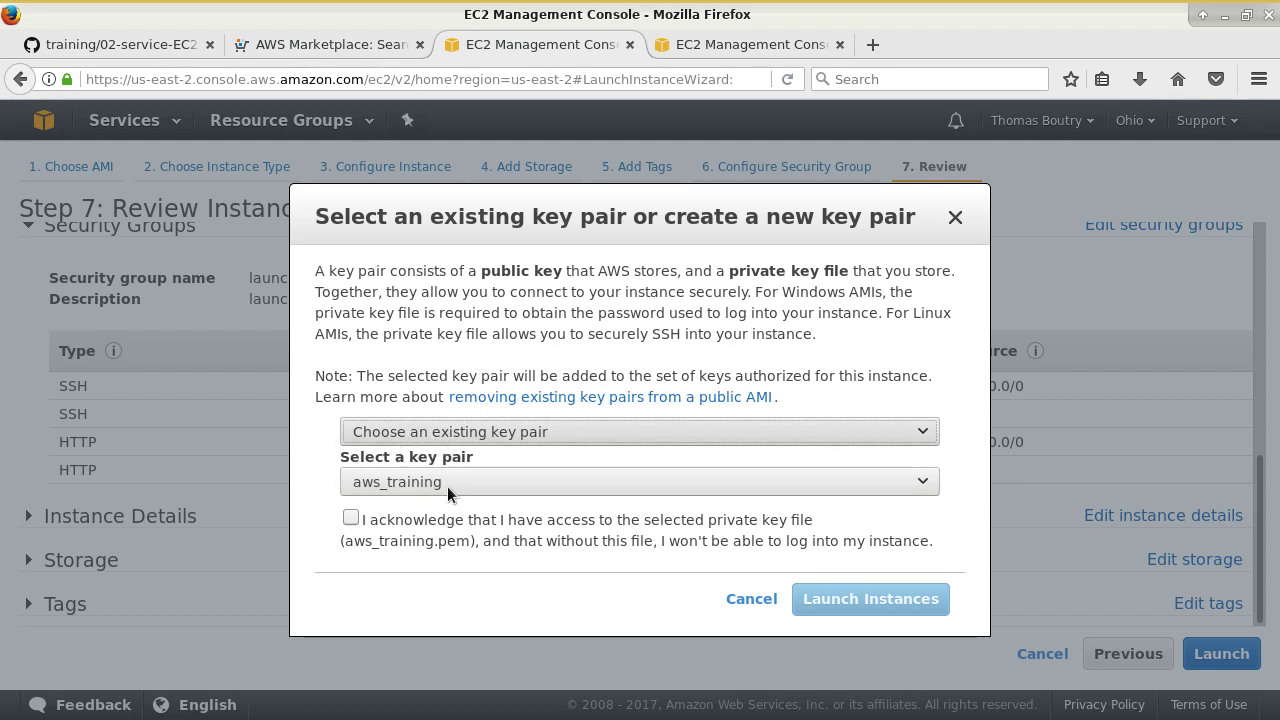
pyautogui.click(492, 434)
# - Create key pair demo_aws_creation_ec2, save its .pem file, and launch the instance with it
pyautogui.click(496, 486)
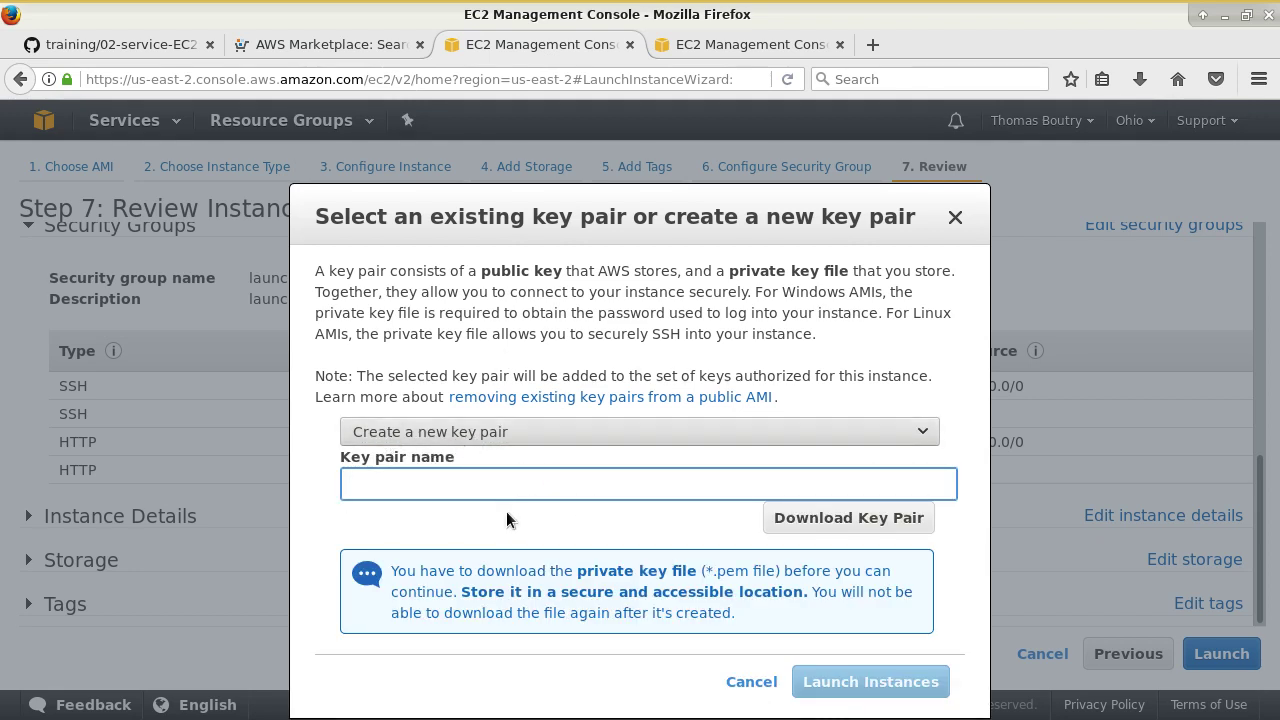
pyautogui.click(462, 488)
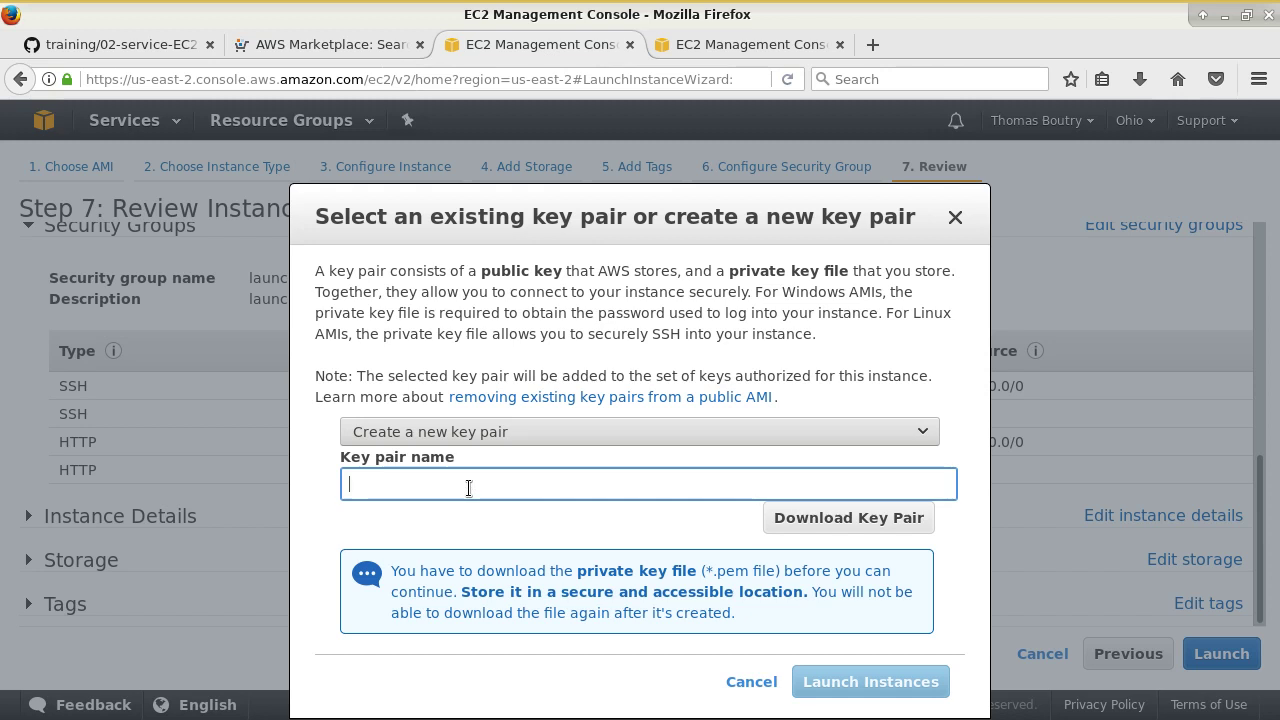
pyautogui.write('demo_aws_creat')
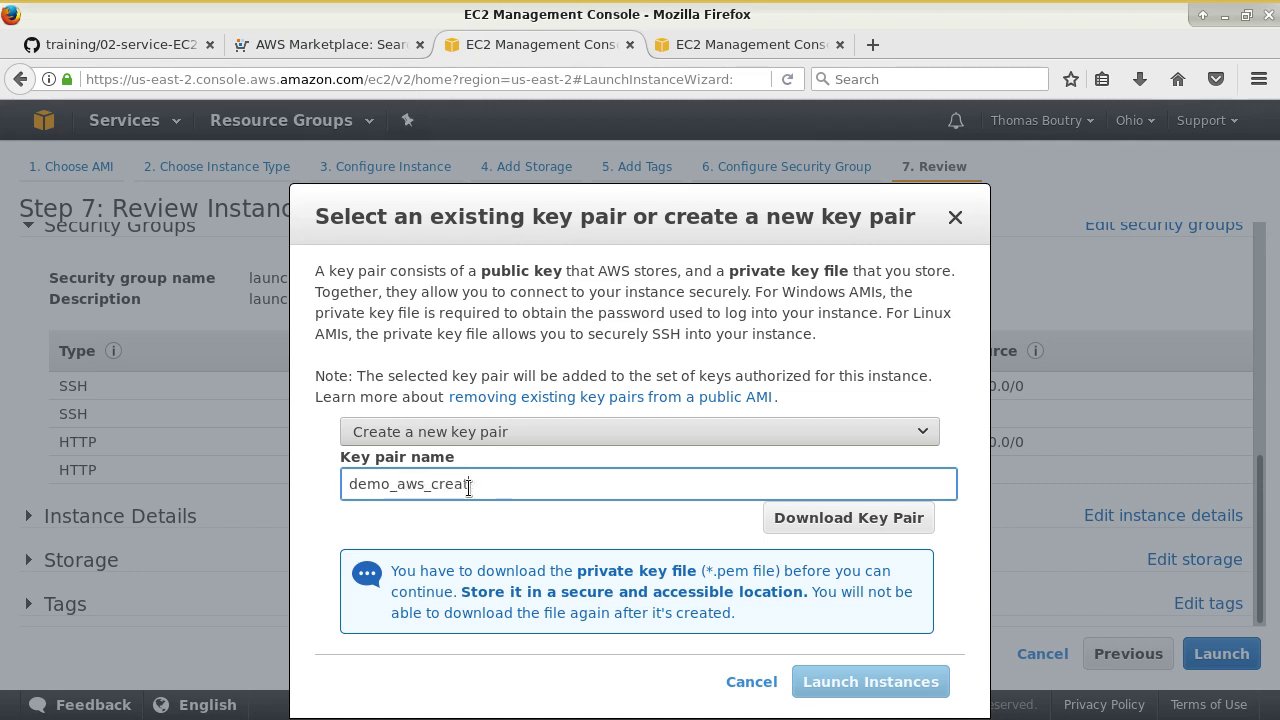
pyautogui.write('ion_ec2')
pyautogui.click(488, 543)
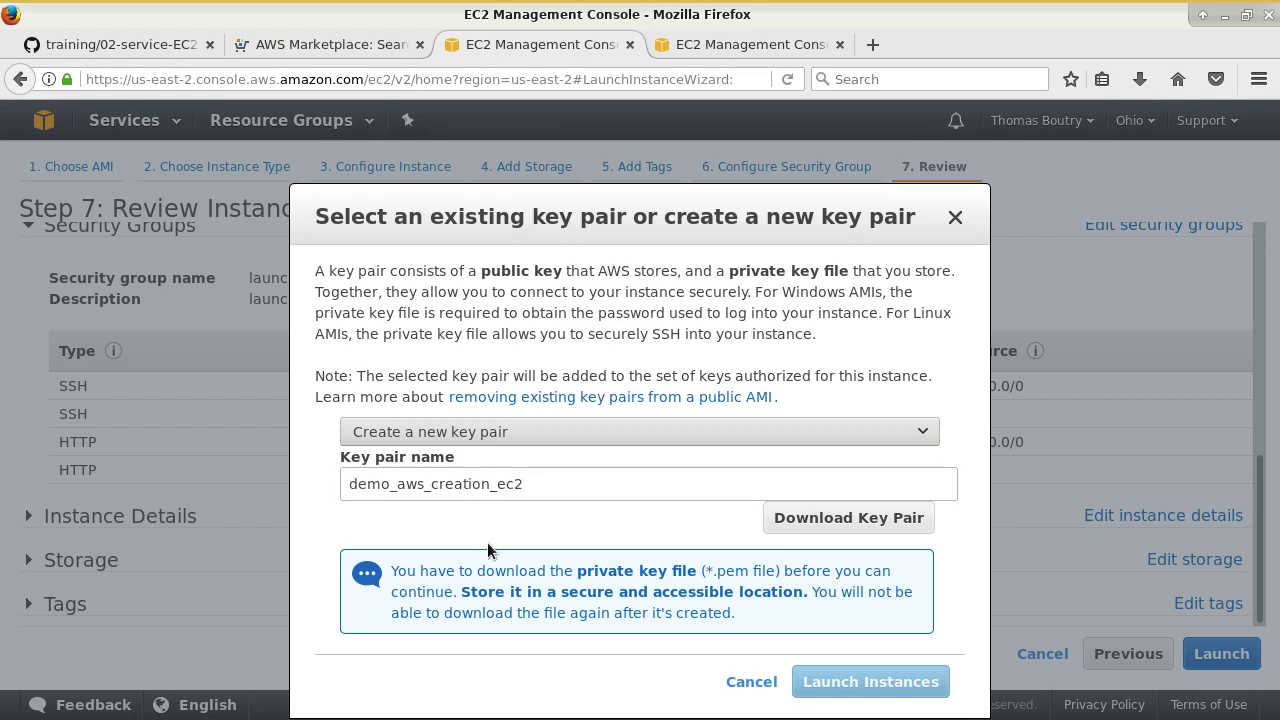
pyautogui.click(854, 519)
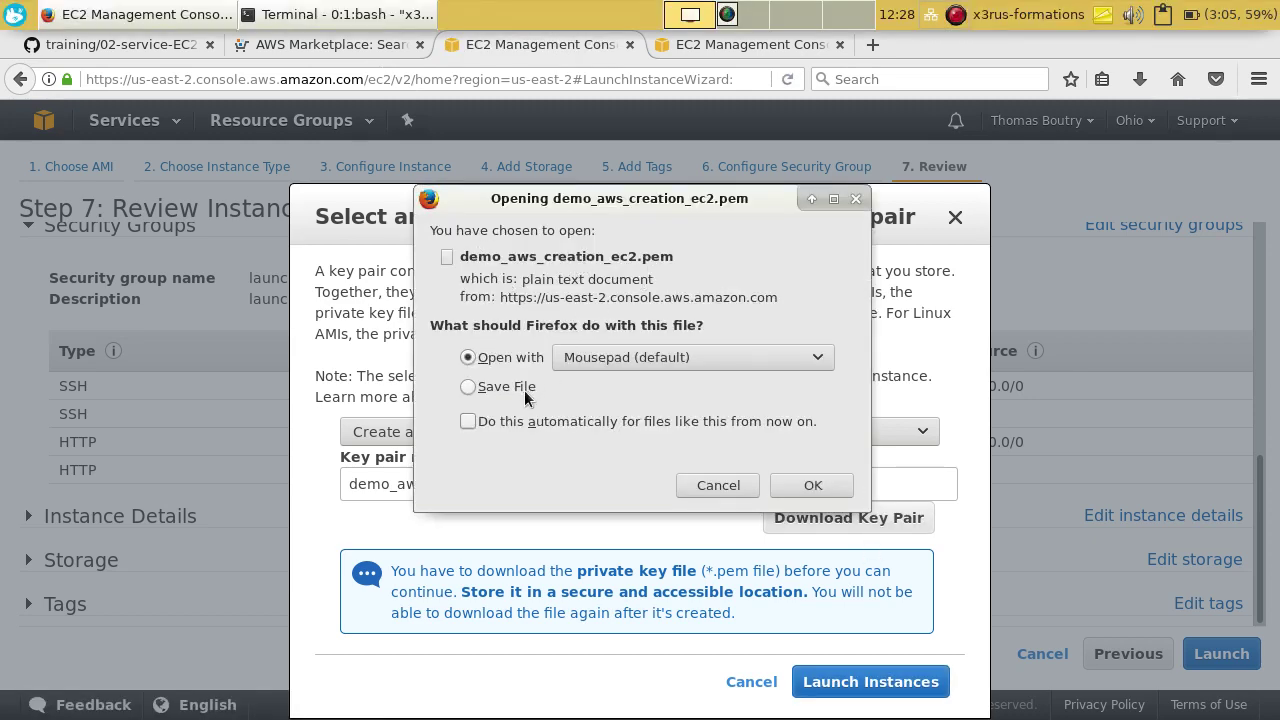
pyautogui.click(811, 485)
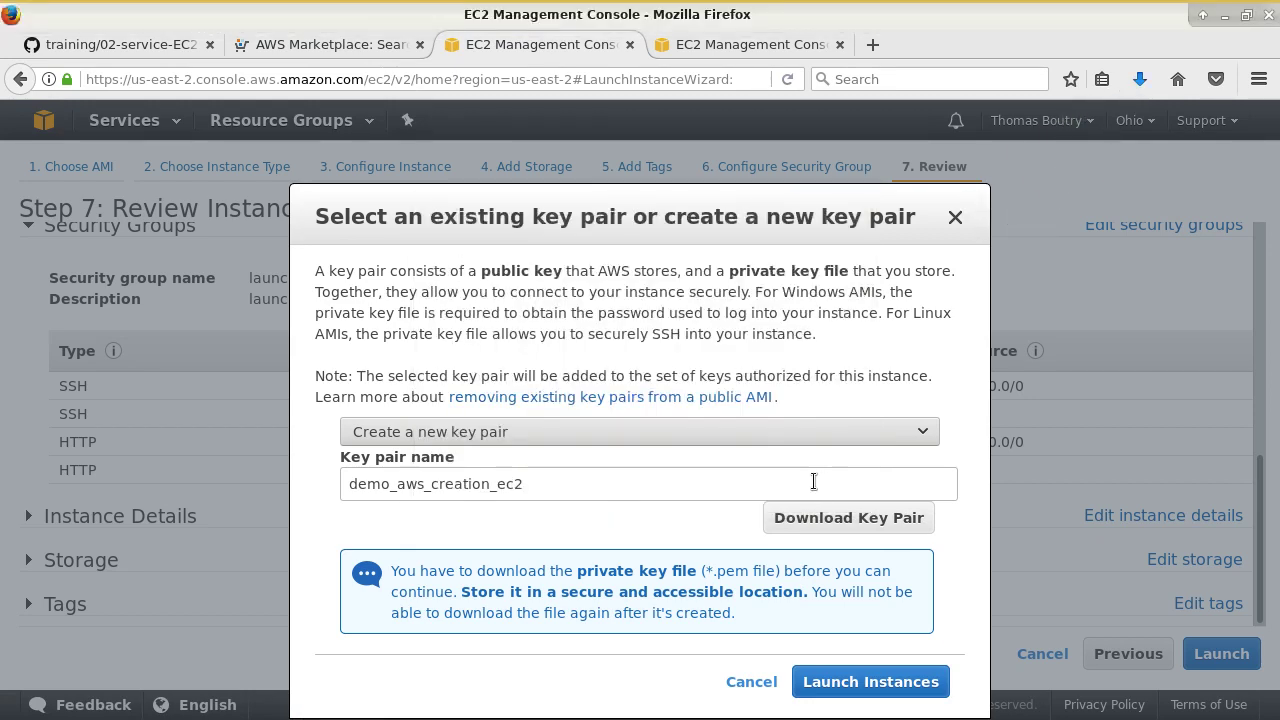
pyautogui.click(893, 686)
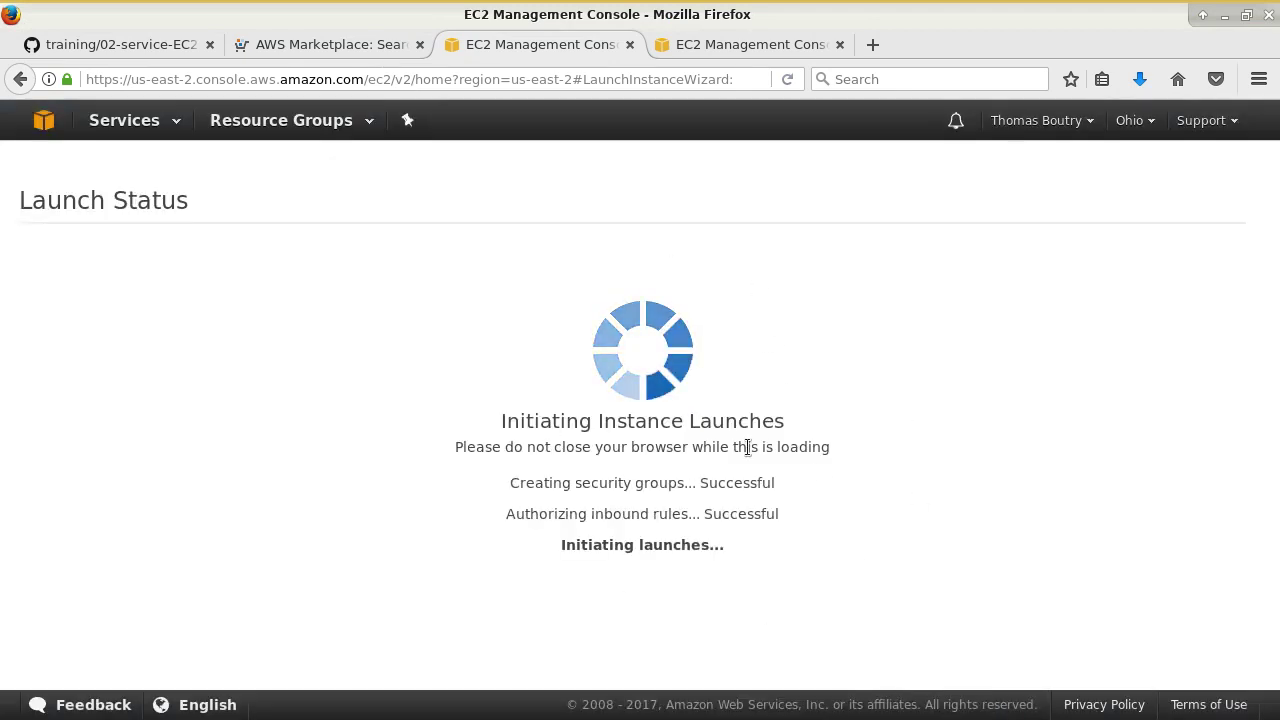
# - In Terminal, move into ~/Downloads and list its contents with ls and ls -ltr
pyautogui.hotkey('alt', 'Tab')
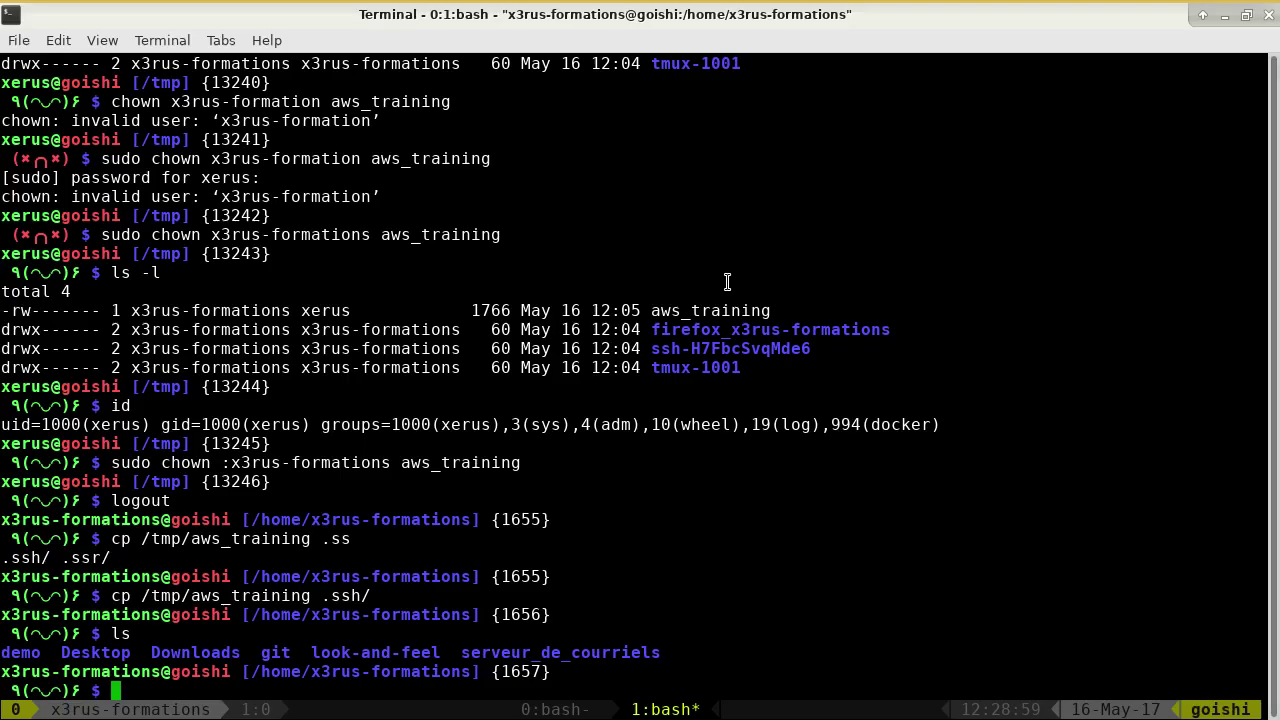
pyautogui.write('cd')
pyautogui.press('Return')
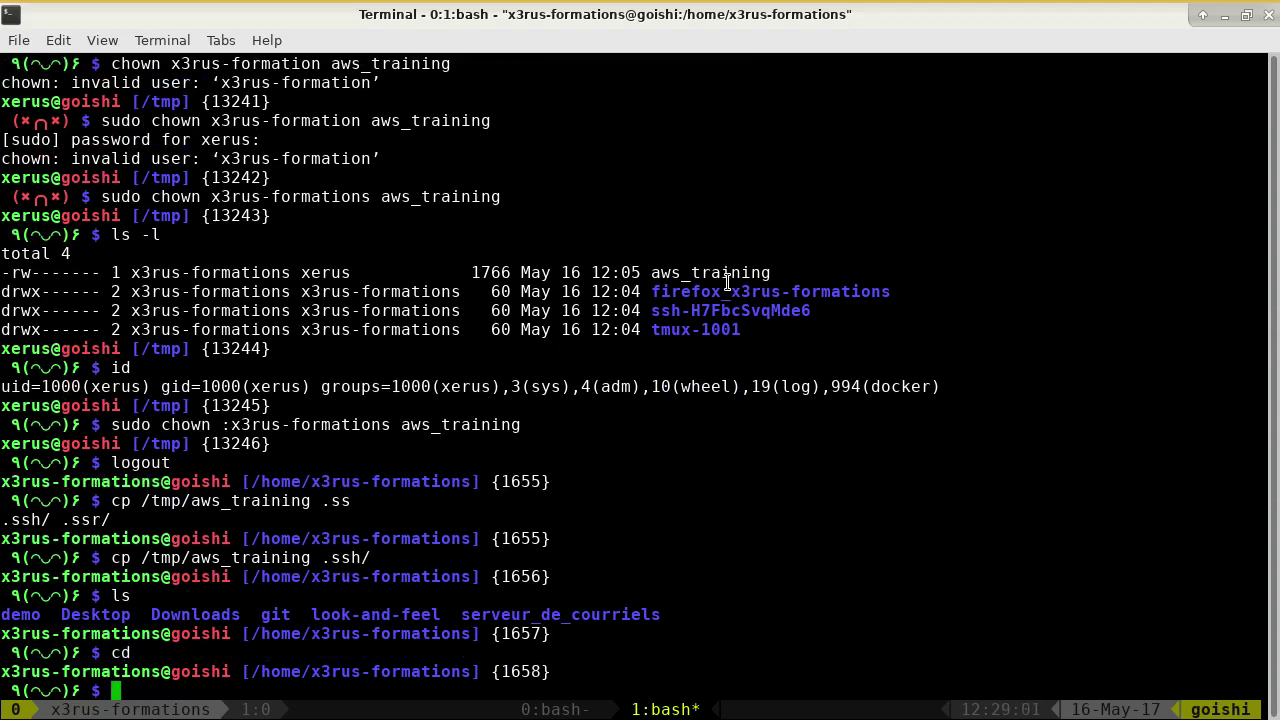
pyautogui.write('cd Dow')
pyautogui.press('Tab')
pyautogui.press('Return')
pyautogui.write('ls')
pyautogui.press('Return')
pyautogui.write('ls -ltr')
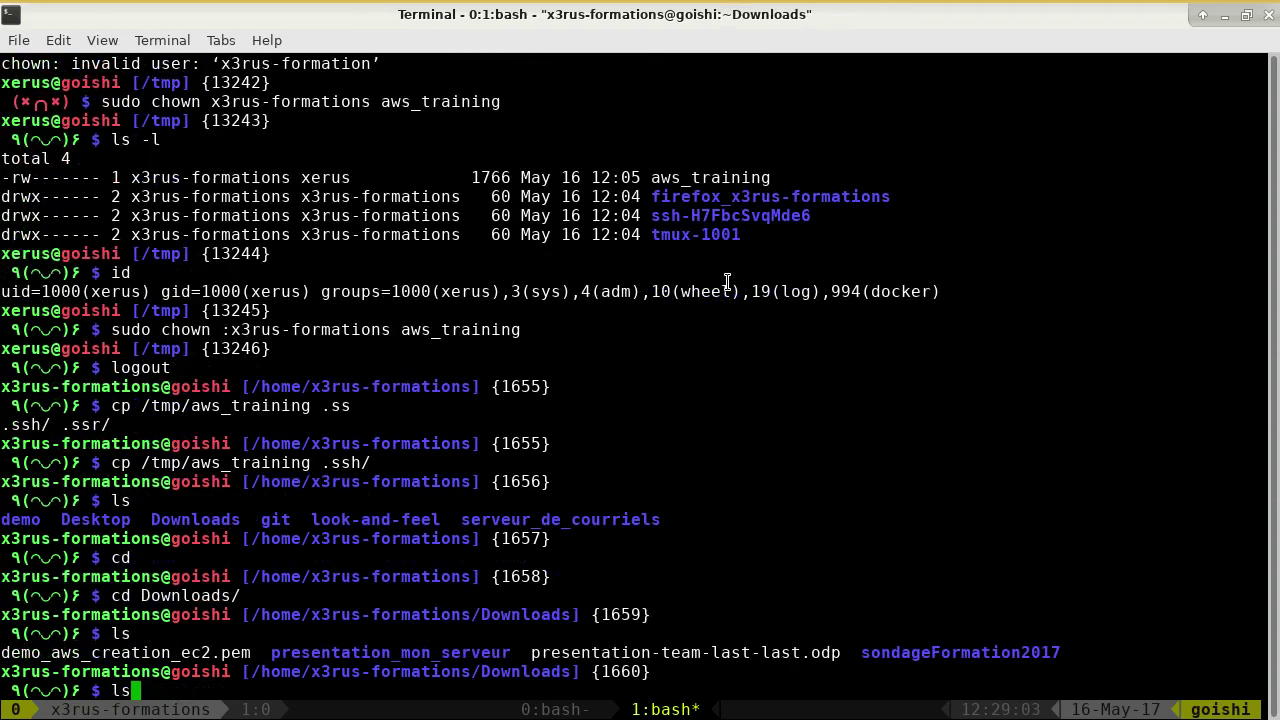
pyautogui.press('Return')
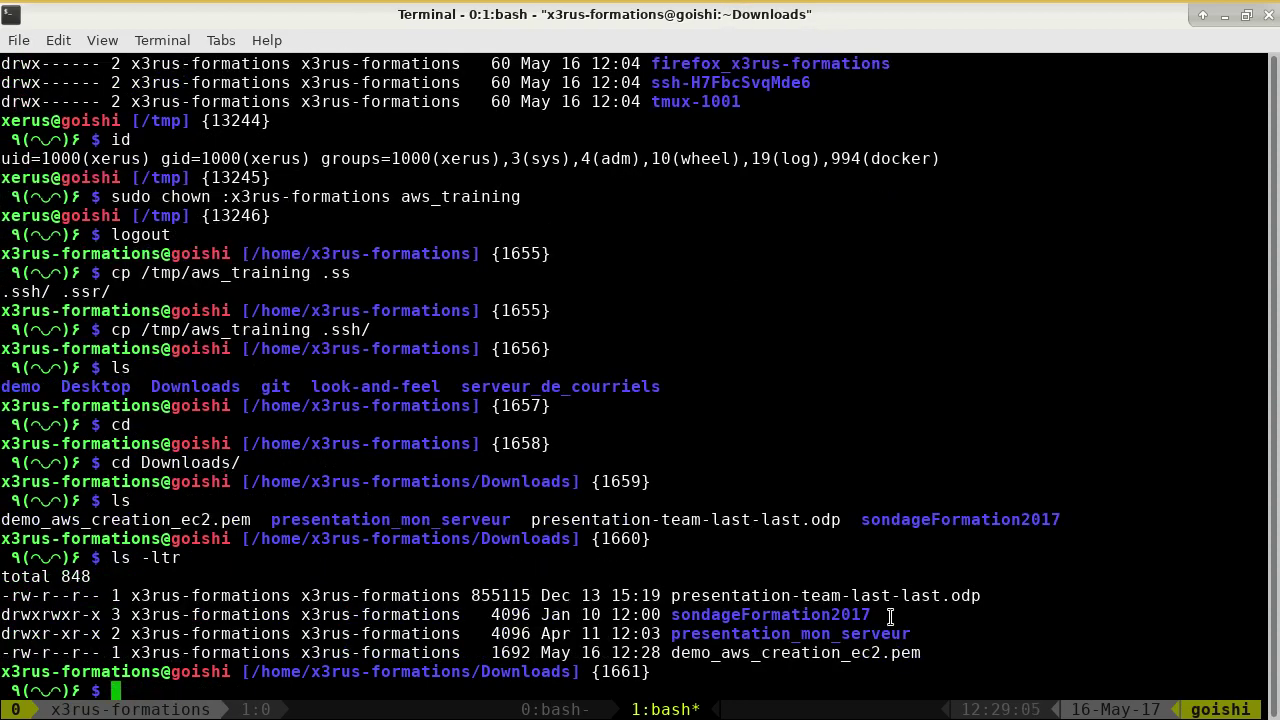
# - Print demo_aws_creation_ec2.pem with cat and select the RSA private key text
pyautogui.doubleClick(876, 652)
pyautogui.hotkey('ctrl', 'c')
pyautogui.write('cat')
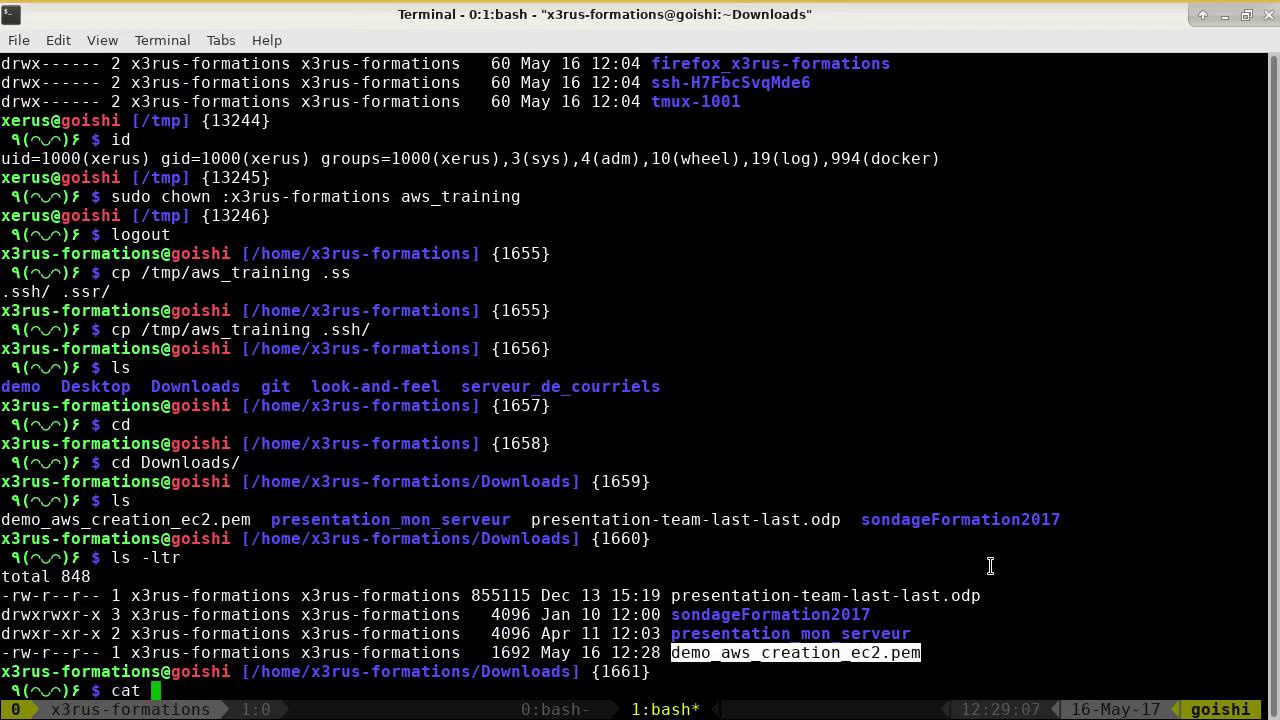
pyautogui.middleClick(989, 557)
pyautogui.press('Return')
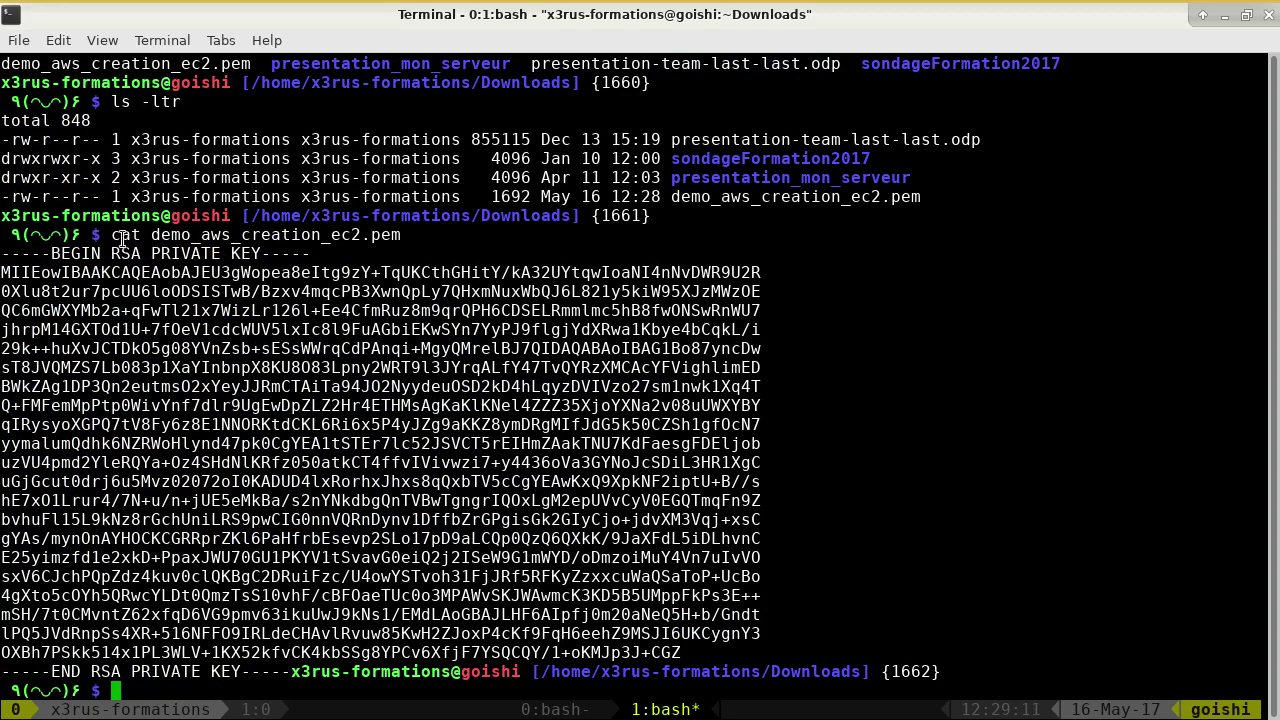
pyautogui.moveTo(152, 235); pyautogui.dragTo(298, 672)
pyautogui.click(667, 550)
# - List Downloads in long format, showing the 1692-byte key file
pyautogui.write('ls -l')
pyautogui.press('Return')
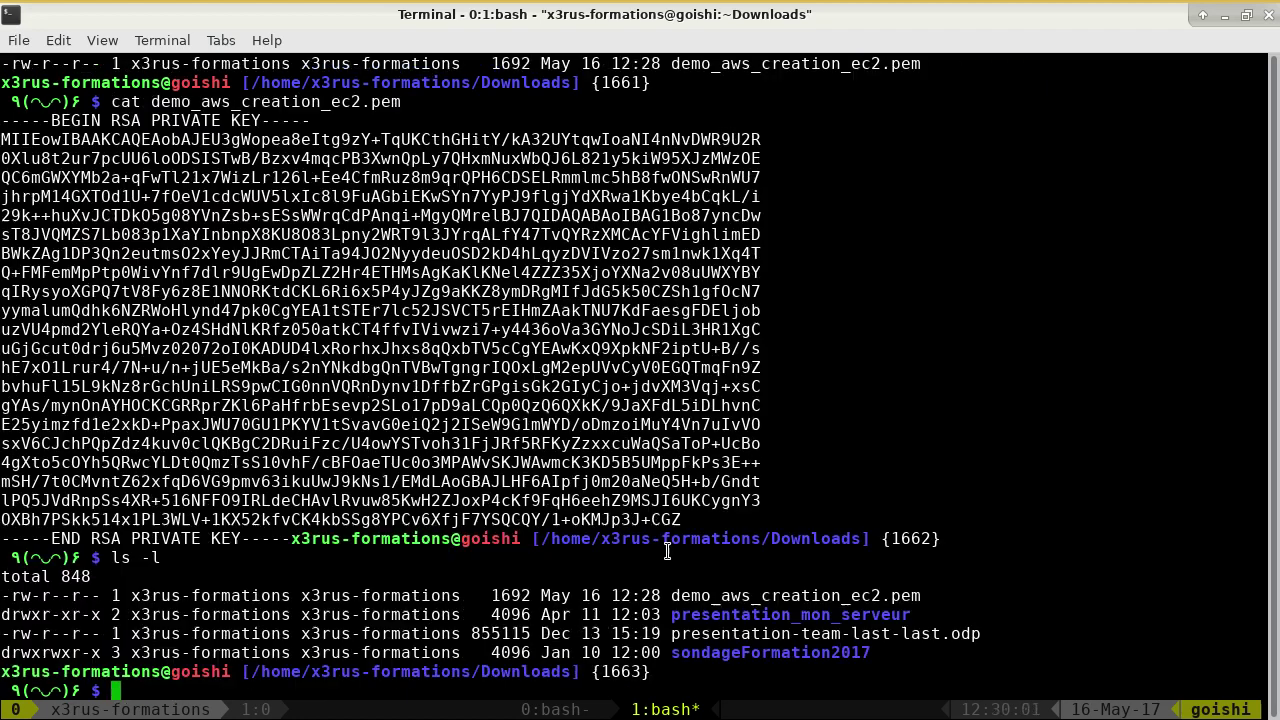
pyautogui.write('c')
pyautogui.press('BackSpace')
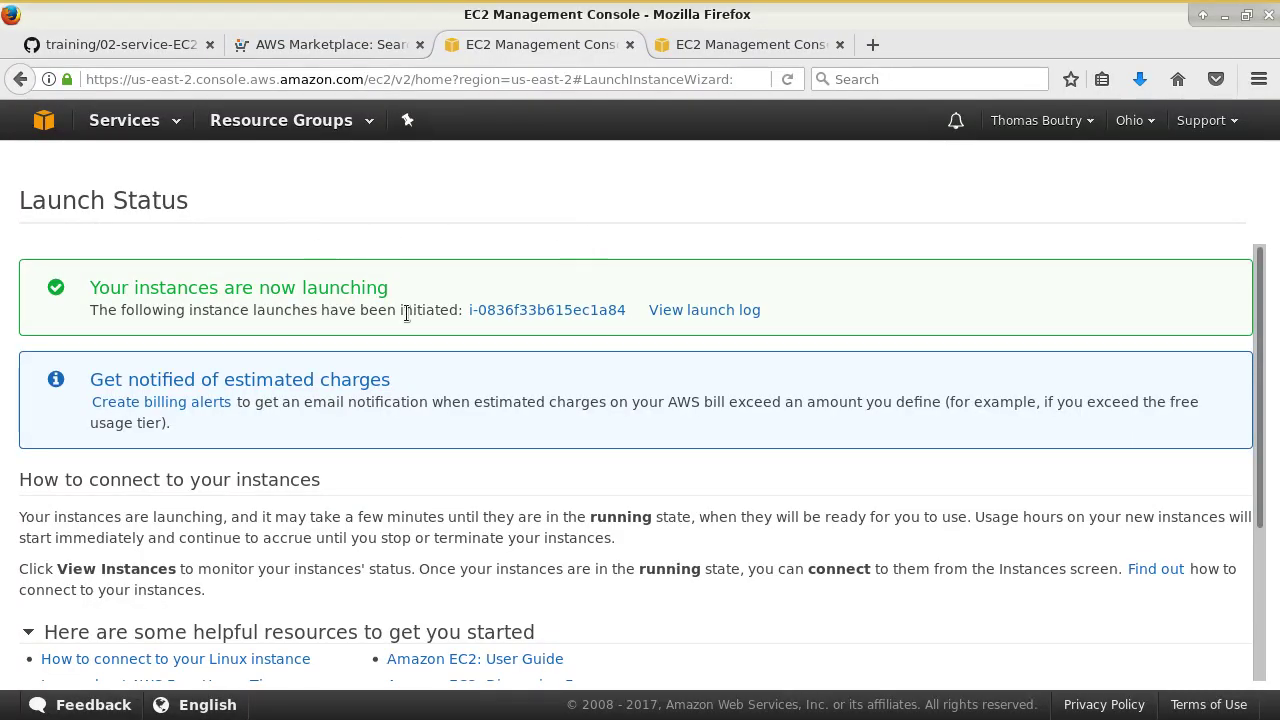
# - From the Launch Status page, go to View Instances to open the EC2 Instances list
pyautogui.scroll(-3, 457, 334)
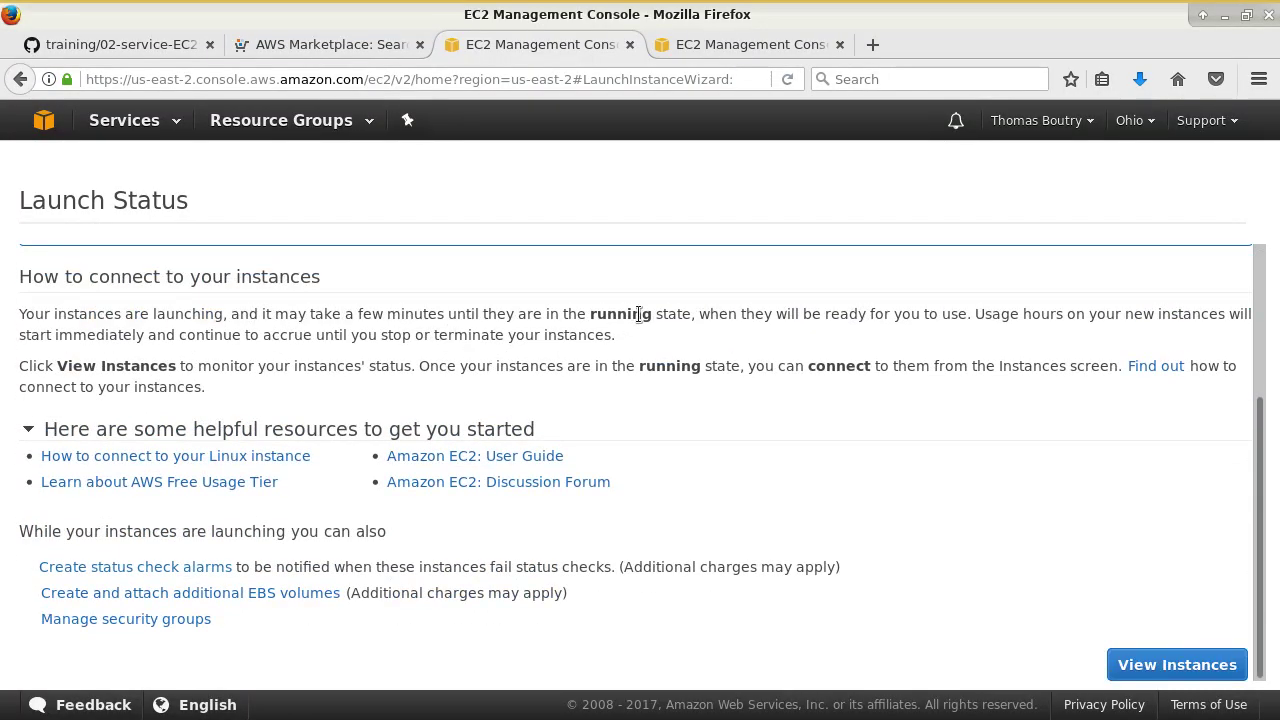
pyautogui.scroll(3, 639, 315)
pyautogui.moveTo(236, 282); pyautogui.dragTo(494, 337)
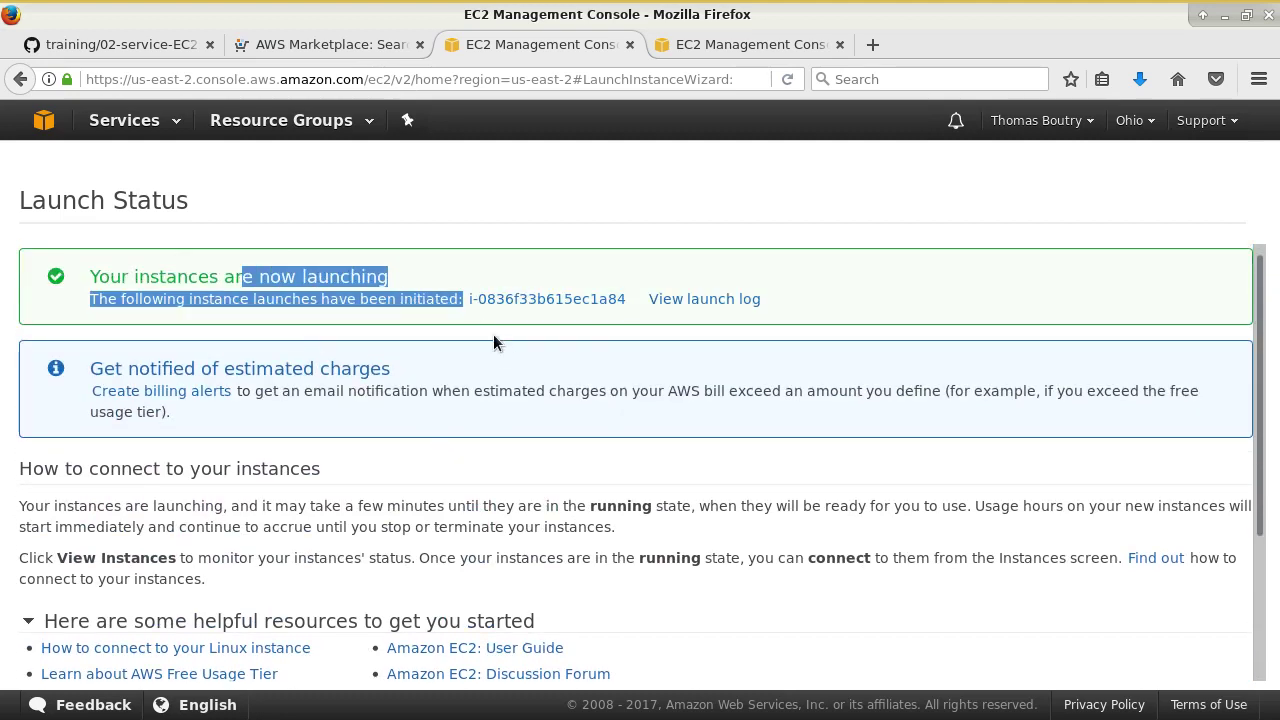
pyautogui.scroll(-1, 540, 304)
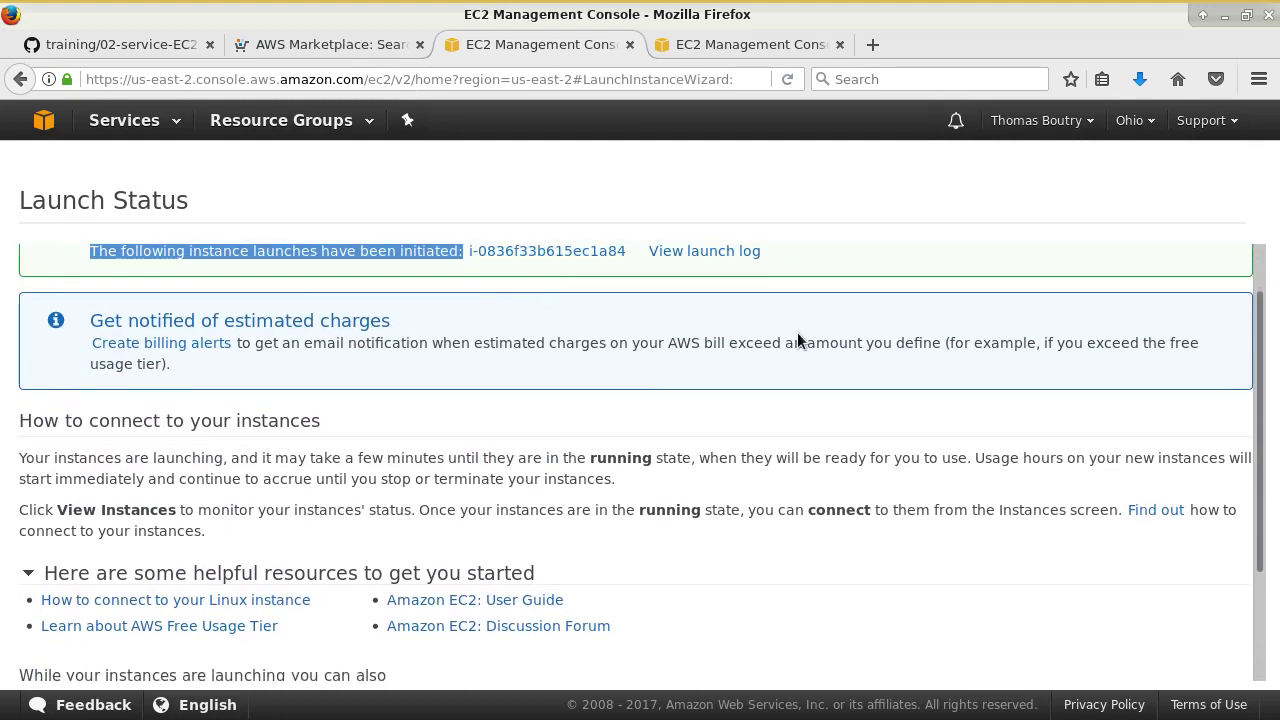
pyautogui.scroll(-3, 797, 332)
pyautogui.click(1153, 666)
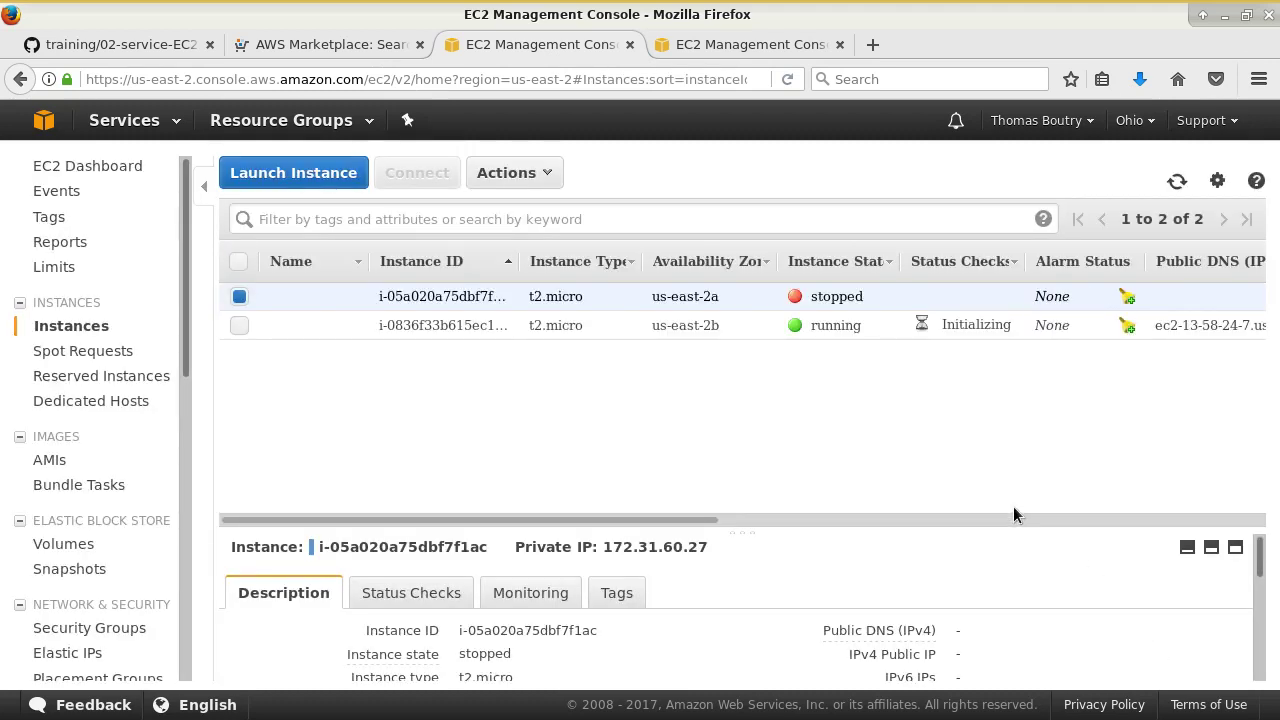
# - Hide the navigation sidebar and enlarge the instance details pane
pyautogui.click(204, 186)
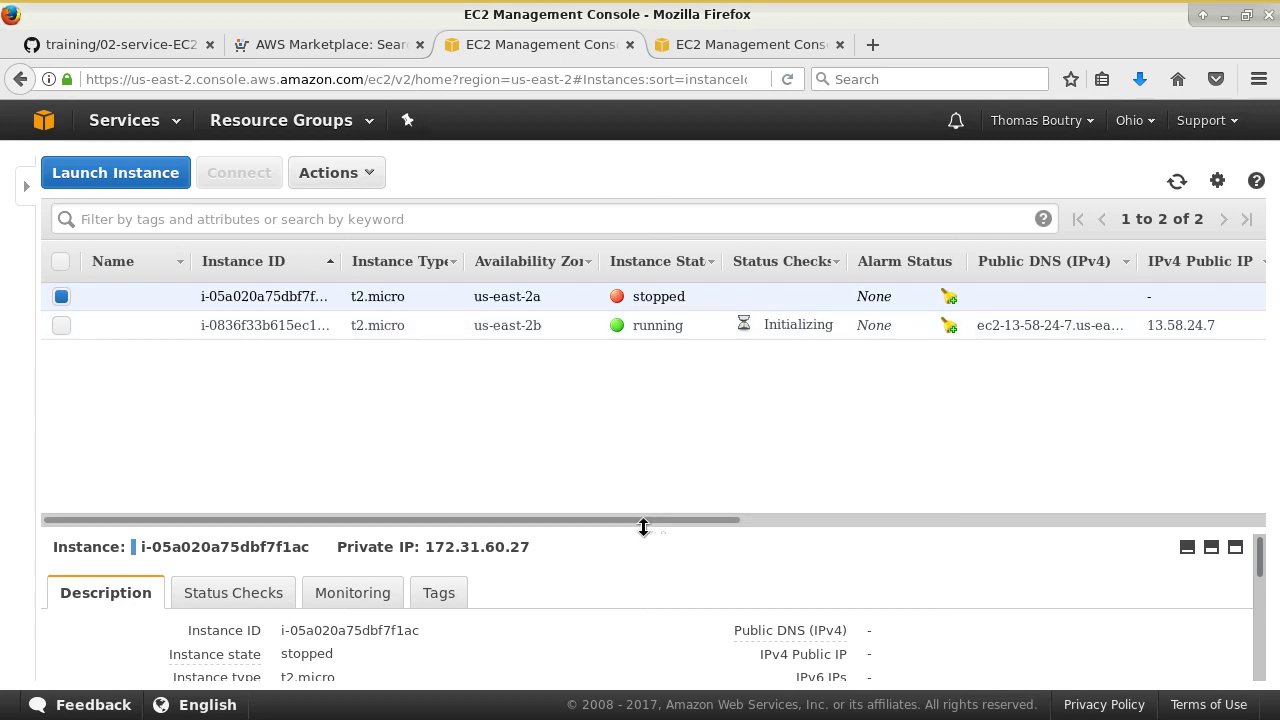
pyautogui.moveTo(654, 530); pyautogui.dragTo(630, 352)
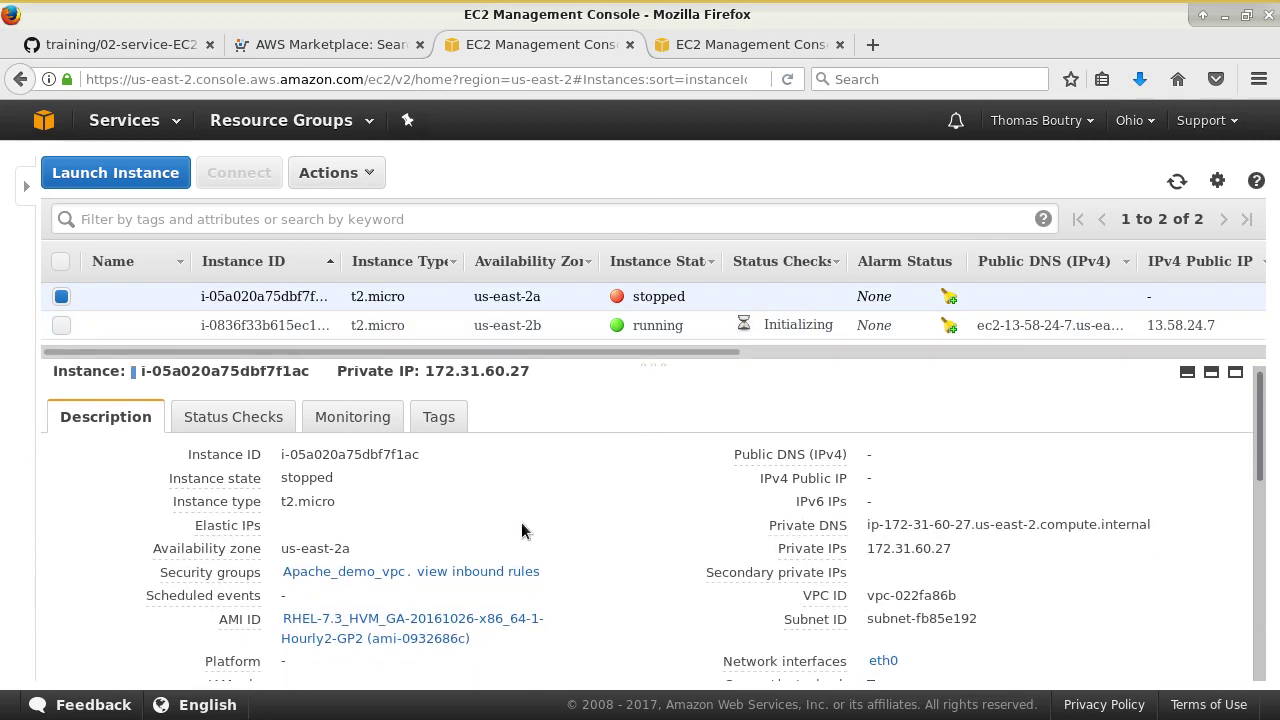
pyautogui.scroll(-1, 521, 530)
pyautogui.scroll(-2, 500, 590)
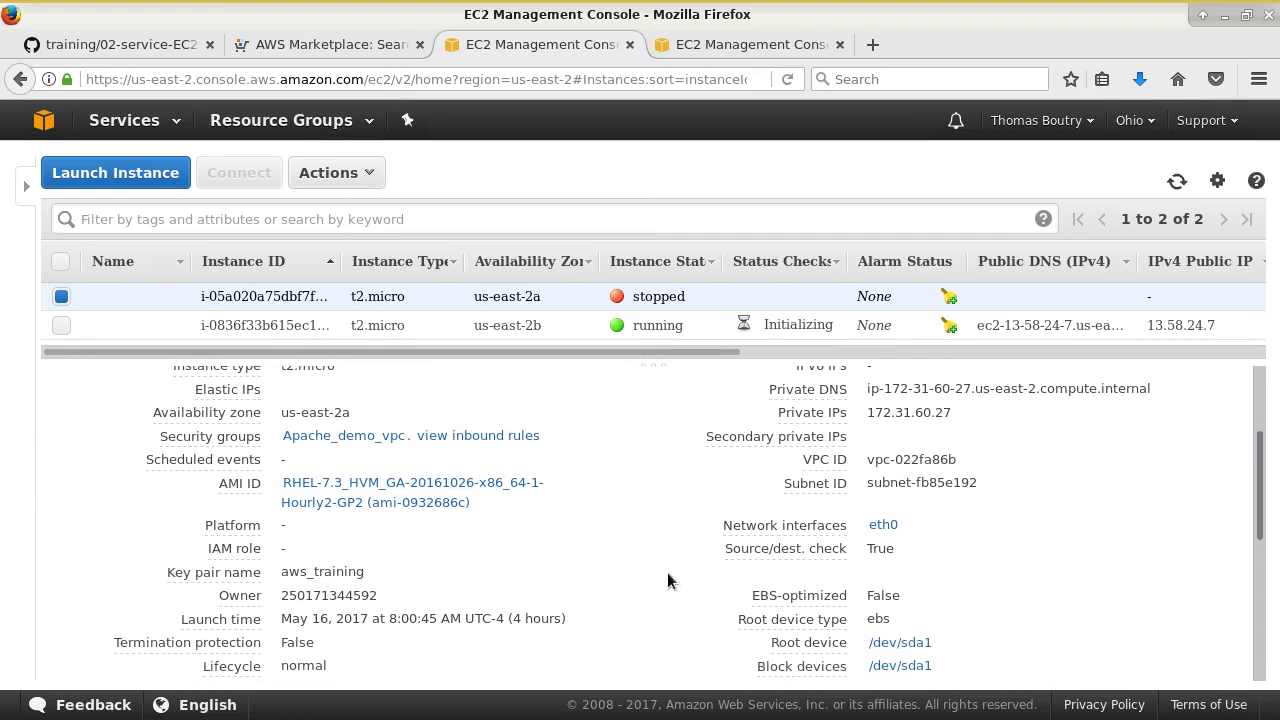
pyautogui.scroll(-4, 600, 590)
pyautogui.scroll(-1, 554, 580)
pyautogui.scroll(1, 554, 580)
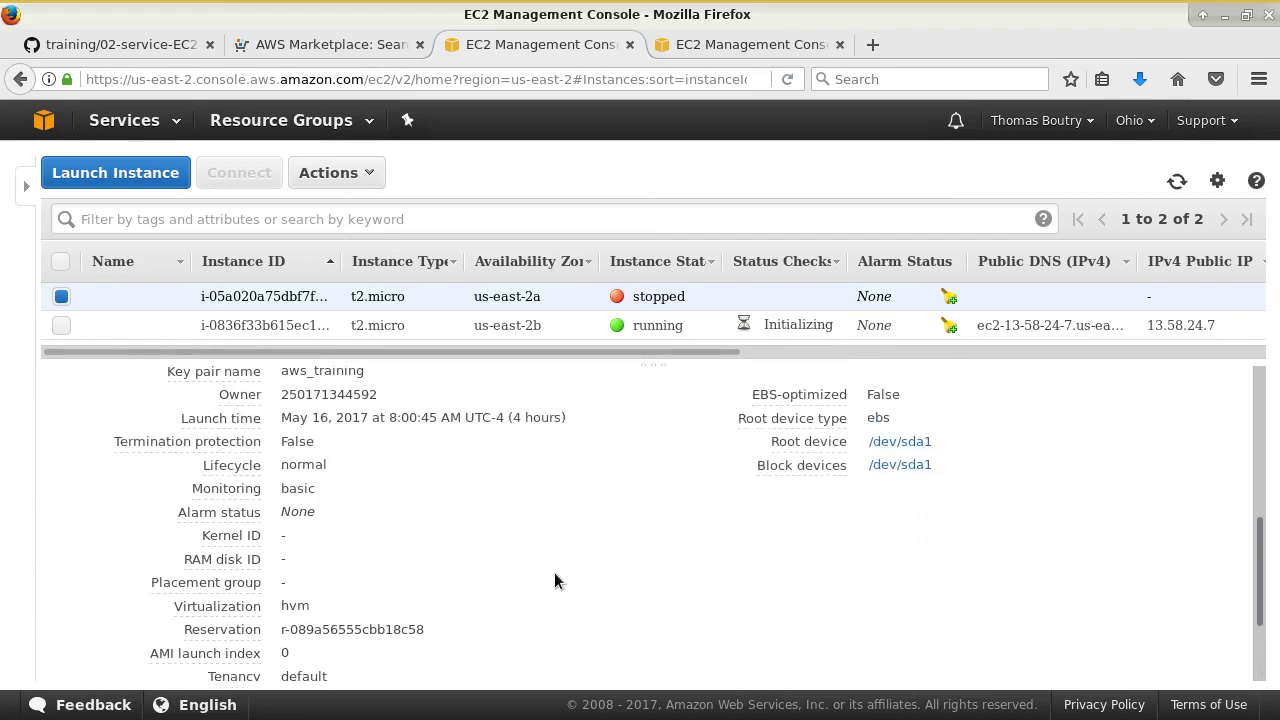
pyautogui.scroll(6, 554, 580)
# - Review the stopped instance's status checks and CloudWatch monitoring graphs
pyautogui.click(271, 427)
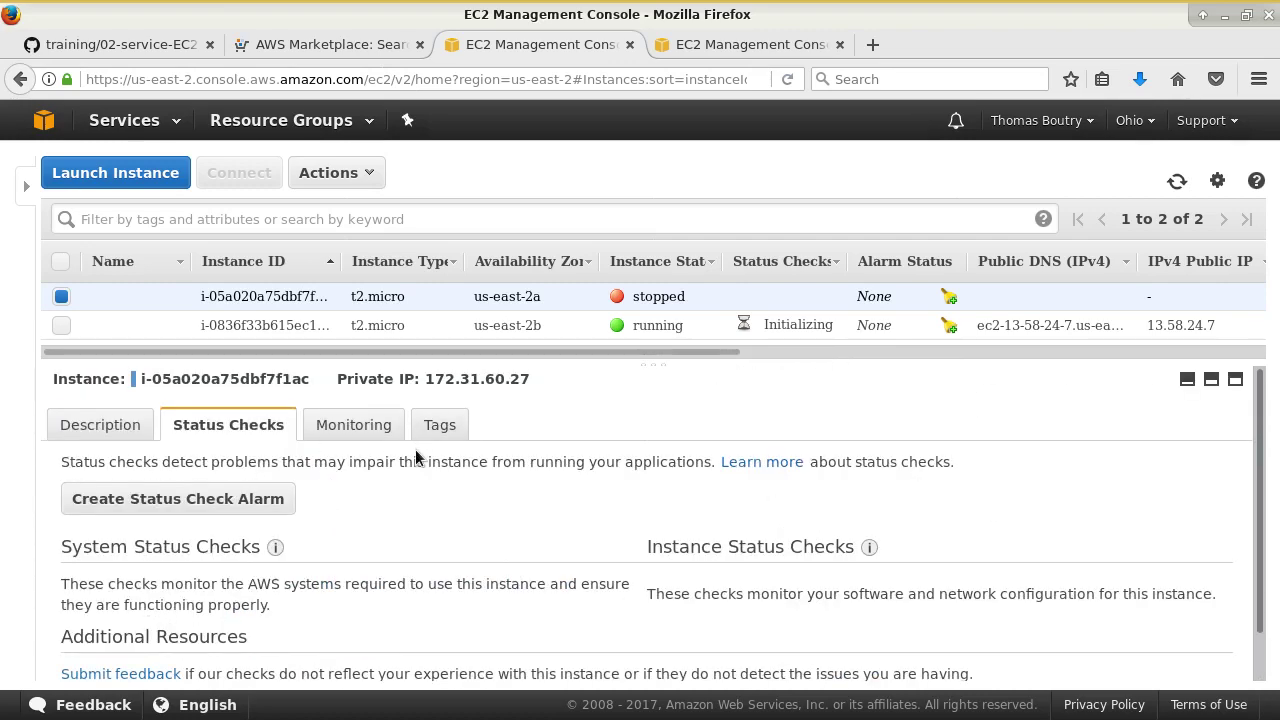
pyautogui.scroll(-1, 386, 537)
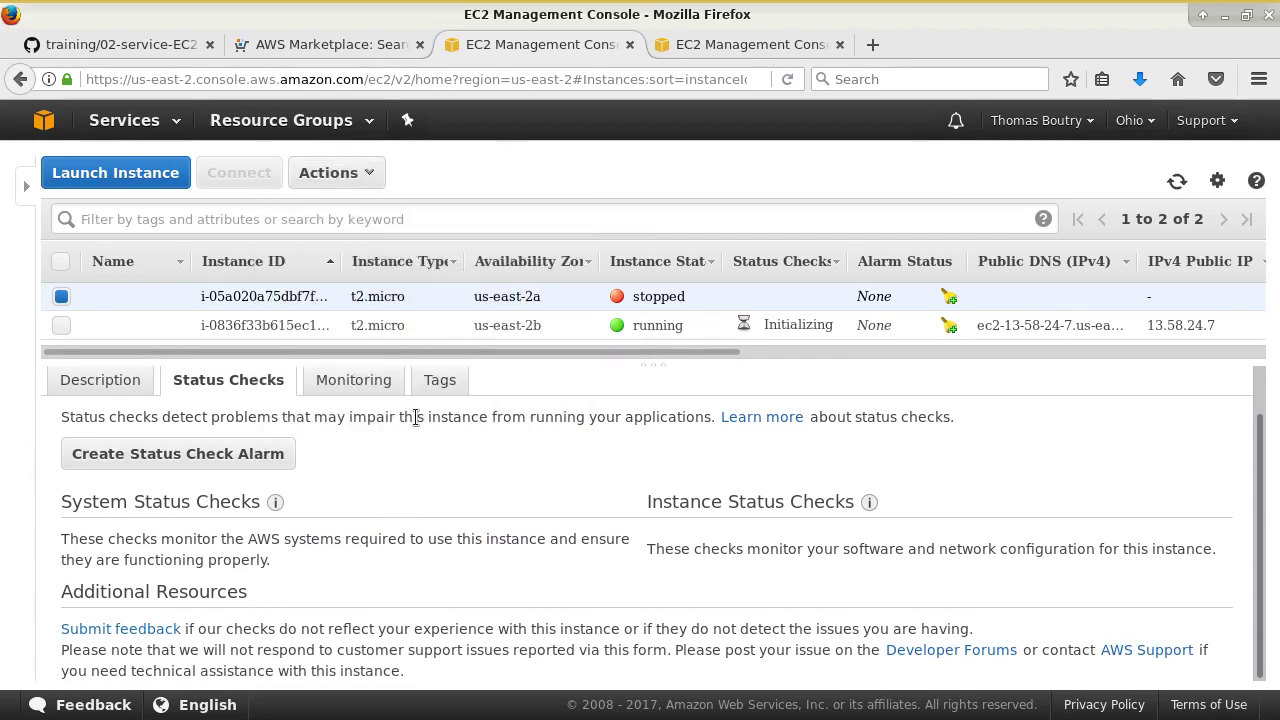
pyautogui.click(362, 380)
pyautogui.scroll(-2, 597, 530)
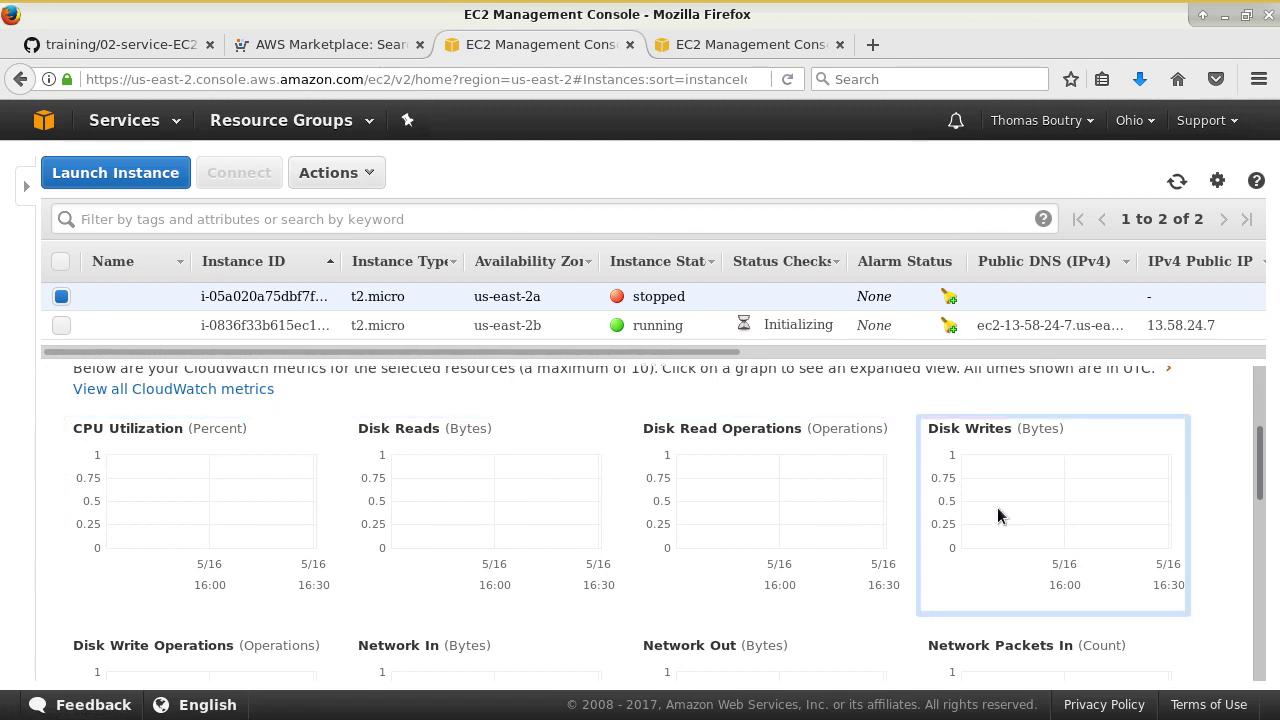
pyautogui.scroll(-2, 850, 490)
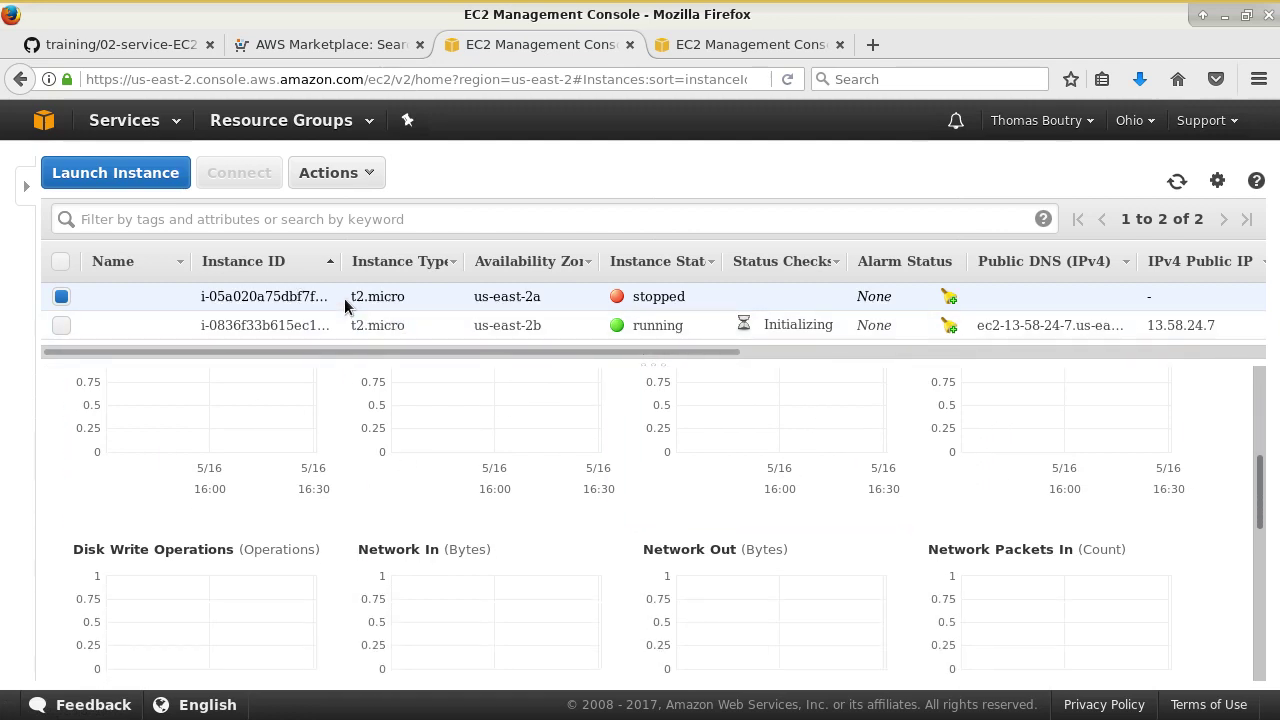
# - Select the new running instance and scroll the table right to reveal its Key Name
pyautogui.click(477, 324)
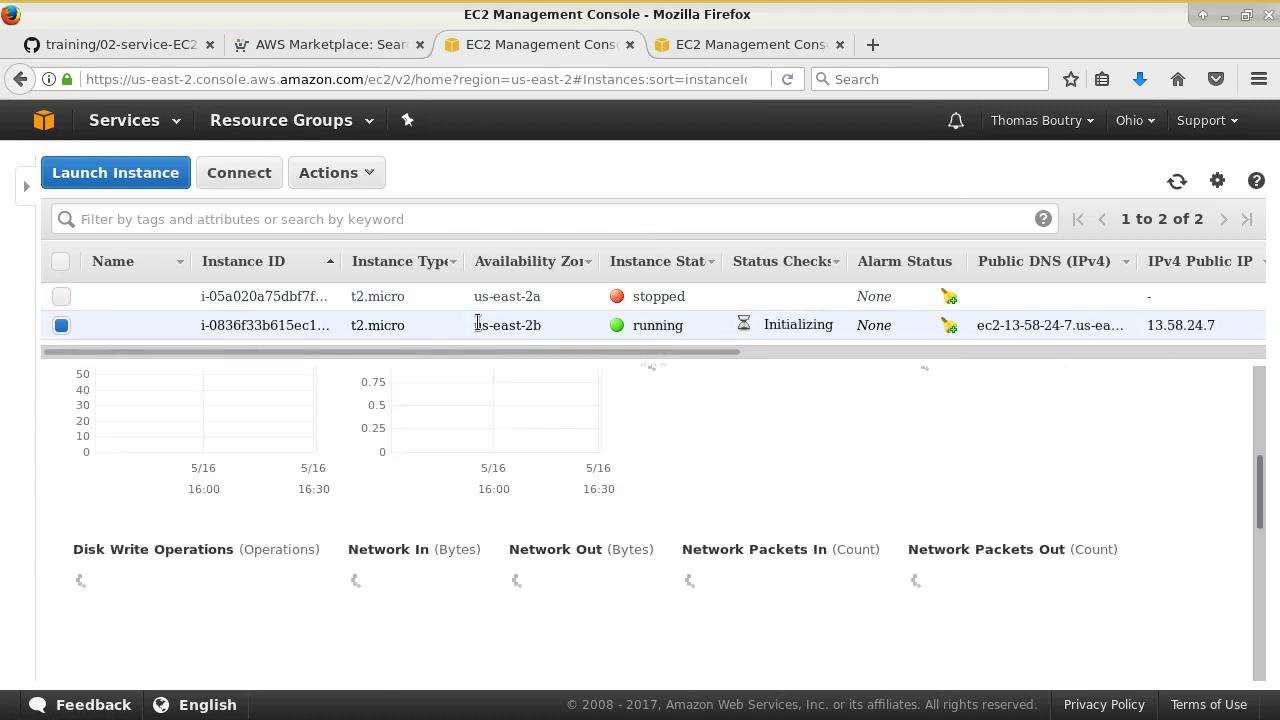
pyautogui.scroll(5, 559, 555)
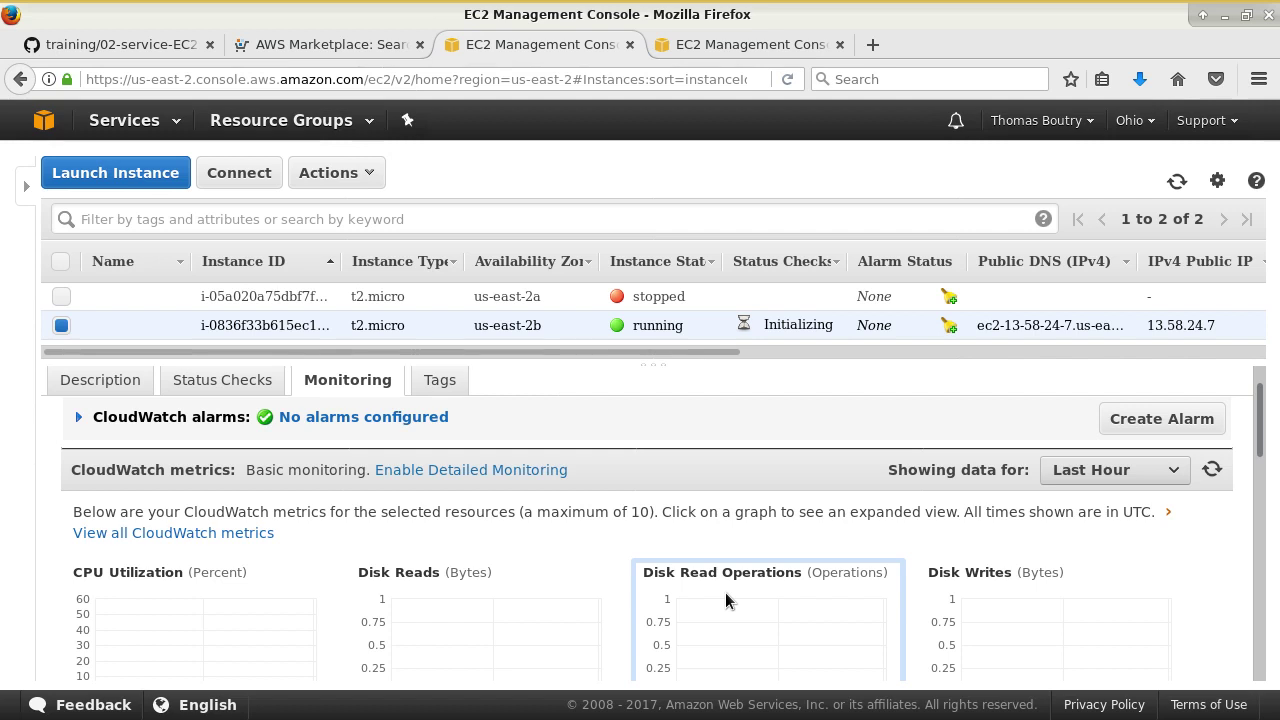
pyautogui.scroll(-1, 677, 571)
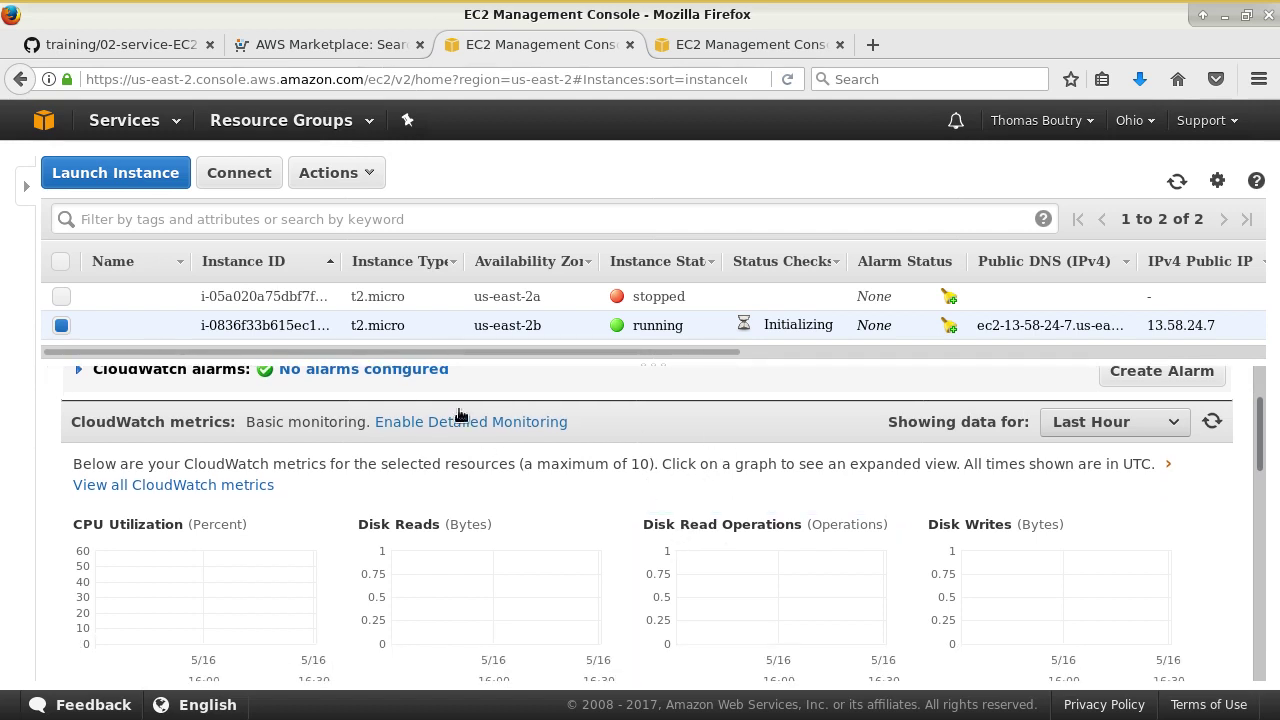
pyautogui.moveTo(429, 352); pyautogui.dragTo(205, 342)
# - Name the running instance demo_ec2
pyautogui.click(172, 326)
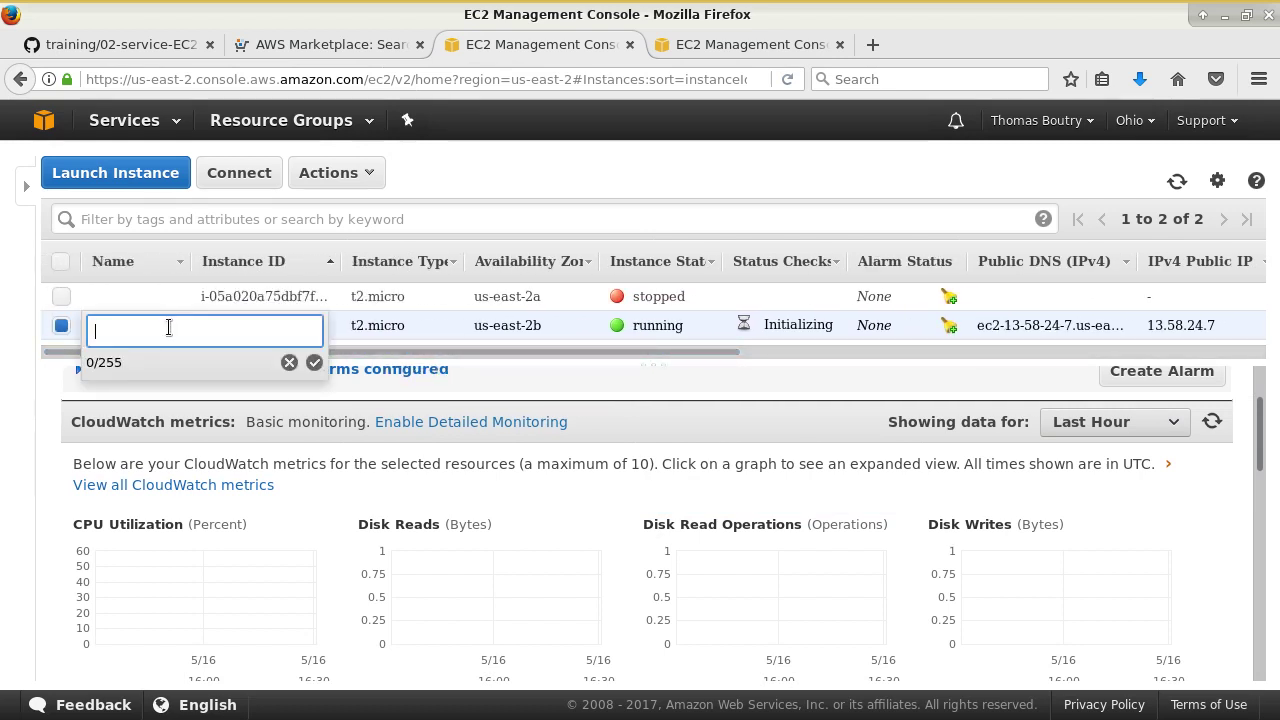
pyautogui.write('demo_ec2')
pyautogui.press('Return')
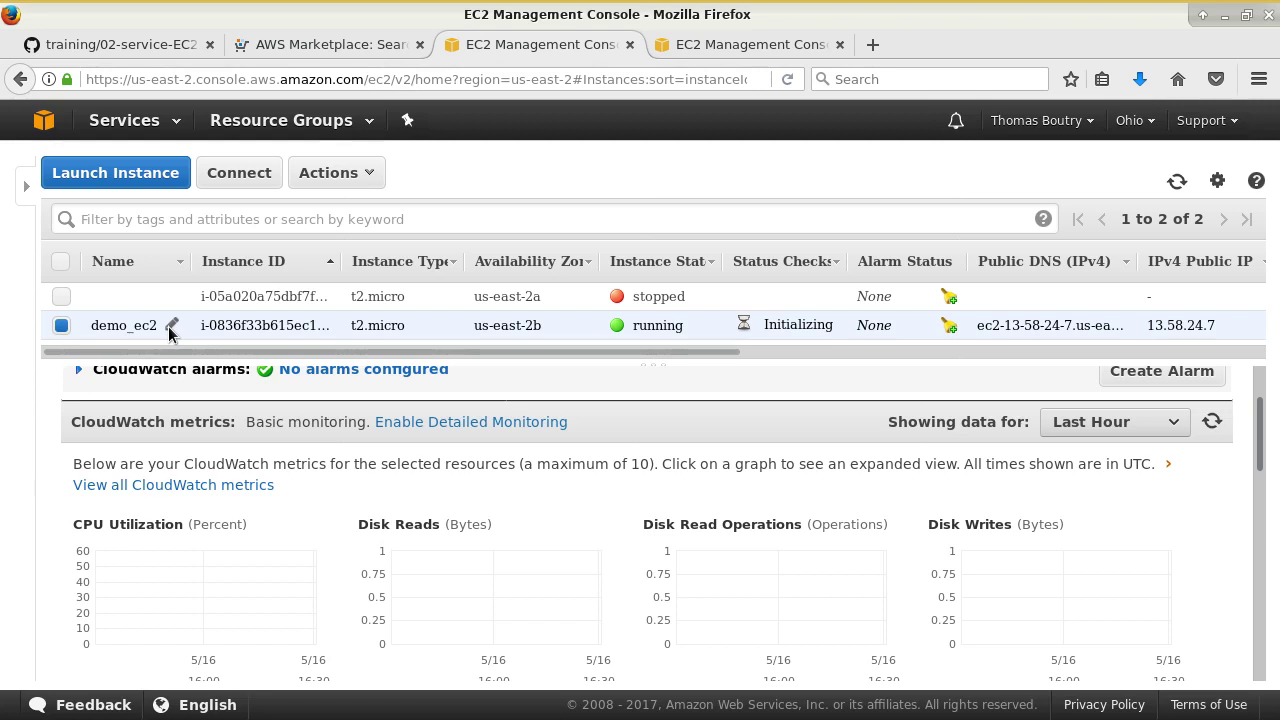
# - Show its tags, highlighting Name = demo_ec2 alongside Role = Formation
pyautogui.scroll(2, 464, 434)
pyautogui.click(452, 425)
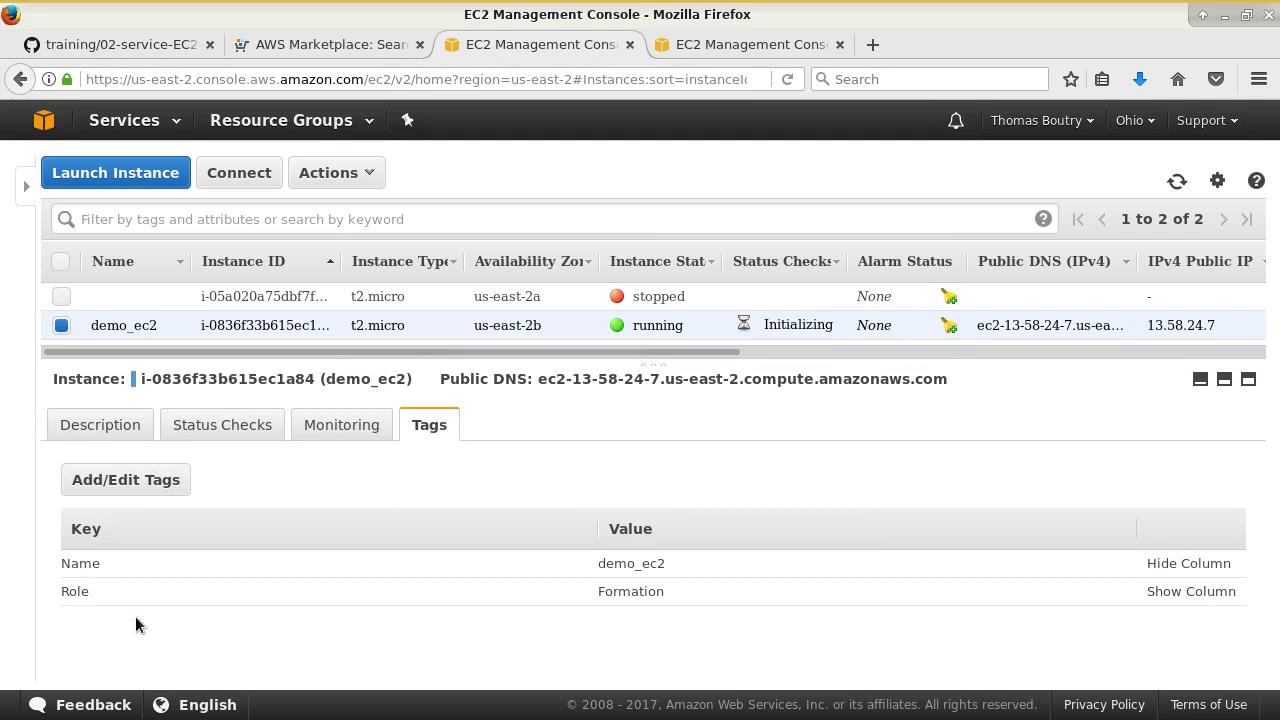
pyautogui.moveTo(70, 563); pyautogui.dragTo(706, 568)
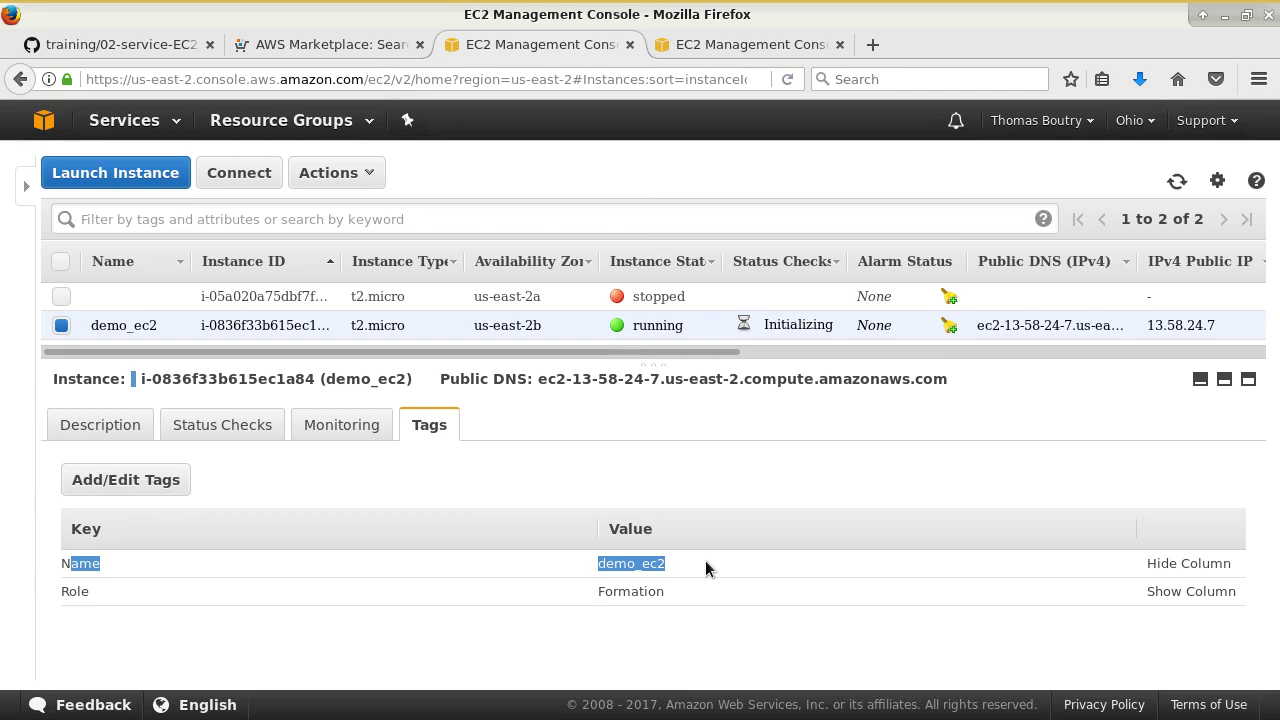
pyautogui.moveTo(566, 352); pyautogui.dragTo(1073, 353)
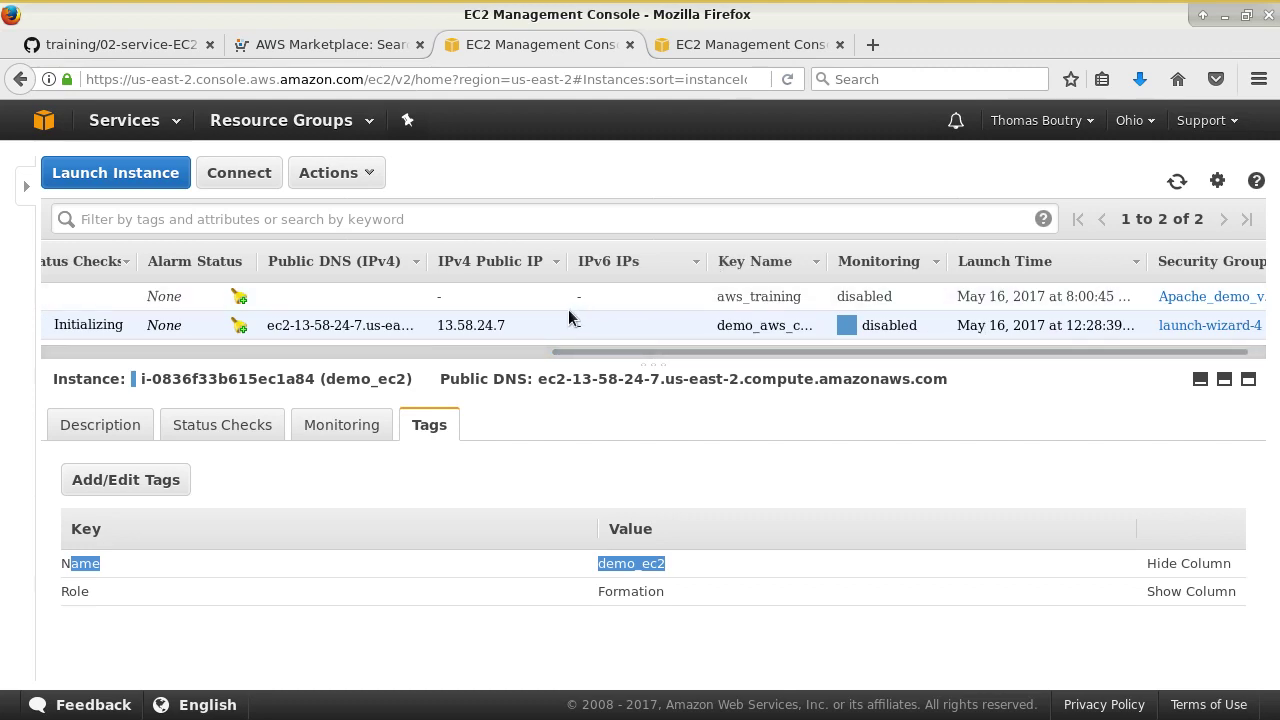
# - Widen the Public DNS (IPv4) column and select the public IP 13.58.24.7 to copy it
pyautogui.moveTo(432, 261); pyautogui.dragTo(665, 257)
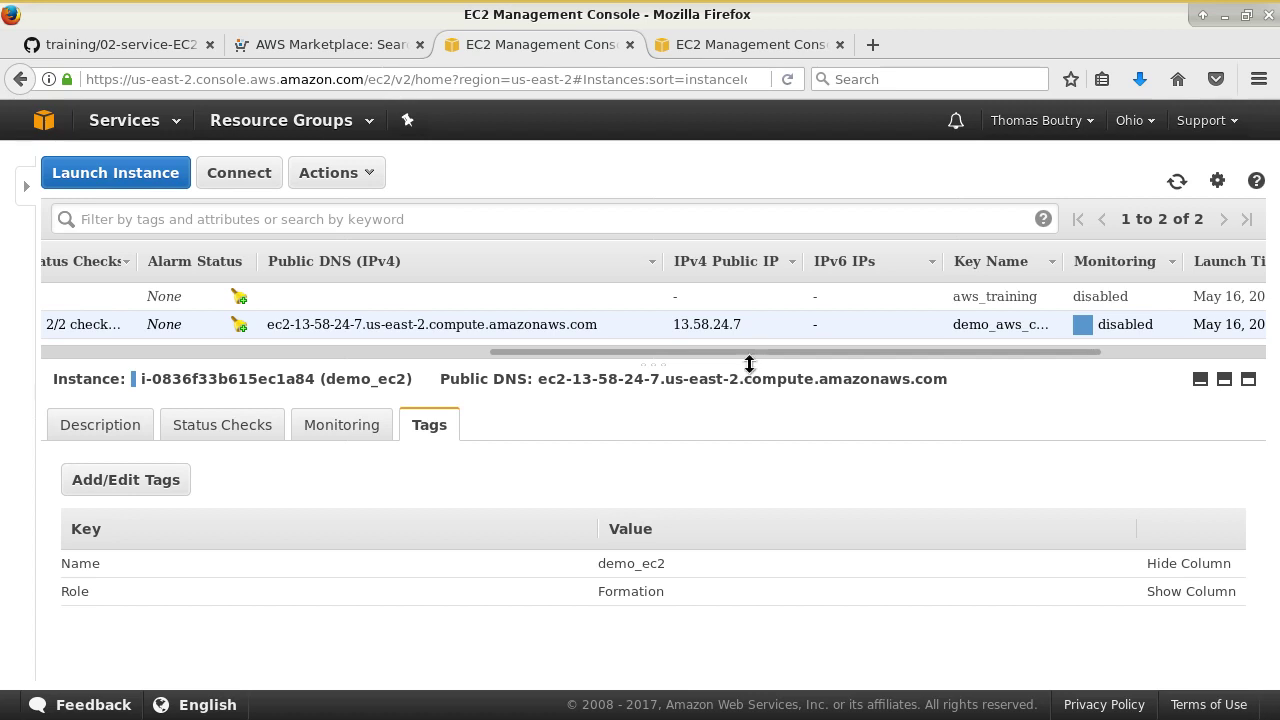
pyautogui.moveTo(758, 326)
pyautogui.mouseDown()
pyautogui.moveTo(671, 325)
pyautogui.moveTo(737, 322)
pyautogui.mouseUp()
pyautogui.click(671, 325)
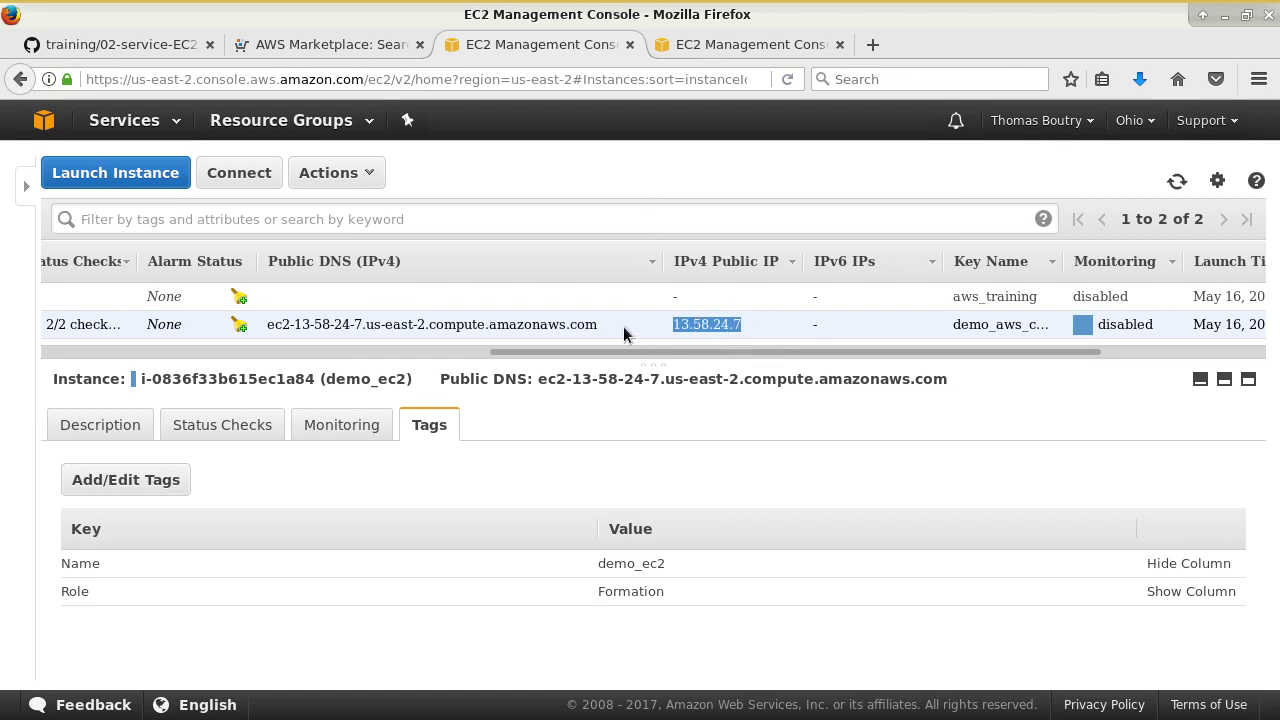
pyautogui.moveTo(599, 324); pyautogui.dragTo(271, 321)
pyautogui.click(271, 321)
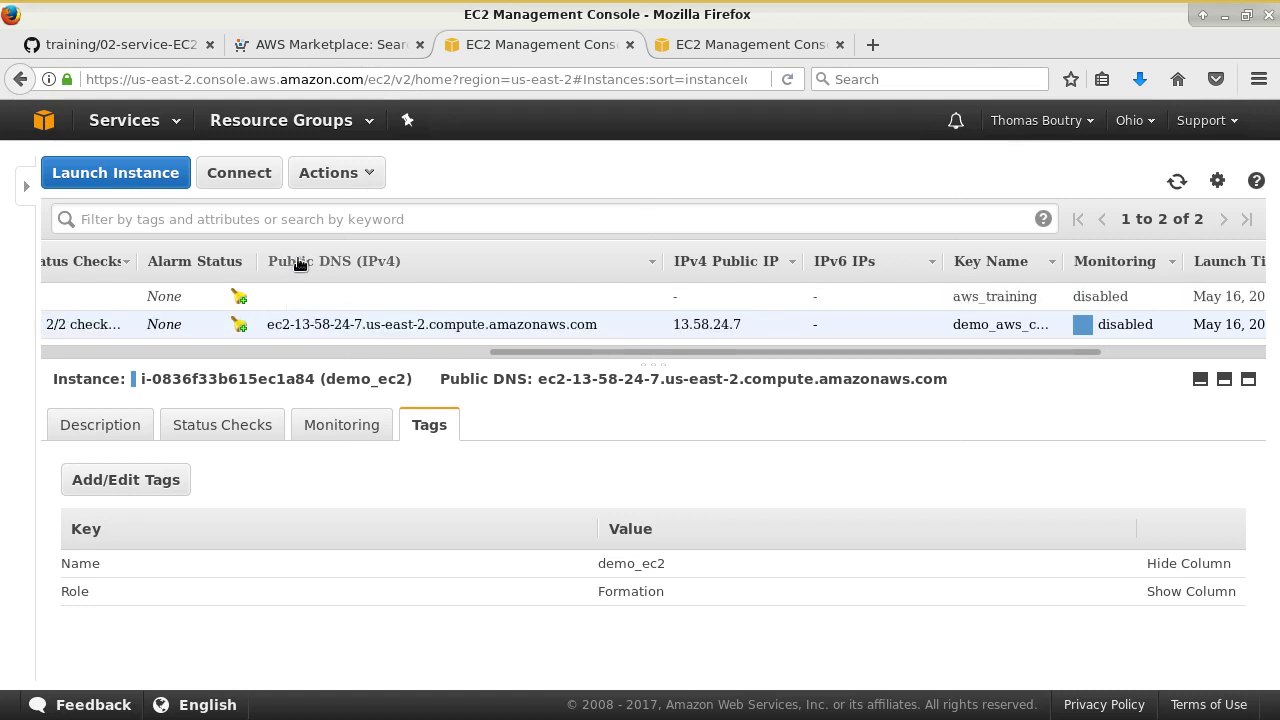
pyautogui.moveTo(752, 326); pyautogui.dragTo(672, 326)
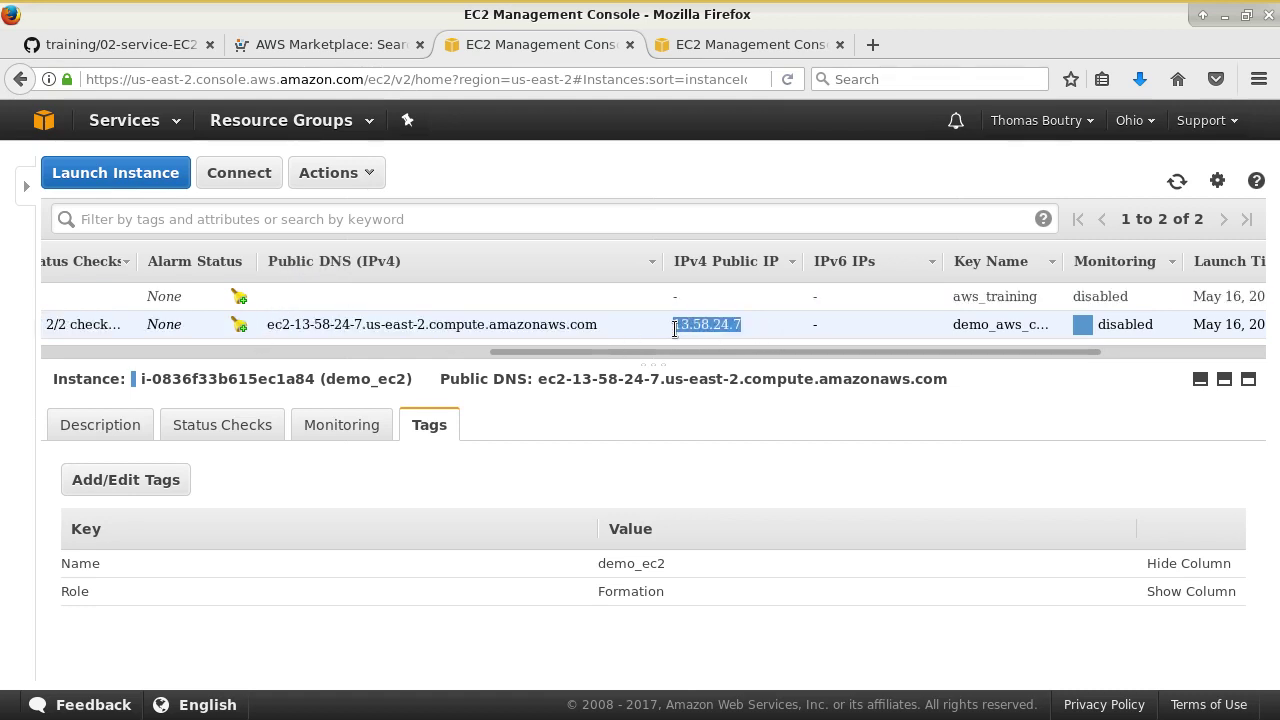
pyautogui.hotkey('alt', 'Tab')
# - Paste the copied IP 13.58.24.7 at the Terminal prompt
pyautogui.middleClick(737, 436)
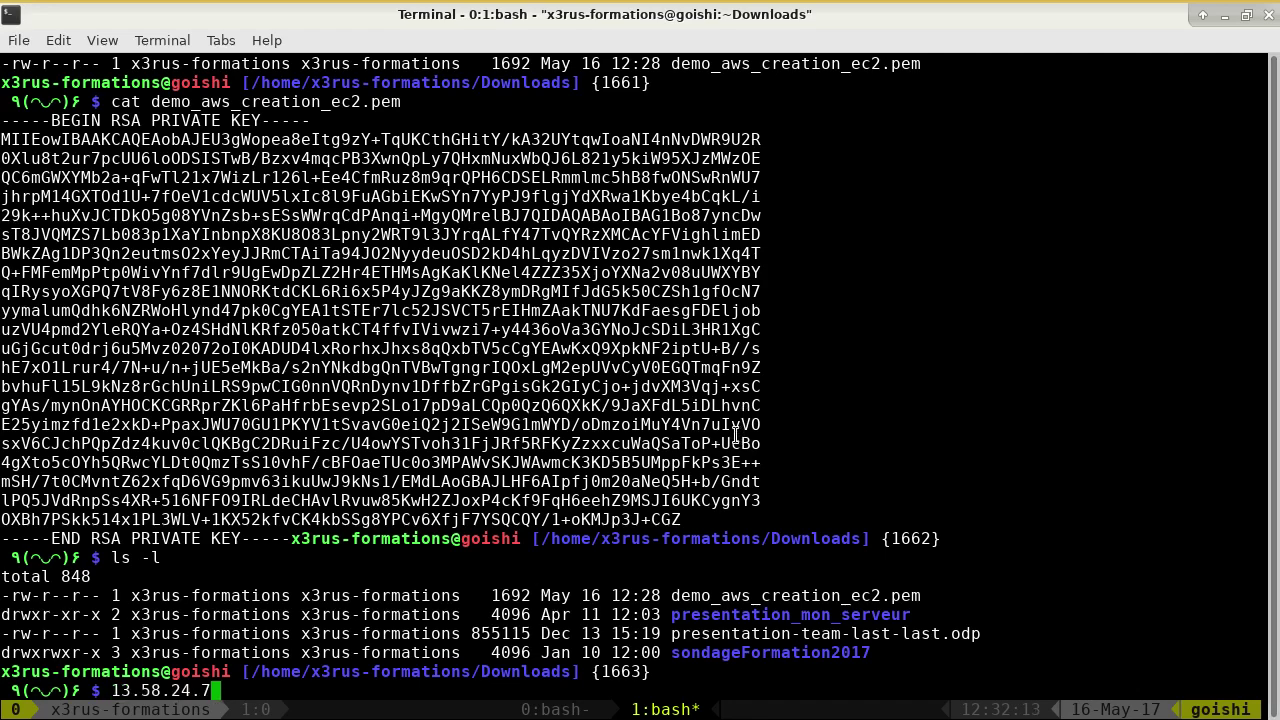
pyautogui.hotkey('alt', 'Tab')
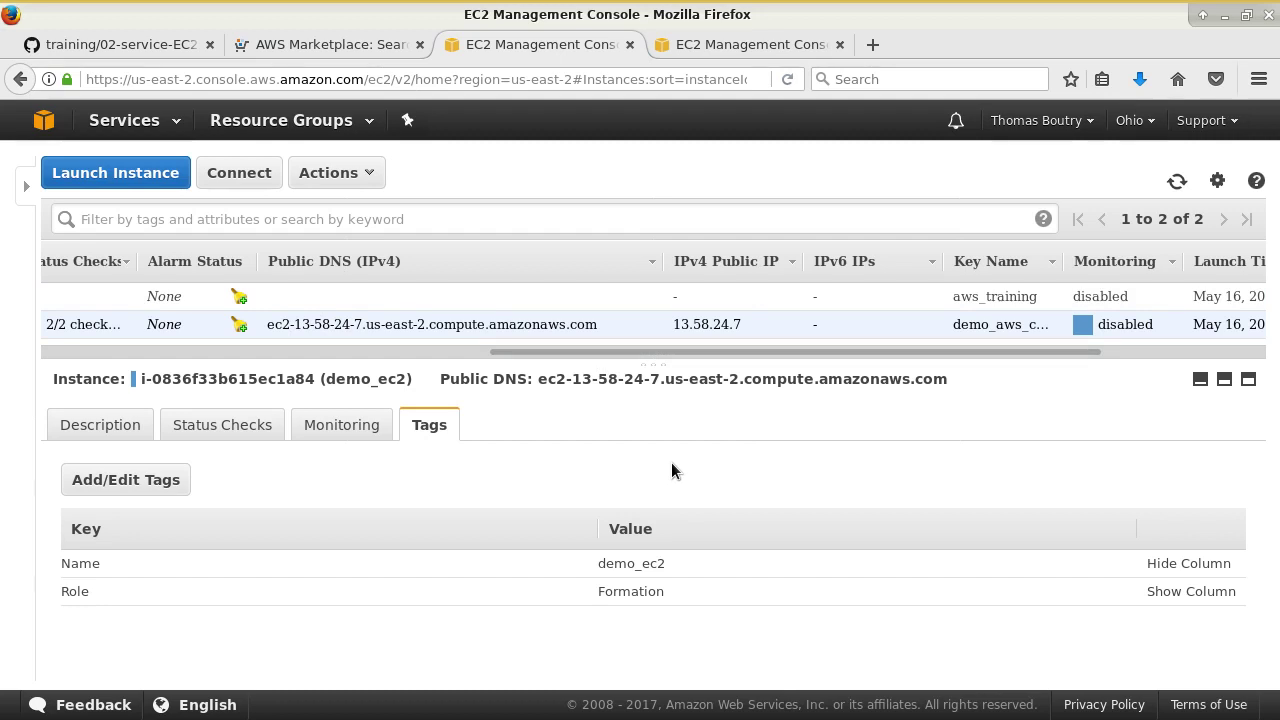
pyautogui.hotkey('alt', 'Tab')
pyautogui.write('13.58.24.7')
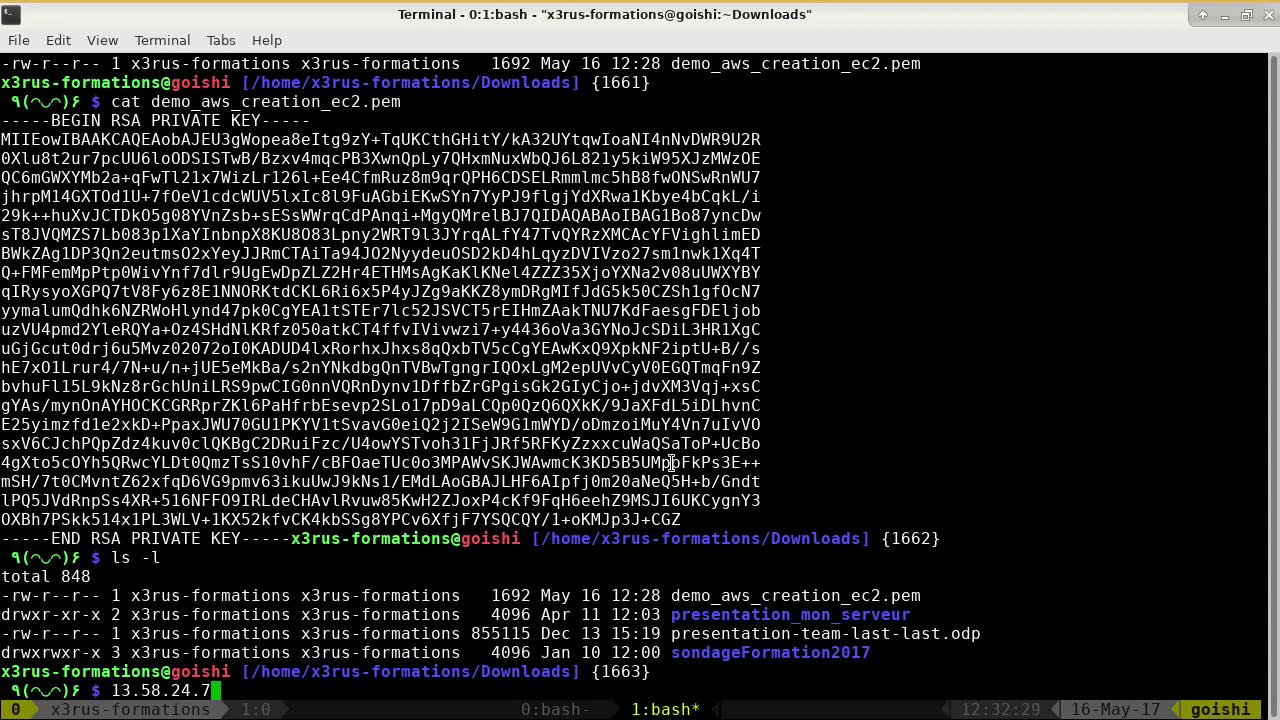
pyautogui.press('Left')
pyautogui.press('Left')
pyautogui.press('Left')
pyautogui.press('Left')
pyautogui.press('Left')
pyautogui.press('Left')
pyautogui.press('Left')
pyautogui.press('Left')
pyautogui.press('Left')
pyautogui.press('Left')
pyautogui.write('ssh -i')
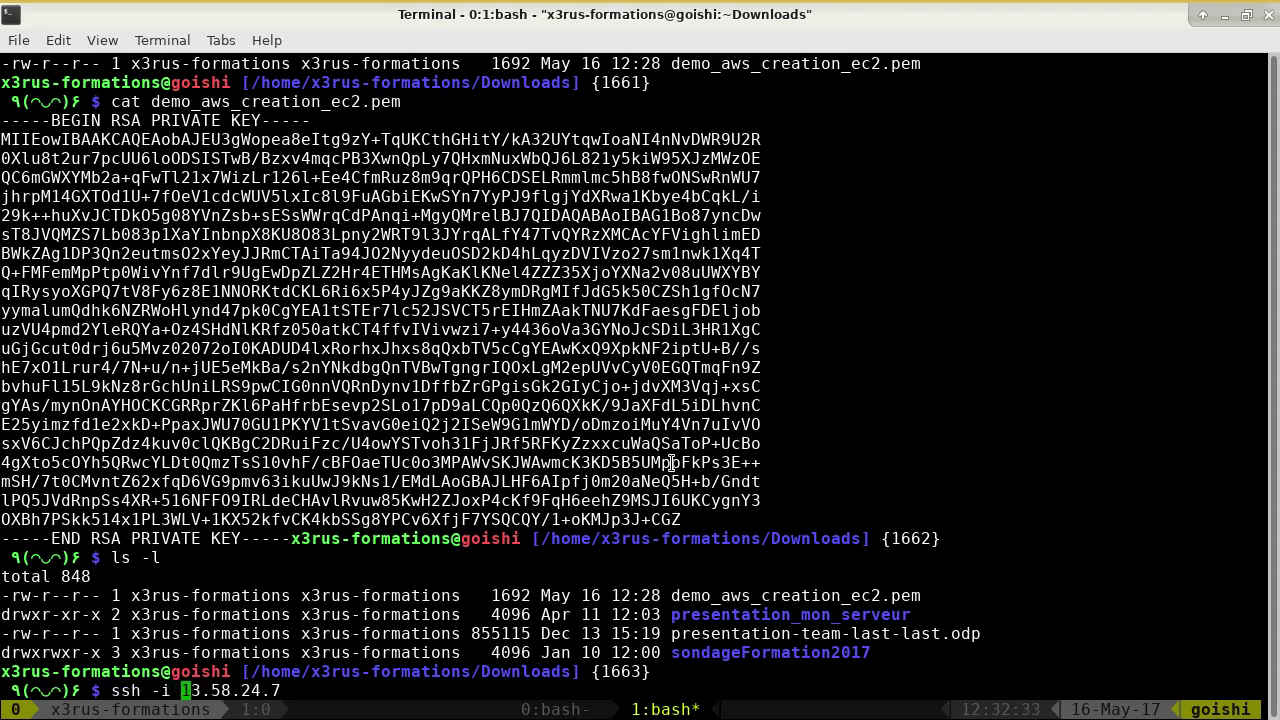
pyautogui.doubleClick(876, 602)
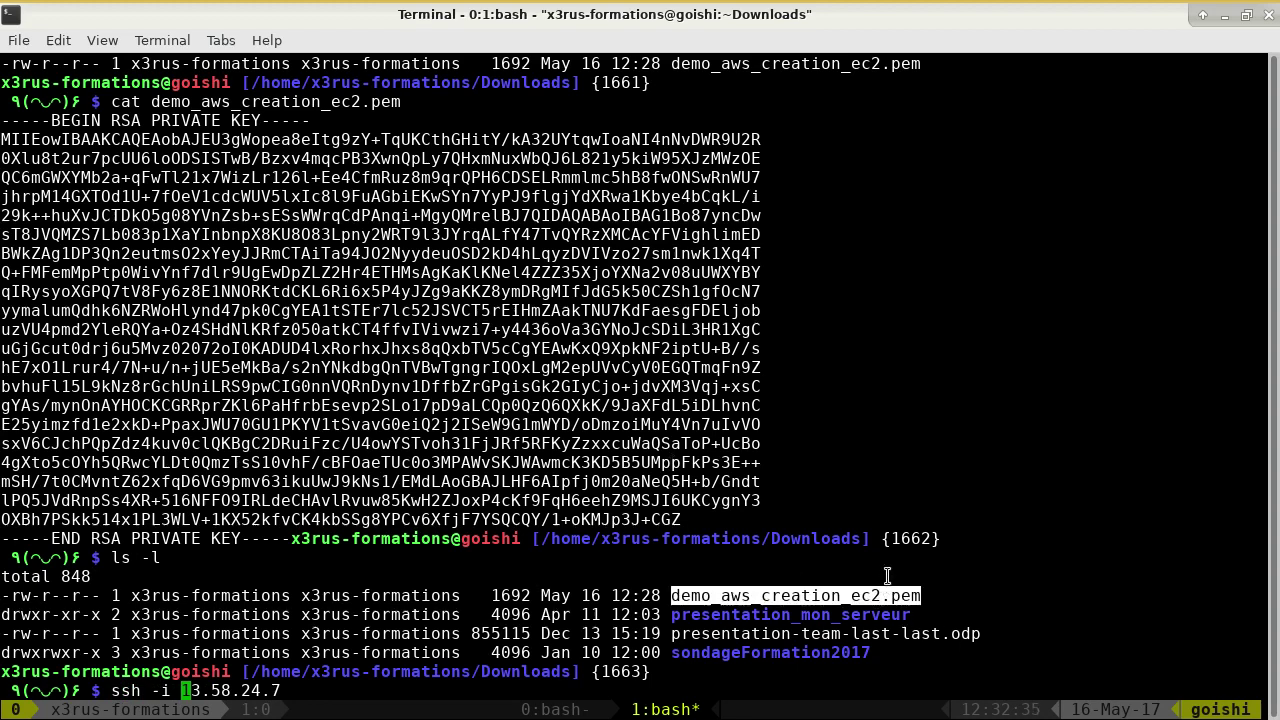
pyautogui.middleClick(893, 555)
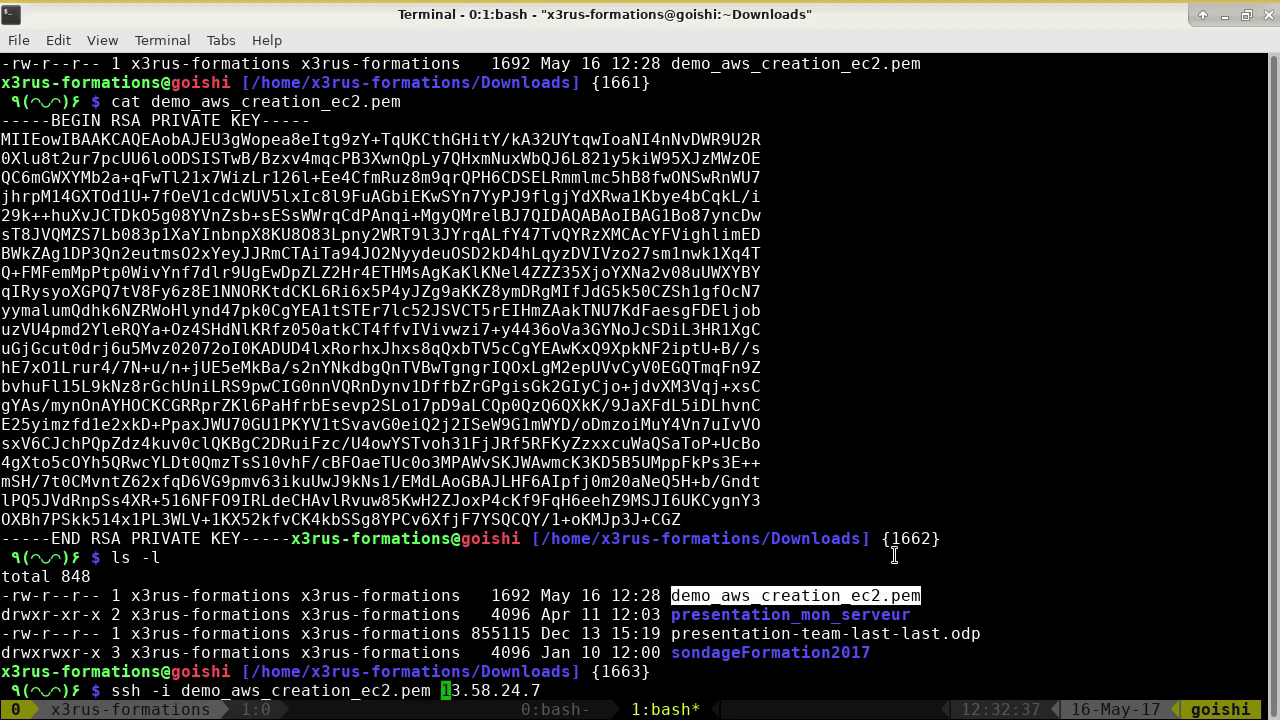
pyautogui.write('ec2-u')
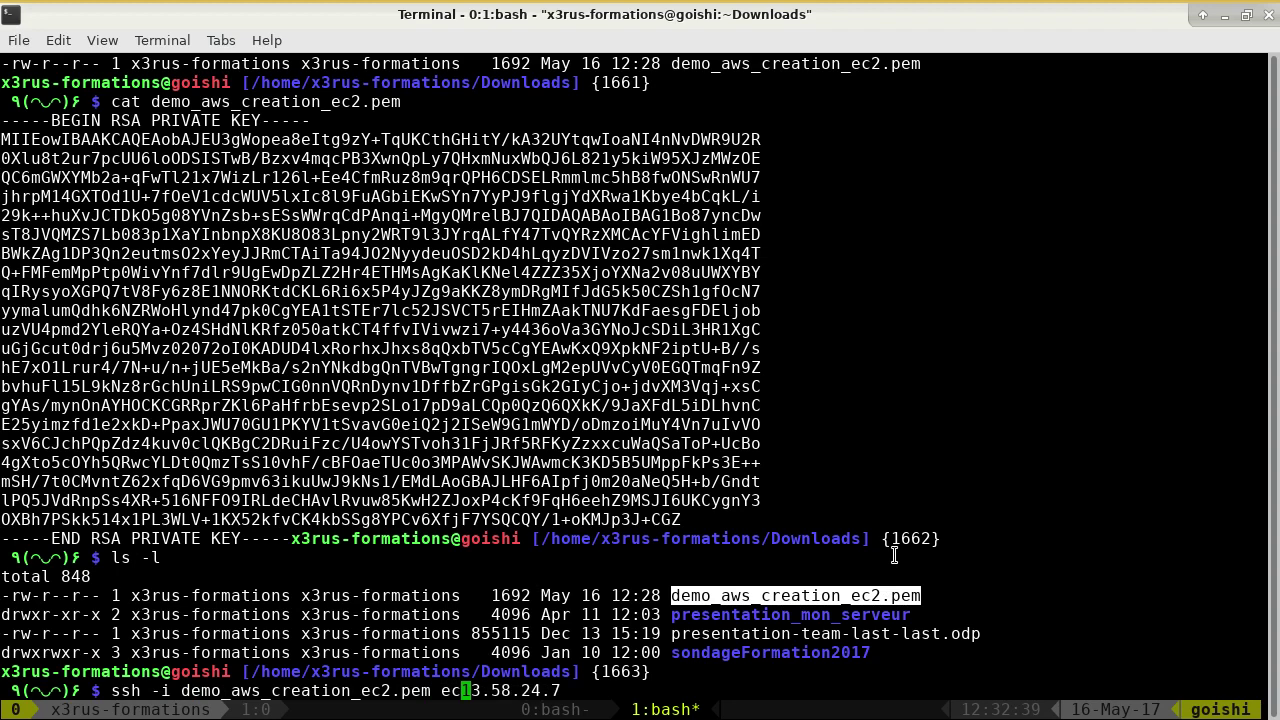
pyautogui.write('ser@')
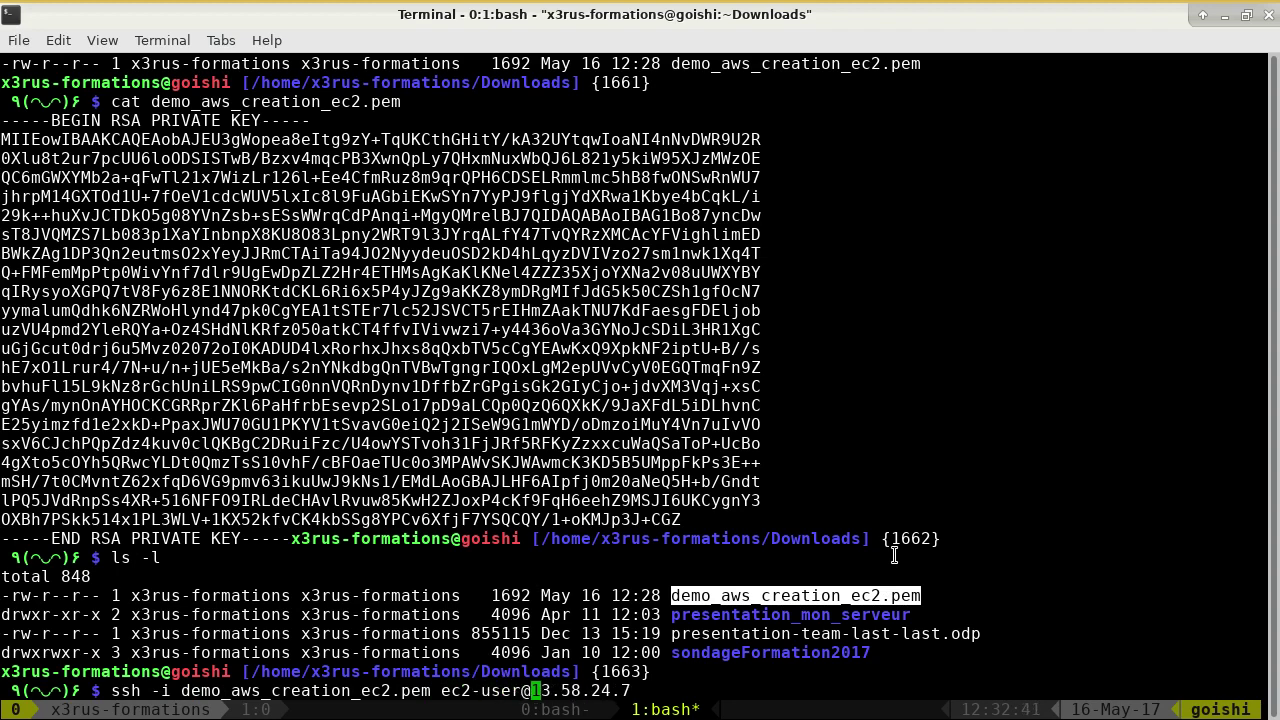
pyautogui.hotkey('ctrl', 'Right')
pyautogui.hotkey('ctrl', 'Right')
pyautogui.hotkey('ctrl', 'Right')
pyautogui.hotkey('ctrl', 'Right')
pyautogui.press('Left')
pyautogui.press('Left')
pyautogui.press('Left')
pyautogui.press('Left')
pyautogui.press('Left')
pyautogui.press('Left')
pyautogui.press('Left')
pyautogui.press('Left')
pyautogui.press('Left')
pyautogui.press('Left')
pyautogui.press('Left')
pyautogui.press('BackSpace')
pyautogui.press('BackSpace')
pyautogui.press('BackSpace')
pyautogui.press('BackSpace')
pyautogui.press('BackSpace')
pyautogui.press('BackSpace')
pyautogui.press('BackSpace')
pyautogui.press('BackSpace')
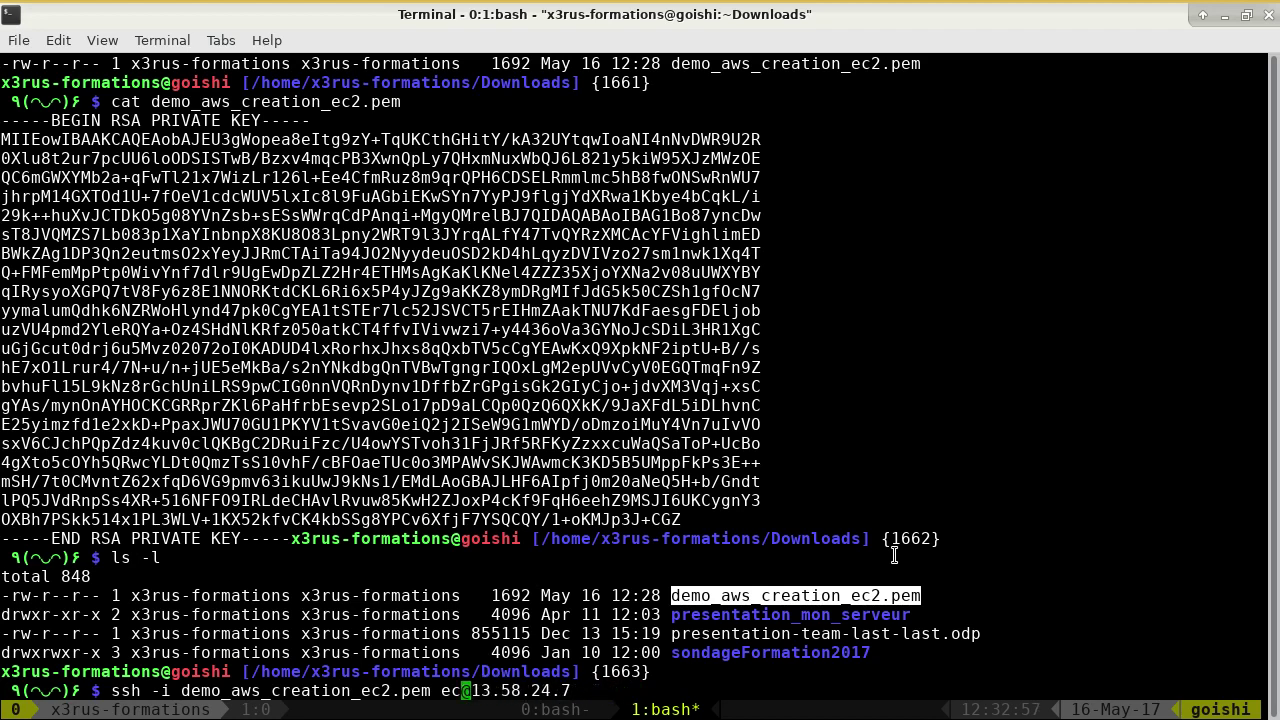
pyautogui.write('root')
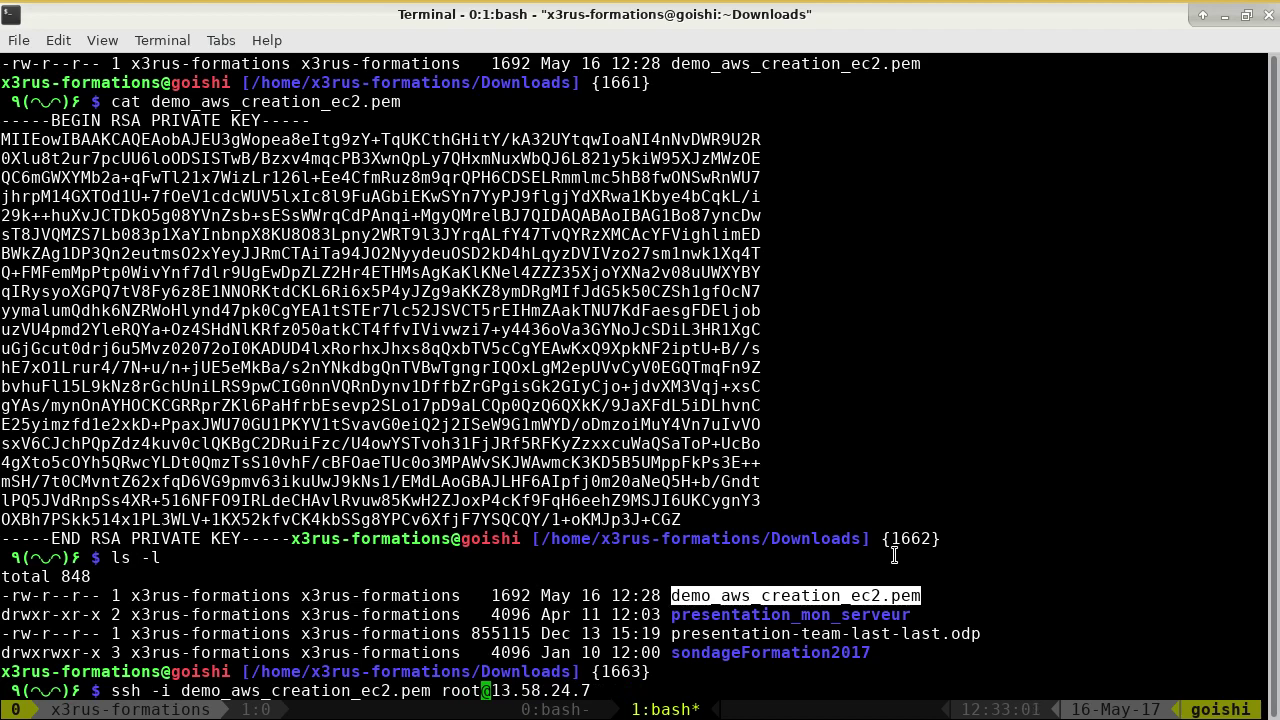
pyautogui.press('Return')
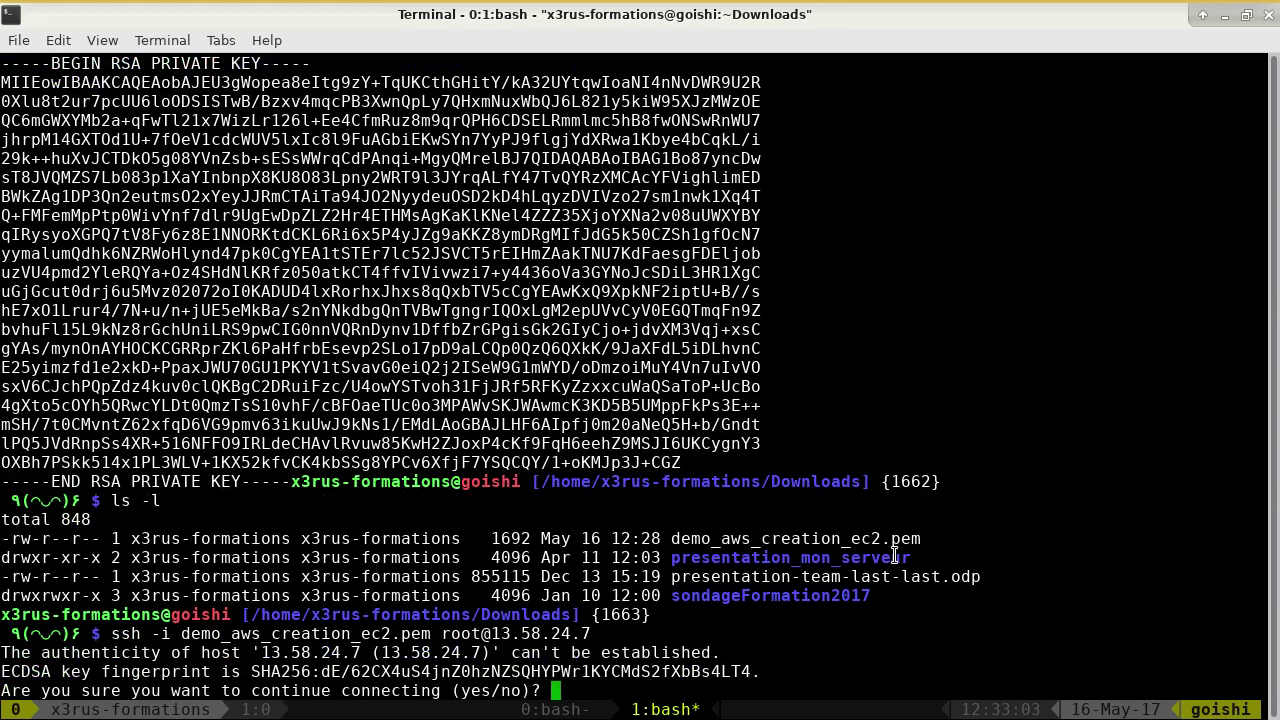
# - Accept the host key with yes, note the 0644 unprotected-key warning, and type chmod 600
pyautogui.write('yes')
pyautogui.press('Return')
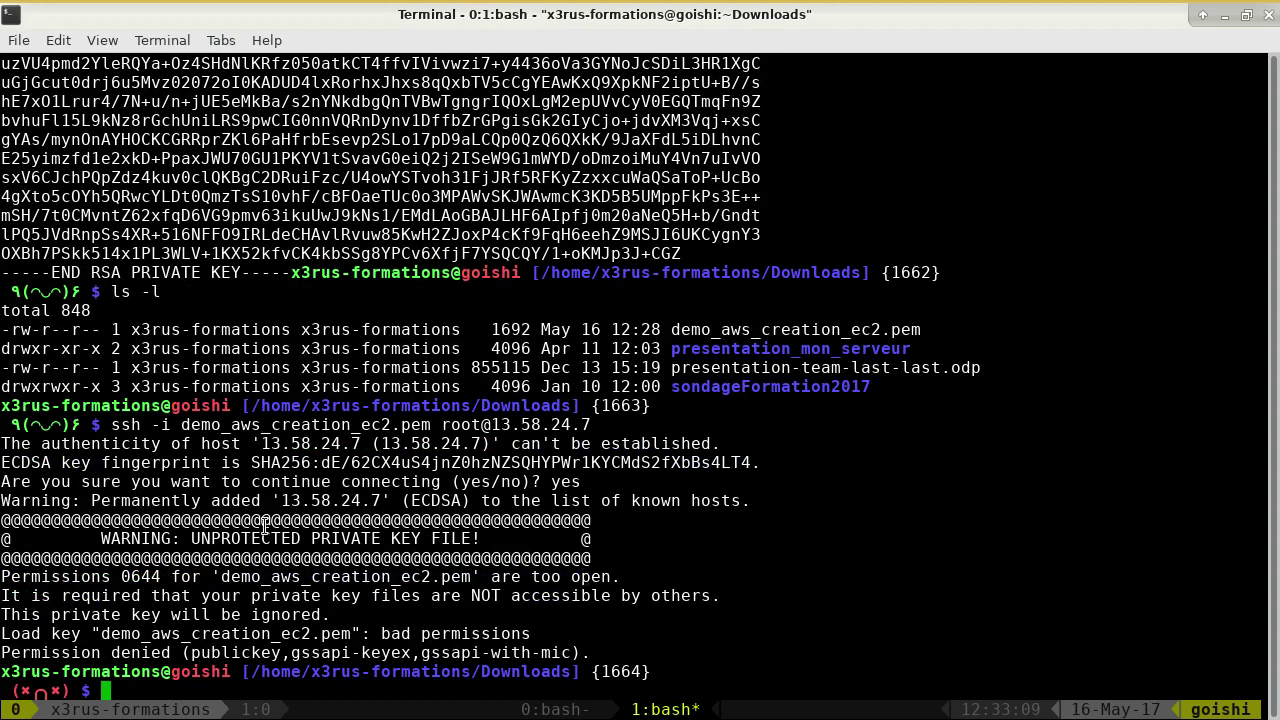
pyautogui.moveTo(192, 538); pyautogui.dragTo(500, 545)
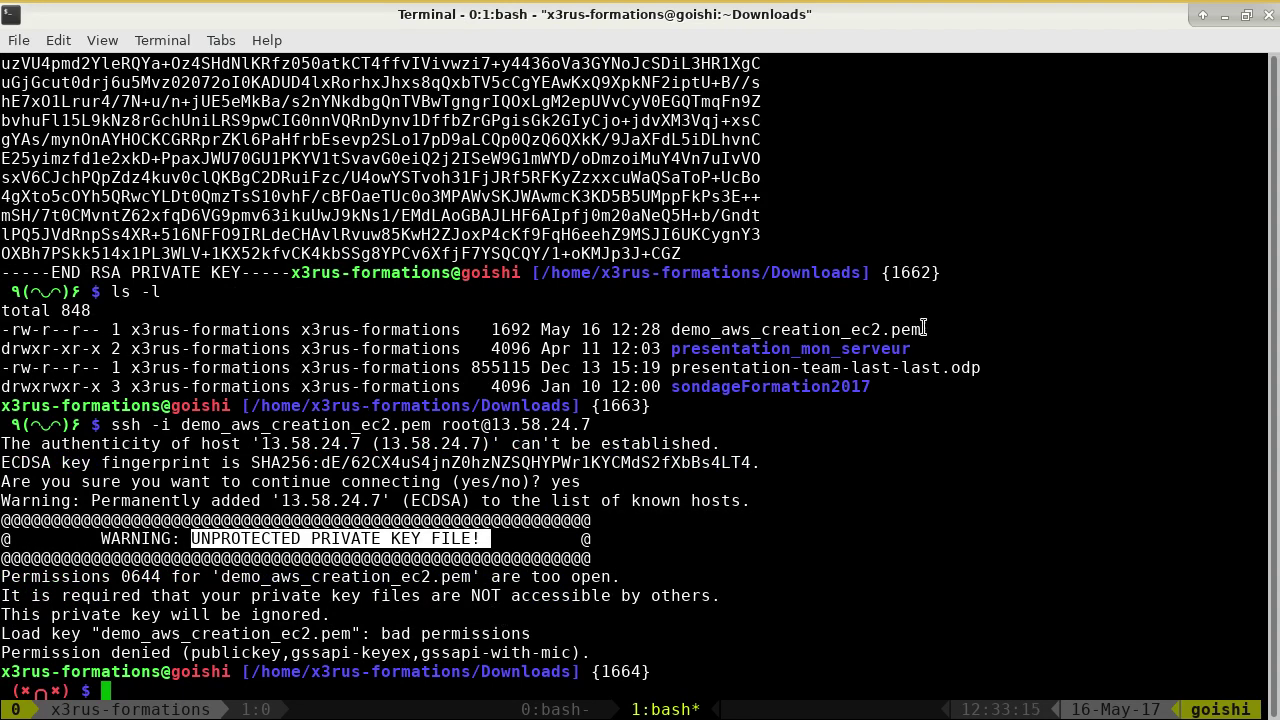
pyautogui.moveTo(922, 329); pyautogui.dragTo(101, 332)
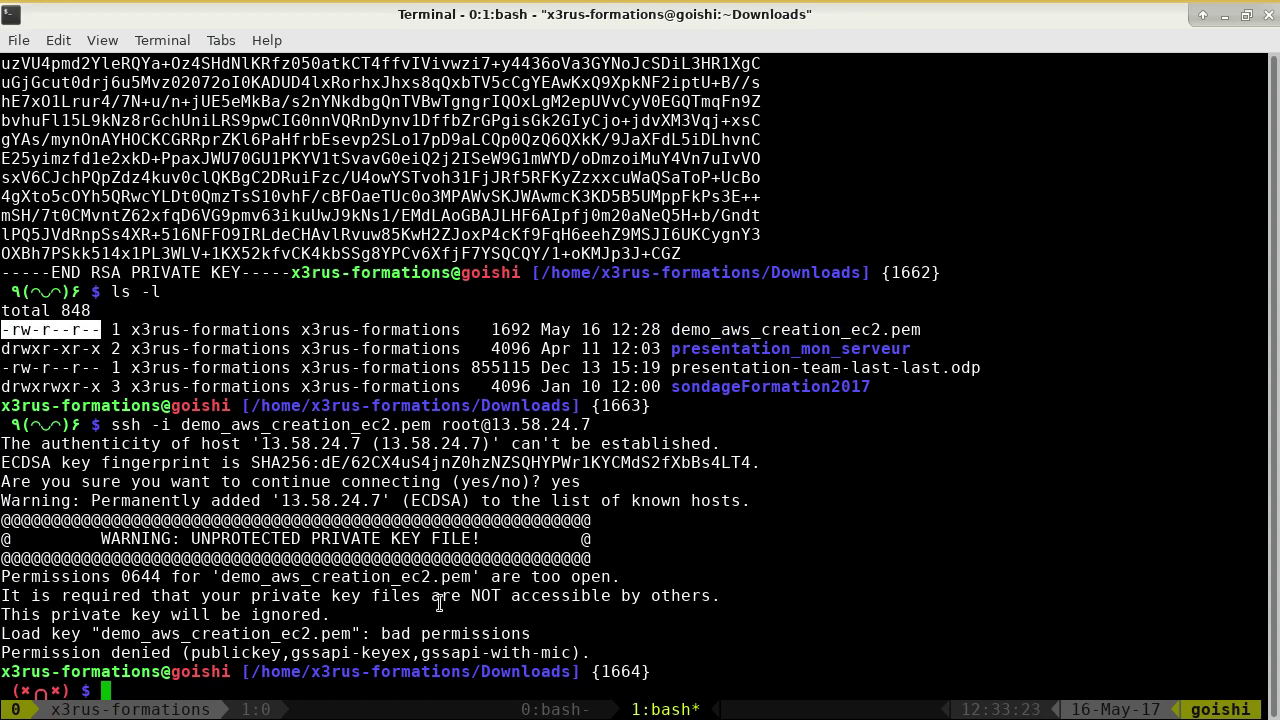
pyautogui.doubleClick(135, 578)
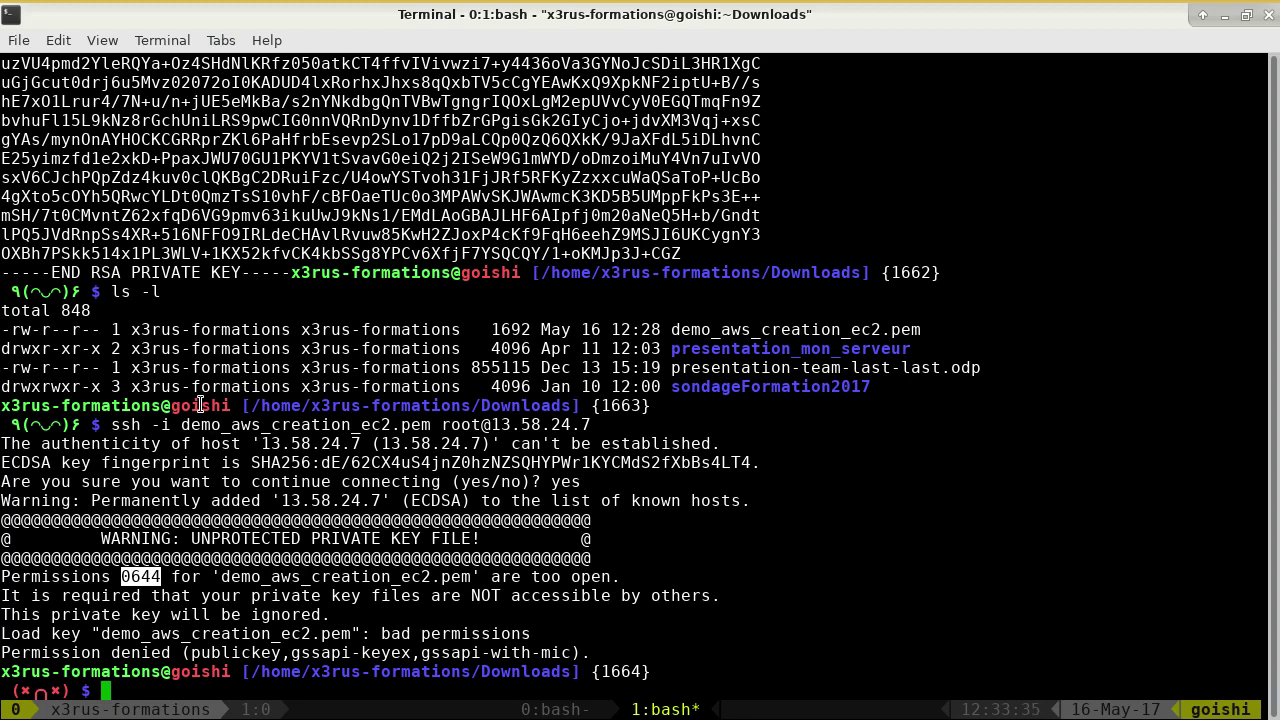
pyautogui.write('chmod 600')
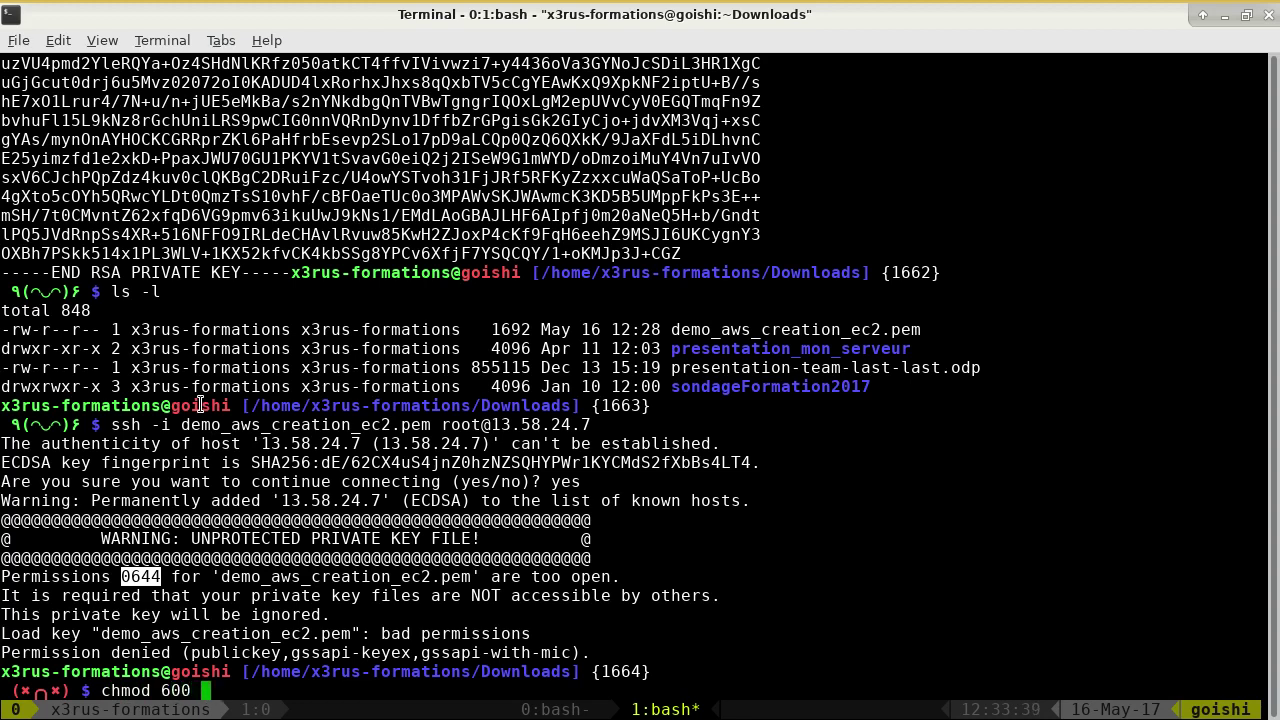
# - Apply chmod 600 to demo_aws_creation_ec2.pem and confirm it now shows -rw-------
pyautogui.doubleClick(730, 330)
pyautogui.middleClick(733, 334)
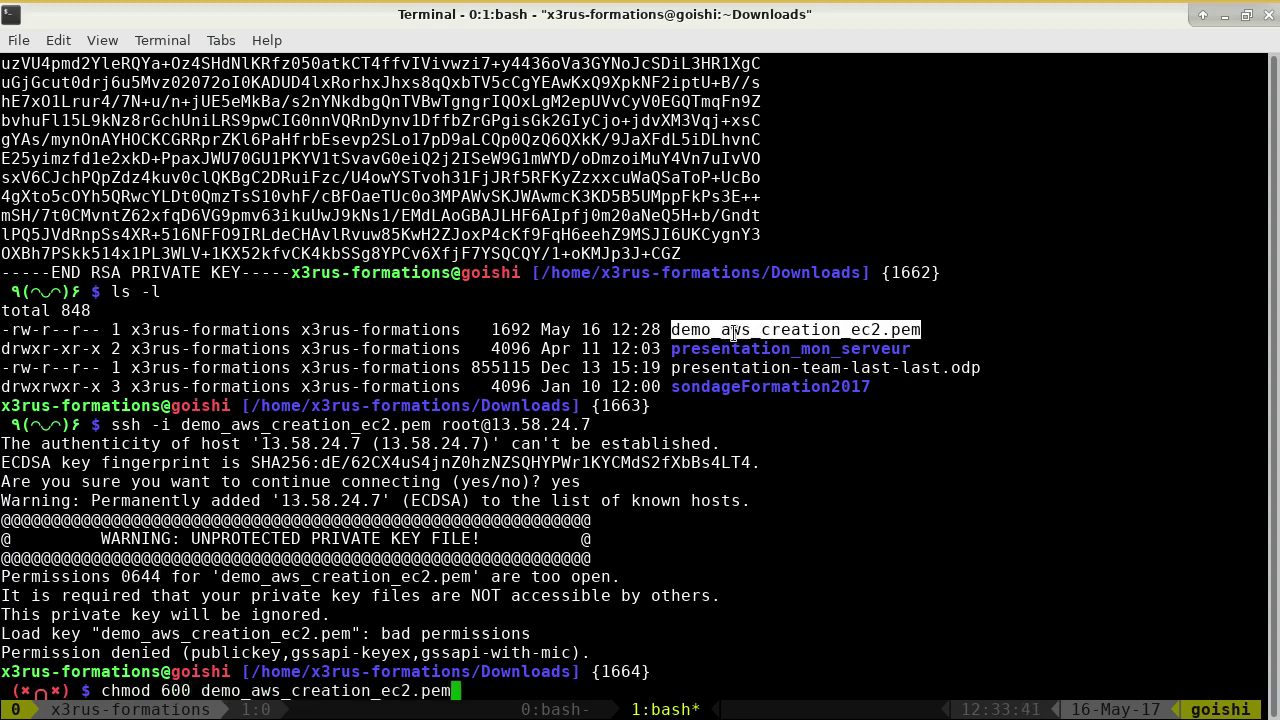
pyautogui.press('Return')
pyautogui.write('ls -l')
pyautogui.middleClick(733, 334)
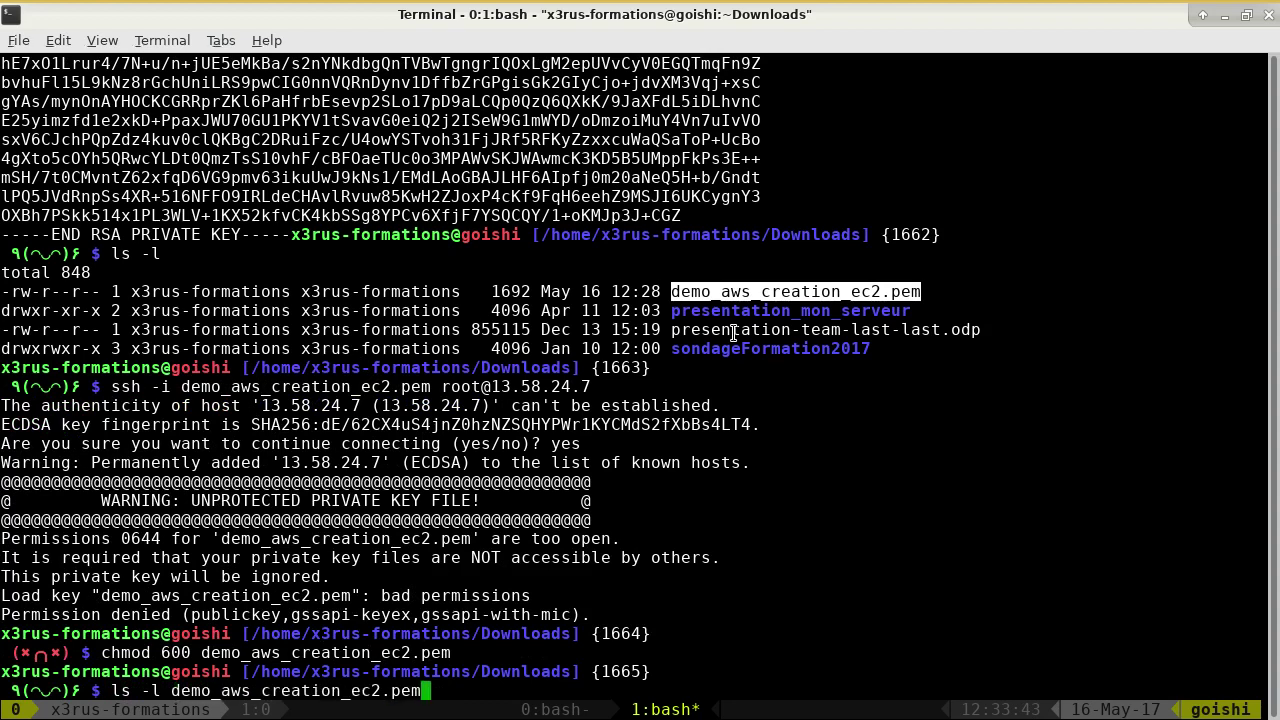
pyautogui.press('Return')
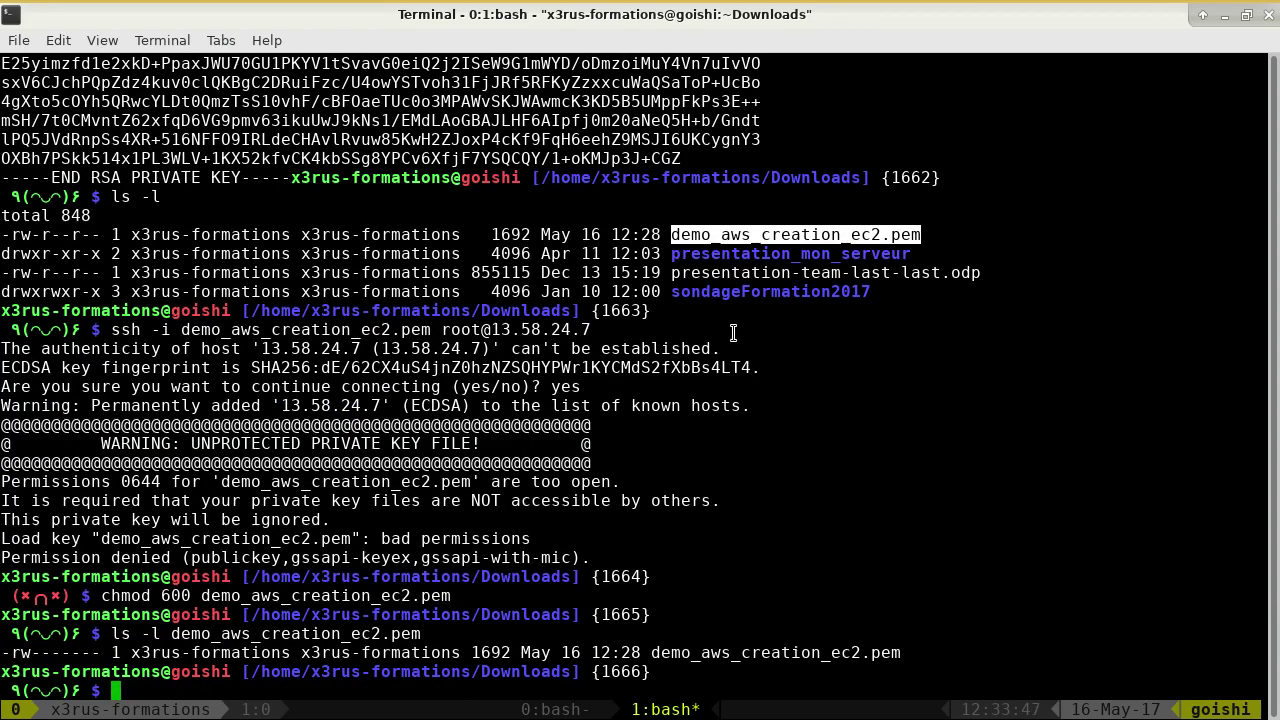
# - List the ~/.ssh/ folder and recheck the key file's permissions line
pyautogui.write('ls -la ~/.ssh/')
pyautogui.press('Return')
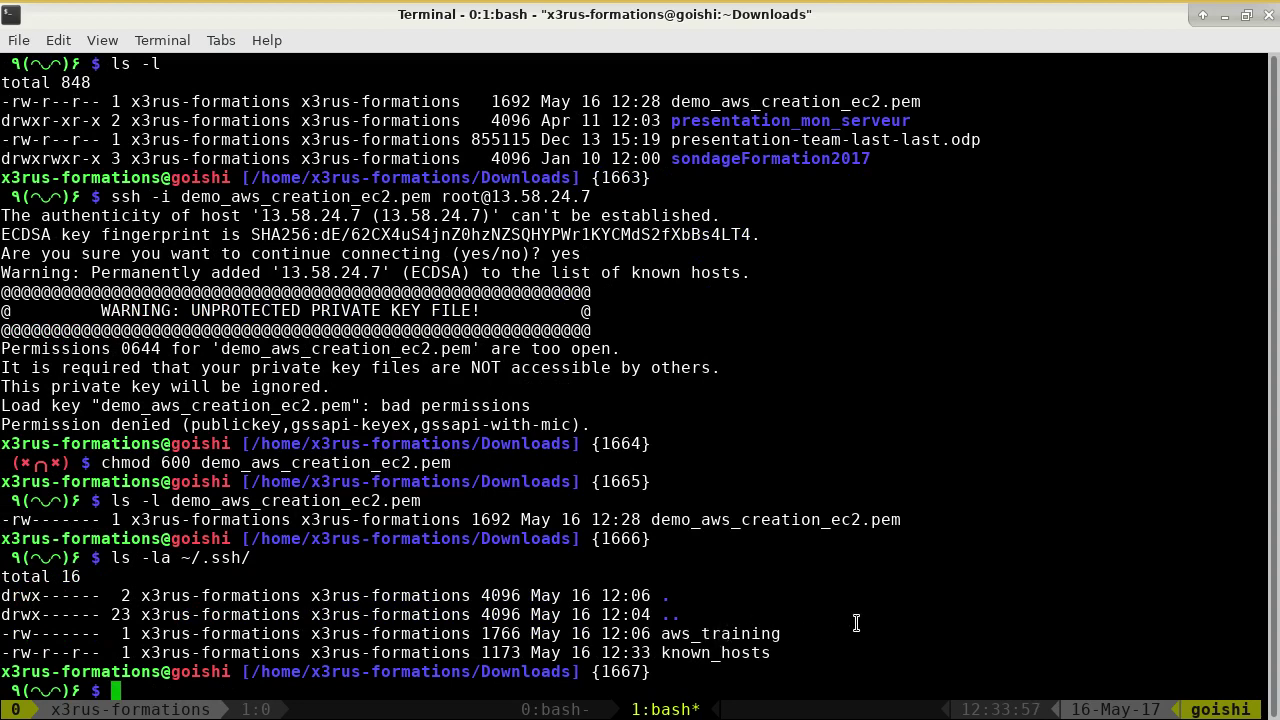
pyautogui.press('Up')
pyautogui.press('Up')
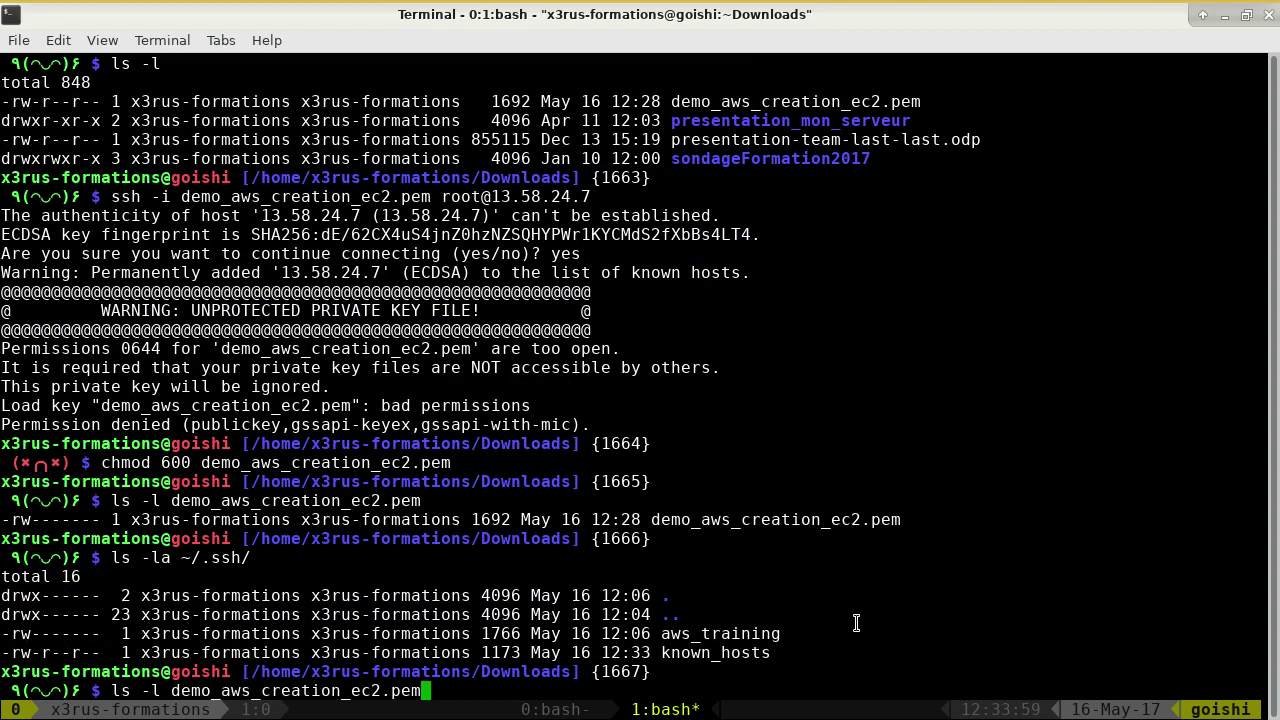
pyautogui.press('Up')
pyautogui.press('Up')
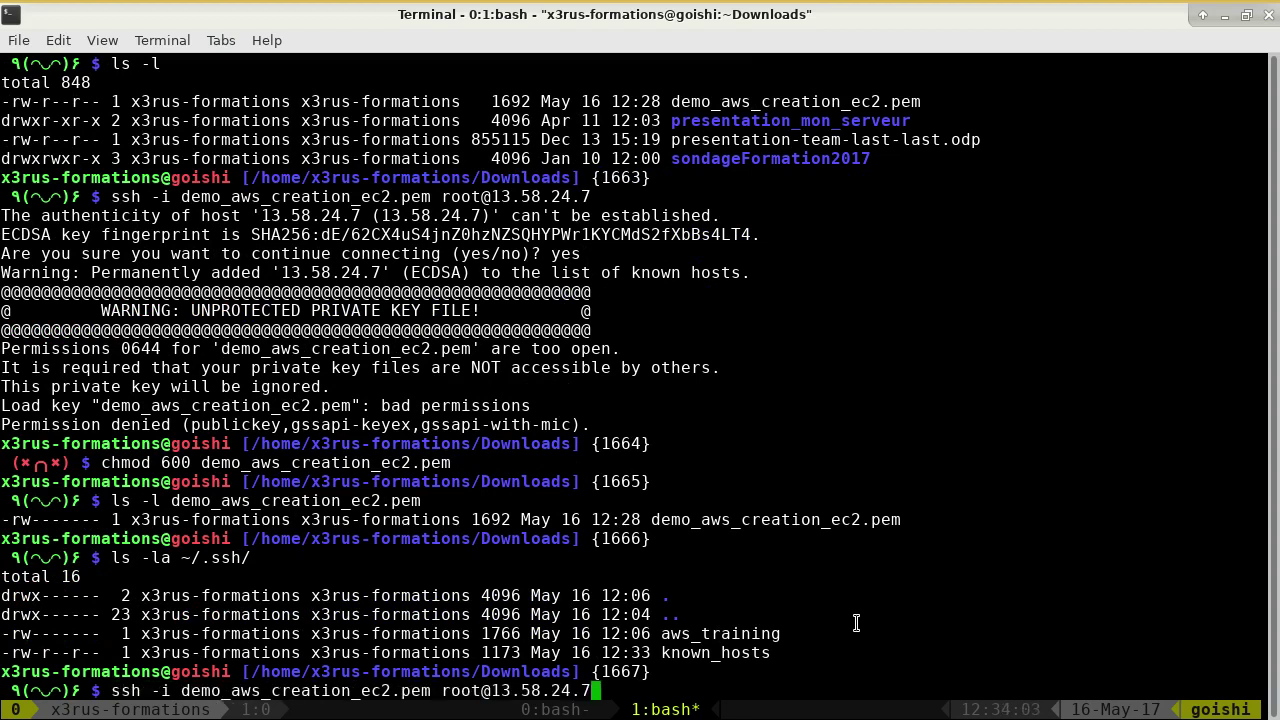
pyautogui.hotkey('ctrl', 'c')
pyautogui.write('ls -l')
pyautogui.doubleClick(806, 481)
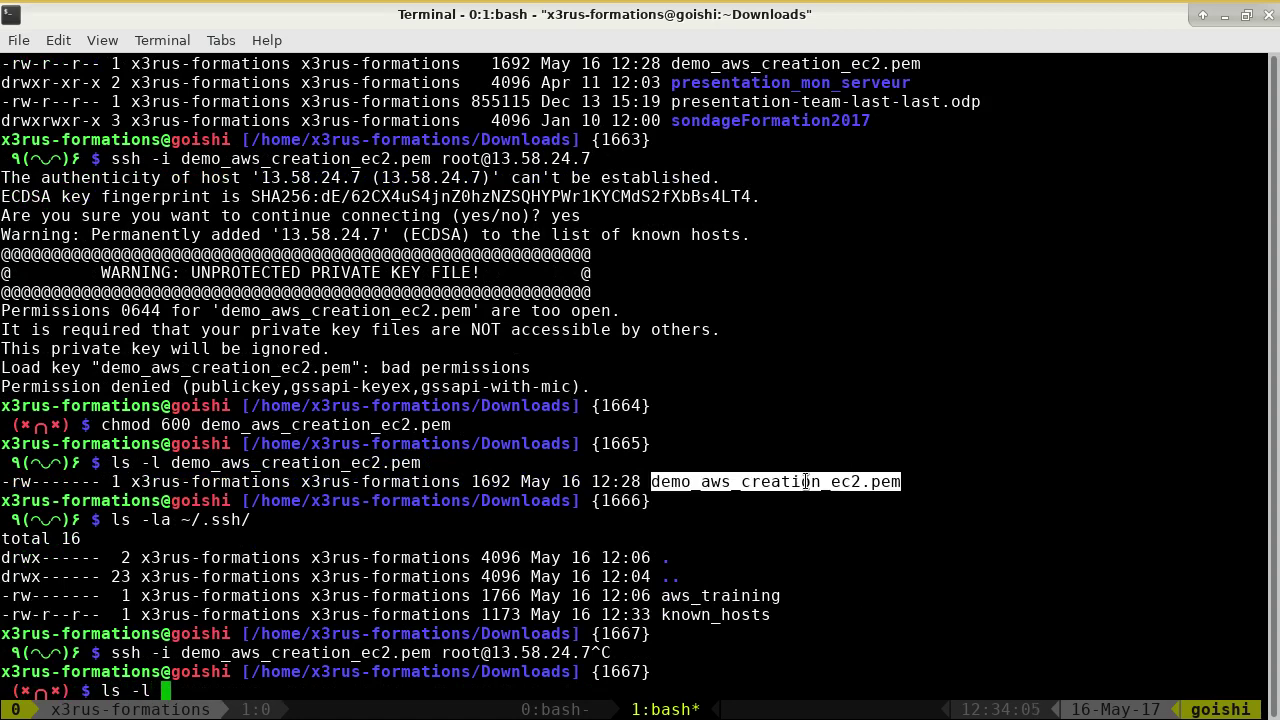
pyautogui.tripleClick(160, 484)
pyautogui.click(176, 484)
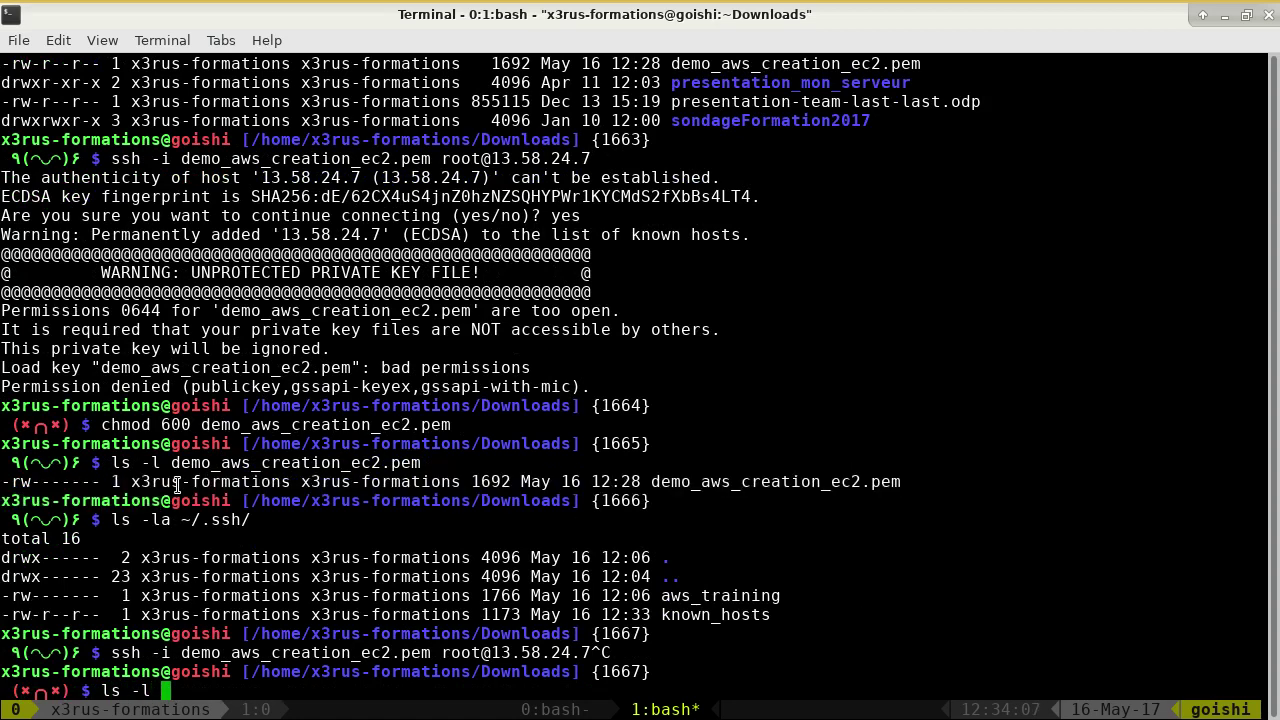
pyautogui.hotkey('ctrl', 'c')
pyautogui.hotkey('ctrl', 'r')
pyautogui.write('ssh')
pyautogui.hotkey('ctrl', 'r')
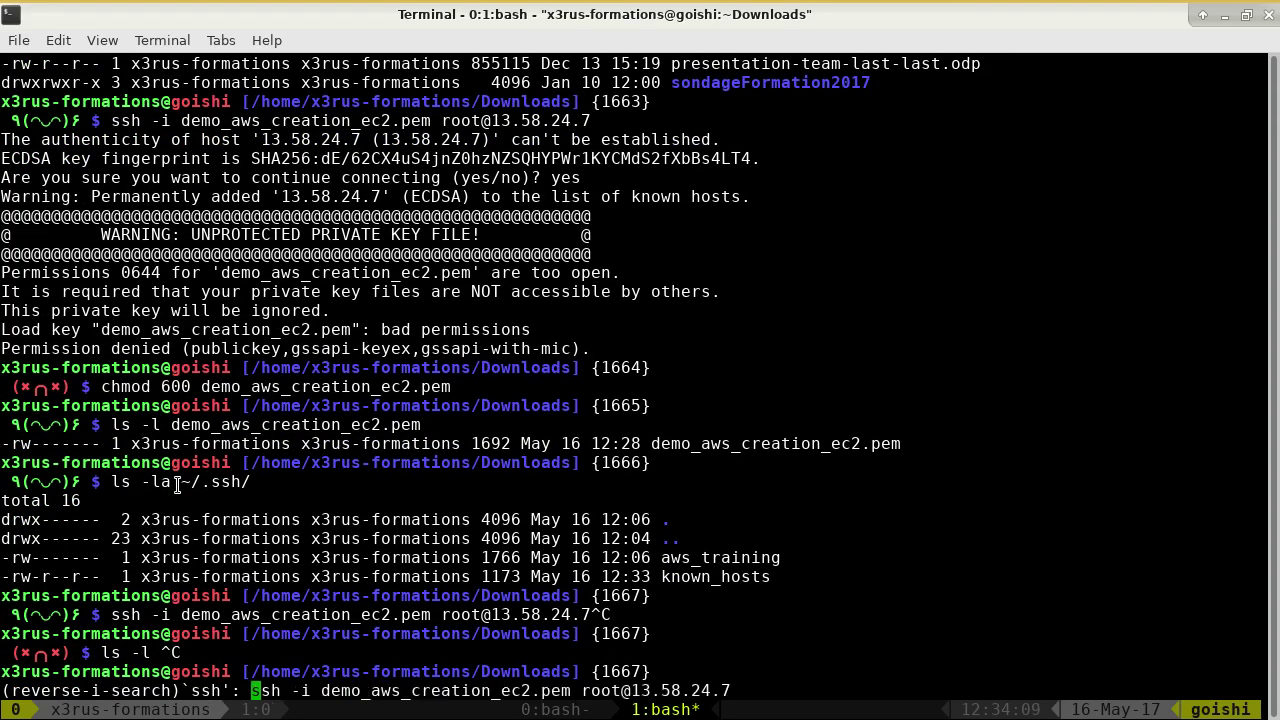
pyautogui.press('Right')
# - Attempt the SSH login to 13.58.24.7 as root and note the suggested ec2-user login name
pyautogui.press('Return')
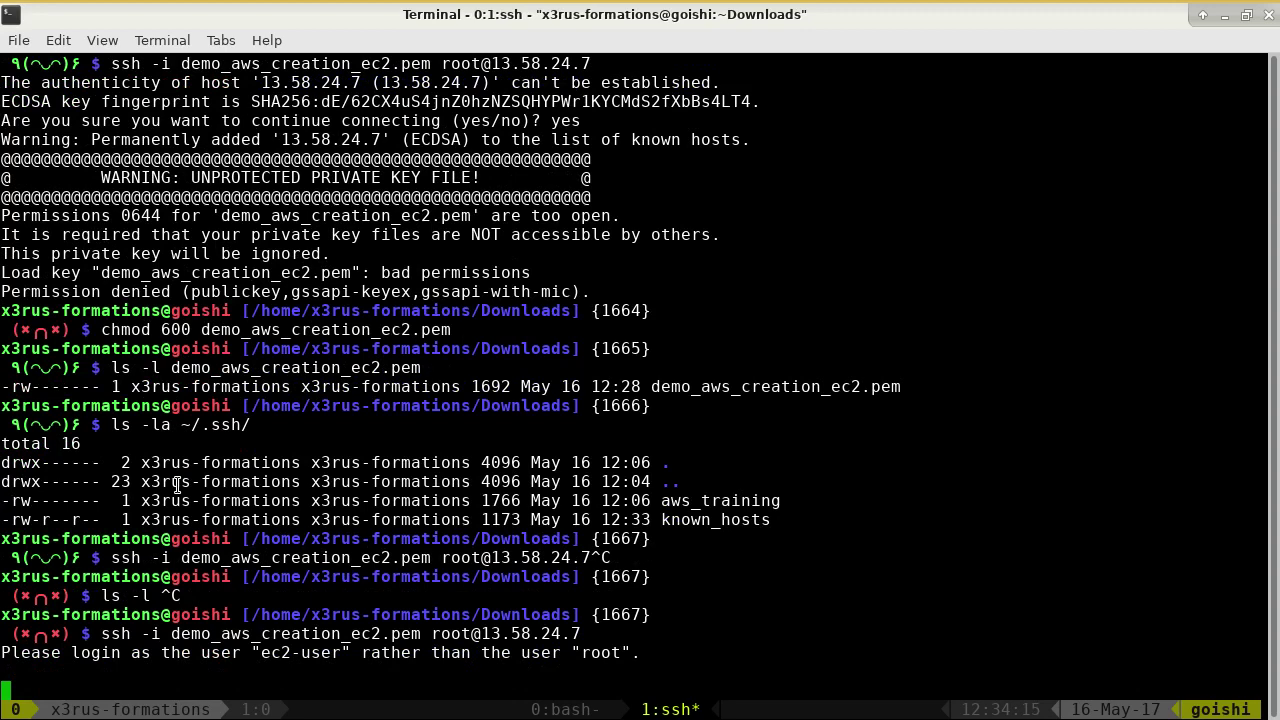
pyautogui.moveTo(252, 652); pyautogui.dragTo(331, 653)
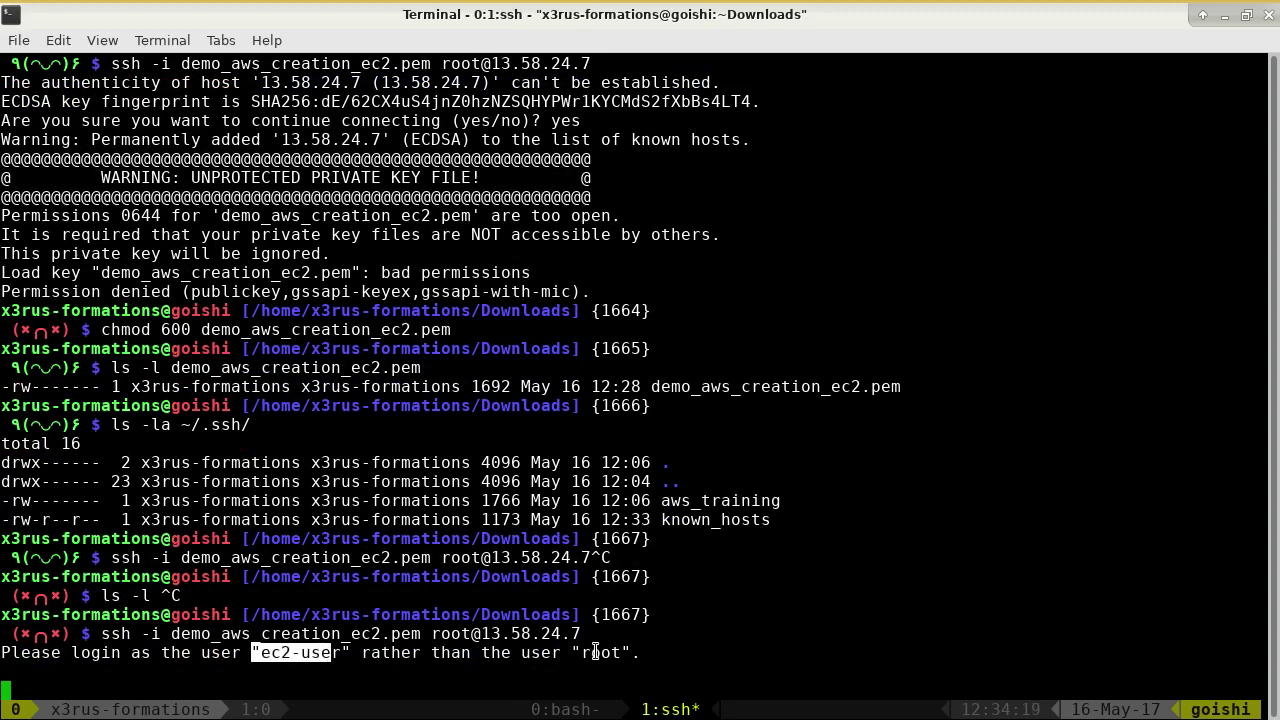
pyautogui.hotkey('ctrl', 'c')
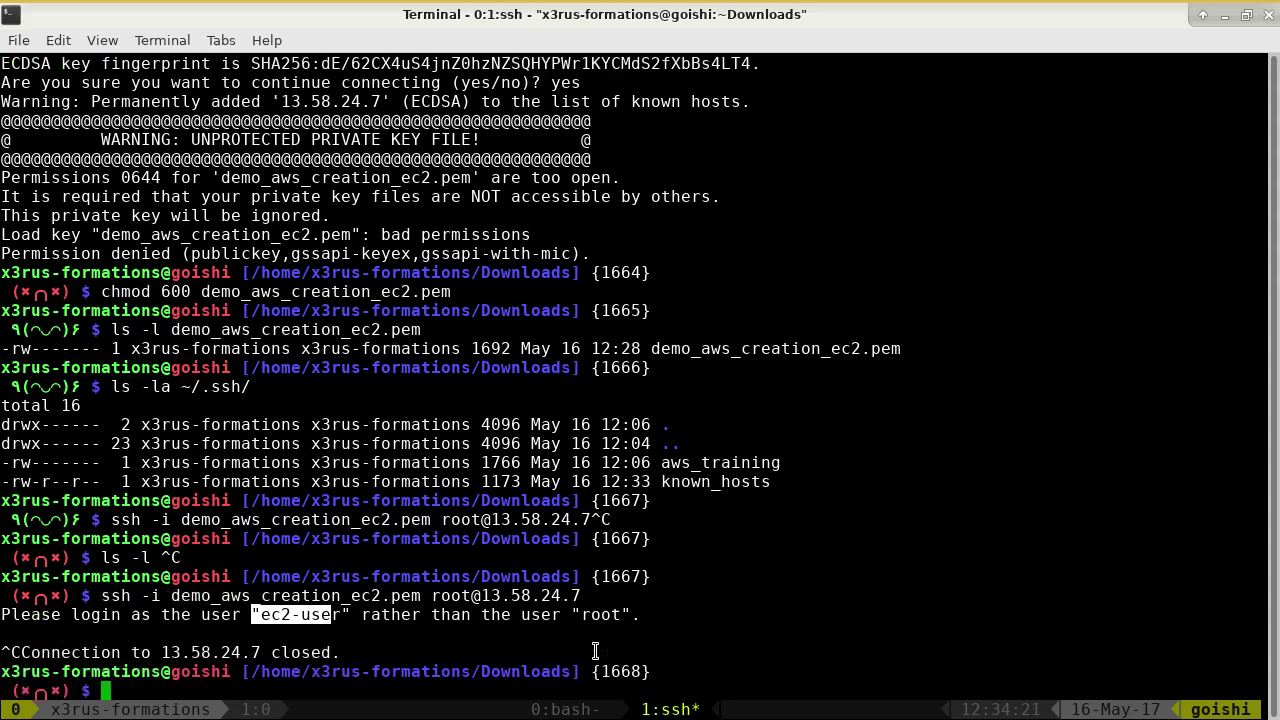
# - Rerun the ssh command with ec2-user in place of root
pyautogui.press('Up')
pyautogui.press('Left')
pyautogui.press('Left')
pyautogui.press('Left')
pyautogui.press('Left')
pyautogui.press('Left')
pyautogui.press('Left')
pyautogui.press('Left')
pyautogui.press('Left')
pyautogui.press('Left')
pyautogui.press('Left')
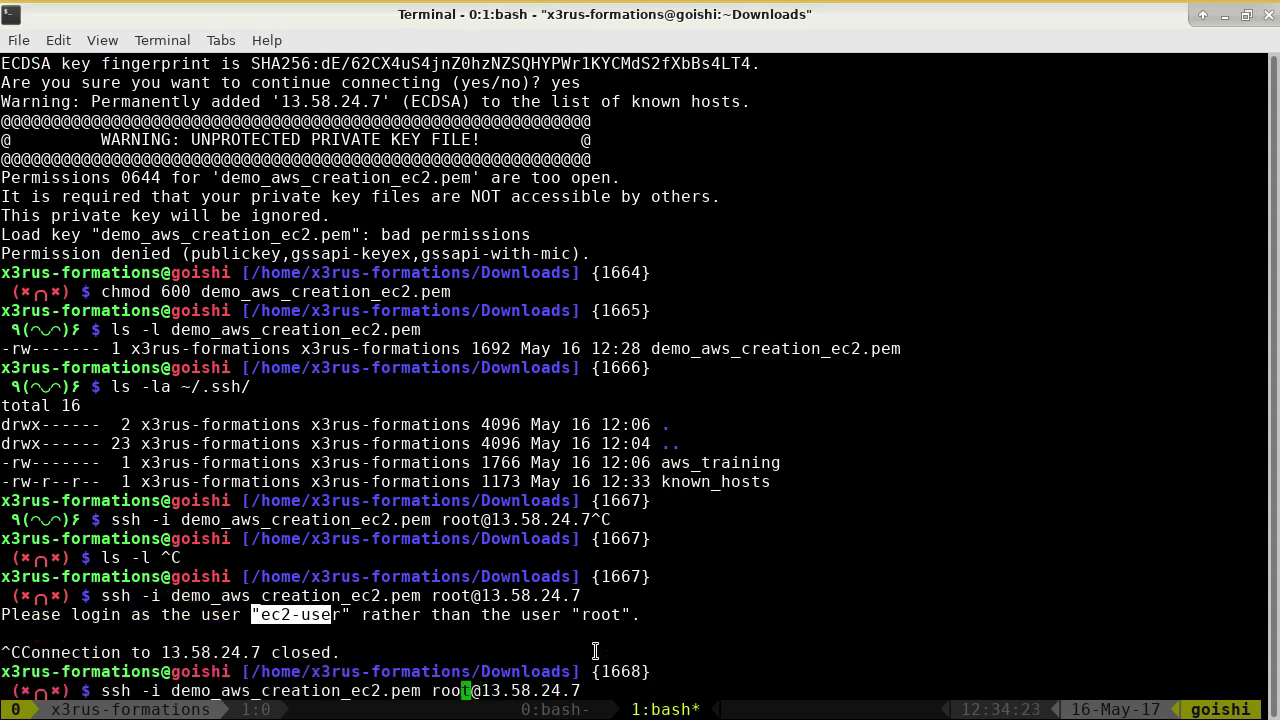
pyautogui.write('e')
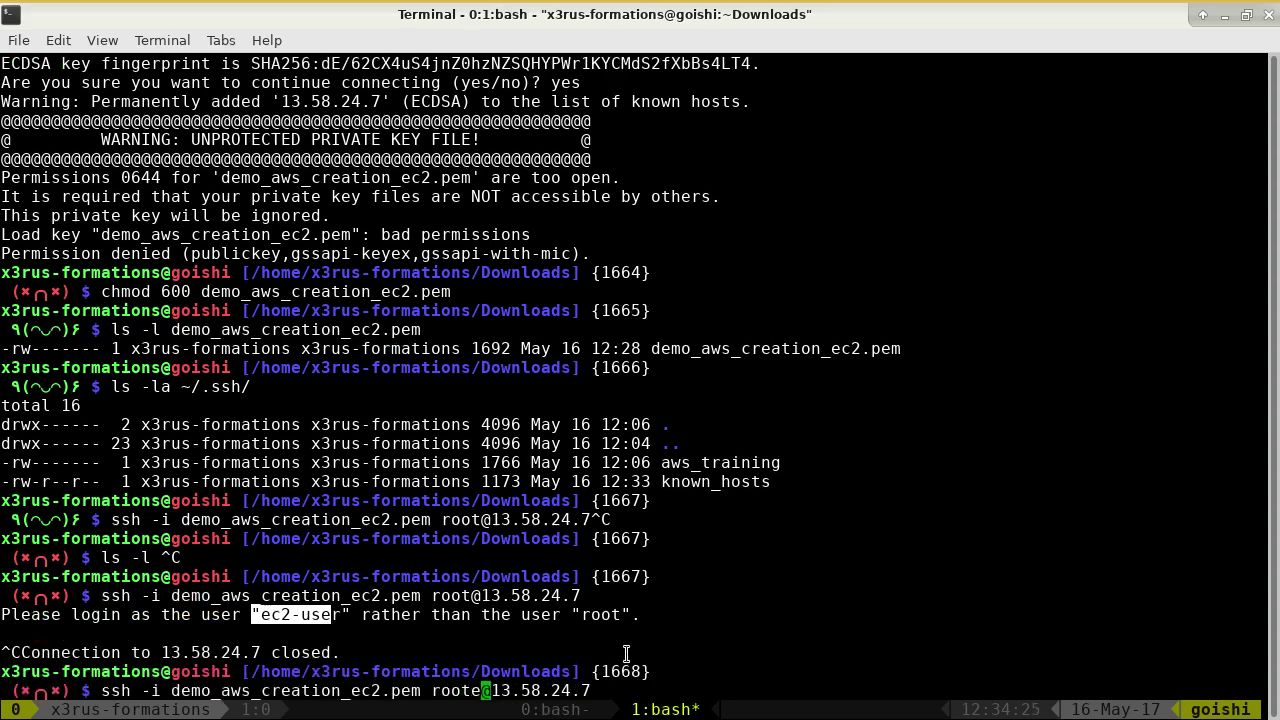
pyautogui.press('BackSpace')
pyautogui.press('BackSpace')
pyautogui.press('BackSpace')
pyautogui.press('BackSpace')
pyautogui.press('BackSpace')
pyautogui.doubleClick(305, 615)
pyautogui.middleClick(315, 620)
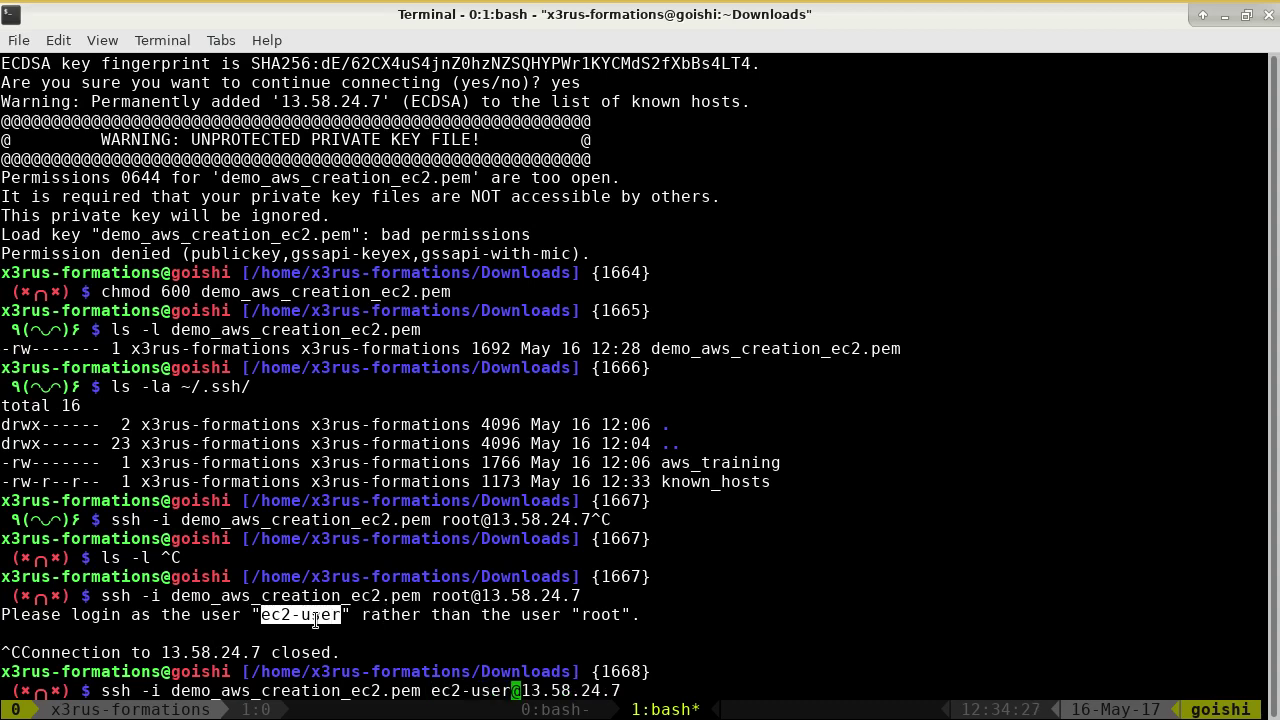
pyautogui.press('Return')
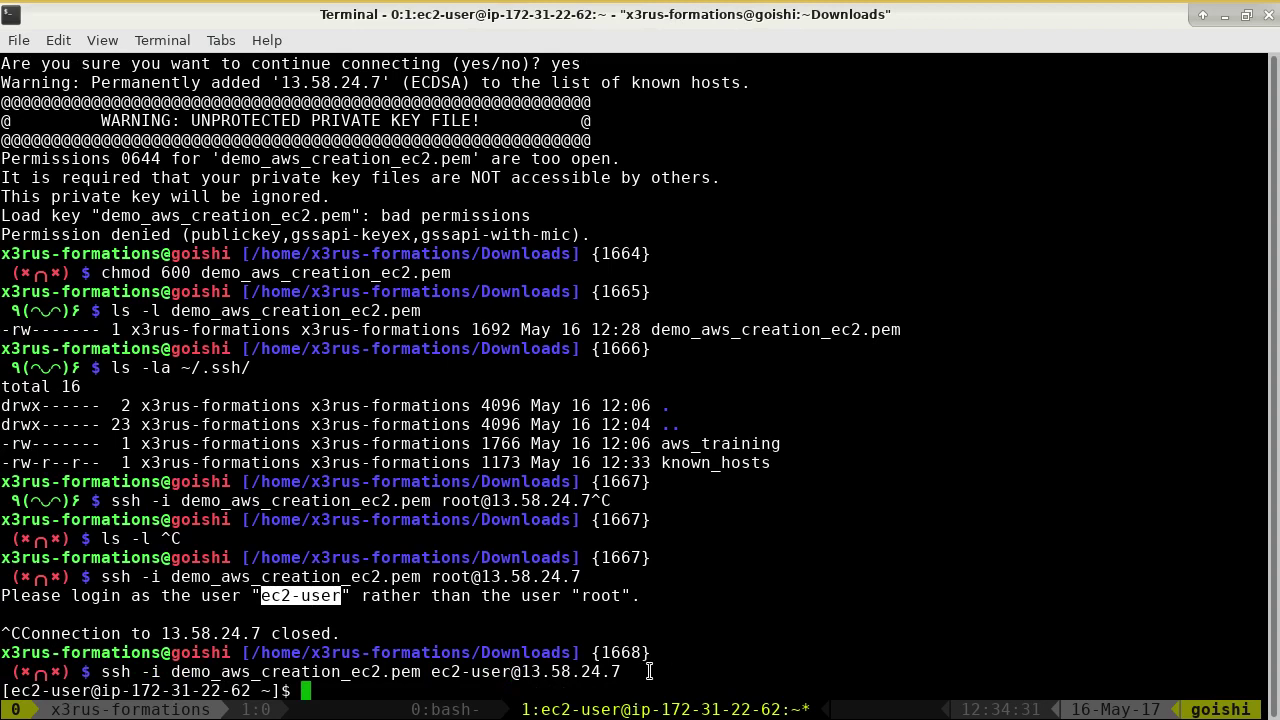
# - List the instance's network interfaces with ip addr show, noting private IP 172.31.22.62
pyautogui.moveTo(521, 675); pyautogui.dragTo(622, 675)
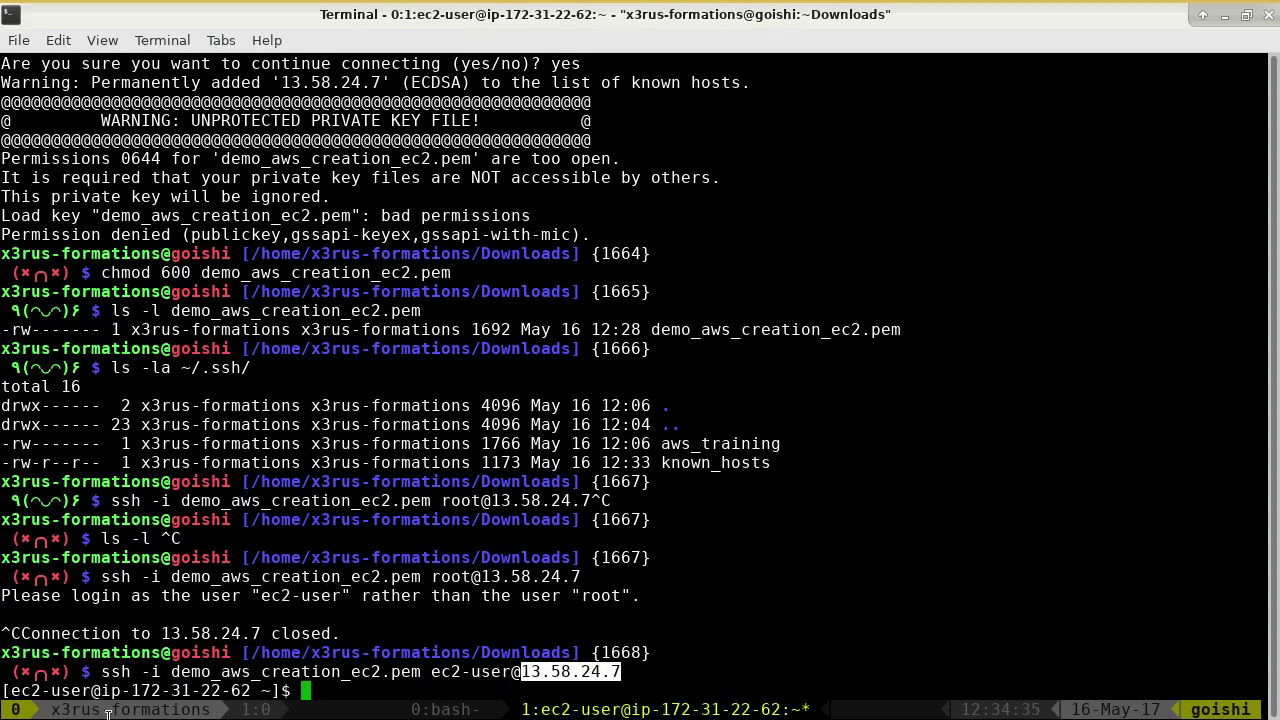
pyautogui.moveTo(133, 690); pyautogui.dragTo(258, 690)
pyautogui.write('ip addr show')
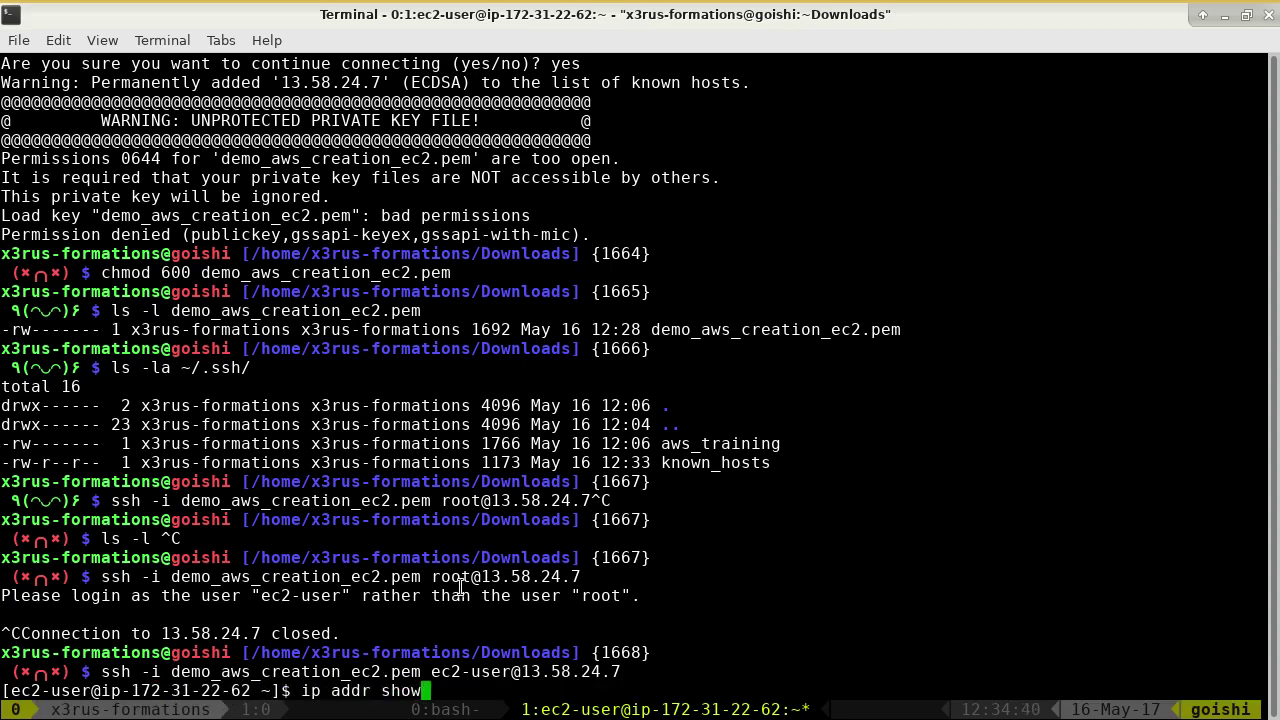
pyautogui.press('Return')
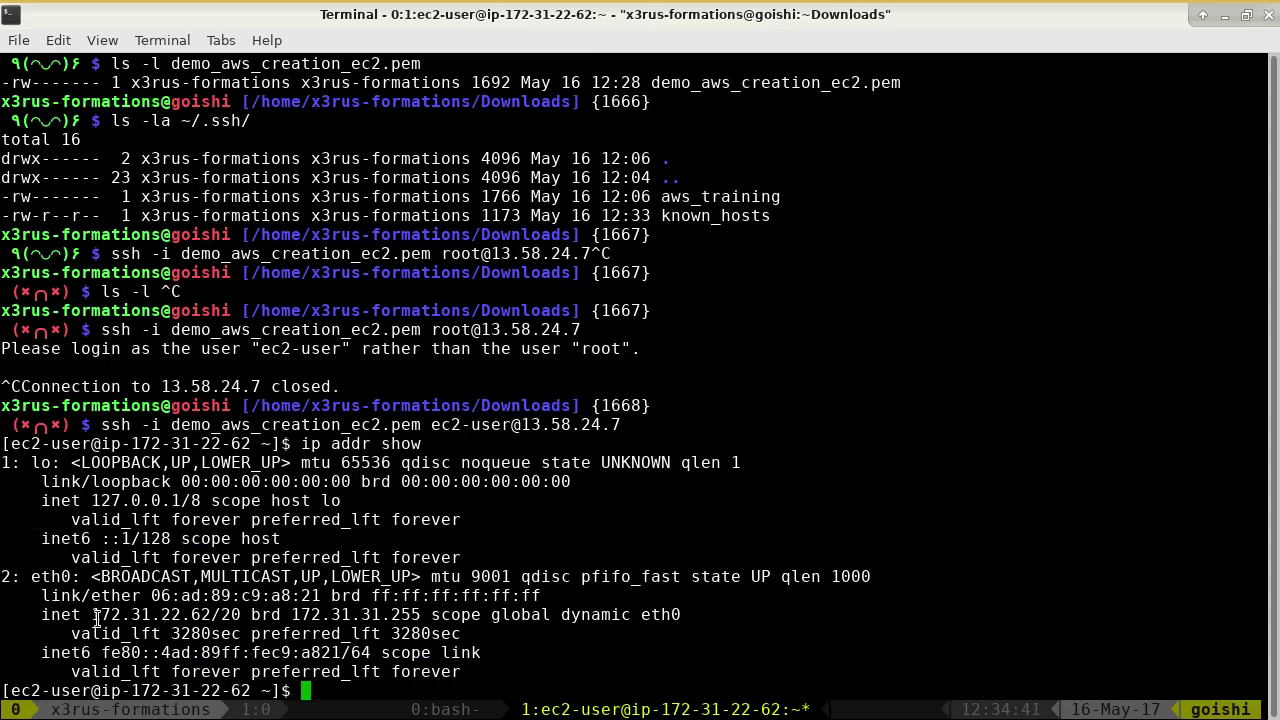
pyautogui.moveTo(92, 614); pyautogui.dragTo(208, 617)
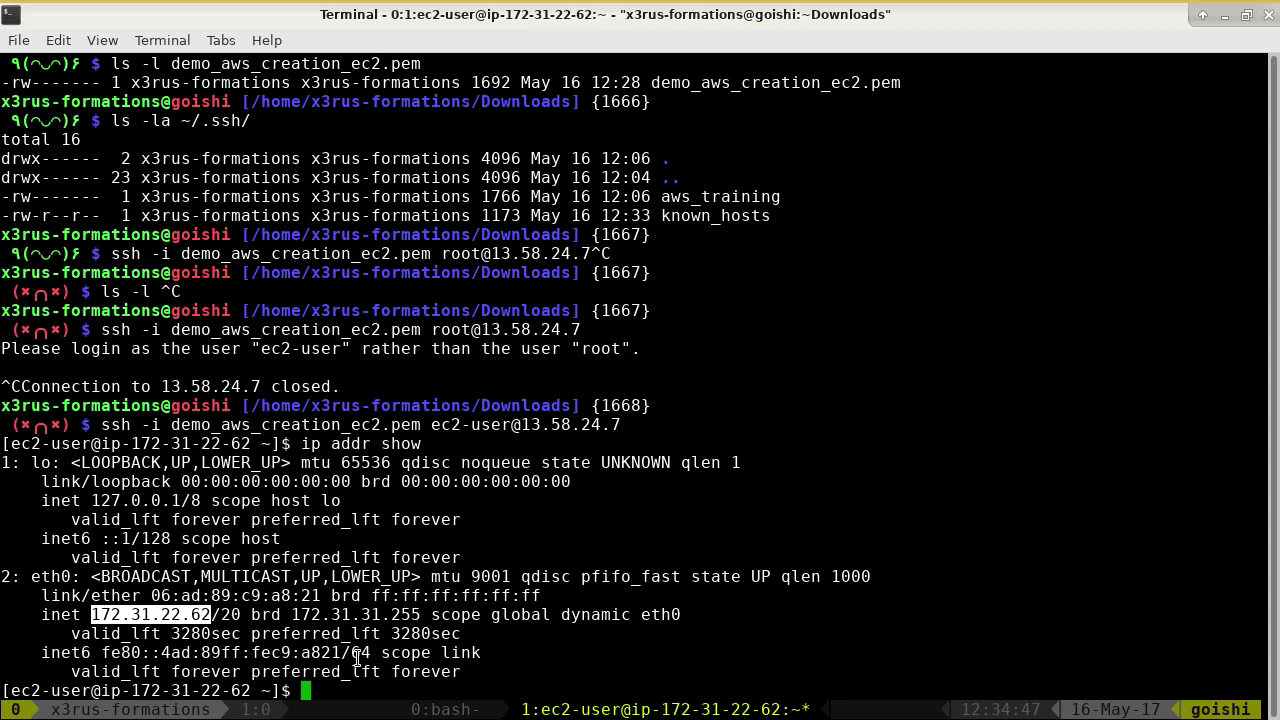
pyautogui.click(358, 660)
# - Show the routing table with route -n and list ec2-user's sudo privileges with sudo -l
pyautogui.write('route -n')
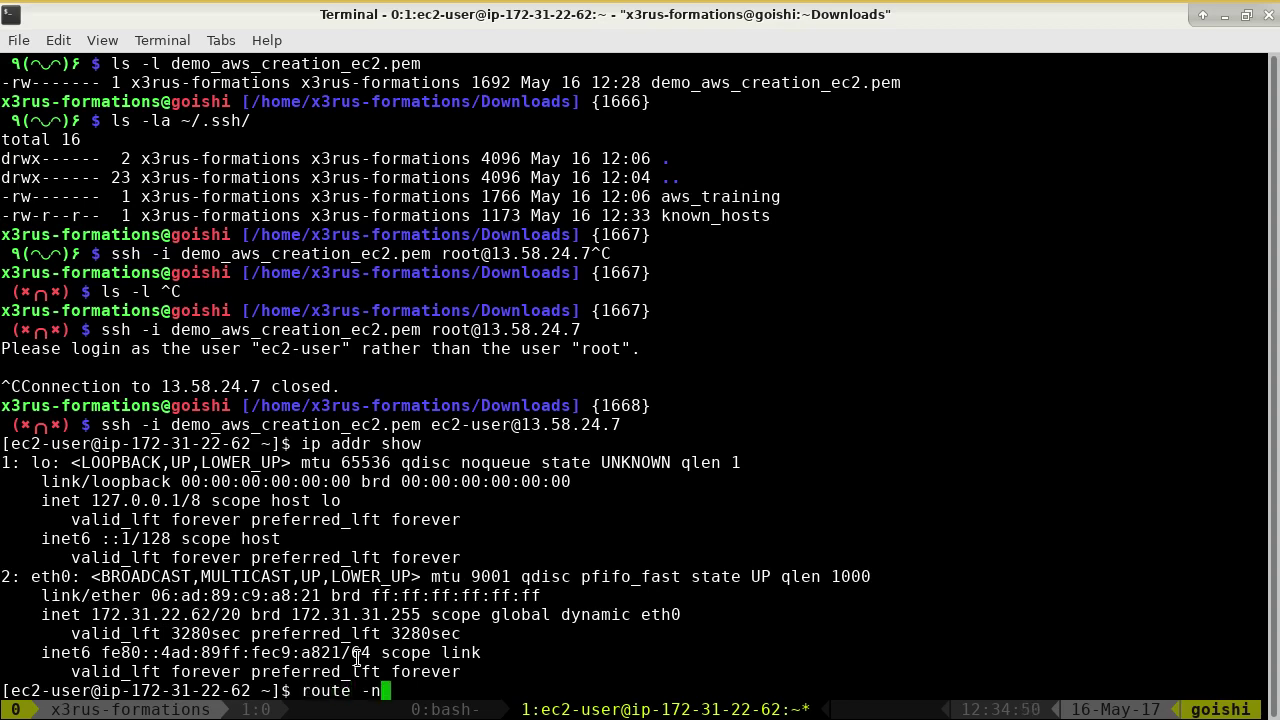
pyautogui.press('Return')
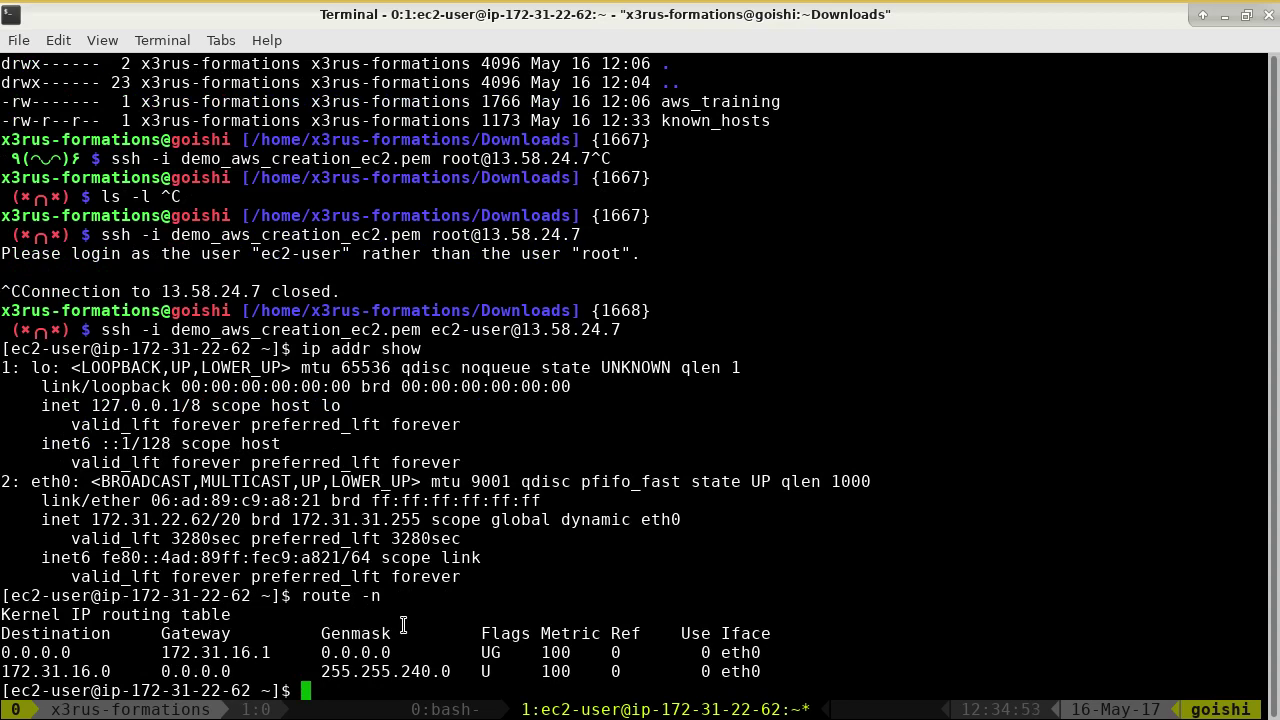
pyautogui.write('sudo -l')
pyautogui.press('Return')
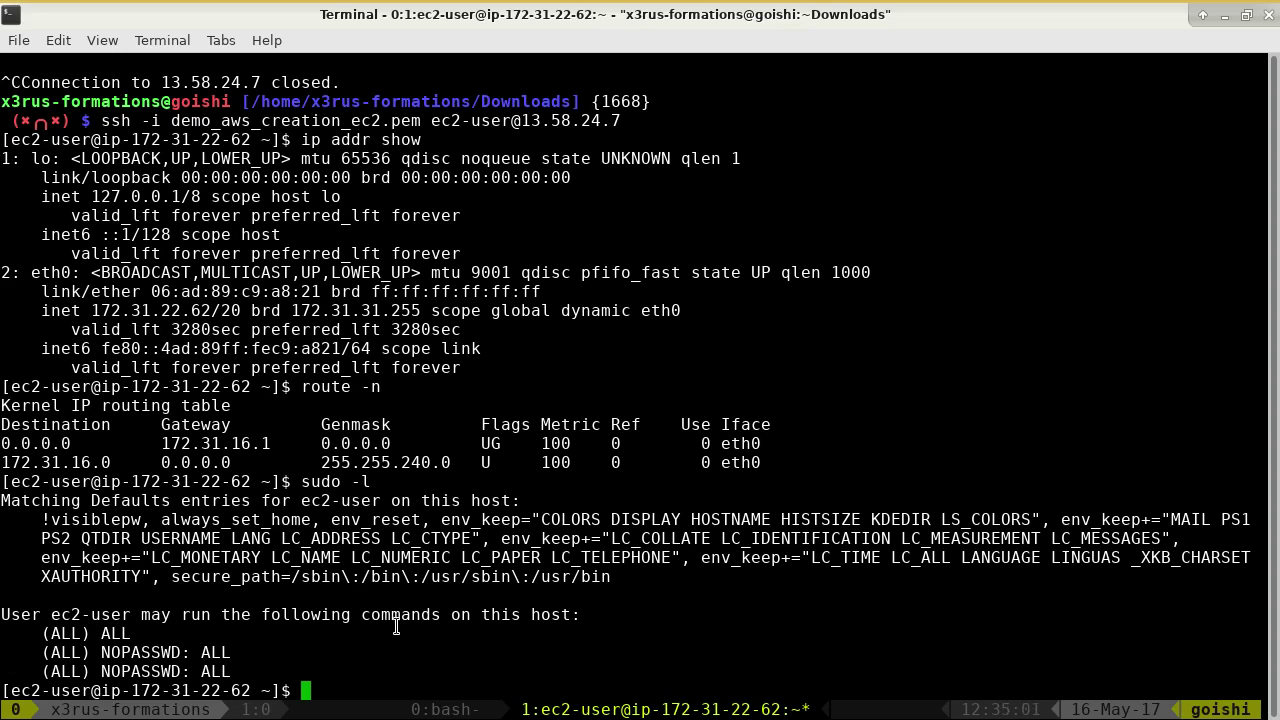
pyautogui.write('yum')
# - Run yum update, which needs root, then retry with sudo and interrupt it
pyautogui.write('update')
pyautogui.press('Return')
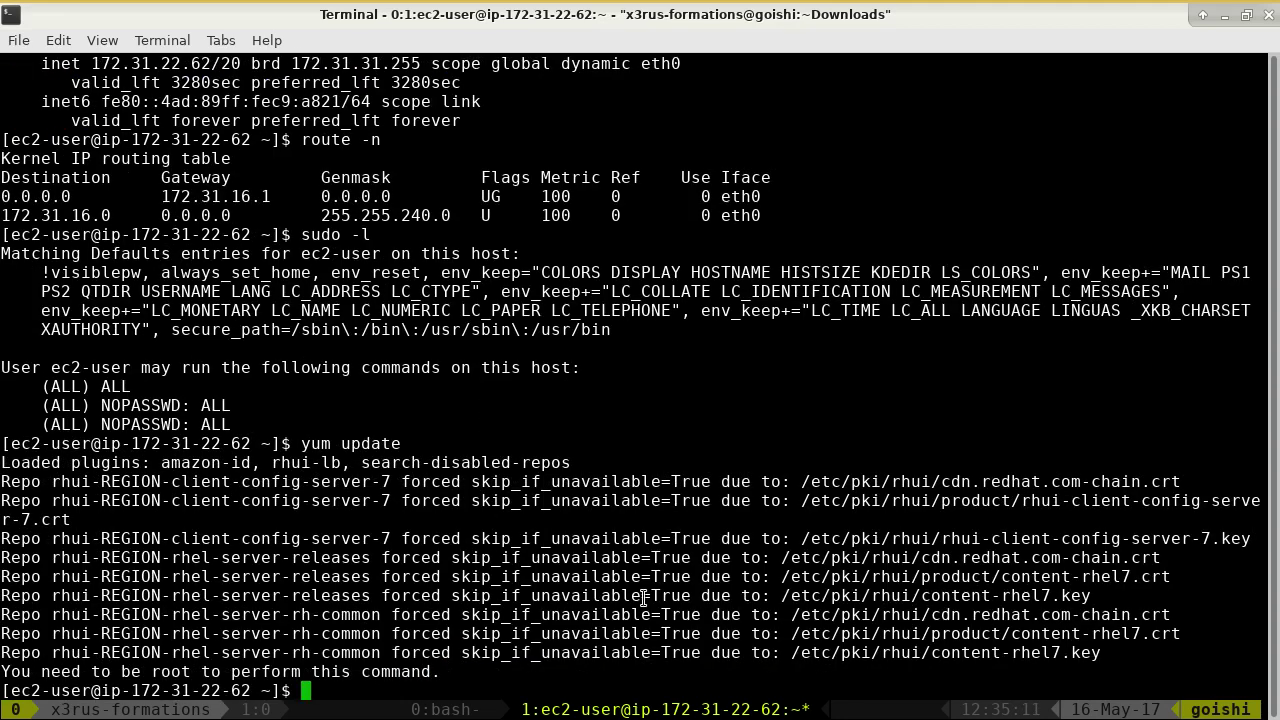
pyautogui.moveTo(72, 671); pyautogui.dragTo(440, 673)
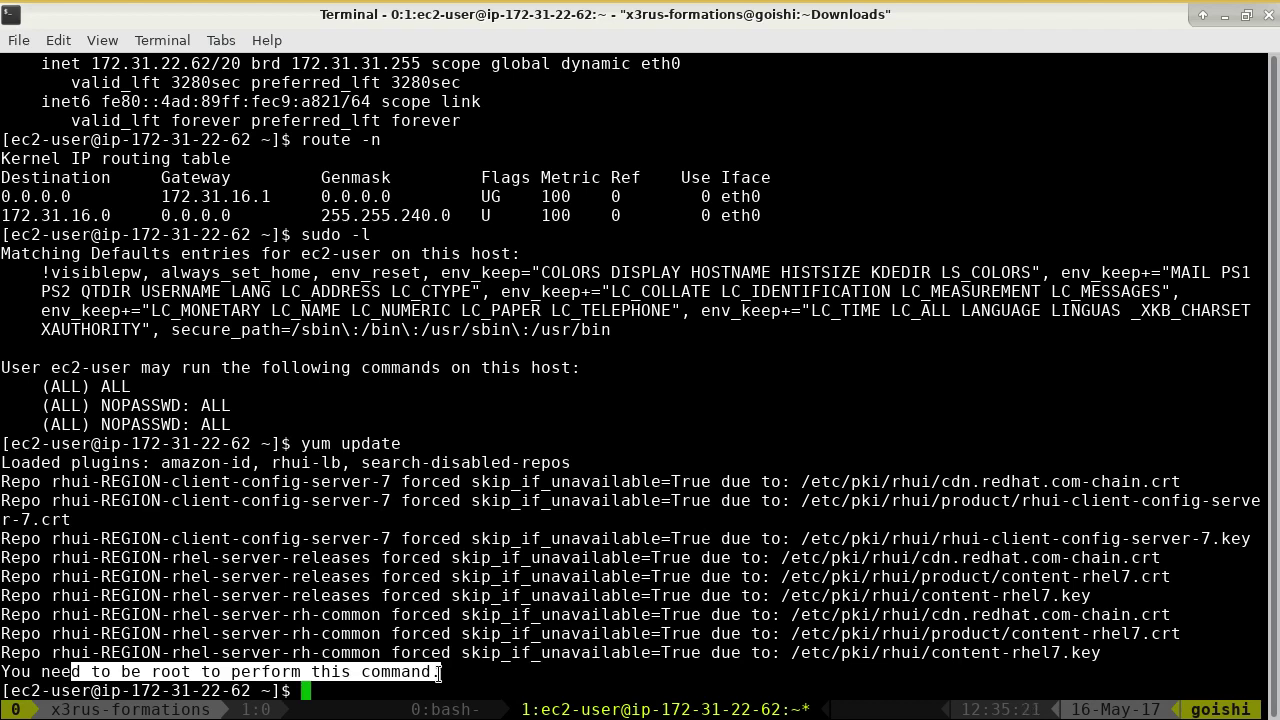
pyautogui.write('sudo yum update')
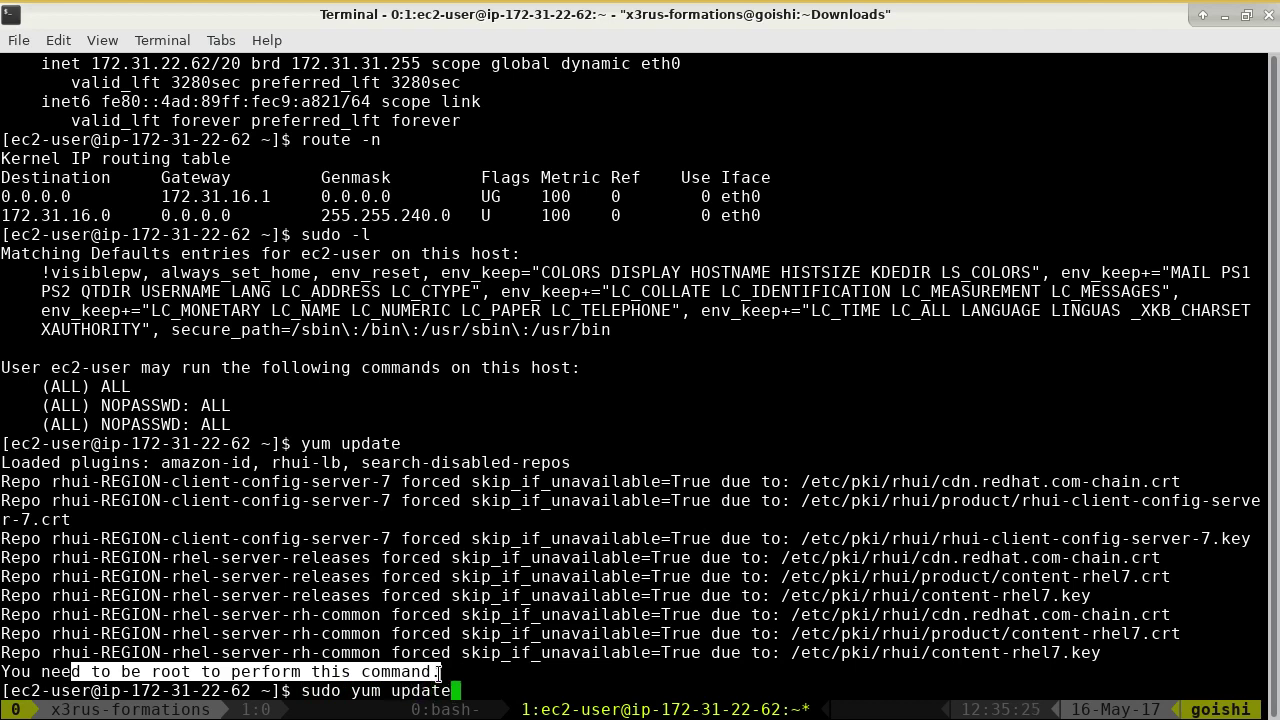
pyautogui.press('Return')
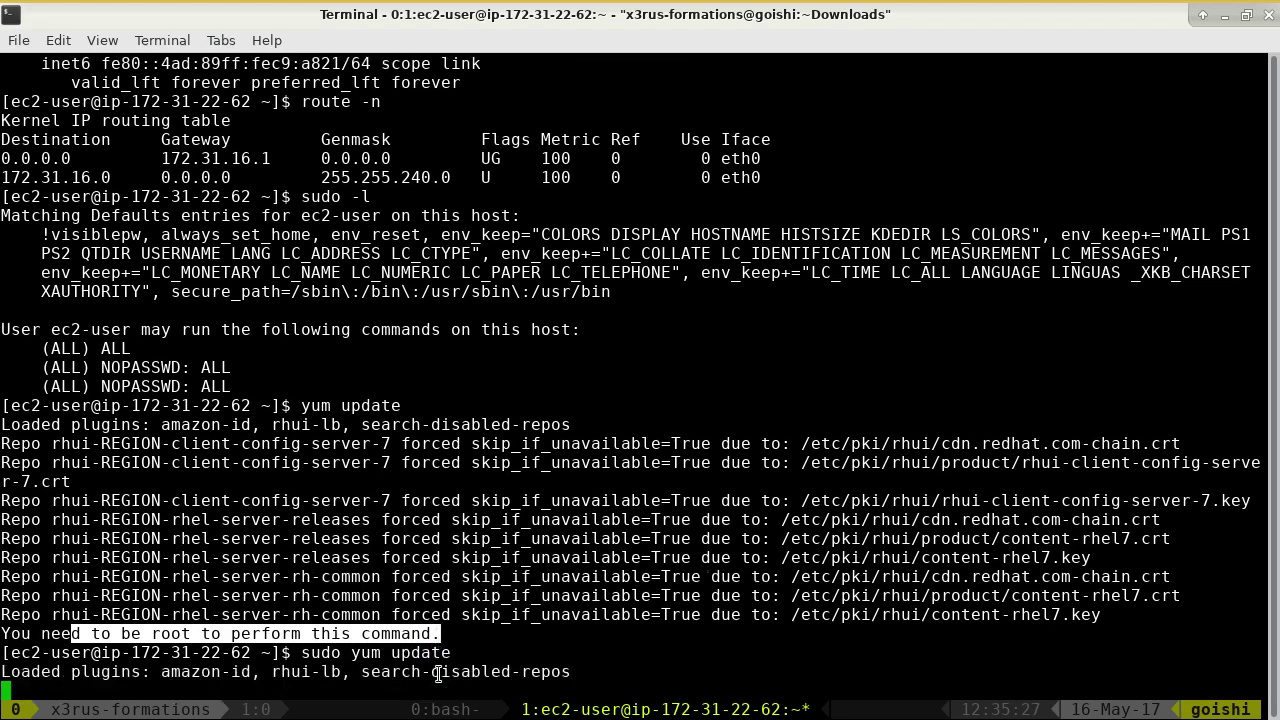
pyautogui.hotkey('ctrl', 'c')
# - Change the command to sudo yum check-update and run it
pyautogui.press('Up')
pyautogui.press('Left')
pyautogui.hotkey('ctrl', 'c')
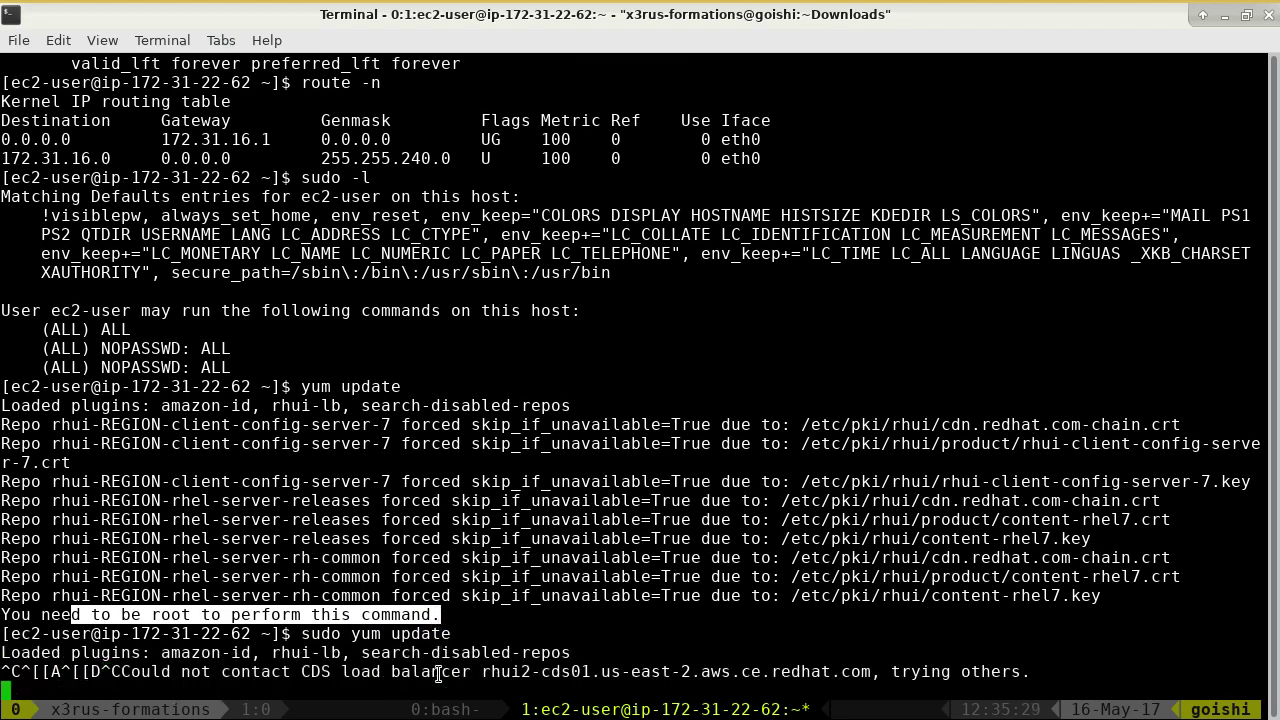
pyautogui.hotkey('ctrl', 'c')
pyautogui.press('Up')
pyautogui.press('Left')
pyautogui.press('Left')
pyautogui.press('Left')
pyautogui.press('Left')
pyautogui.press('Left')
pyautogui.press('Left')
pyautogui.write('ceck')
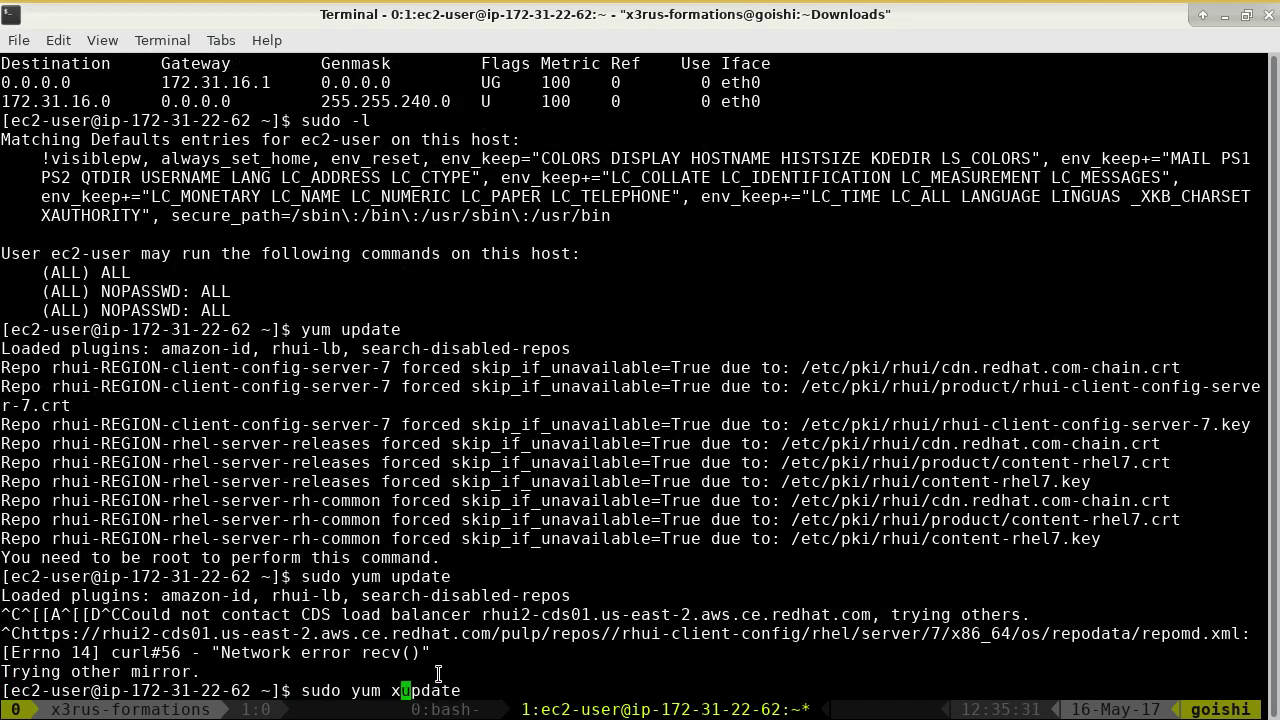
pyautogui.press('Left')
pyautogui.press('Left')
pyautogui.press('Left')
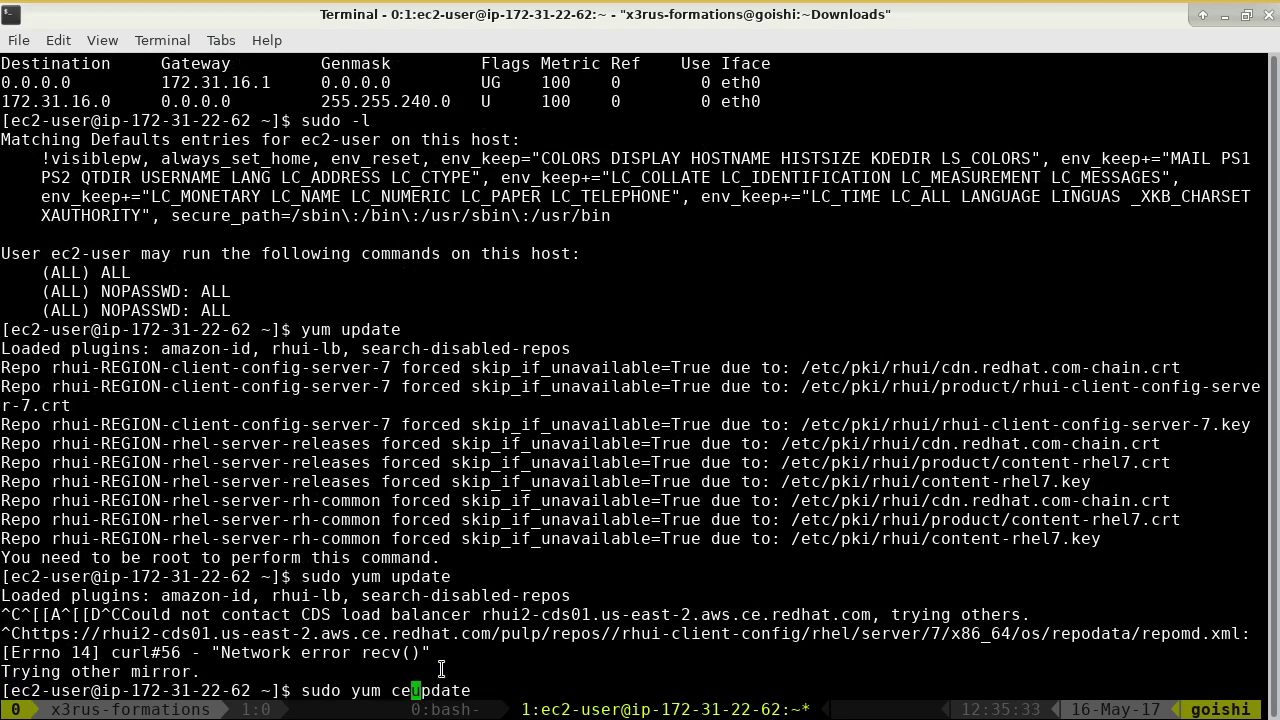
pyautogui.write('h')
pyautogui.press('Right')
pyautogui.press('Right')
pyautogui.press('Right')
pyautogui.write('-')
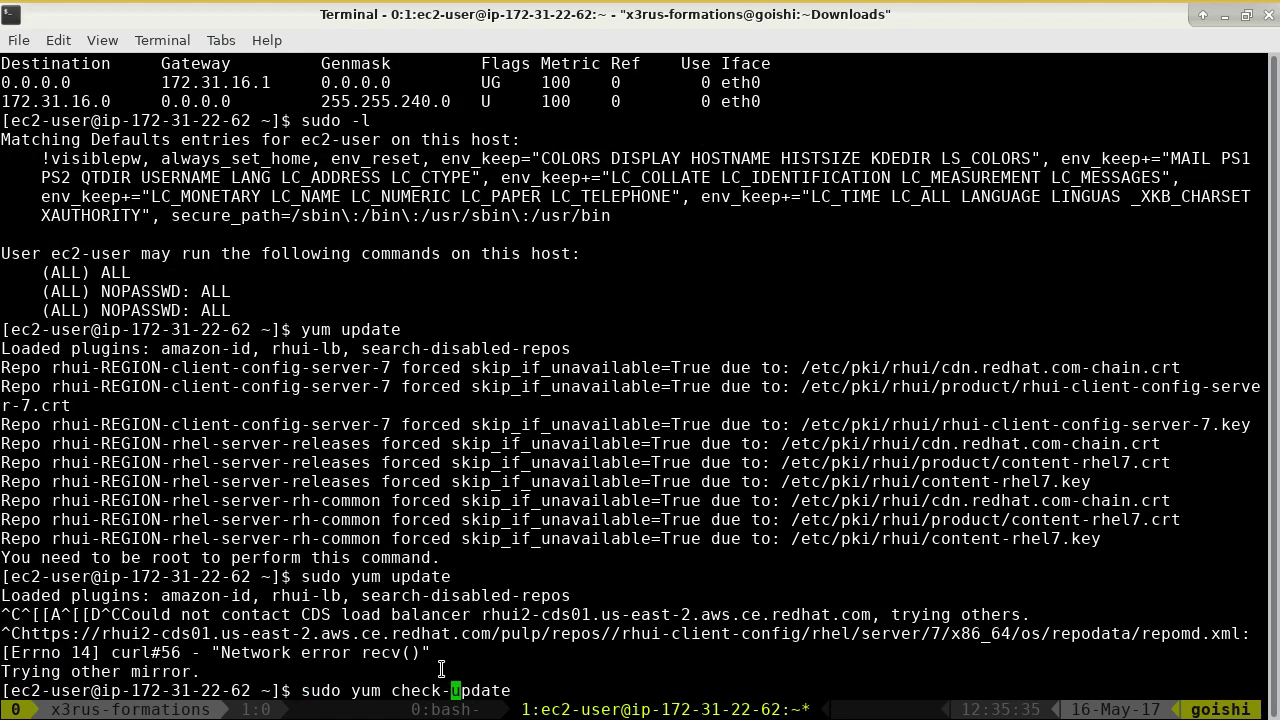
pyautogui.press('Return')
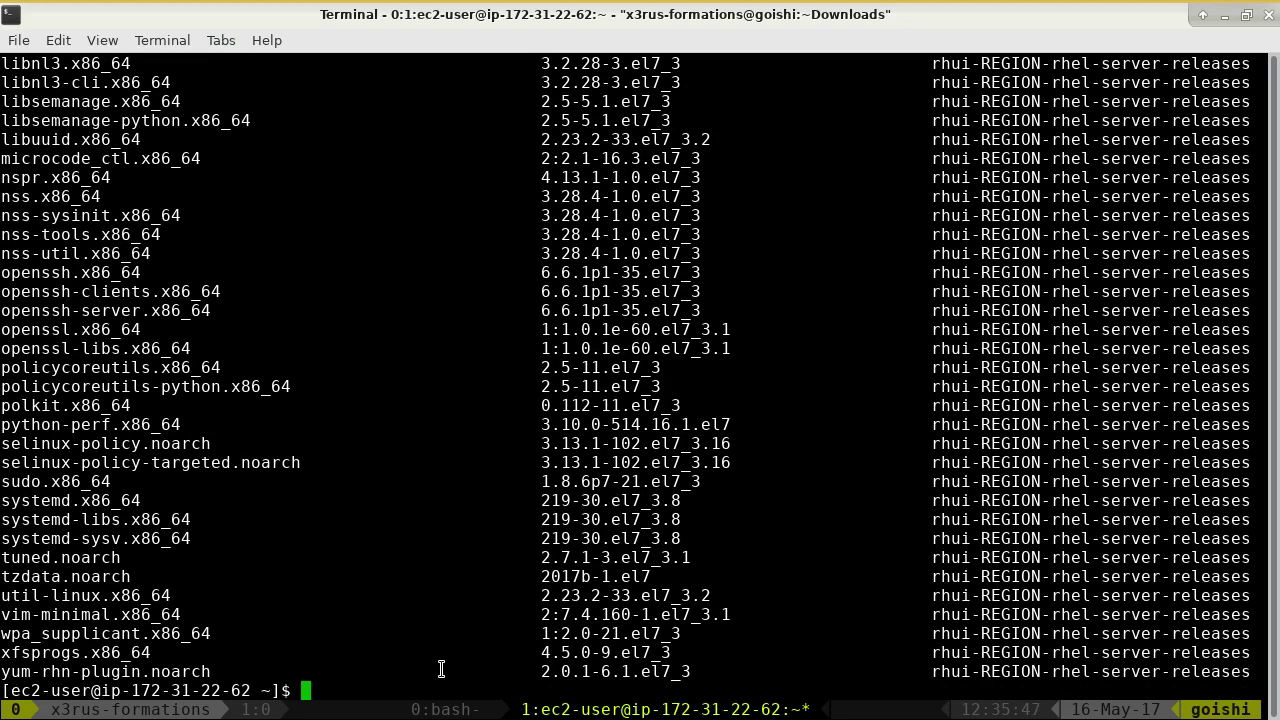
# - Scroll back through the available-updates list and repository lines in tmux copy mode
pyautogui.hotkey('ctrl', 'b')
pyautogui.press('[')
pyautogui.press('Up')
pyautogui.press('Up')
pyautogui.press('Up')
pyautogui.press('Up')
pyautogui.press('Up')
pyautogui.press('Up')
pyautogui.press('Up')
pyautogui.press('Up')
pyautogui.press('Up')
pyautogui.press('Up')
pyautogui.press('Up')
pyautogui.press('Up')
pyautogui.press('Up')
pyautogui.press('Up')
pyautogui.press('Up')
pyautogui.press('Up')
pyautogui.press('Up')
pyautogui.press('Up')
pyautogui.press('Up')
pyautogui.press('Up')
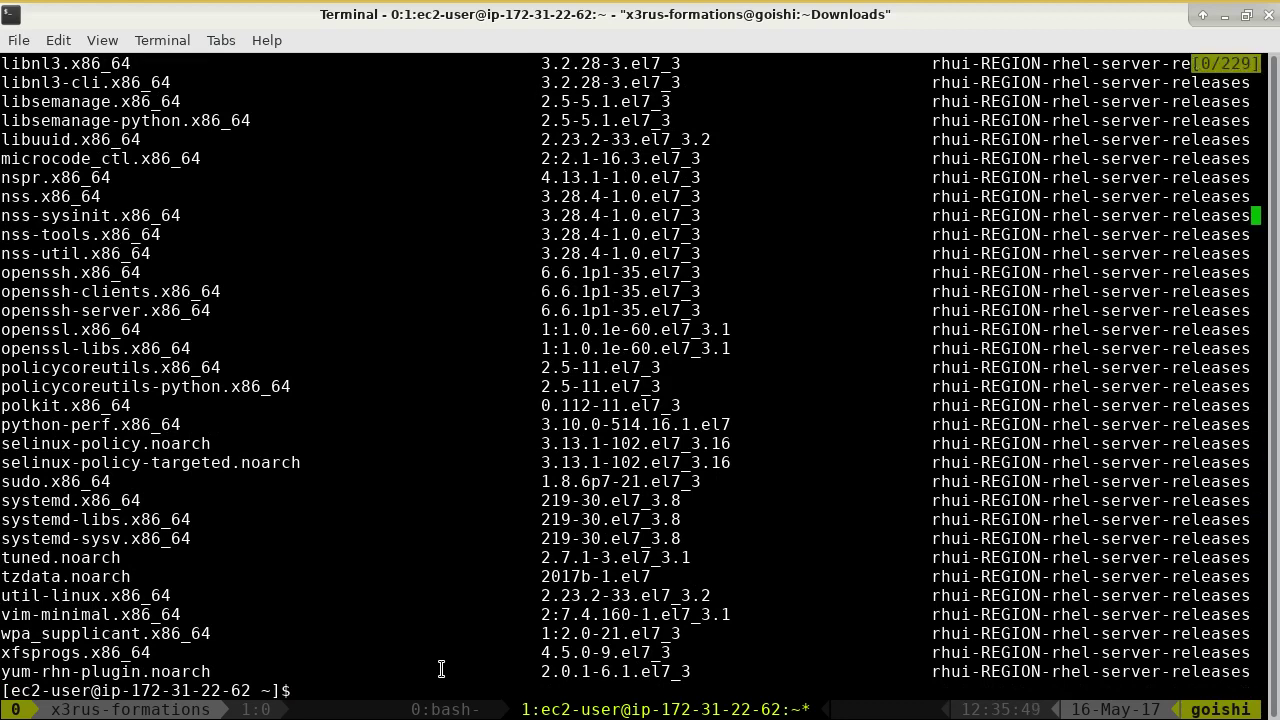
pyautogui.press('Up')
pyautogui.press('Up')
pyautogui.press('Up')
pyautogui.press('Up')
pyautogui.press('Up')
pyautogui.press('Up')
pyautogui.press('Up')
pyautogui.press('Up')
pyautogui.press('Up')
pyautogui.press('Up')
pyautogui.press('Up')
pyautogui.press('Up')
pyautogui.press('Up')
pyautogui.press('Up')
pyautogui.press('Up')
pyautogui.press('Up')
pyautogui.press('Up')
pyautogui.press('Up')
pyautogui.press('Up')
pyautogui.press('Up')
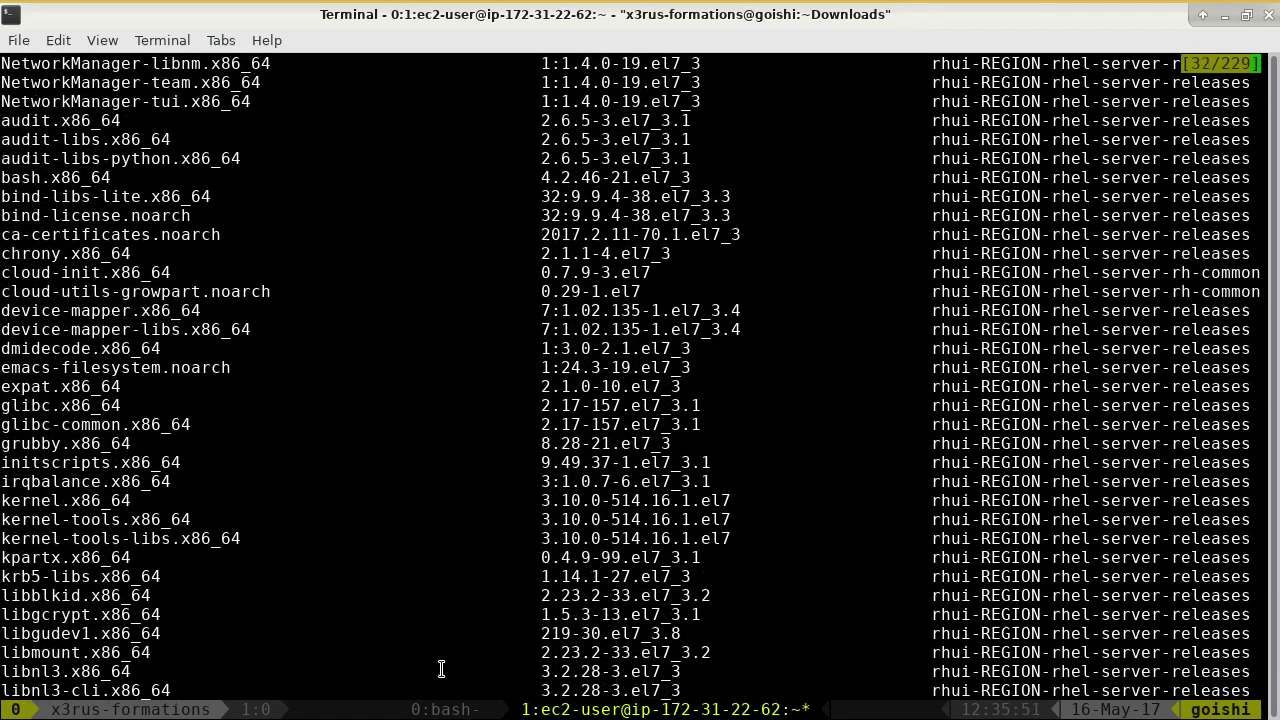
pyautogui.press('Up')
pyautogui.press('Up')
pyautogui.press('Up')
pyautogui.press('Up')
pyautogui.press('Up')
pyautogui.press('Up')
pyautogui.press('Up')
pyautogui.press('Up')
pyautogui.press('Up')
pyautogui.press('Up')
pyautogui.press('Up')
pyautogui.press('Up')
pyautogui.press('Up')
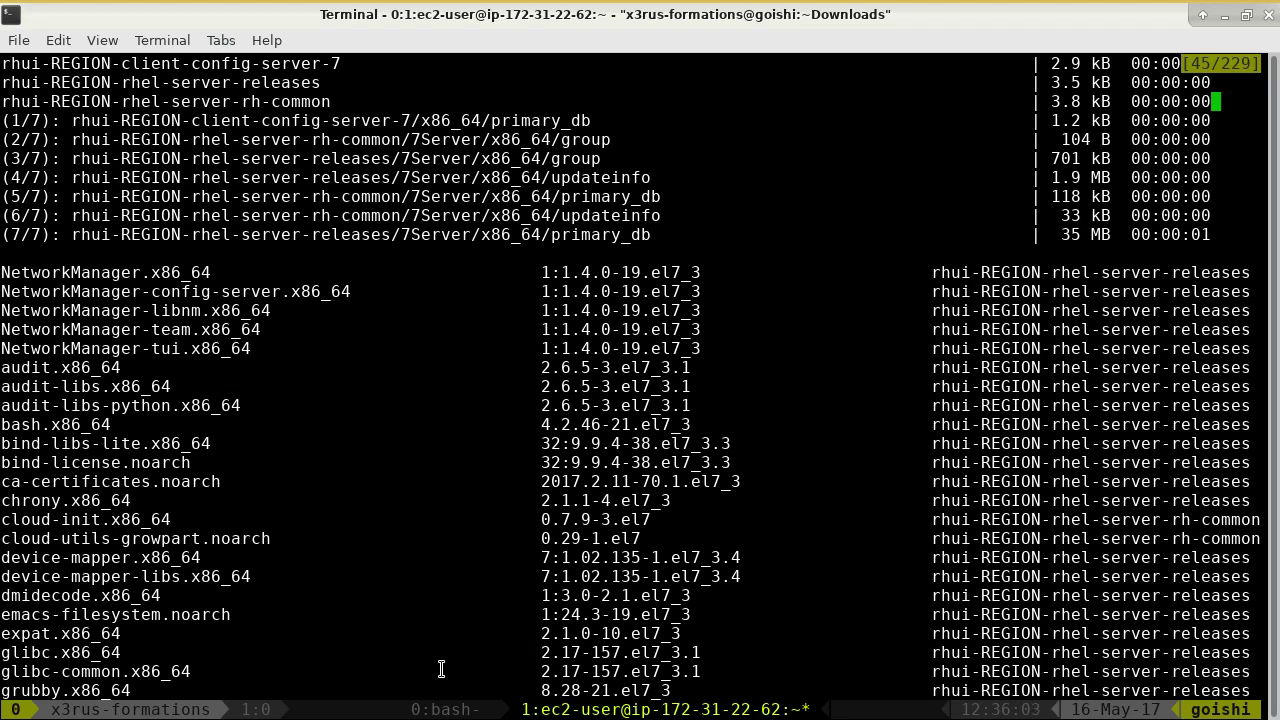
pyautogui.press('q')
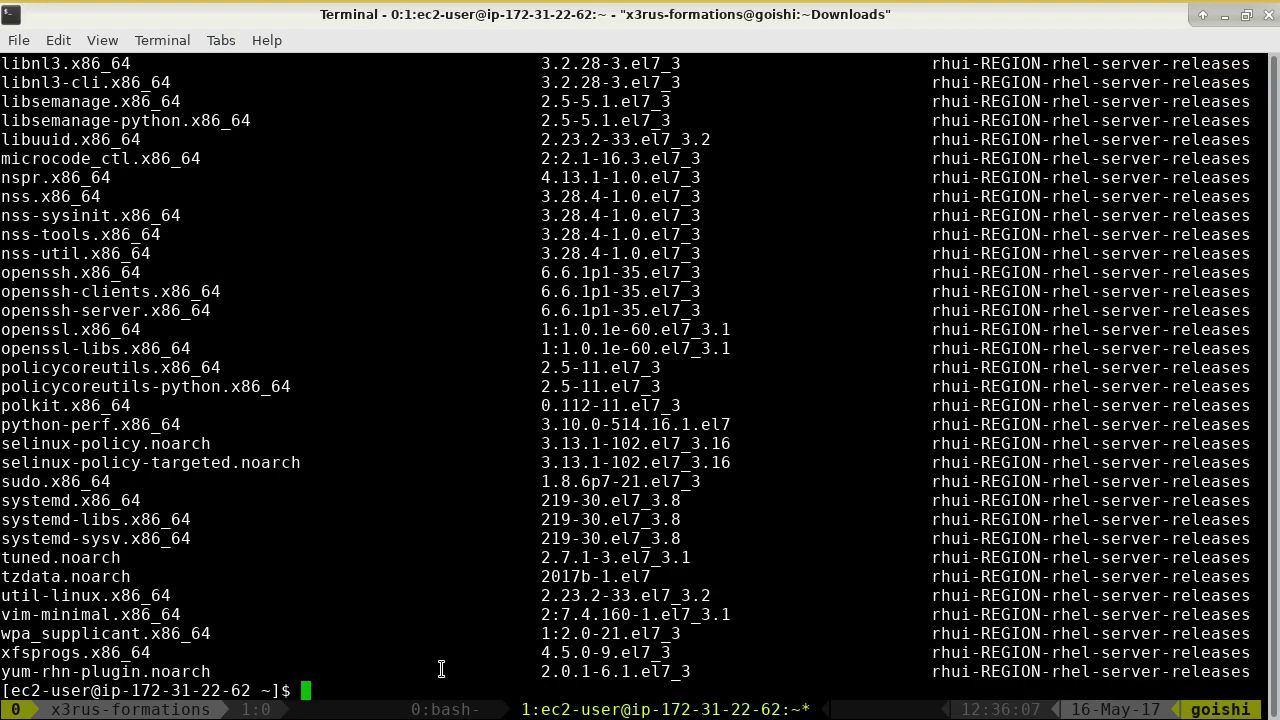
# - Read the GitHub 02-service-EC2.md guide down to the 'Modifier le type d'instance' section
pyautogui.hotkey('alt', 'Tab')
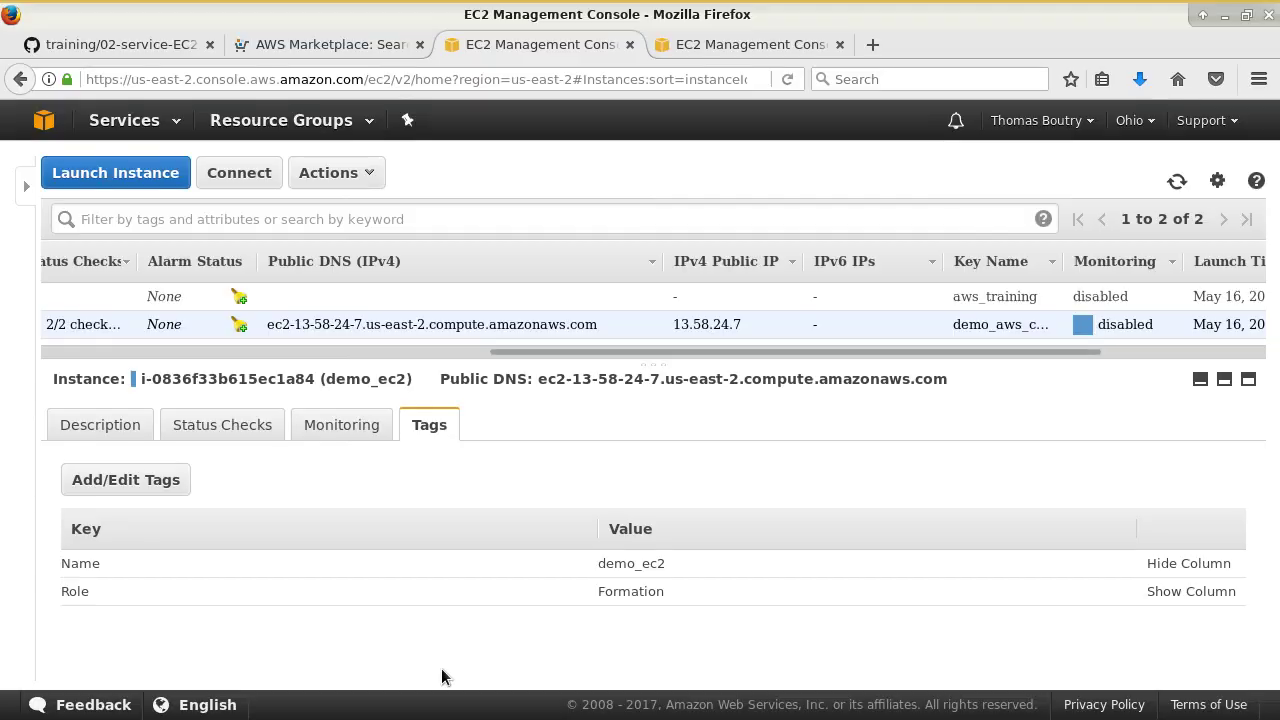
pyautogui.click(159, 44)
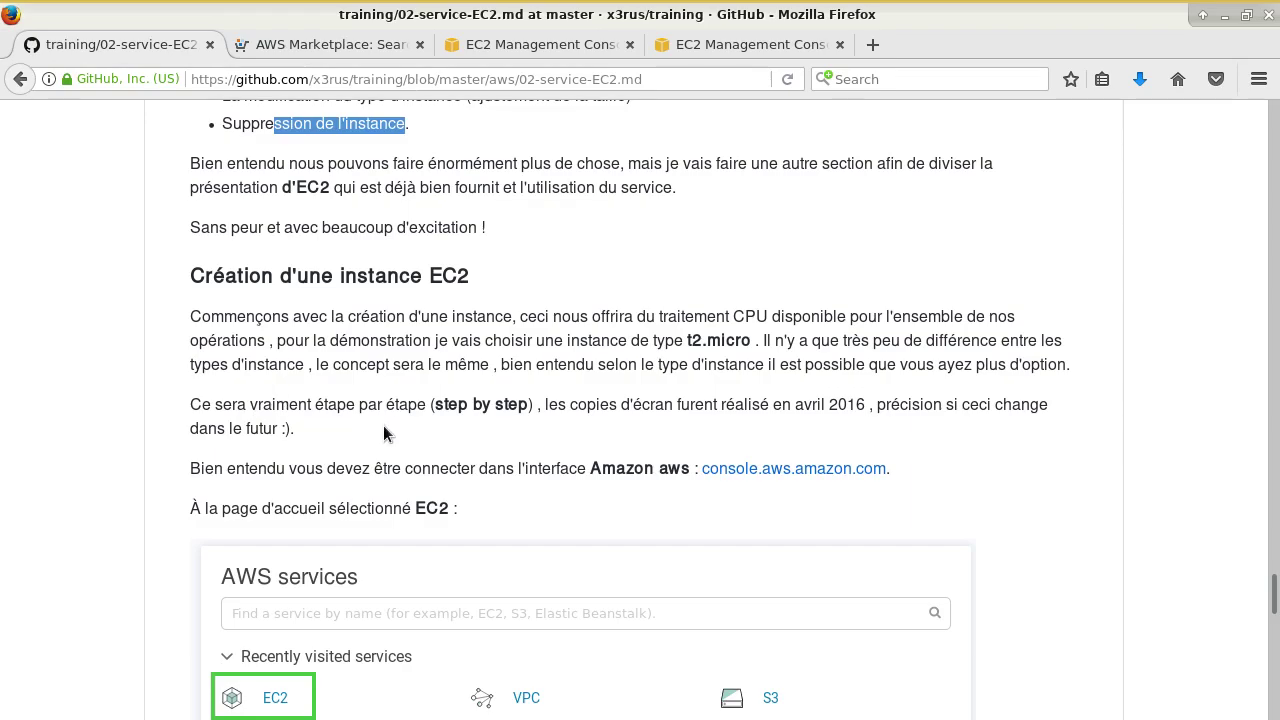
pyautogui.scroll(-20, 383, 425)
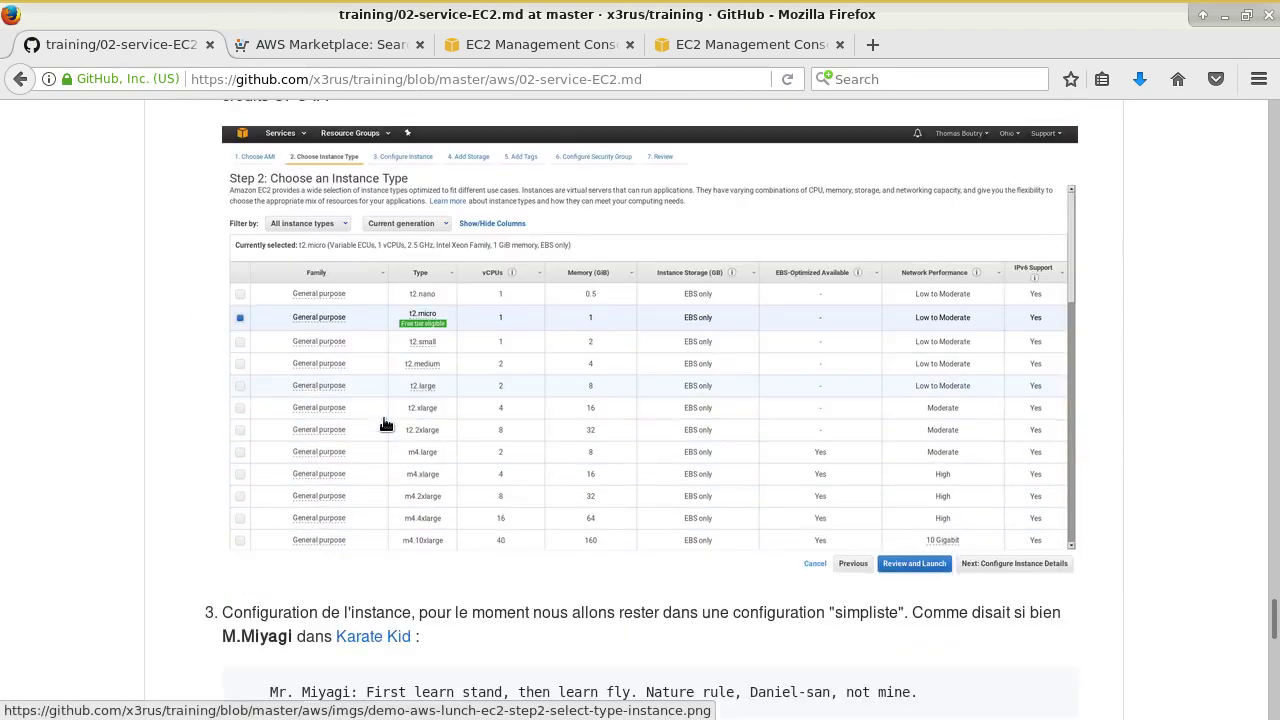
pyautogui.scroll(-15, 386, 416)
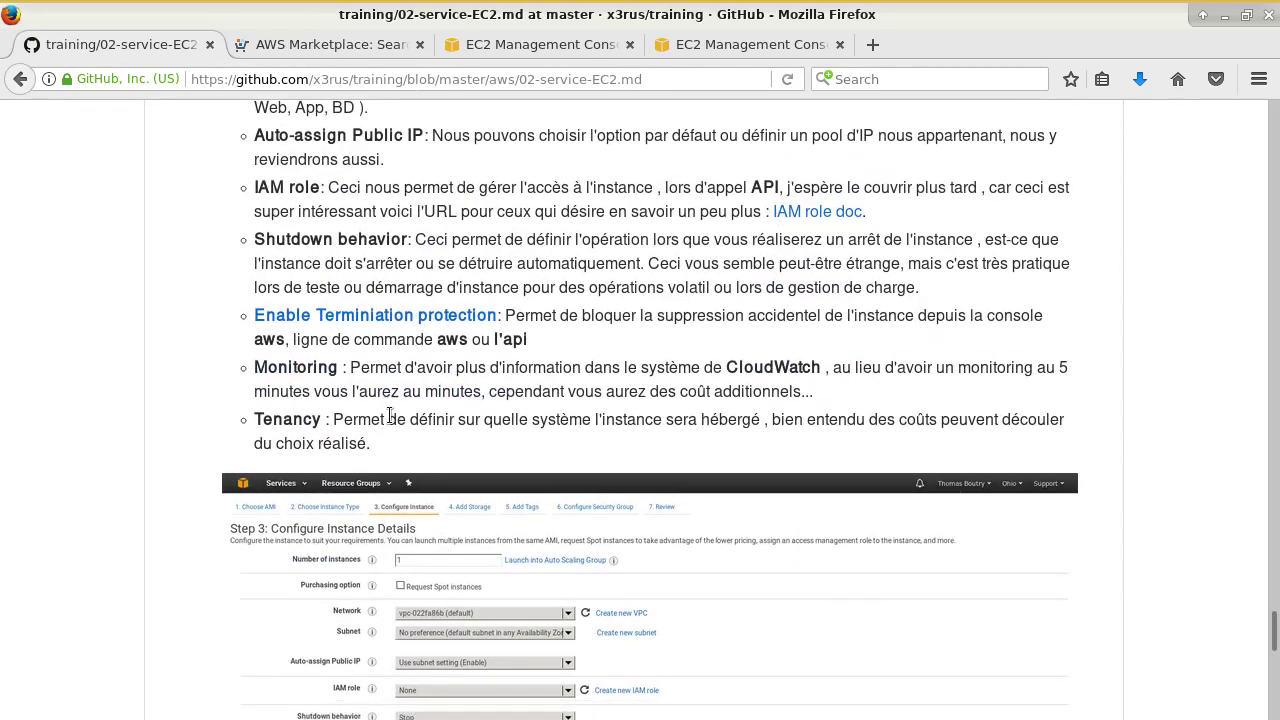
pyautogui.scroll(-15, 389, 416)
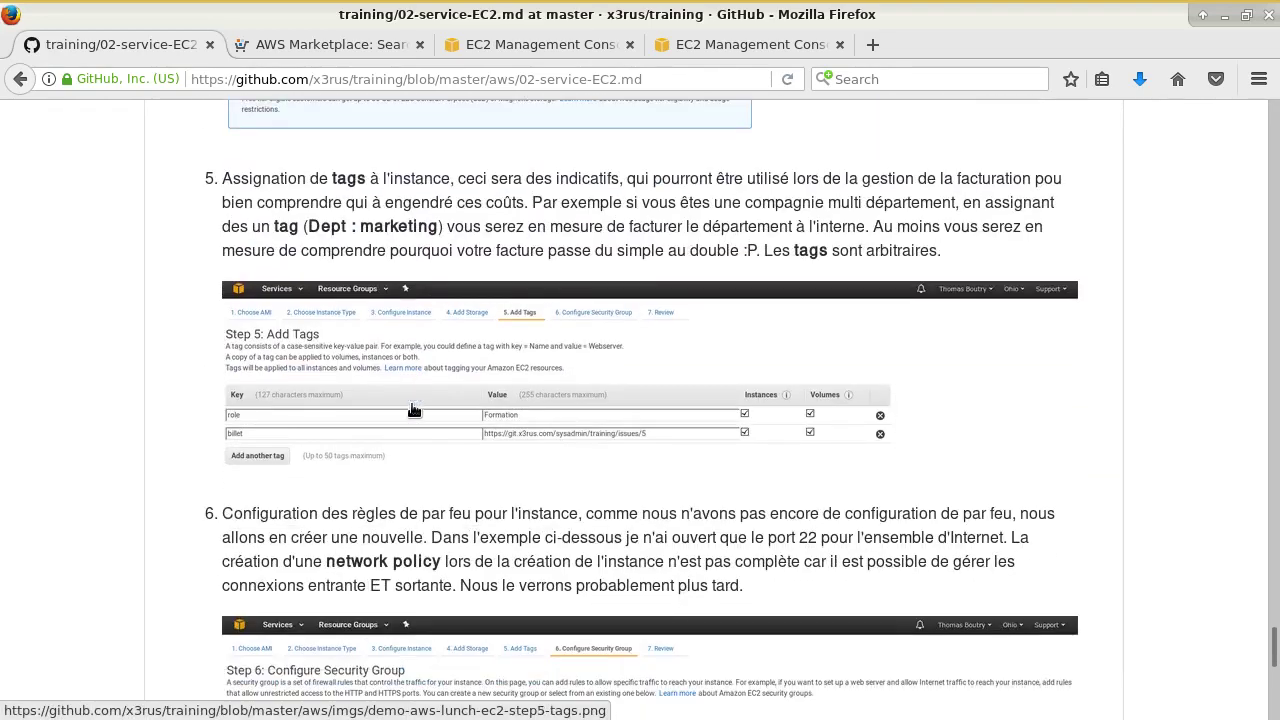
pyautogui.scroll(-20, 411, 402)
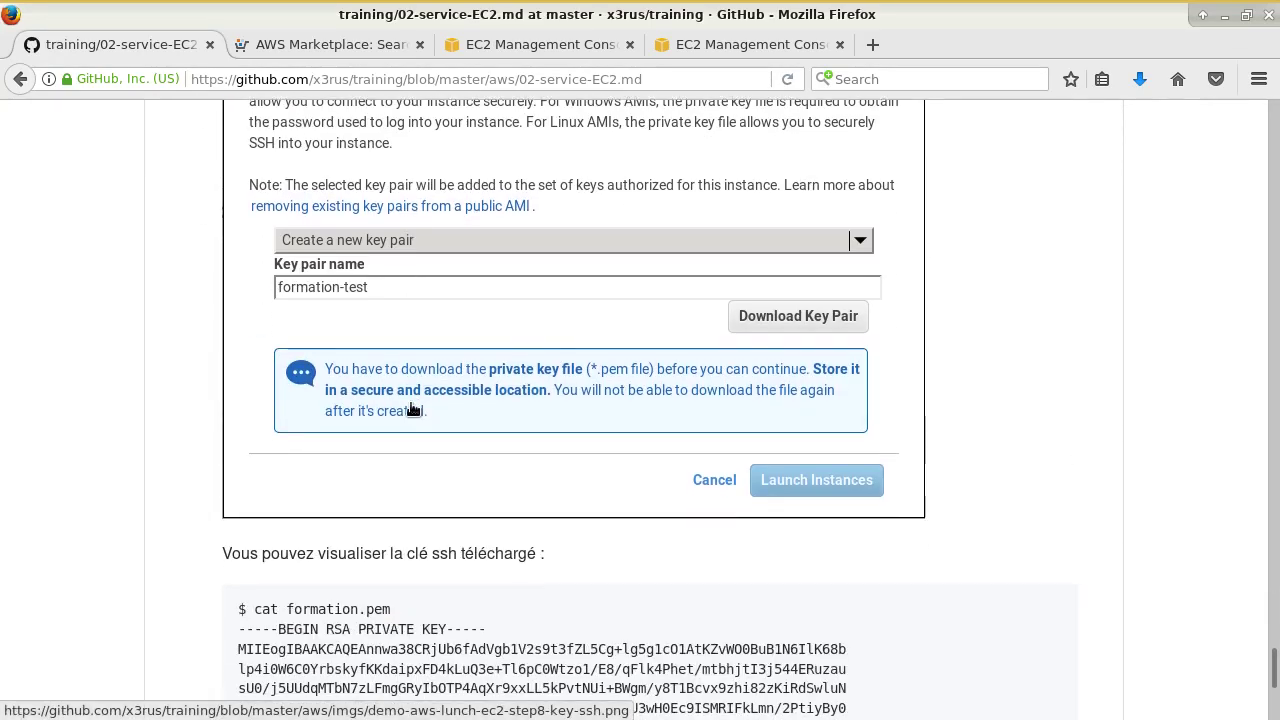
pyautogui.scroll(-15, 413, 408)
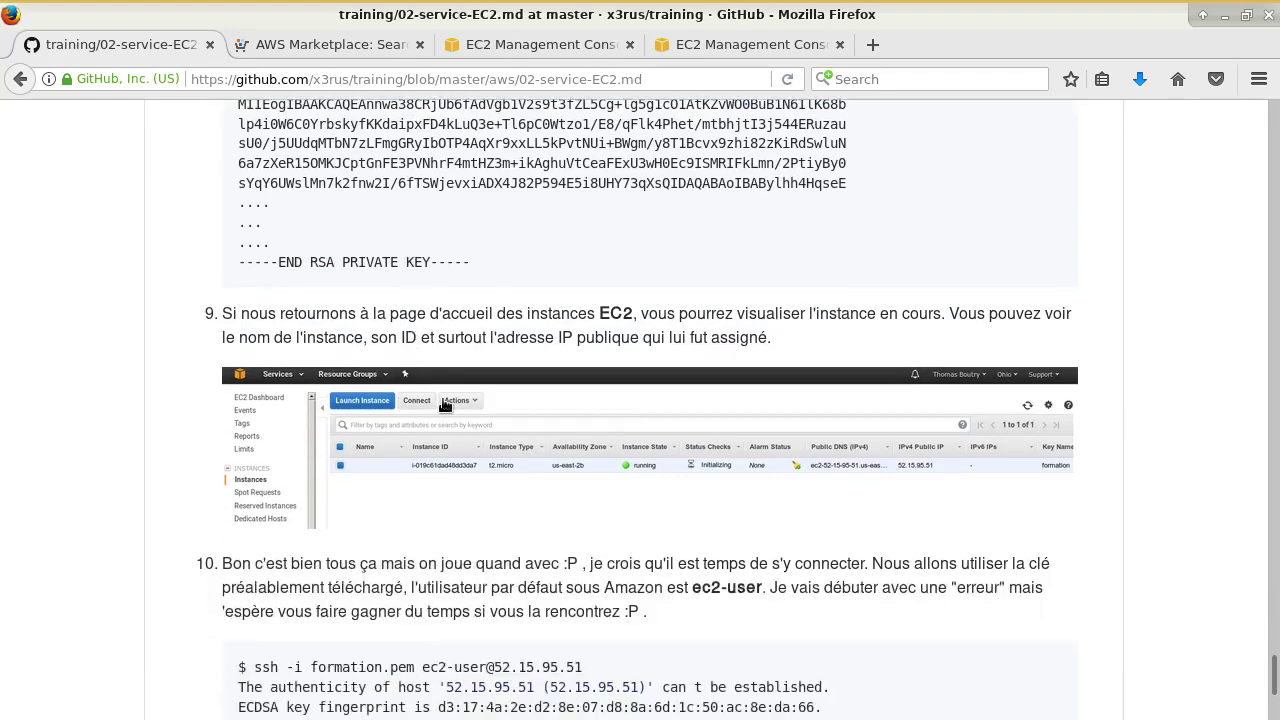
pyautogui.scroll(-12, 463, 422)
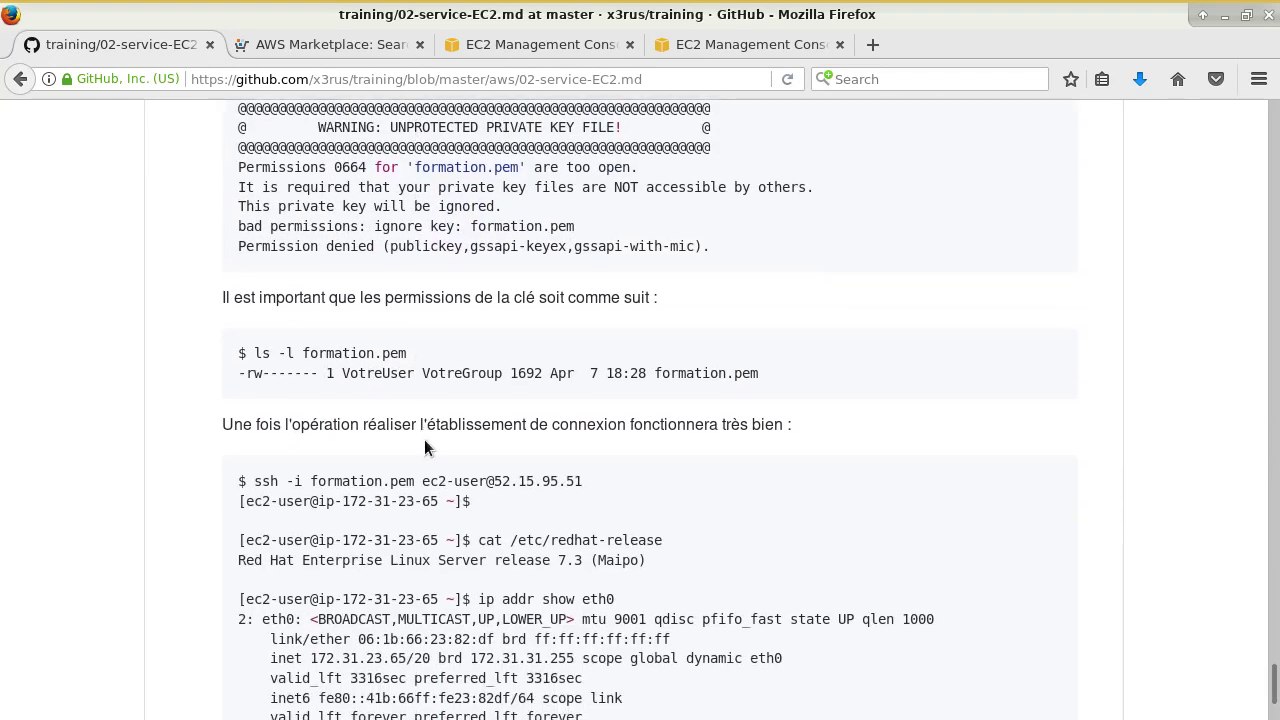
pyautogui.scroll(-8, 192, 435)
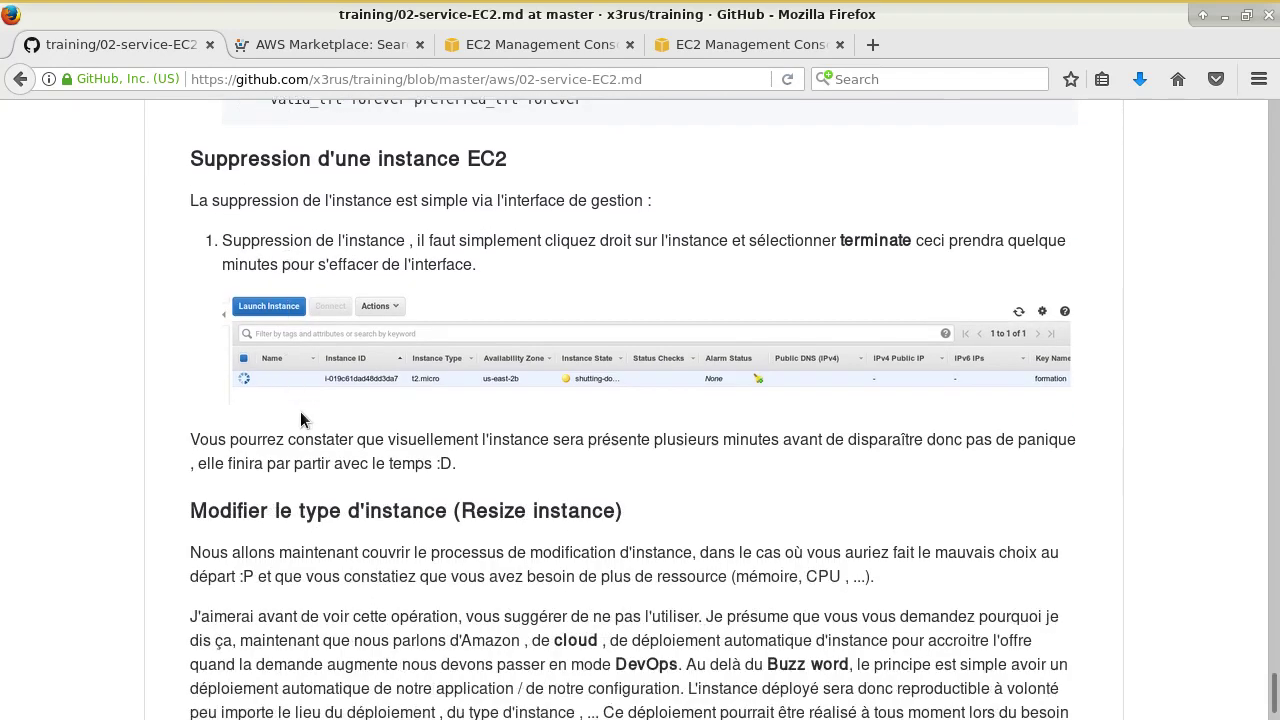
pyautogui.scroll(3, 358, 430)
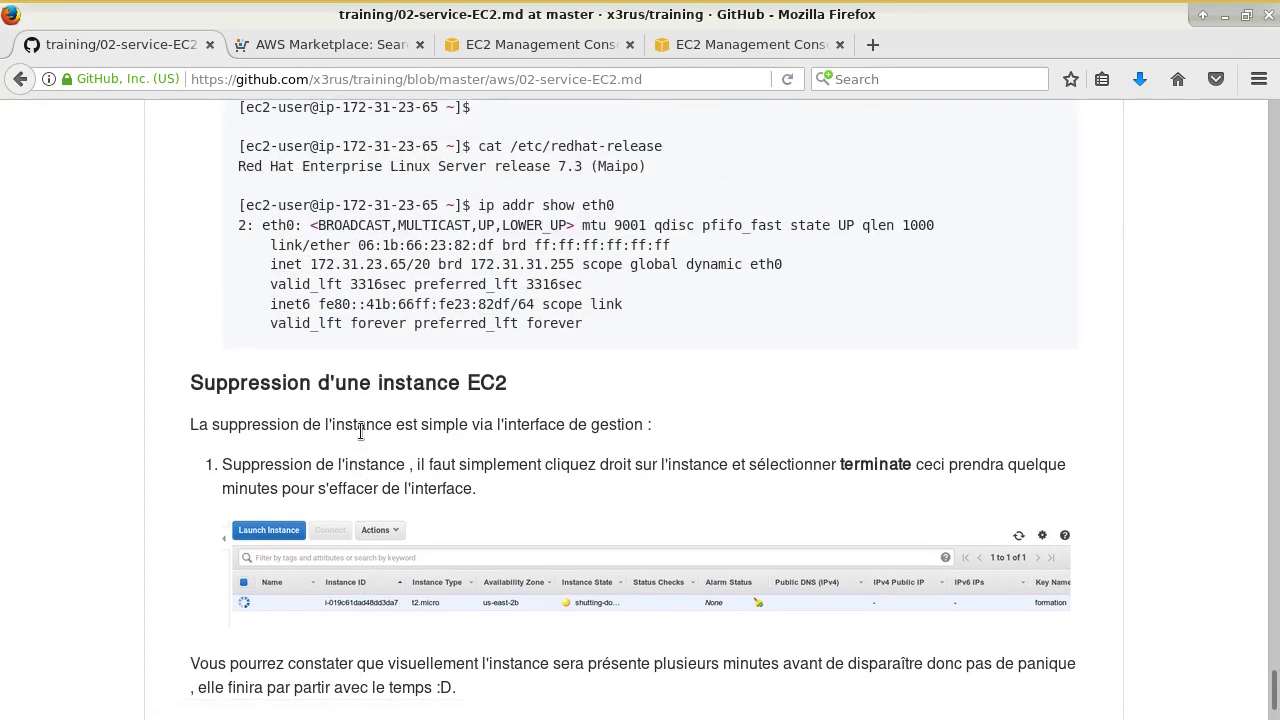
pyautogui.scroll(-7, 470, 440)
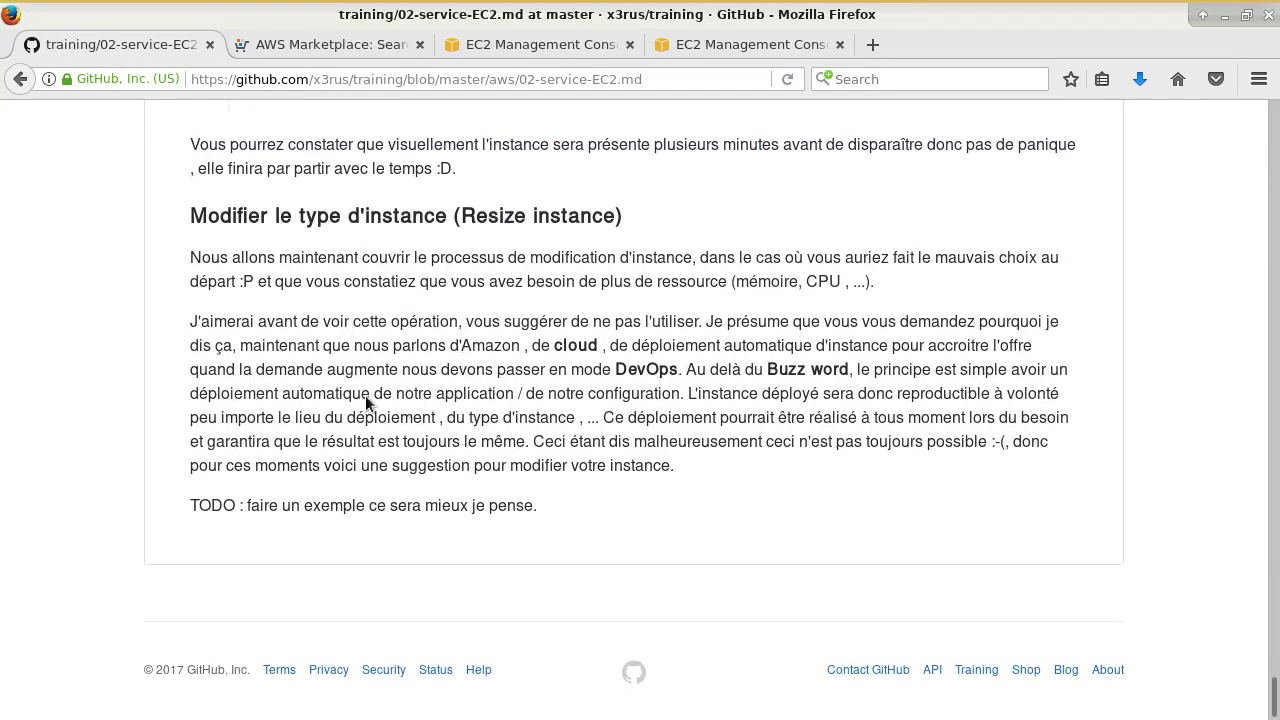
pyautogui.moveTo(530, 503); pyautogui.dragTo(196, 503)
pyautogui.click(534, 466)
# - Show the Xeon CPU details with cat /proc/cpuinfo and memory usage with free -m
pyautogui.hotkey('alt', 'Tab')
pyautogui.write('c')
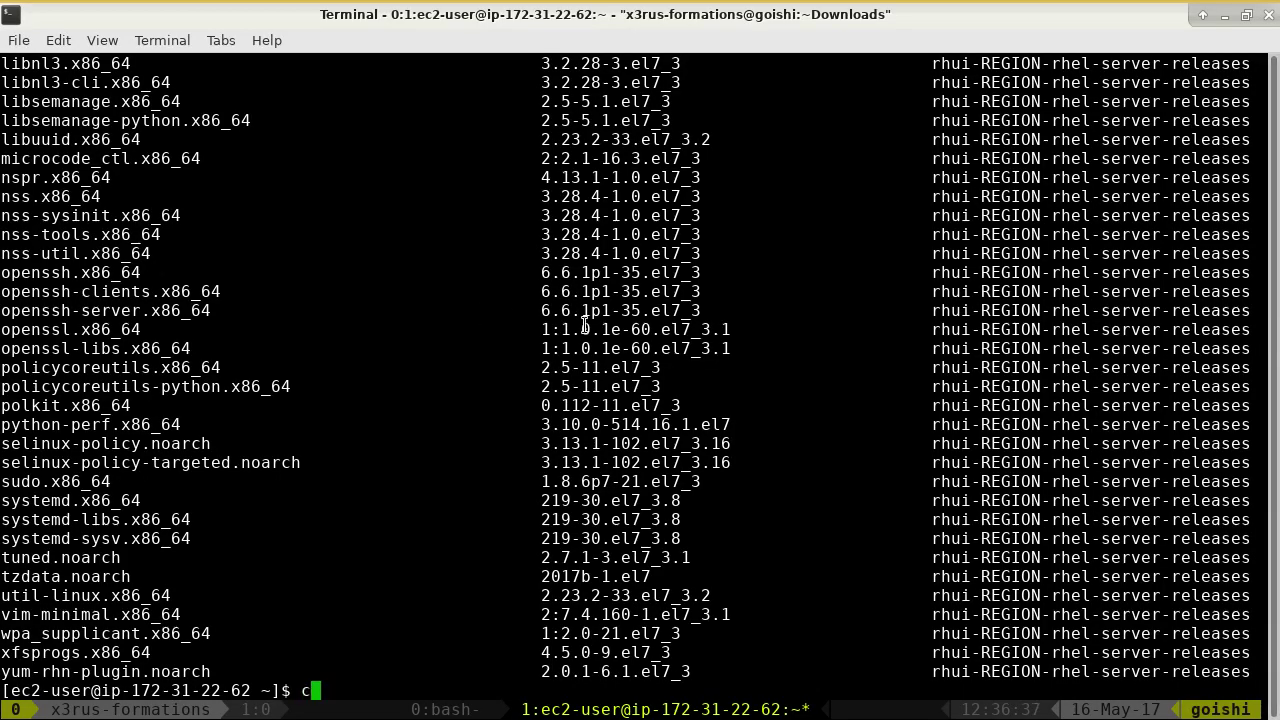
pyautogui.write('at /proc/cpuinfo')
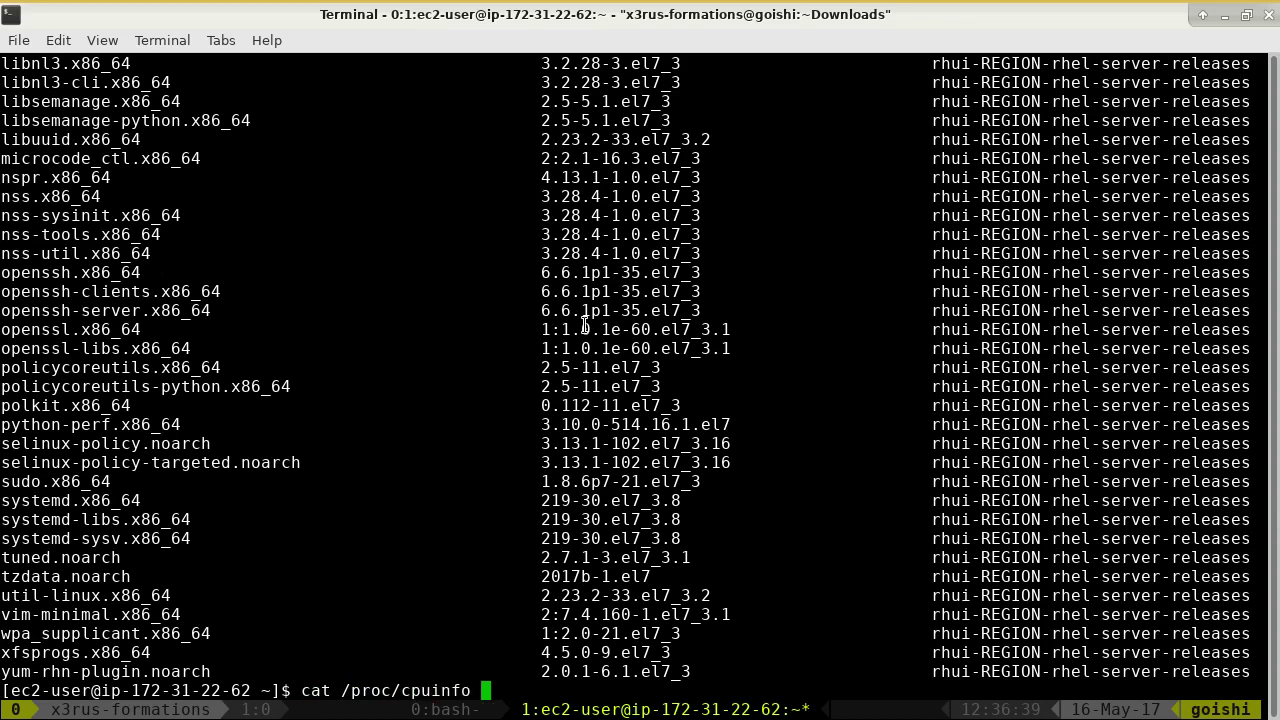
pyautogui.press('Return')
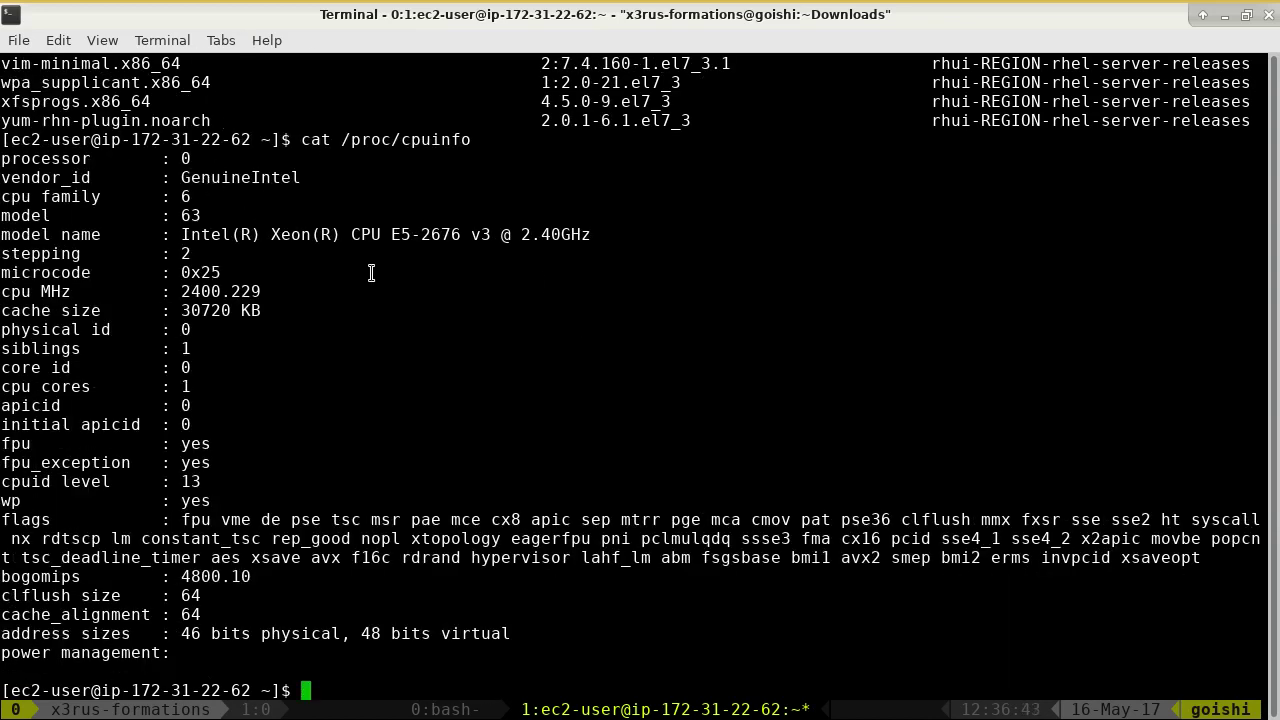
pyautogui.moveTo(597, 231); pyautogui.dragTo(181, 234)
pyautogui.write('free -m')
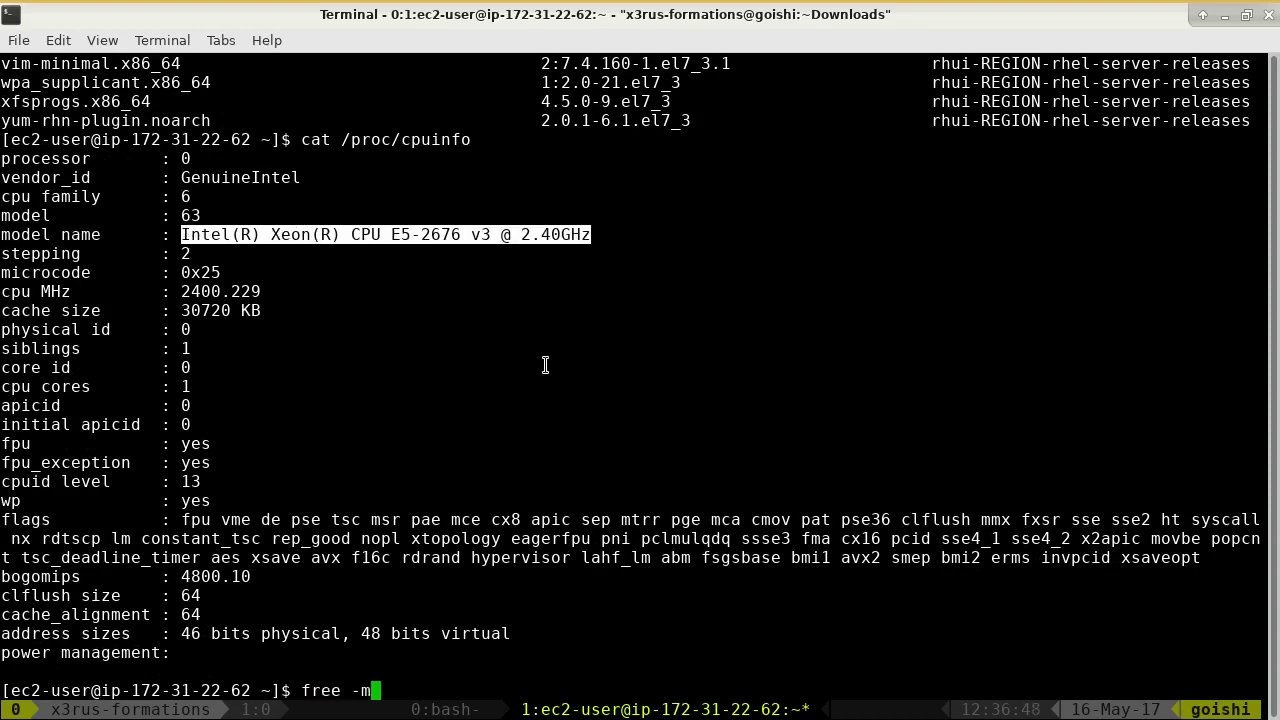
pyautogui.press('Return')
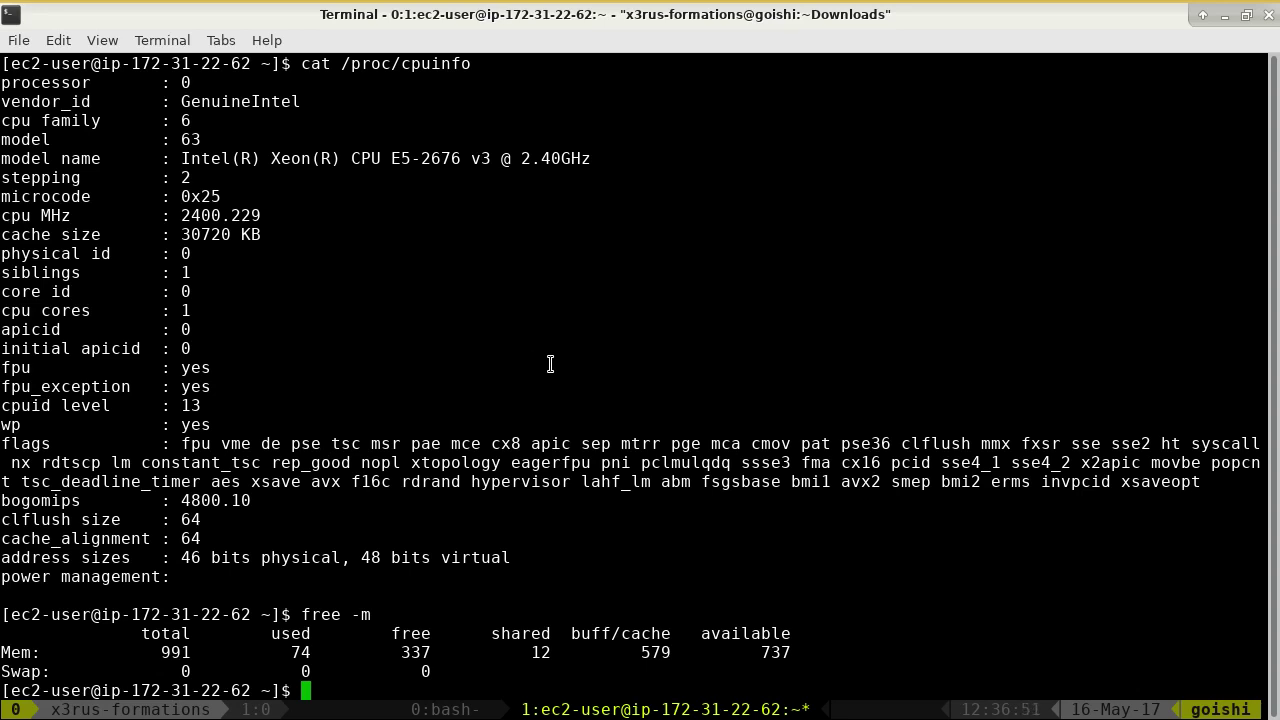
# - Search the kernel log with dmesg | grep sda, then dmesg | grep sd
pyautogui.write('dmesg | grep sda')
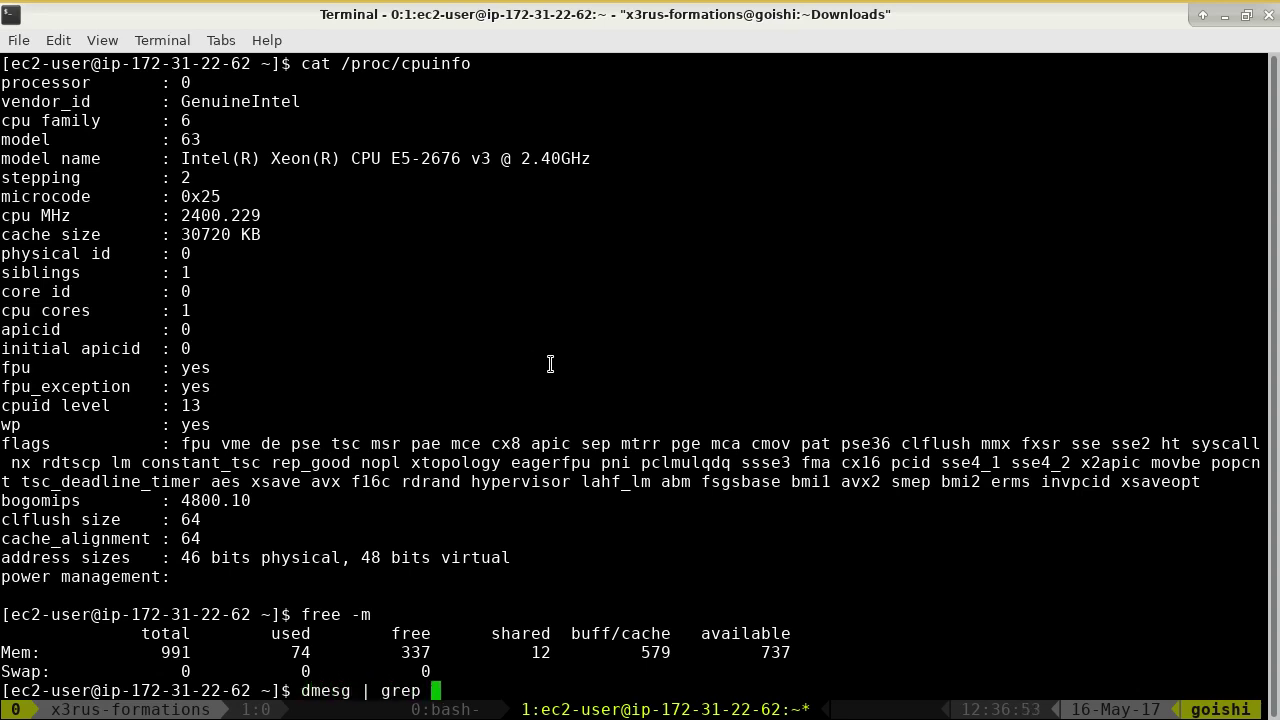
pyautogui.press('Return')
pyautogui.press('Up')
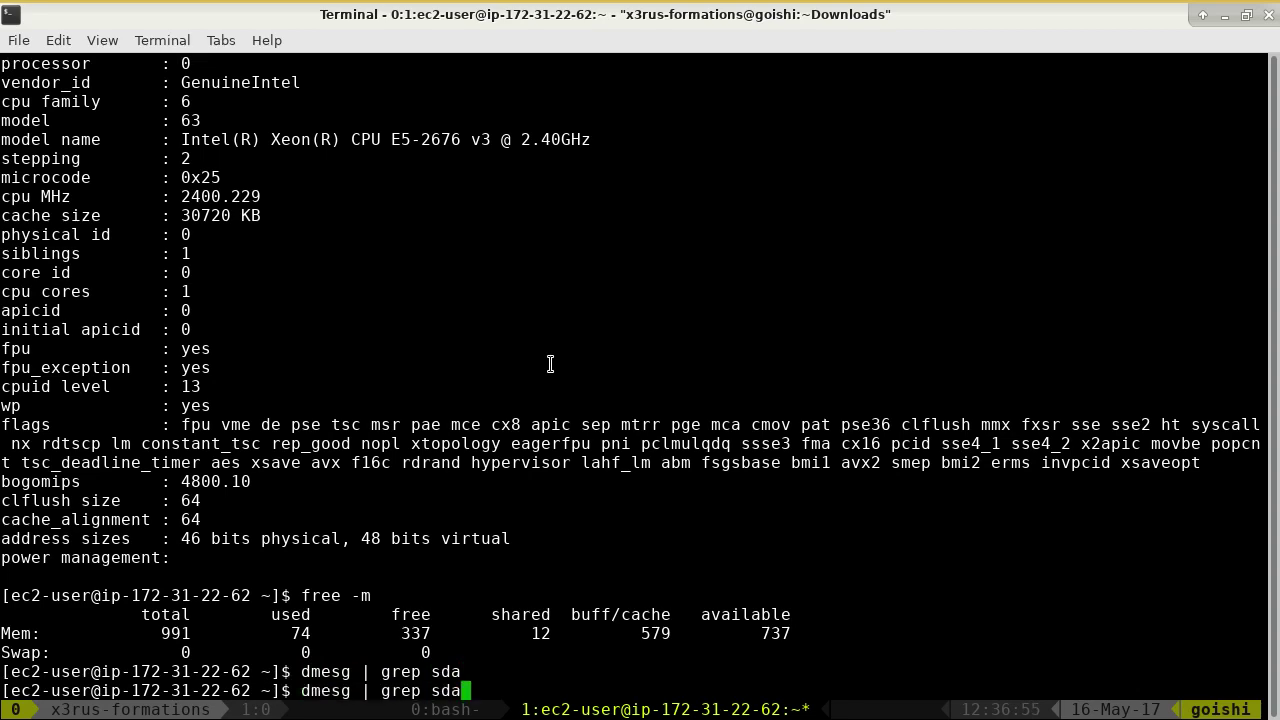
pyautogui.press('BackSpace')
pyautogui.press('Return')
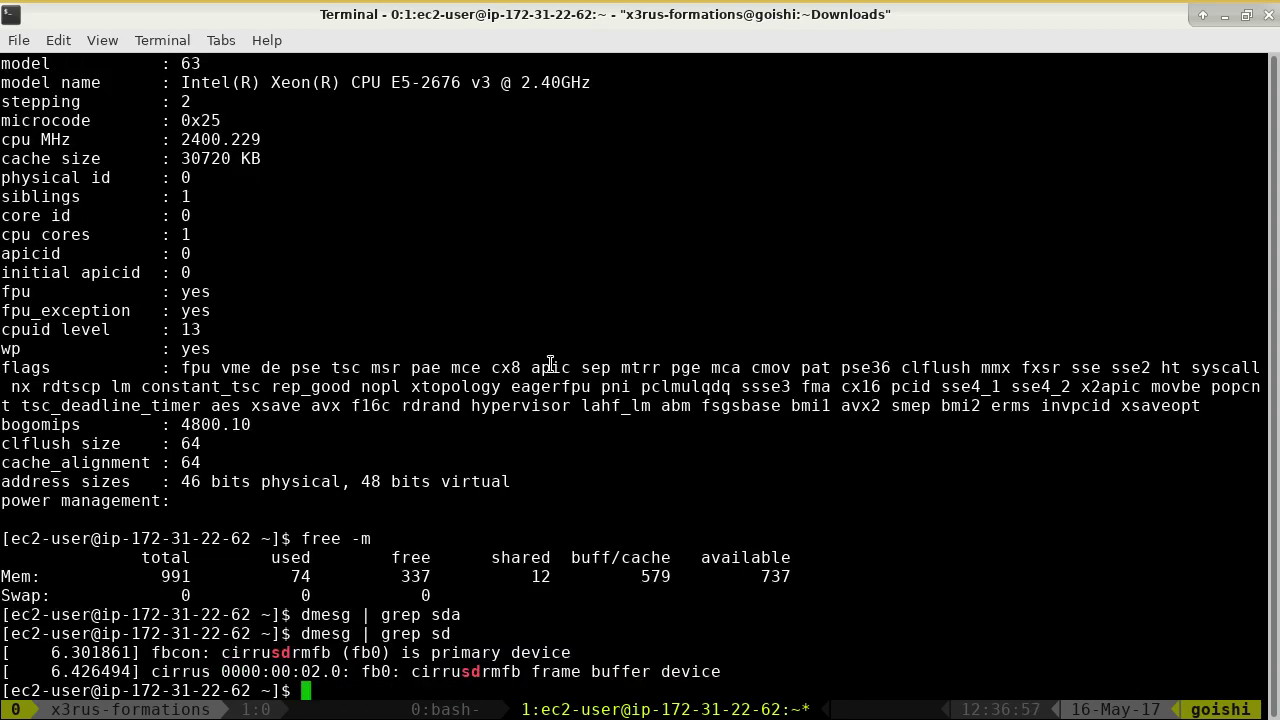
# - Show disk usage with df -h and the kernel's xvda messages with dmesg | grep xvda
pyautogui.write('df -h')
pyautogui.press('Return')
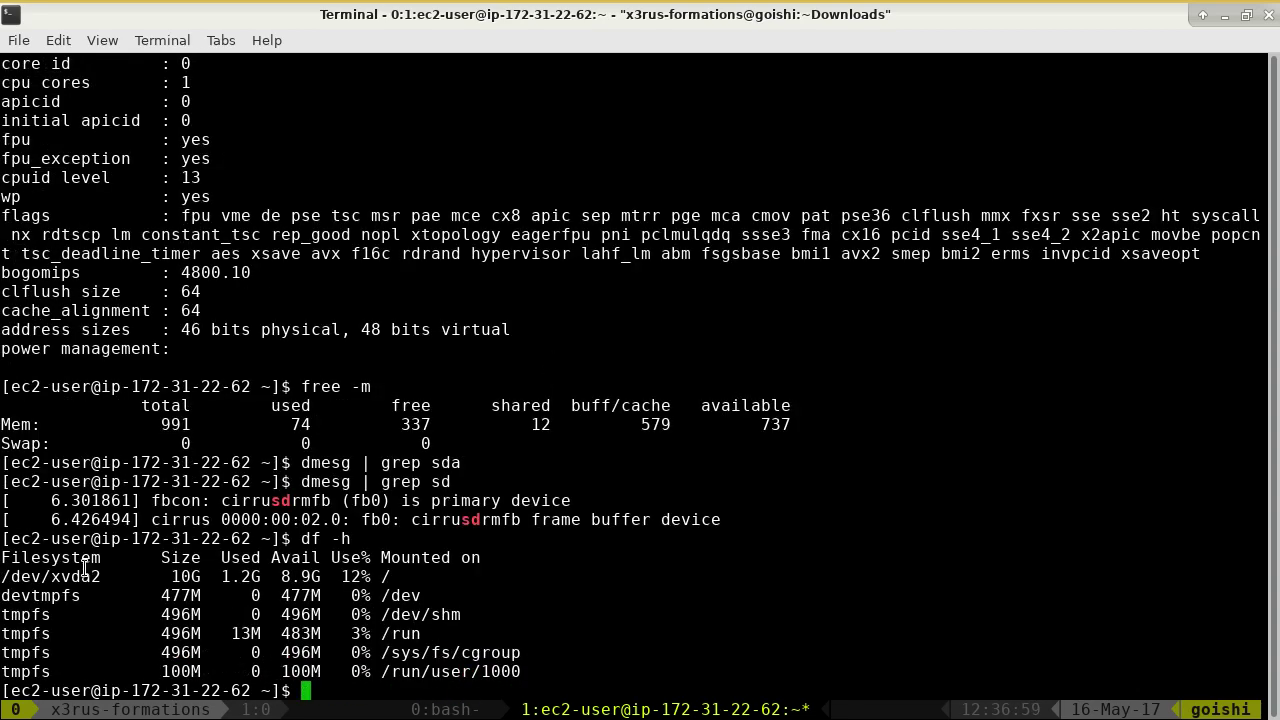
pyautogui.doubleClick(86, 577)
pyautogui.press('Up')
pyautogui.press('Up')
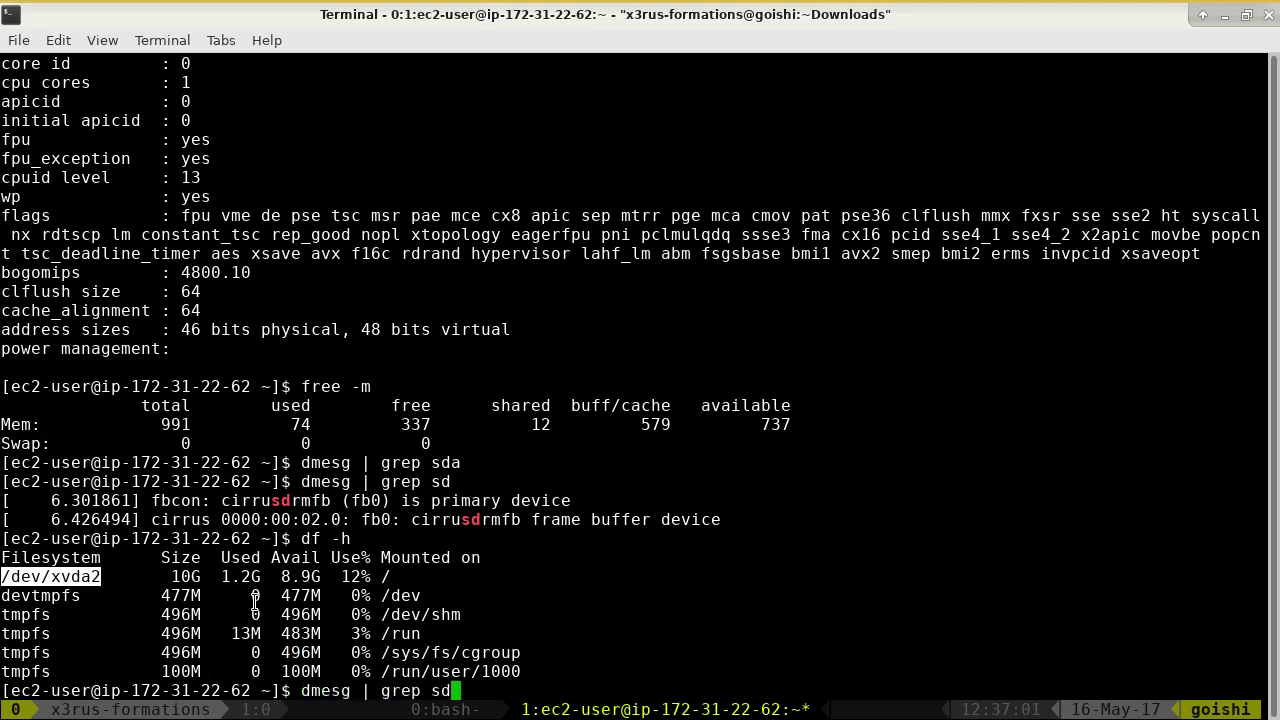
pyautogui.press('BackSpace')
pyautogui.press('BackSpace')
pyautogui.write('xvda')
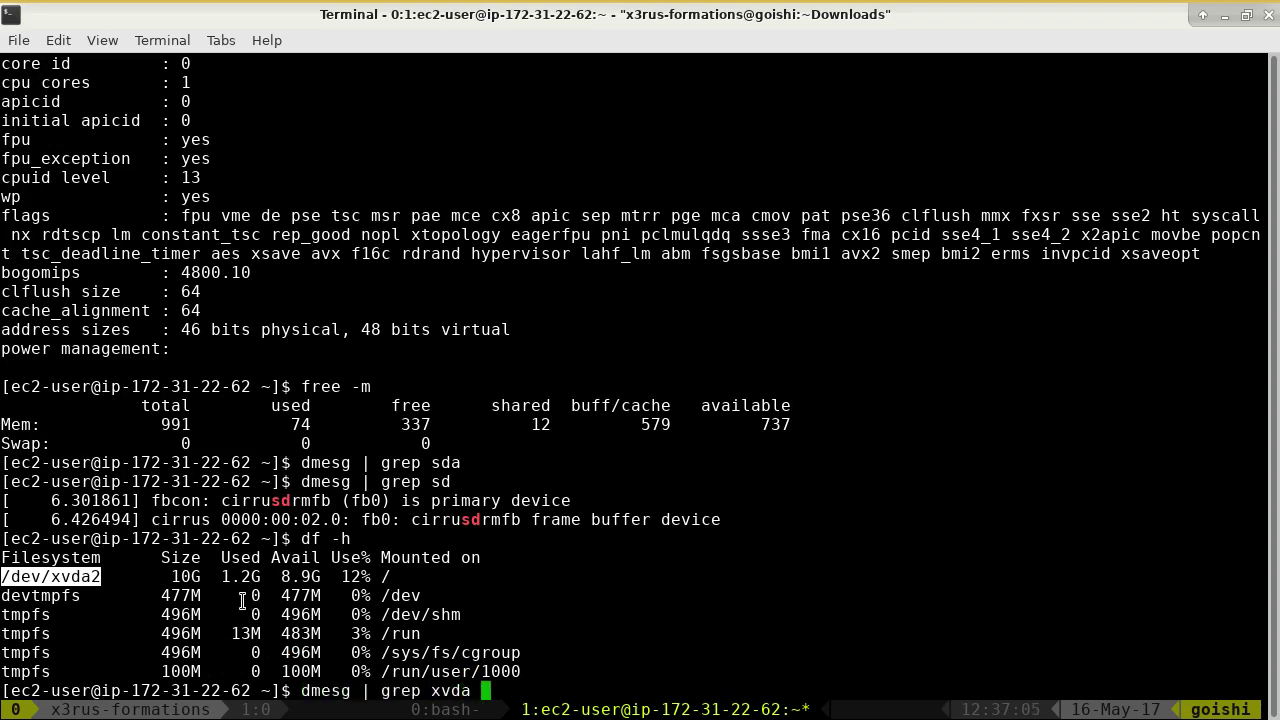
pyautogui.press('Return')
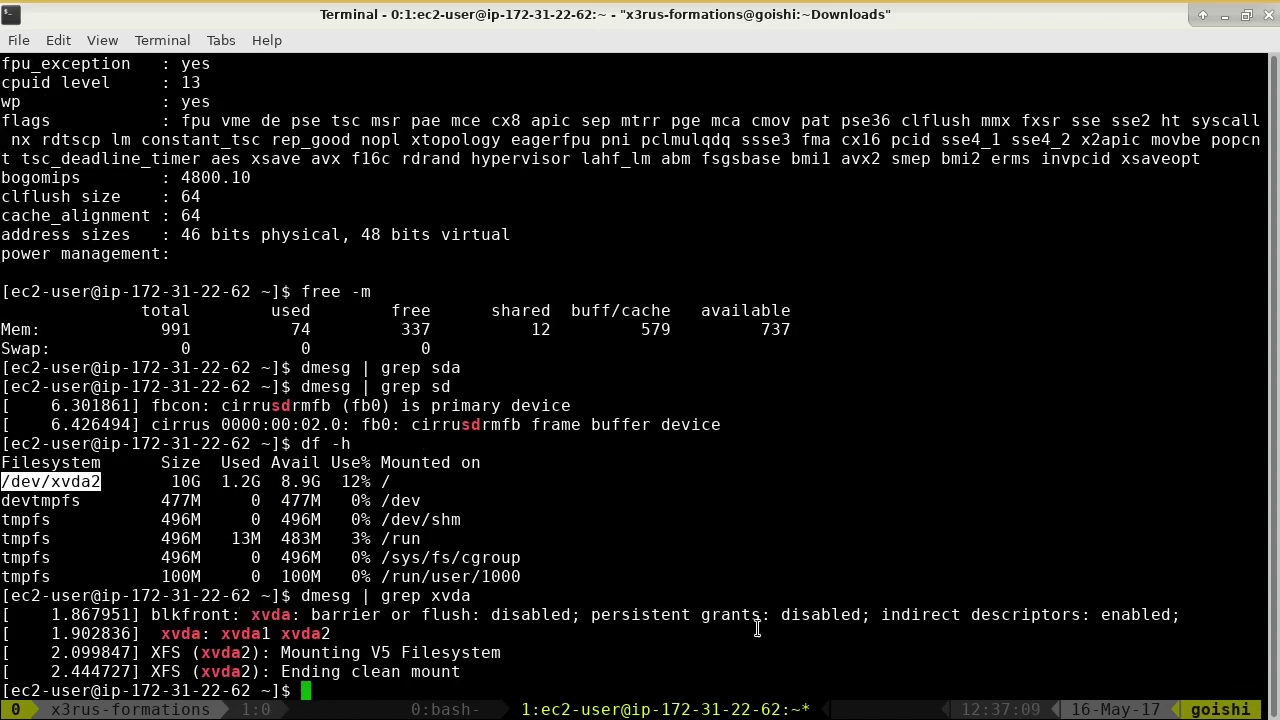
# - Display /proc/scsi/device_info and then /proc/scsi/scsi using Tab completion
pyautogui.write('cat /proc/sc')
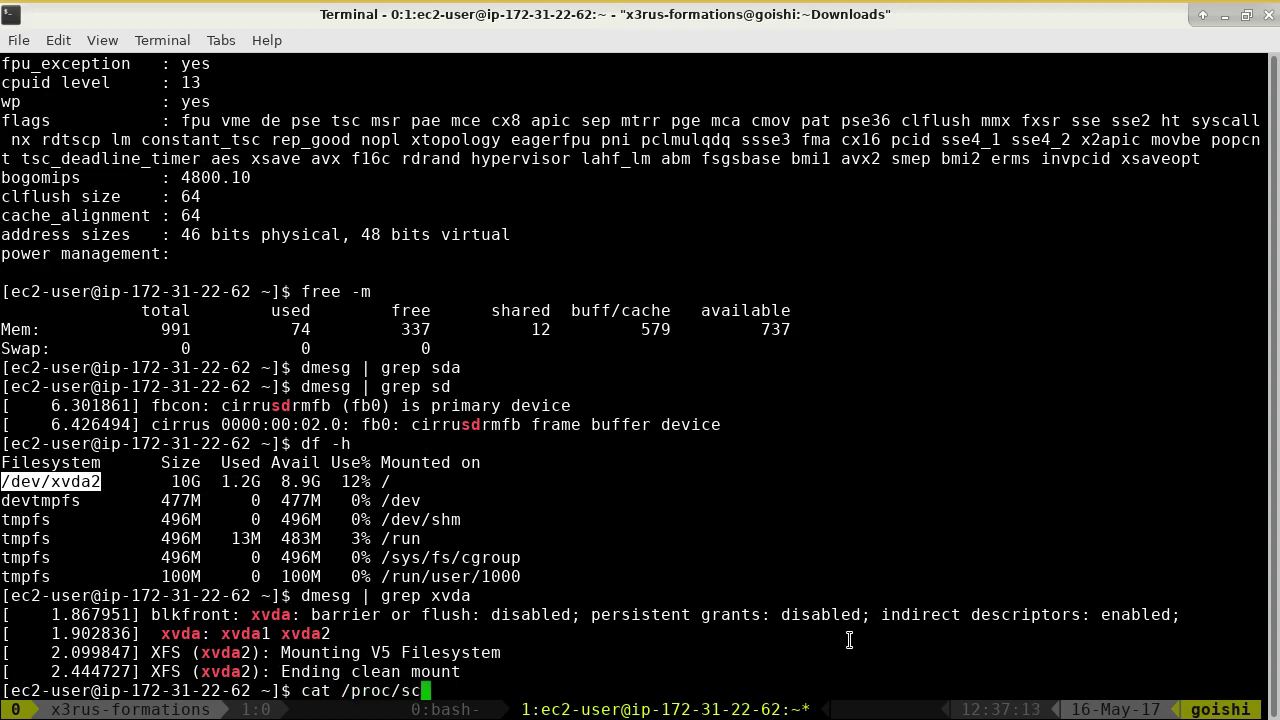
pyautogui.press('Tab')
pyautogui.press('Tab')
pyautogui.write('s')
pyautogui.press('Tab')
pyautogui.press('Tab')
pyautogui.press('Tab')
pyautogui.write('d')
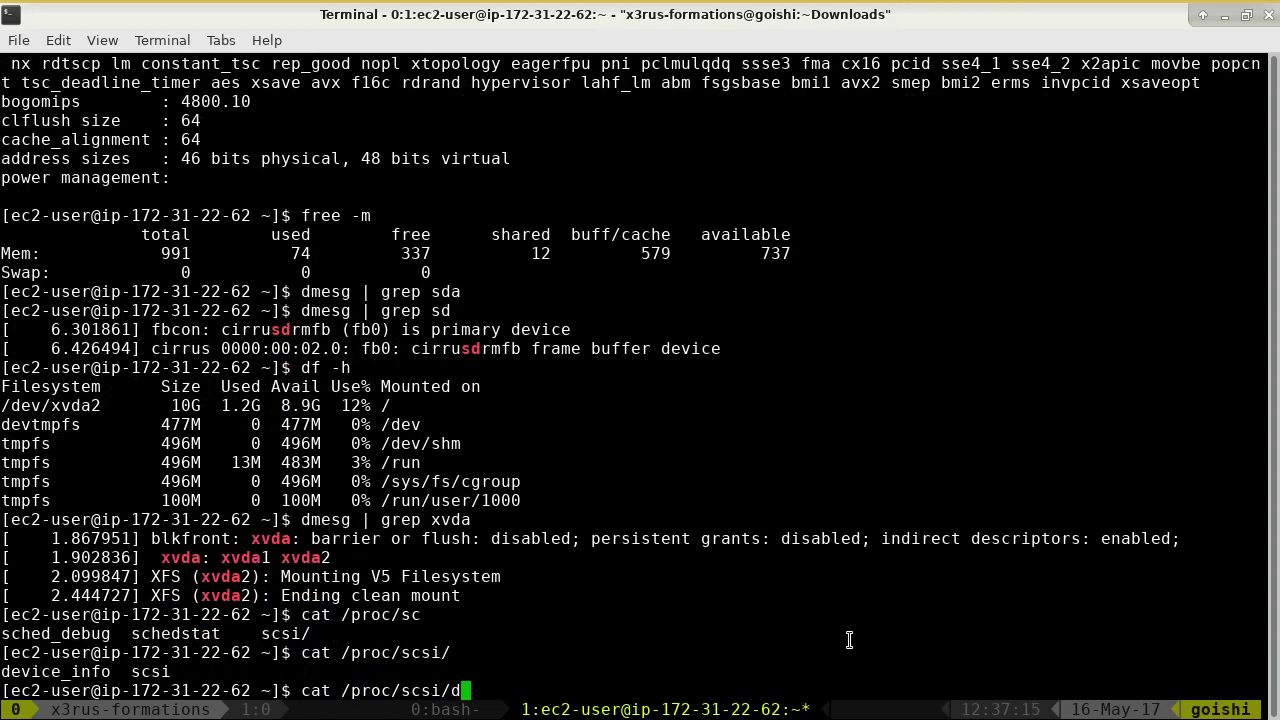
pyautogui.press('Tab')
pyautogui.press('Return')
pyautogui.press('Up')
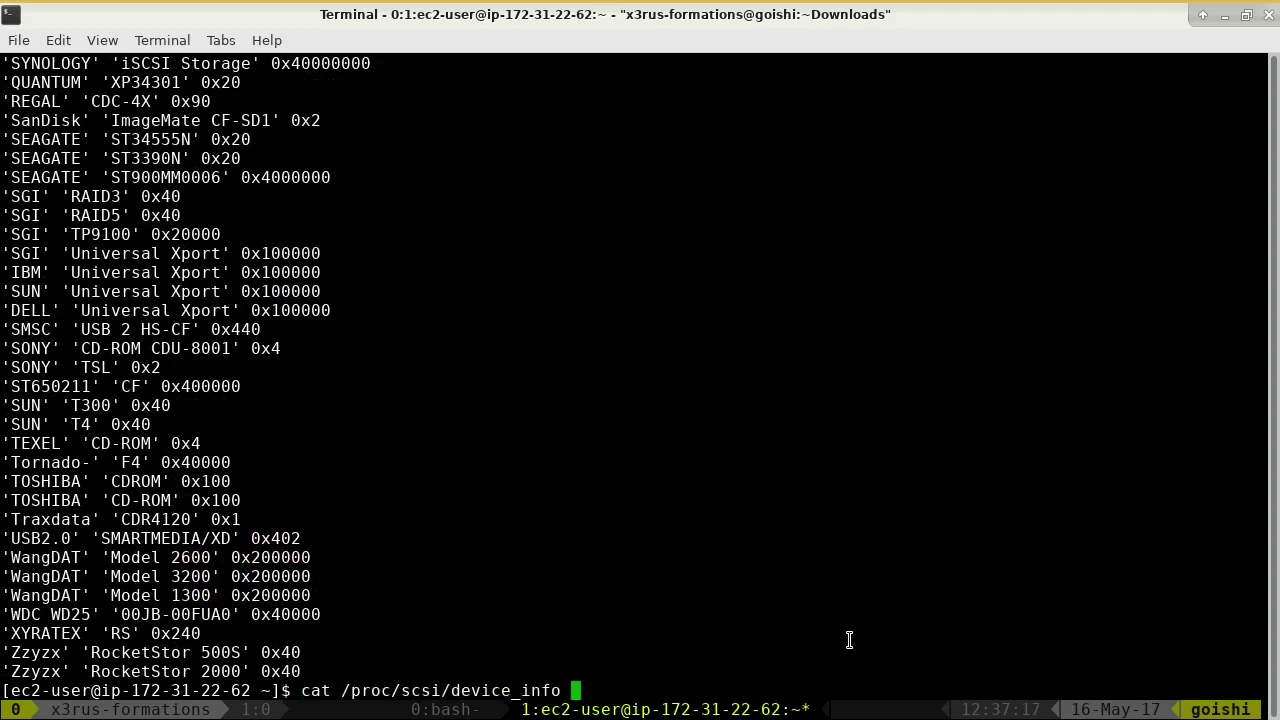
pyautogui.press('BackSpace')
pyautogui.press('BackSpace')
pyautogui.press('BackSpace')
pyautogui.press('BackSpace')
pyautogui.press('BackSpace')
pyautogui.press('BackSpace')
pyautogui.press('BackSpace')
pyautogui.press('BackSpace')
pyautogui.press('BackSpace')
pyautogui.press('BackSpace')
pyautogui.press('BackSpace')
pyautogui.press('BackSpace')
pyautogui.write('/s')
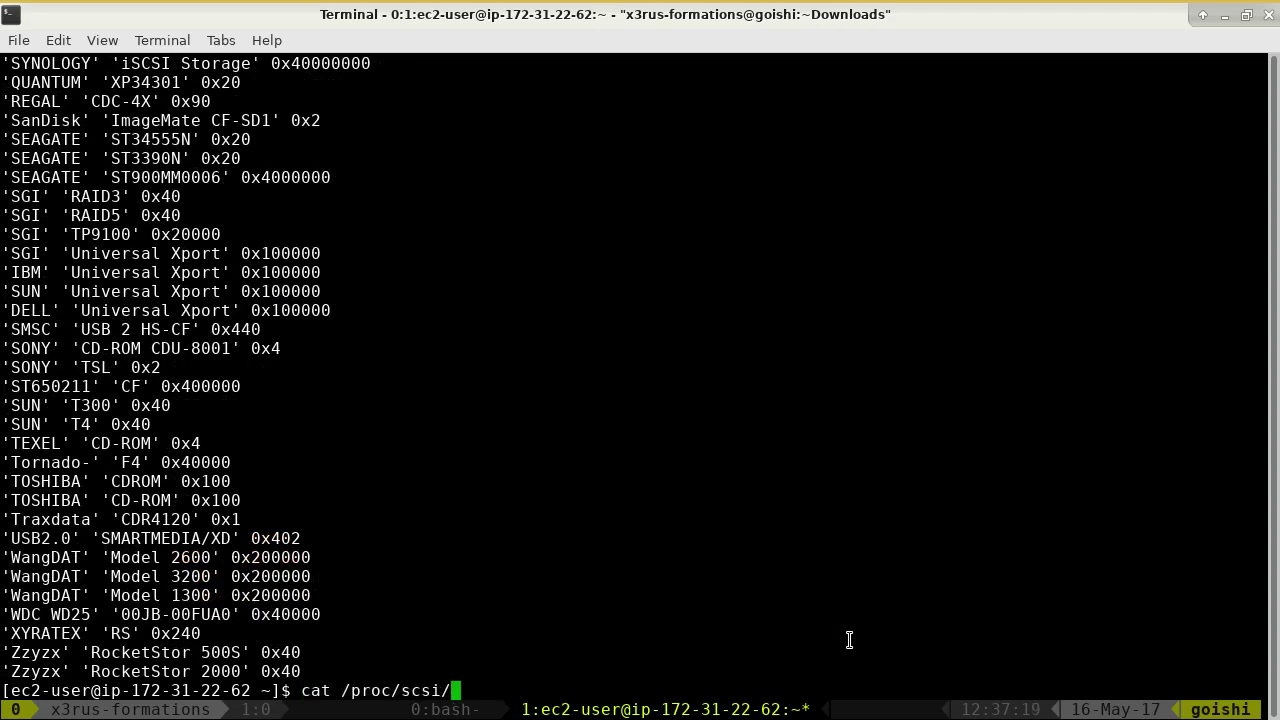
pyautogui.press('Tab')
pyautogui.press('Return')
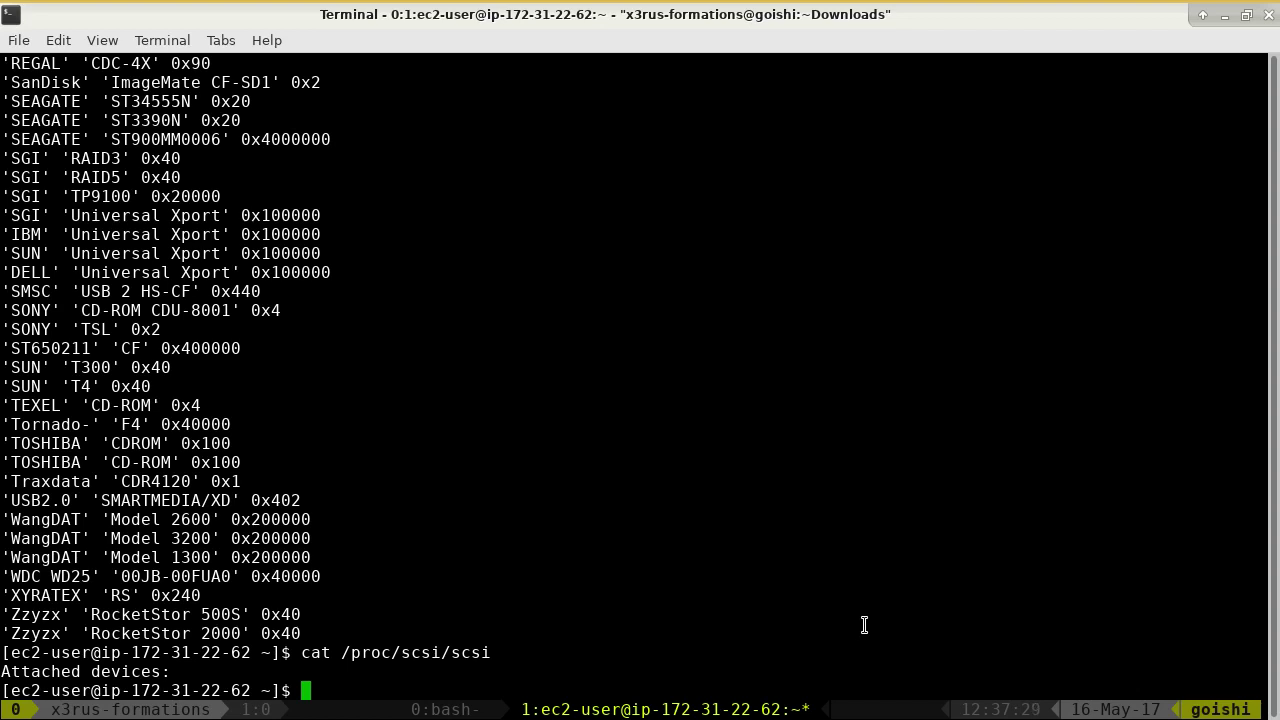
# - Print the user accounts with cat /etc/passwd
pyautogui.write('cat /etc/passwd')
pyautogui.press('Return')
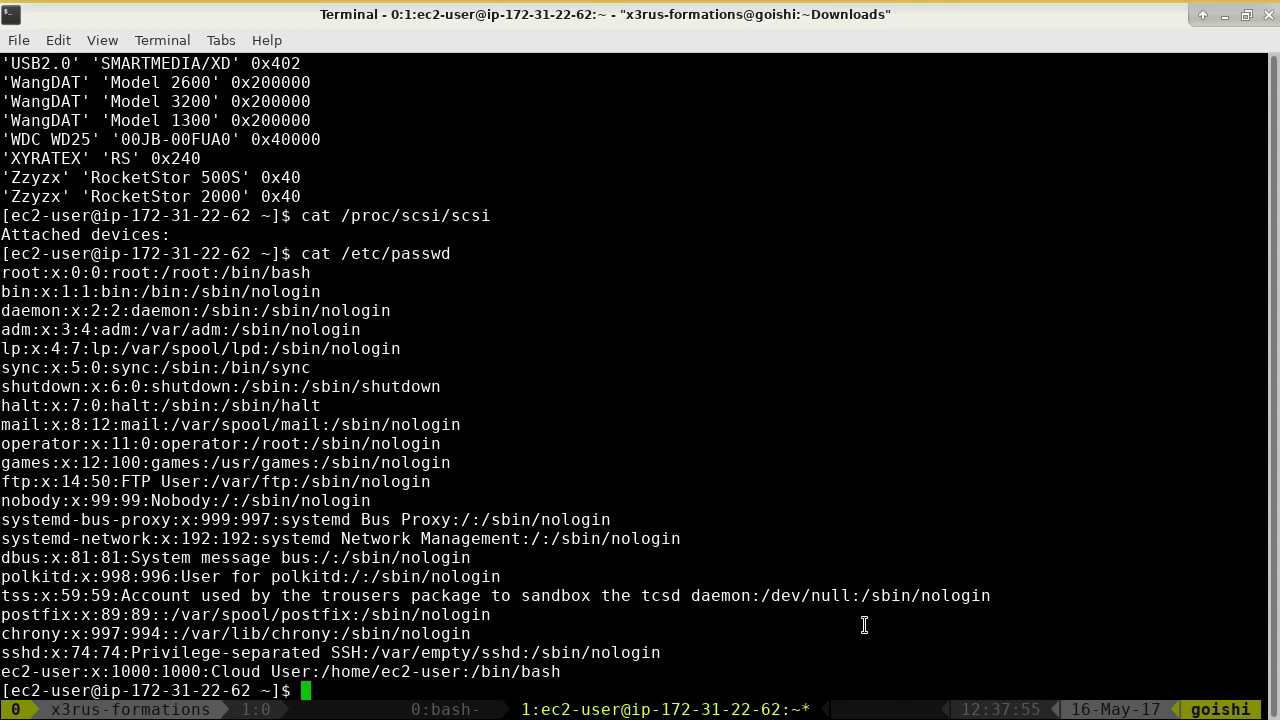
# - Replace the partial cat with 'ip addr show' and highlight eth0's address 172.31.22.62
pyautogui.write('cat')
pyautogui.hotkey('alt', 'Tab')
pyautogui.hotkey('alt', 'Tab')
pyautogui.press('BackSpace')
pyautogui.press('BackSpace')
pyautogui.press('BackSpace')
pyautogui.press('BackSpace')
pyautogui.write('ip addr show')
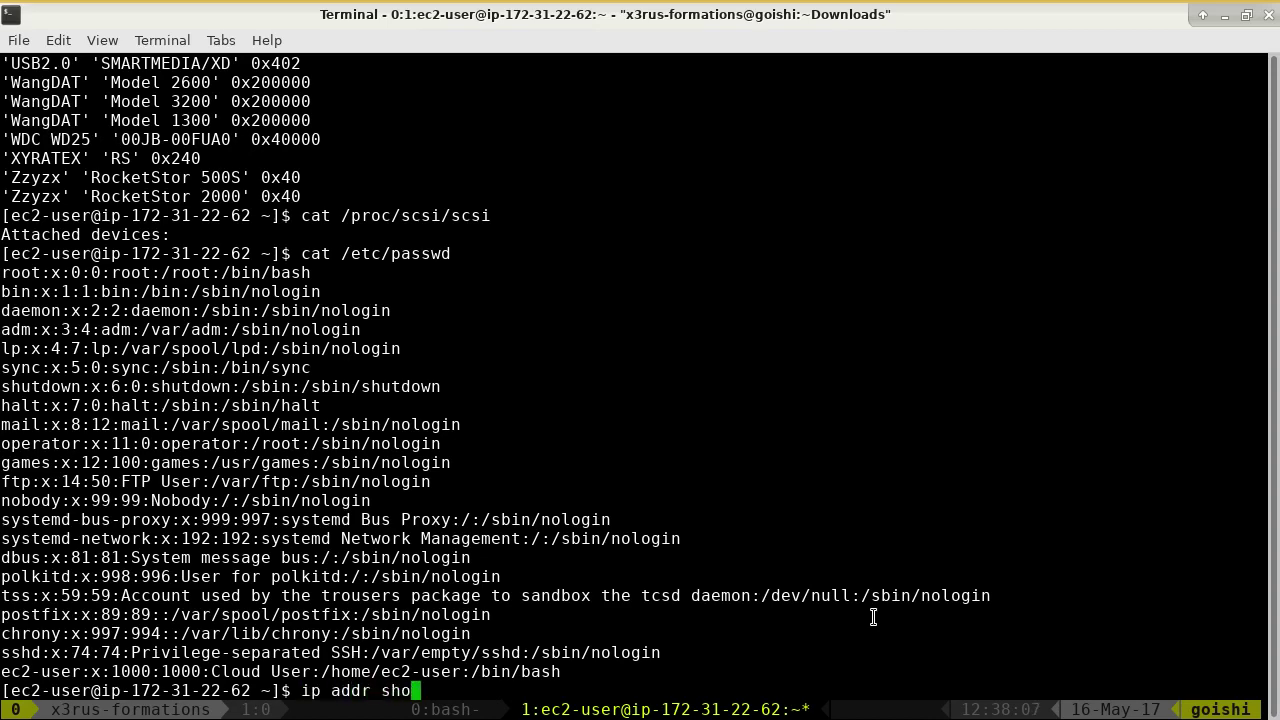
pyautogui.press('Return')
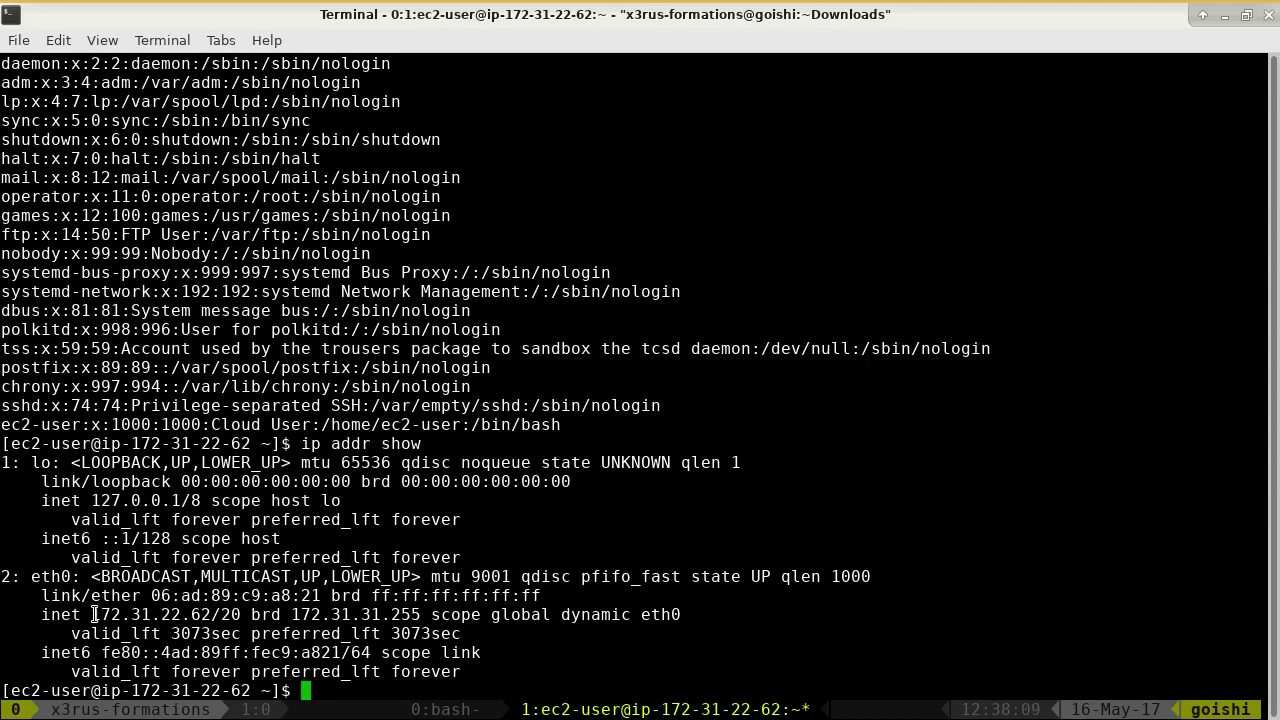
pyautogui.moveTo(92, 614); pyautogui.dragTo(150, 614)
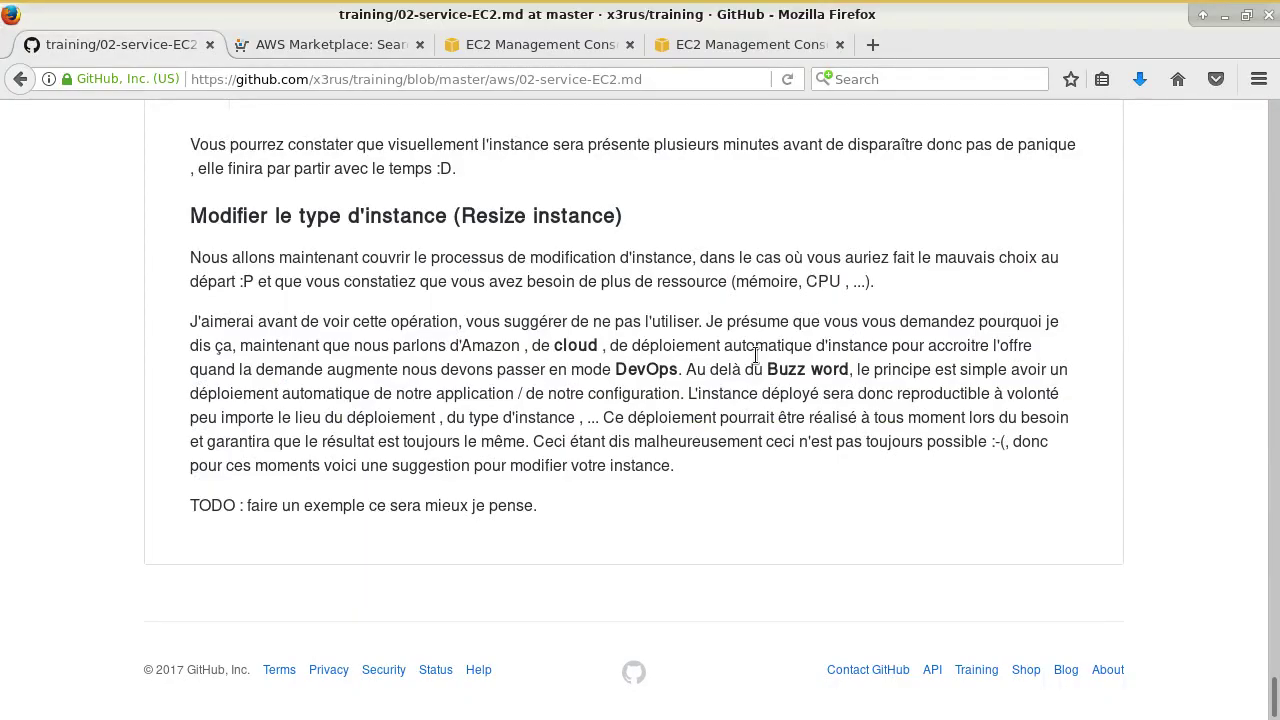
# - Switch to the other EC2 Management Console browser tab
pyautogui.click(697, 48)
pyautogui.click(523, 50)
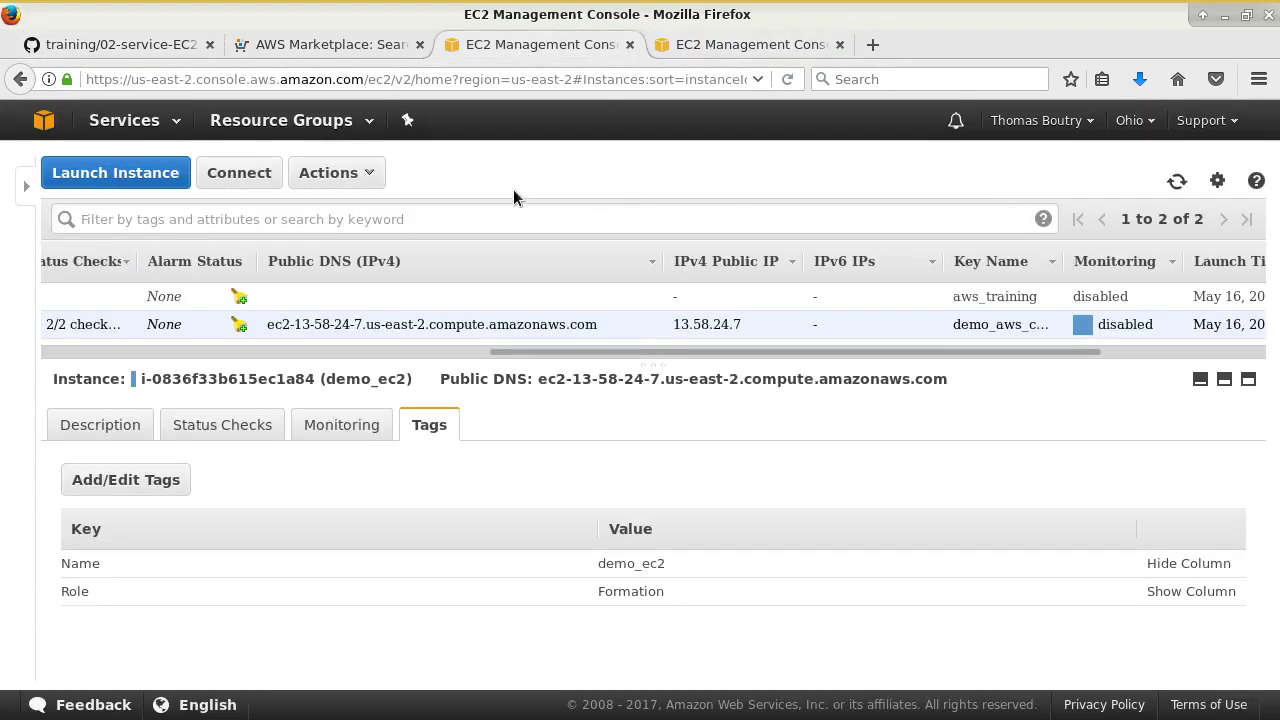
pyautogui.click(460, 352)
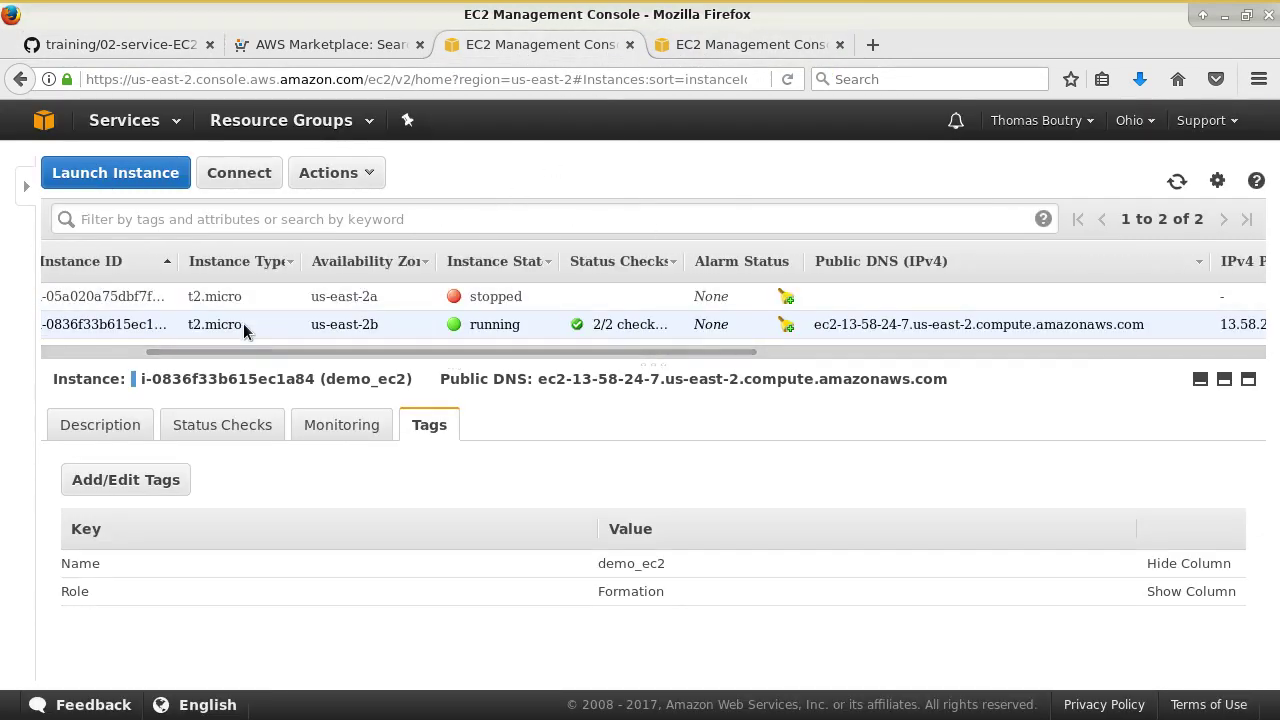
pyautogui.moveTo(254, 352); pyautogui.dragTo(51, 368)
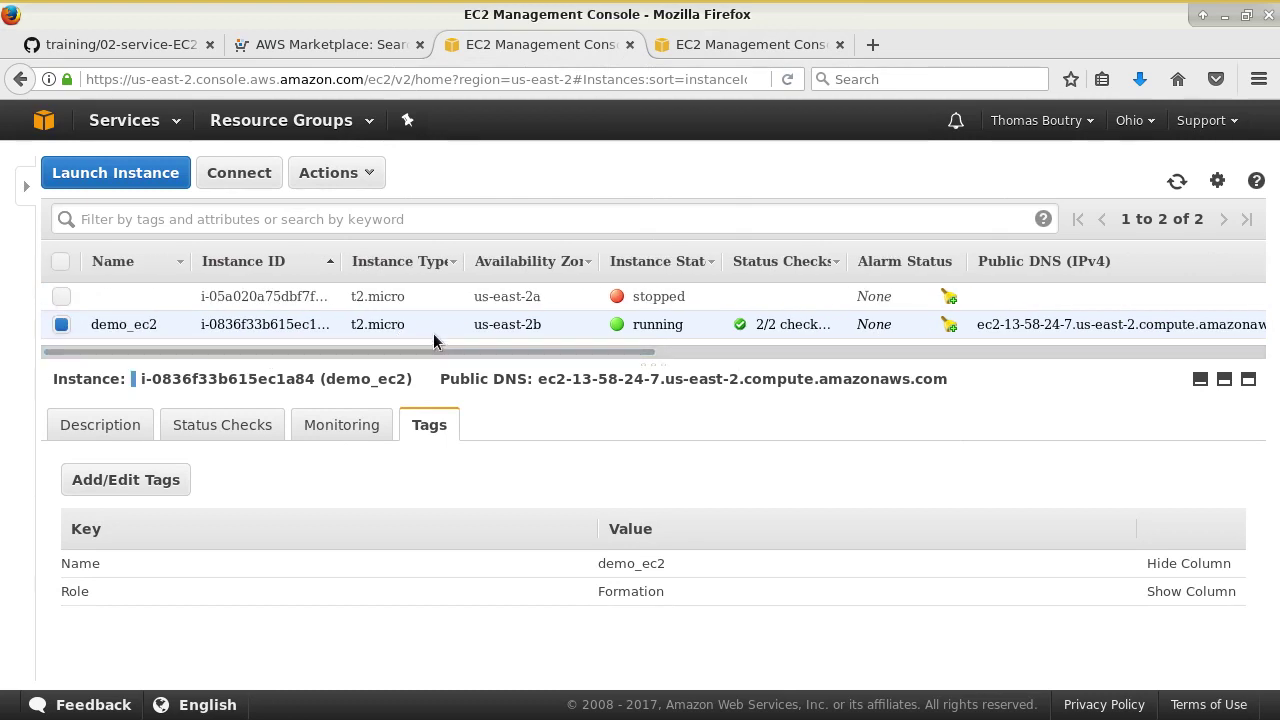
pyautogui.moveTo(458, 6)
# - Search services for 'tag', visit the Billing console, then return to the EC2 Dashboard
pyautogui.click(24, 190)
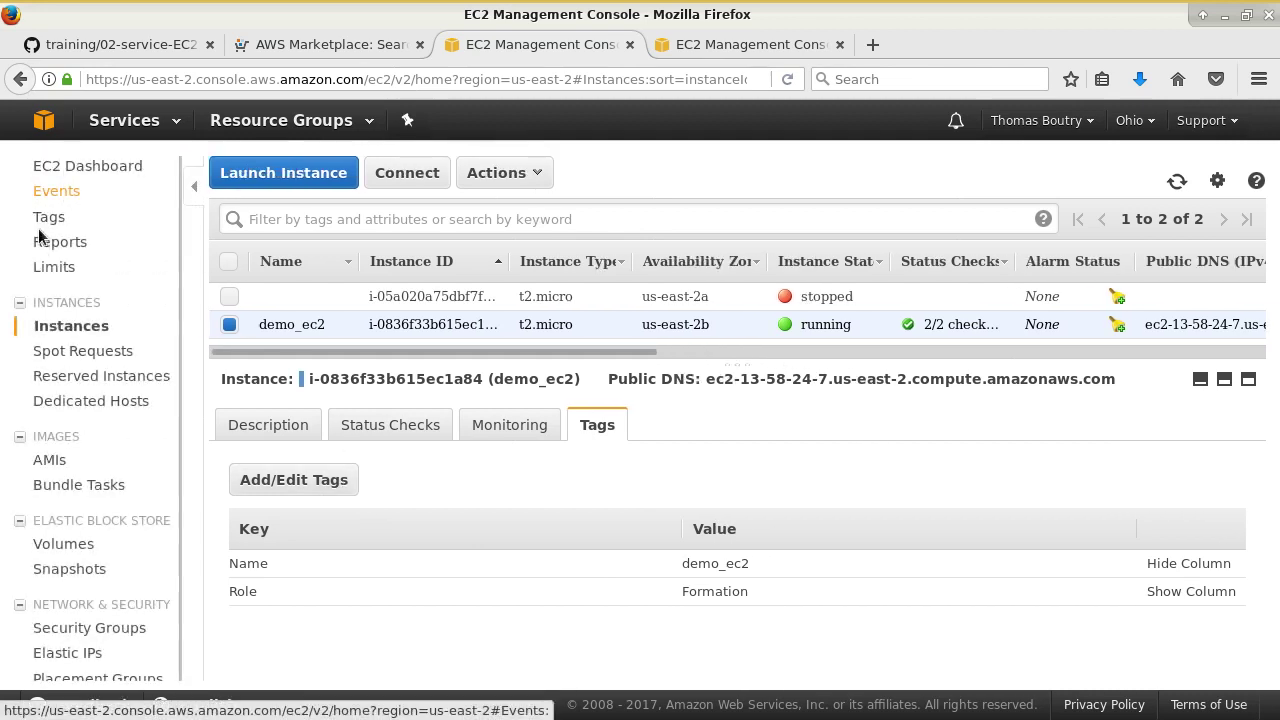
pyautogui.click(150, 121)
pyautogui.write('tag')
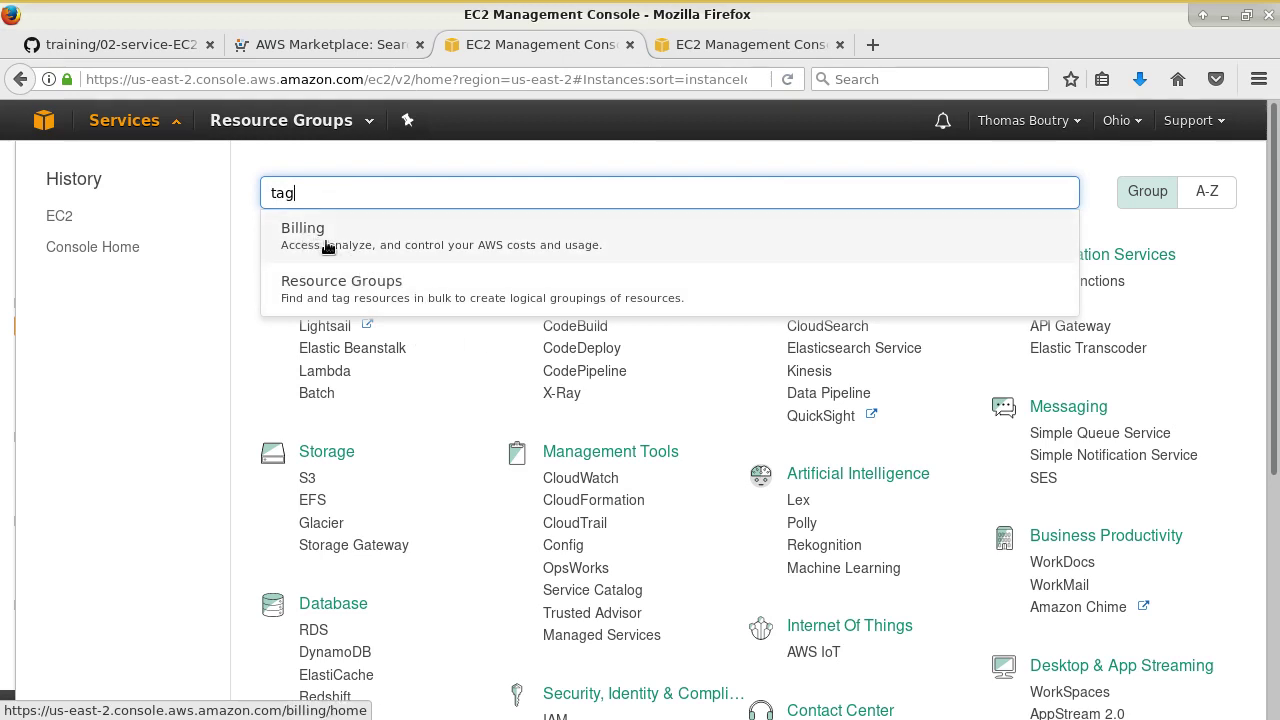
pyautogui.click(383, 220)
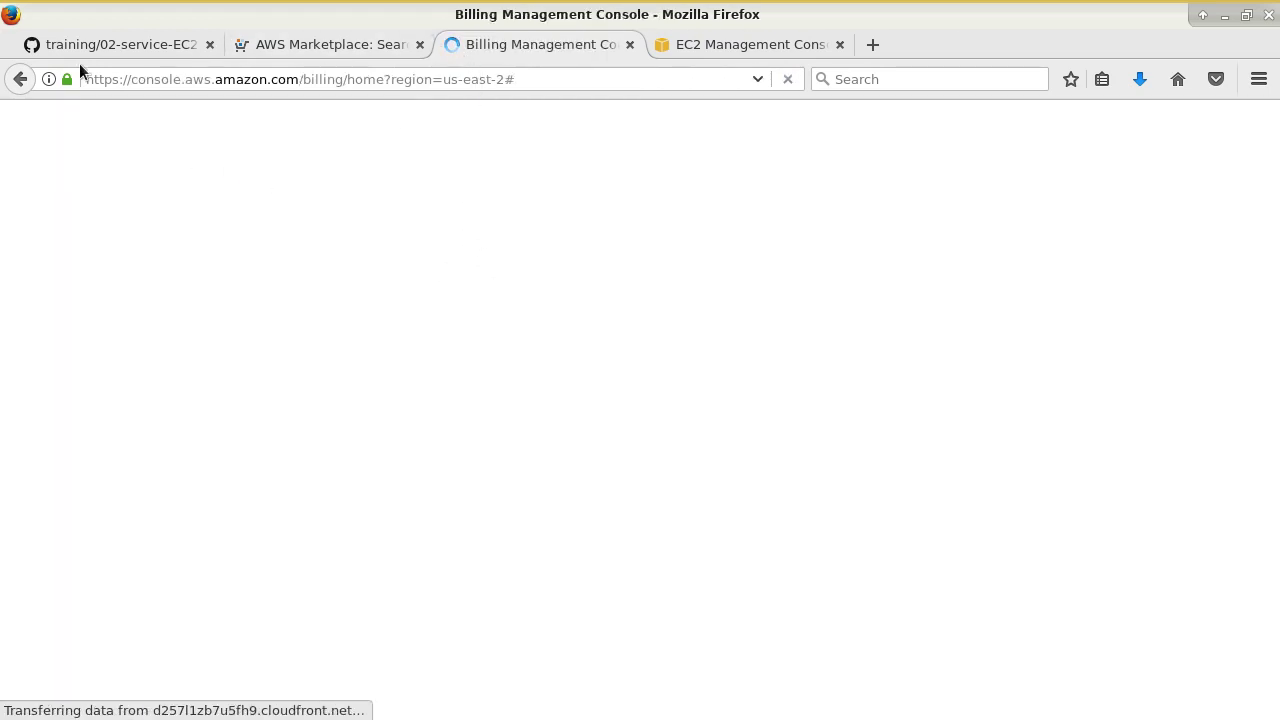
pyautogui.click(166, 128)
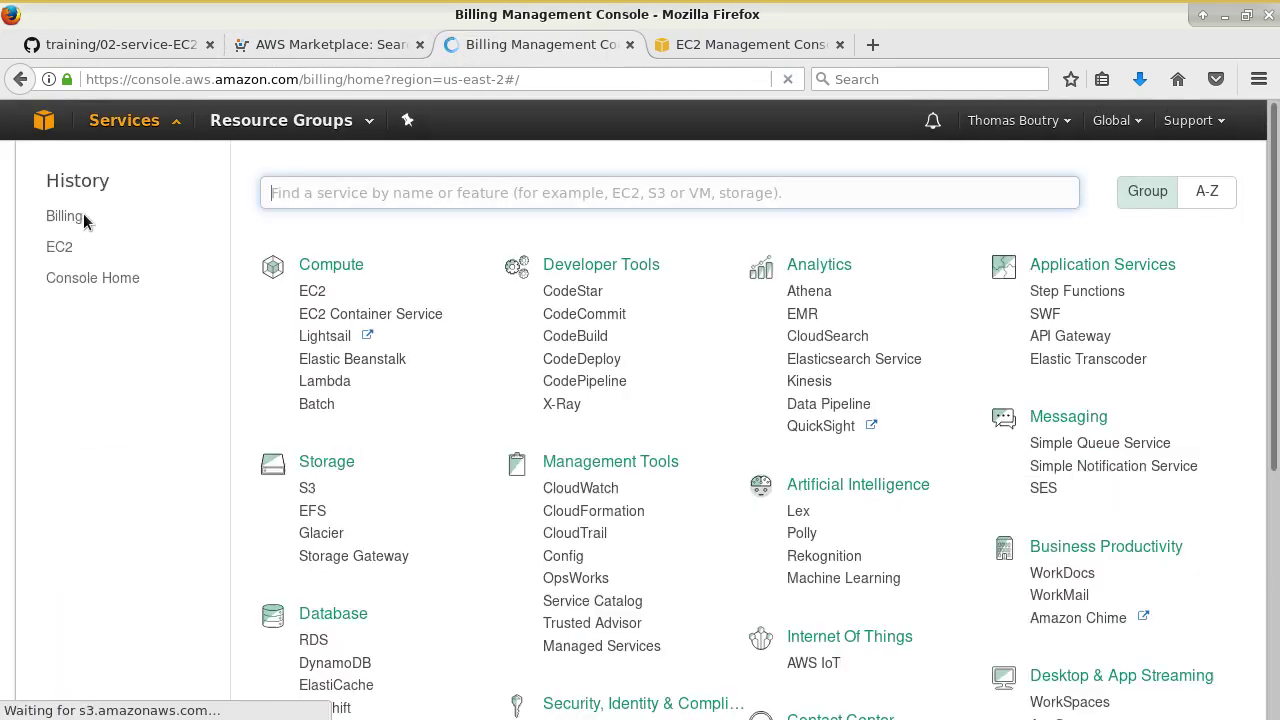
pyautogui.click(60, 247)
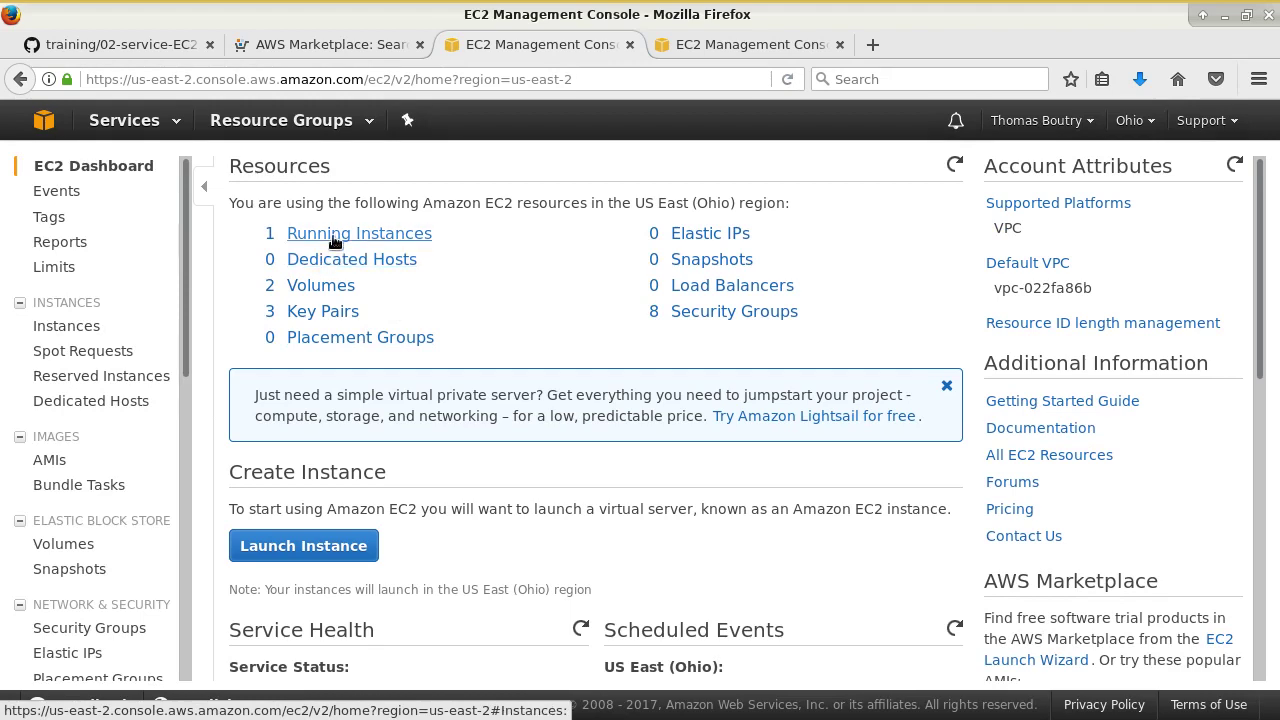
# - Open Running Instances and filter the EC2 Tags page by key 'bill'
pyautogui.click(335, 234)
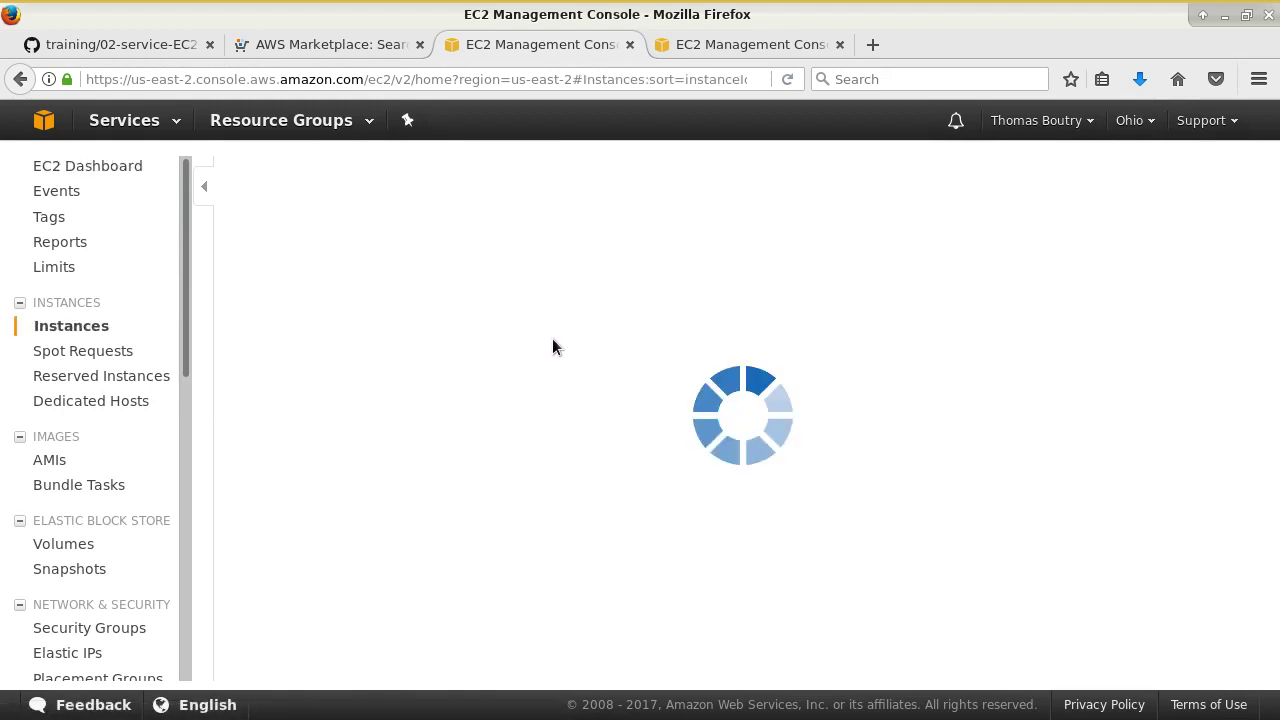
pyautogui.click(47, 215)
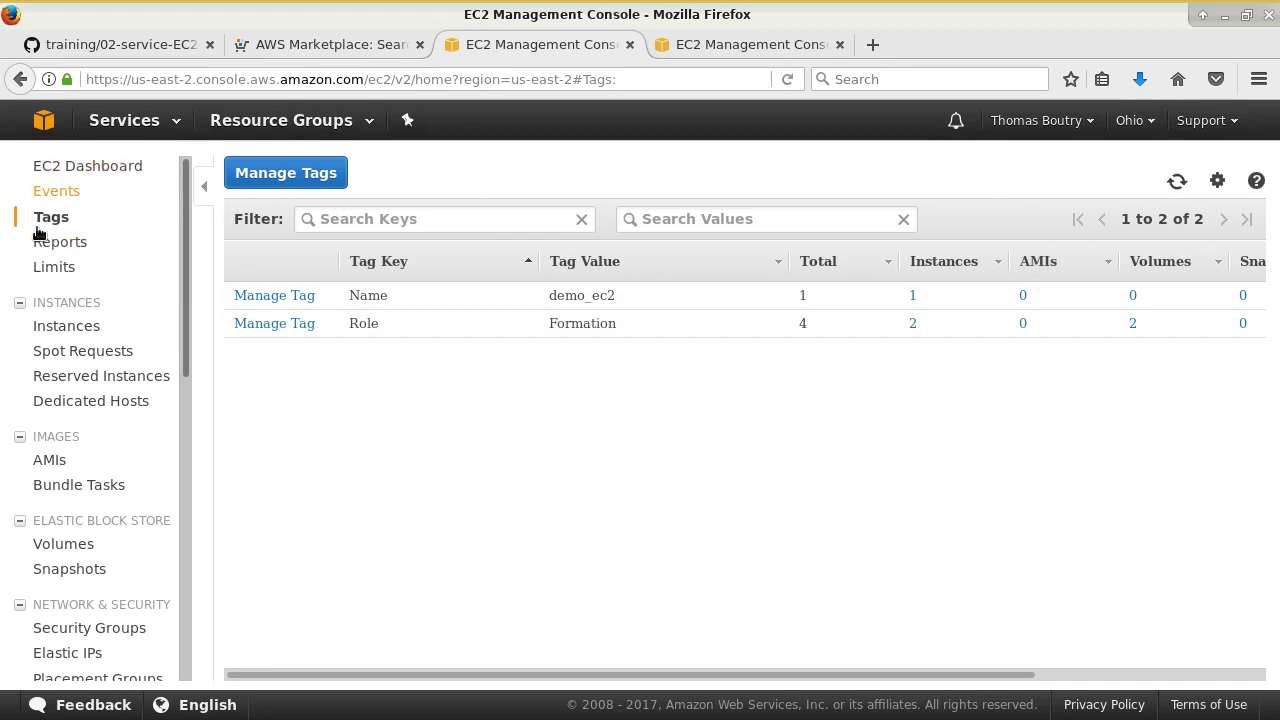
pyautogui.click(377, 223)
pyautogui.write('bill')
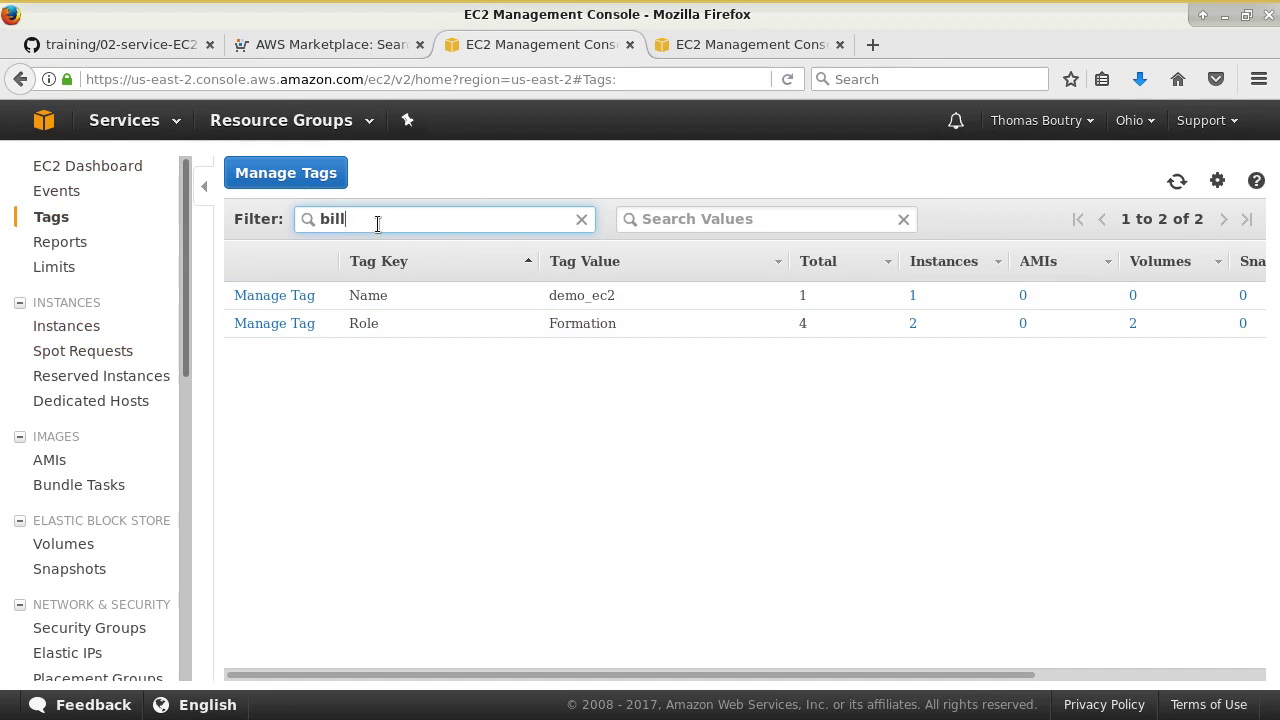
pyautogui.click(77, 326)
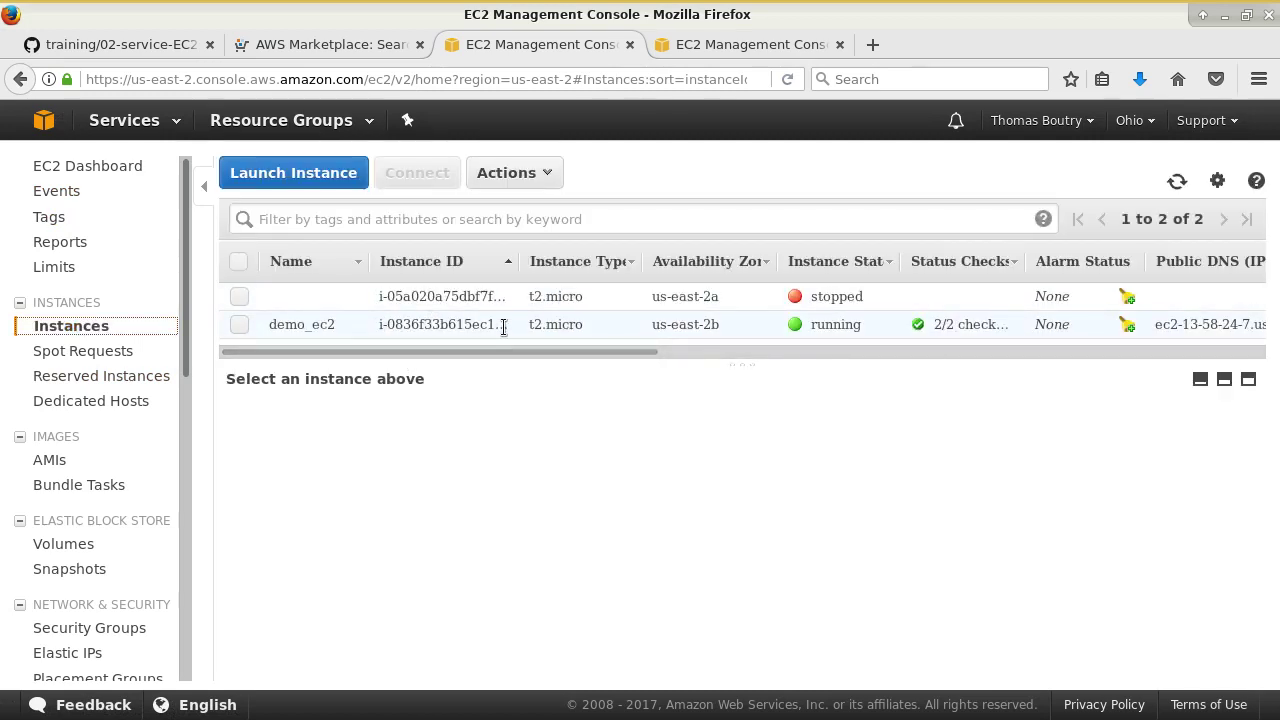
# - View demo_ec2's tags Name demo_ec2 and Role Formation, cancelling a started 'Bi' tag
pyautogui.click(448, 322)
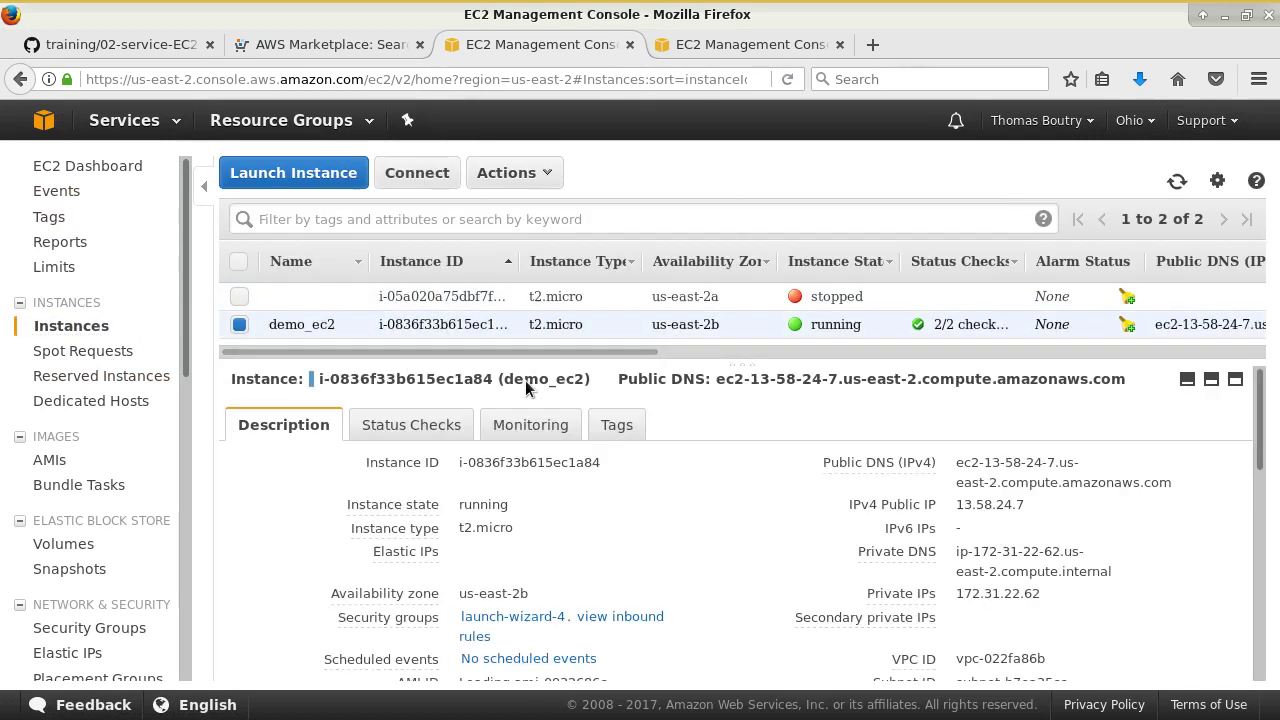
pyautogui.click(602, 425)
pyautogui.click(305, 480)
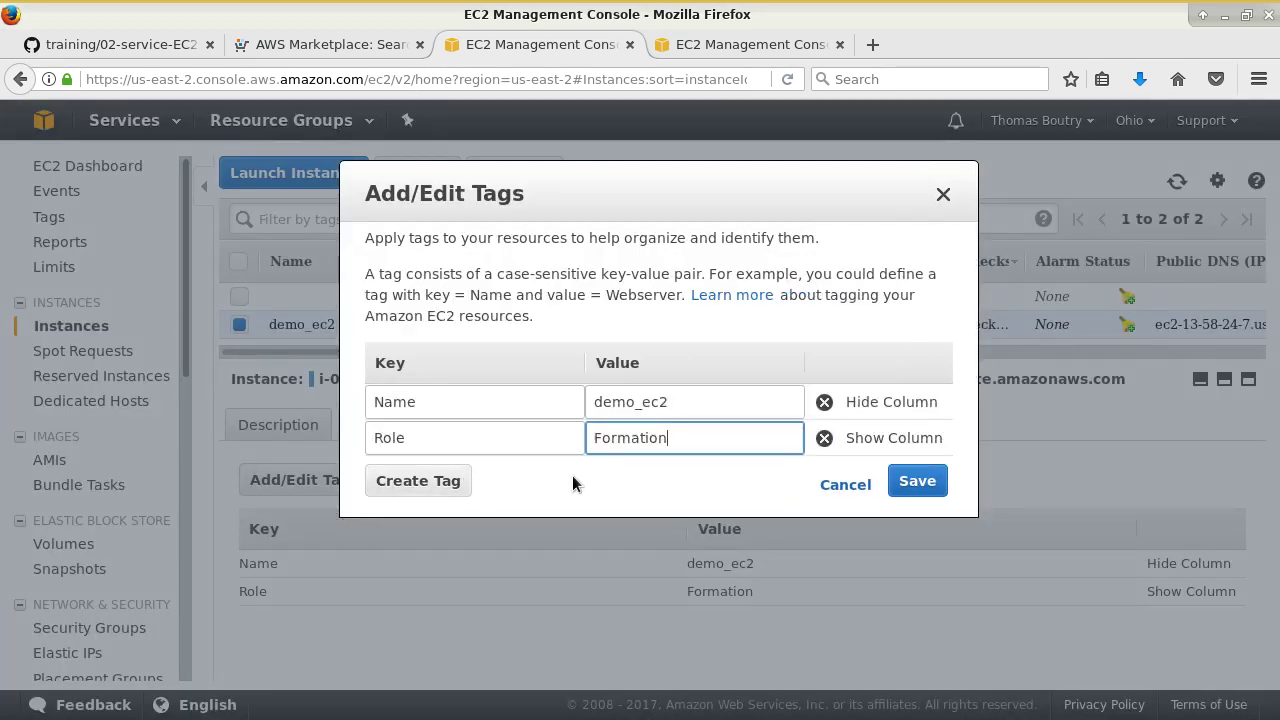
pyautogui.click(429, 481)
pyautogui.write('Bi')
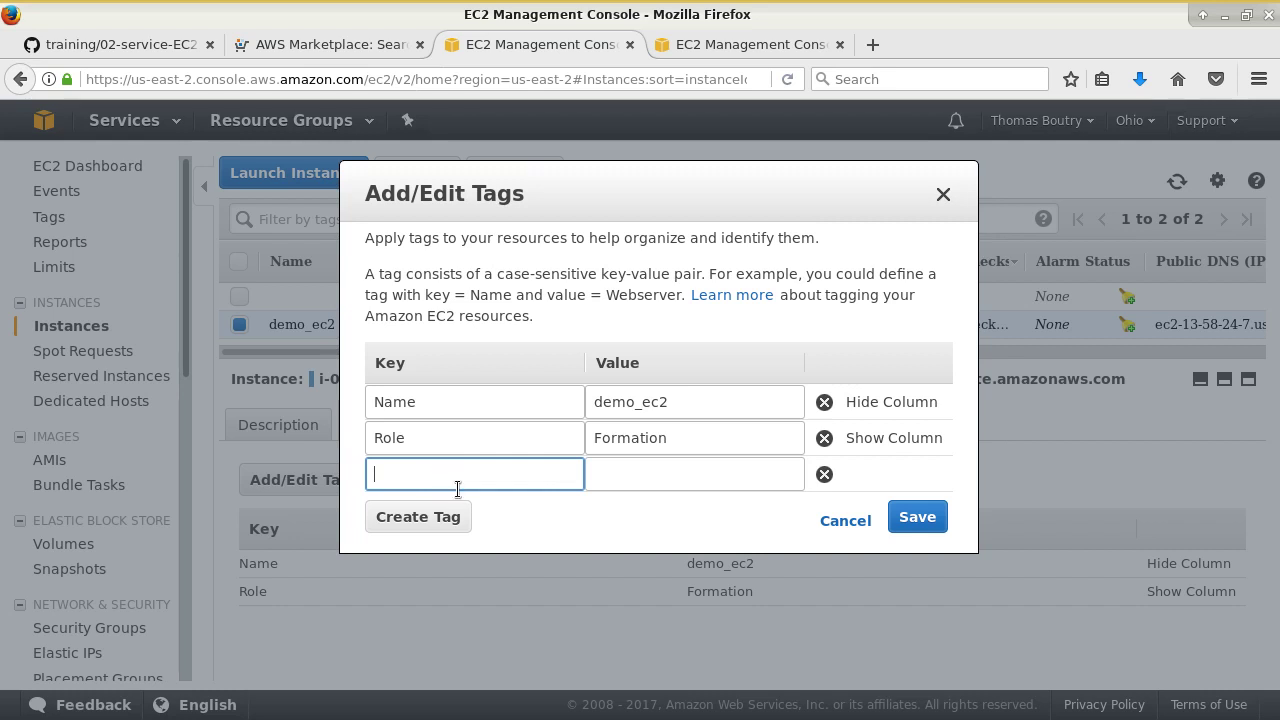
pyautogui.click(847, 522)
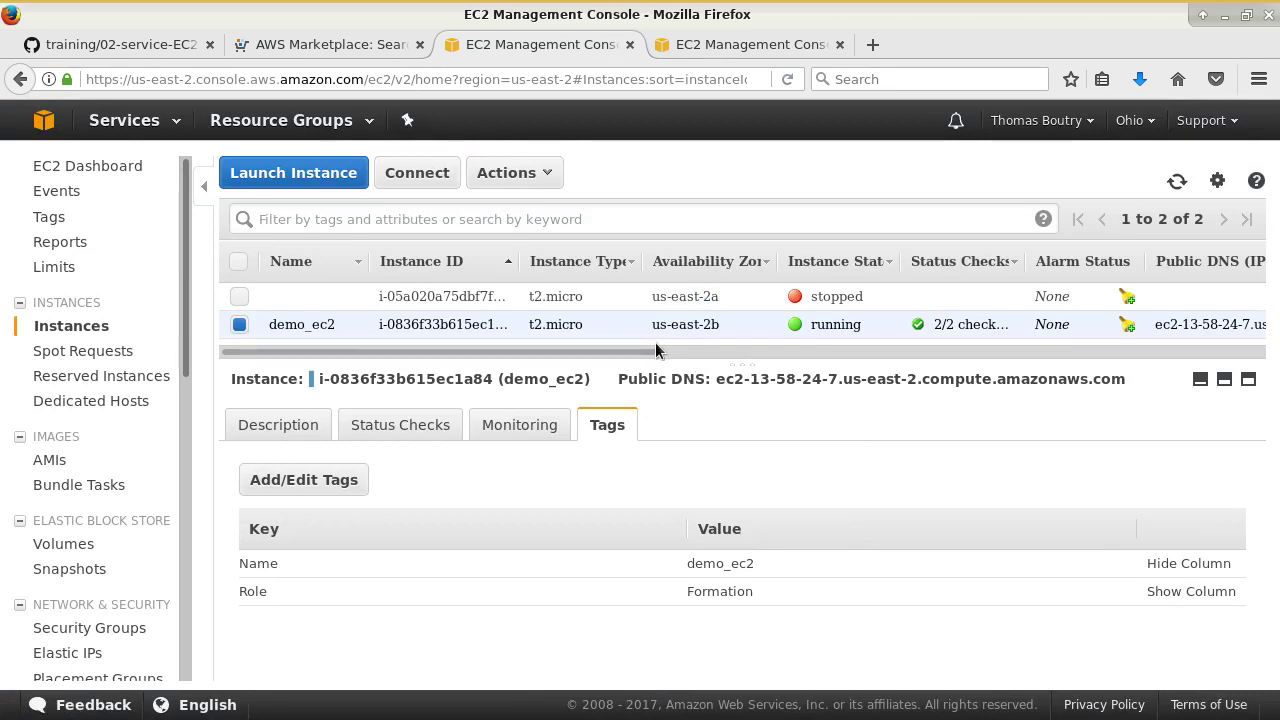
# - Browse demo_ec2's action and Instance State menus without choosing anything
pyautogui.rightClick(485, 324)
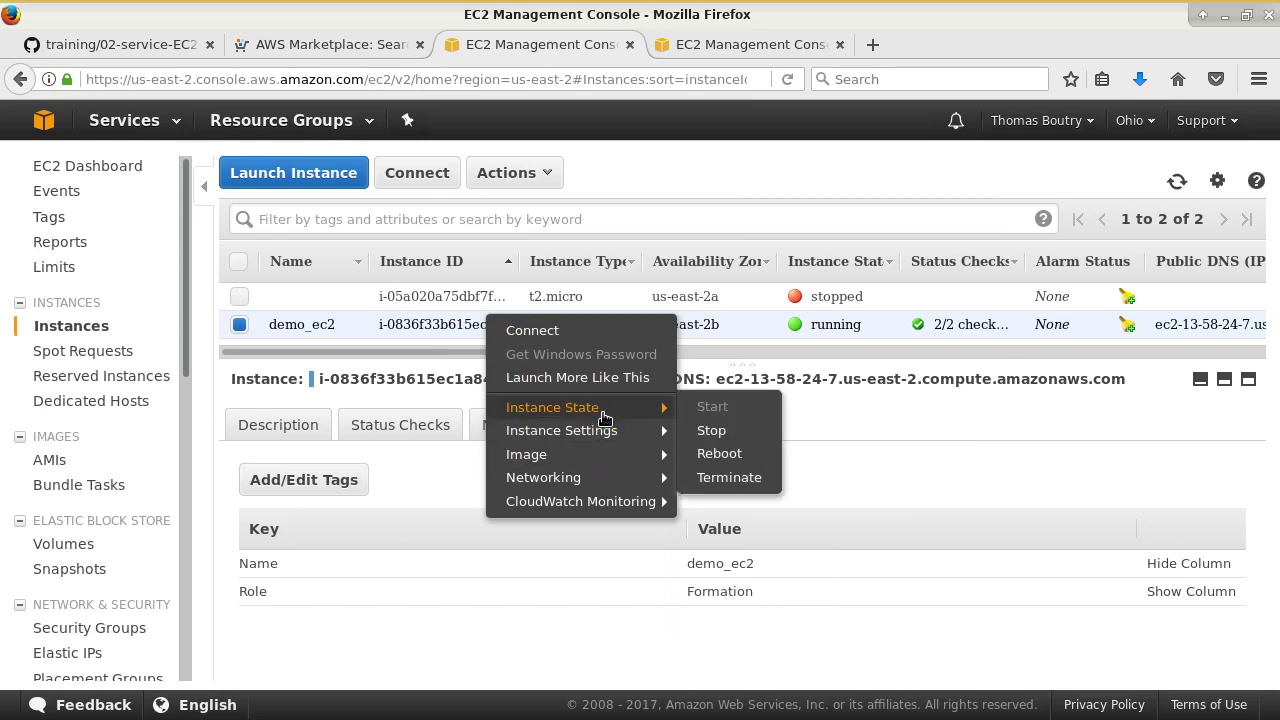
pyautogui.moveTo(615, 437)
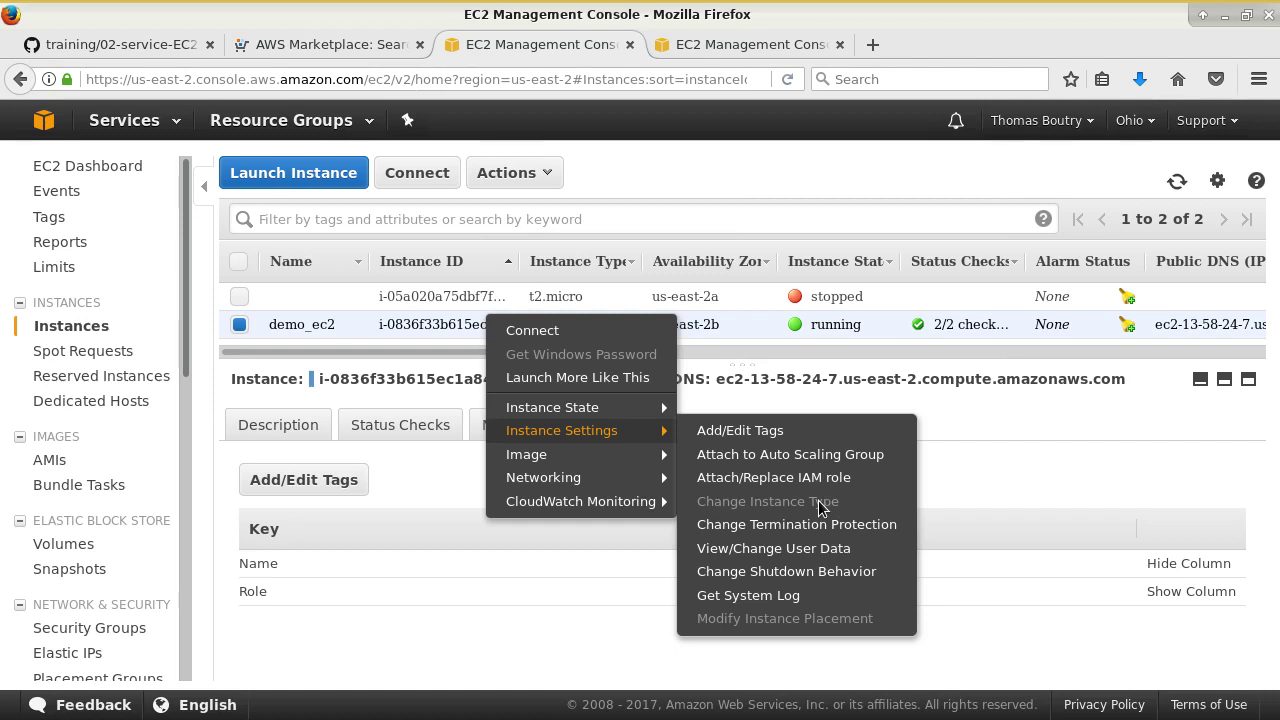
pyautogui.click(746, 334)
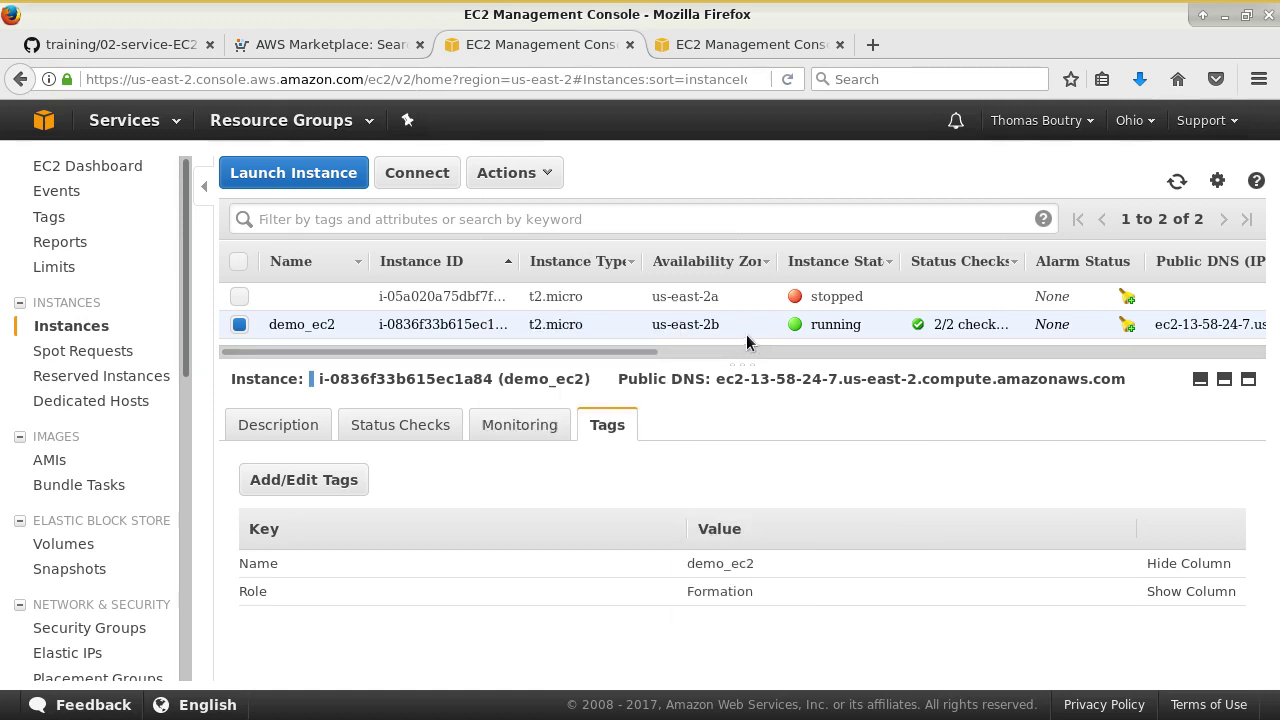
pyautogui.rightClick(732, 326)
pyautogui.moveTo(780, 407)
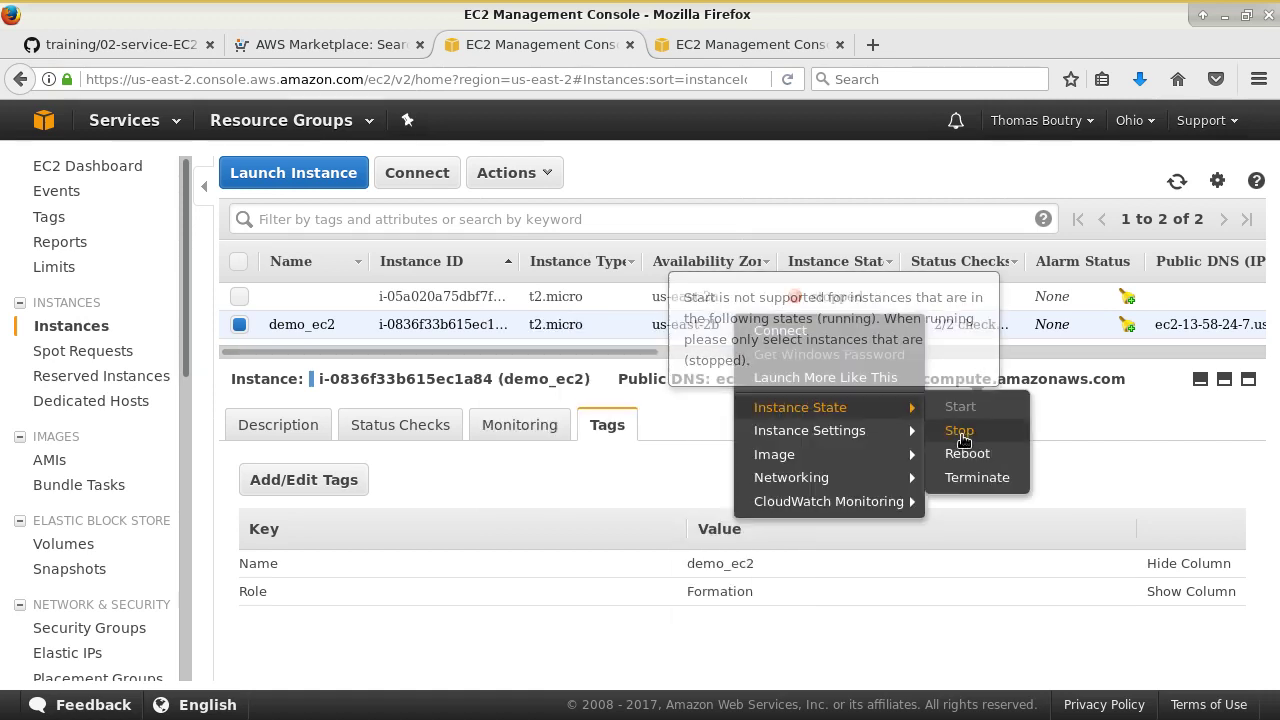
pyautogui.click(1099, 410)
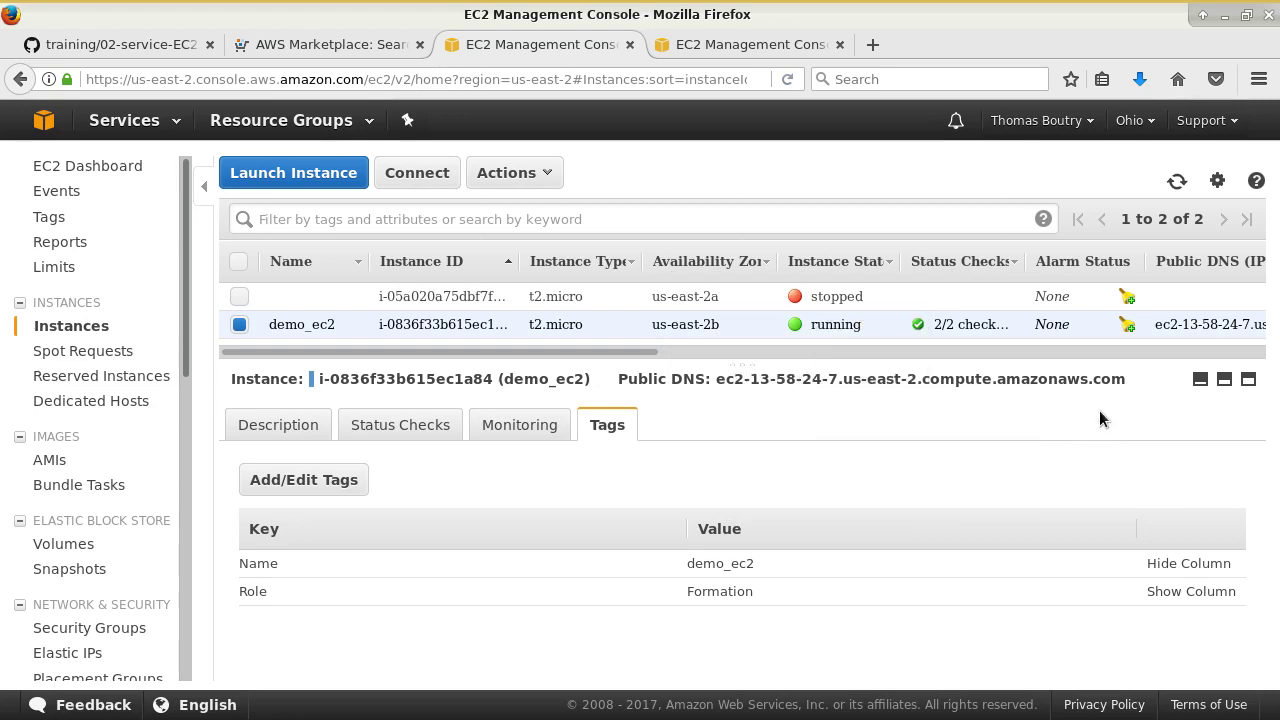
# - Shut down demo_ec2 with sudo halt in Terminal and refresh the instance list
pyautogui.hotkey('alt', 'Tab')
pyautogui.write('sudo halt')
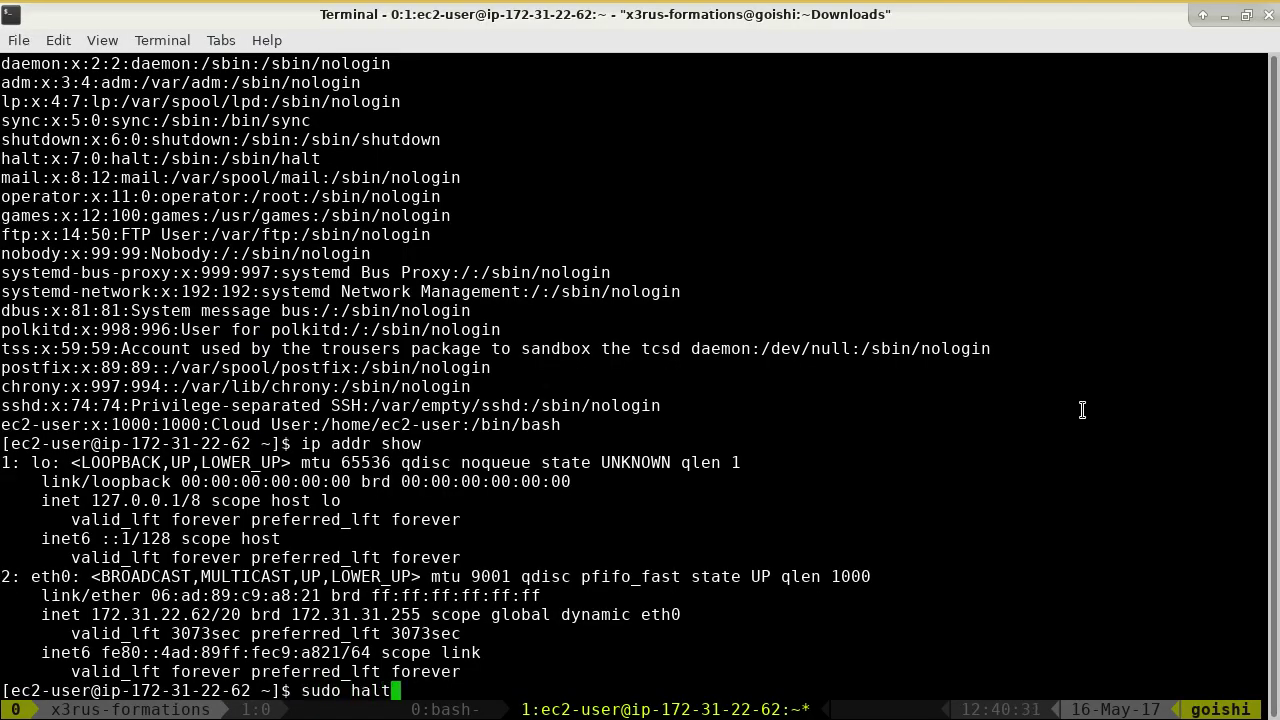
pyautogui.press('Return')
pyautogui.hotkey('alt', 'Tab')
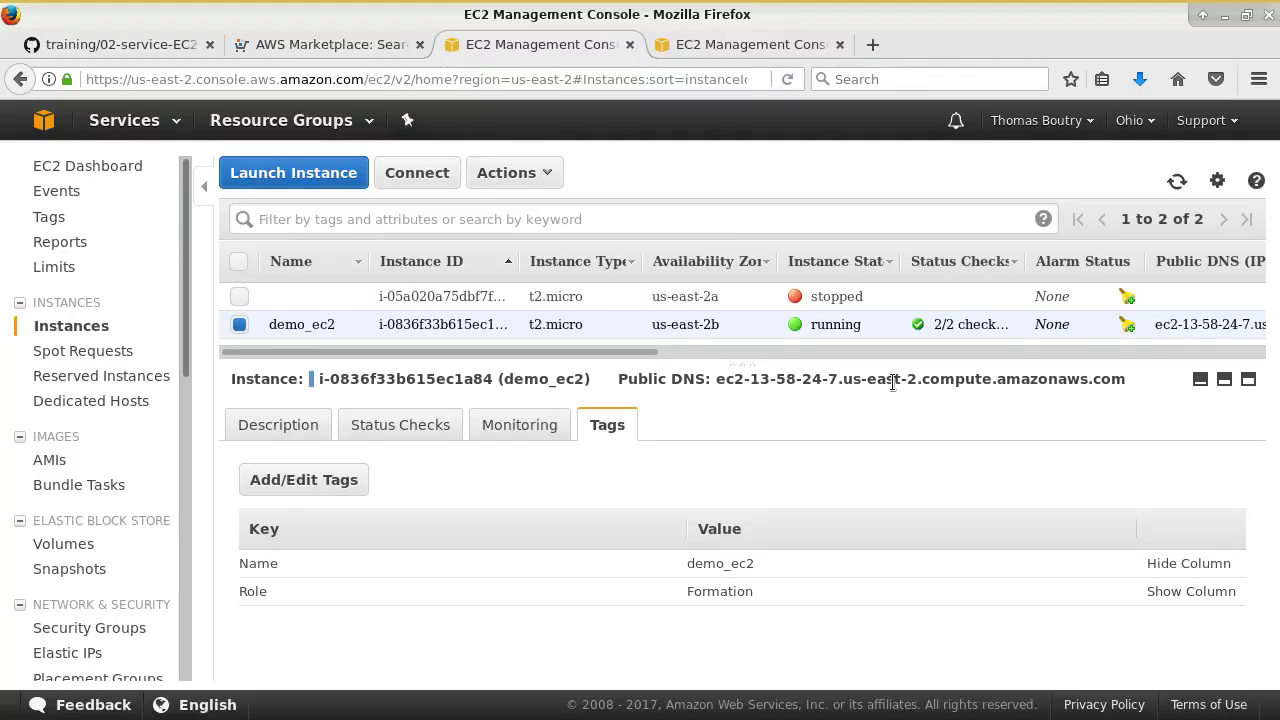
pyautogui.click(1176, 181)
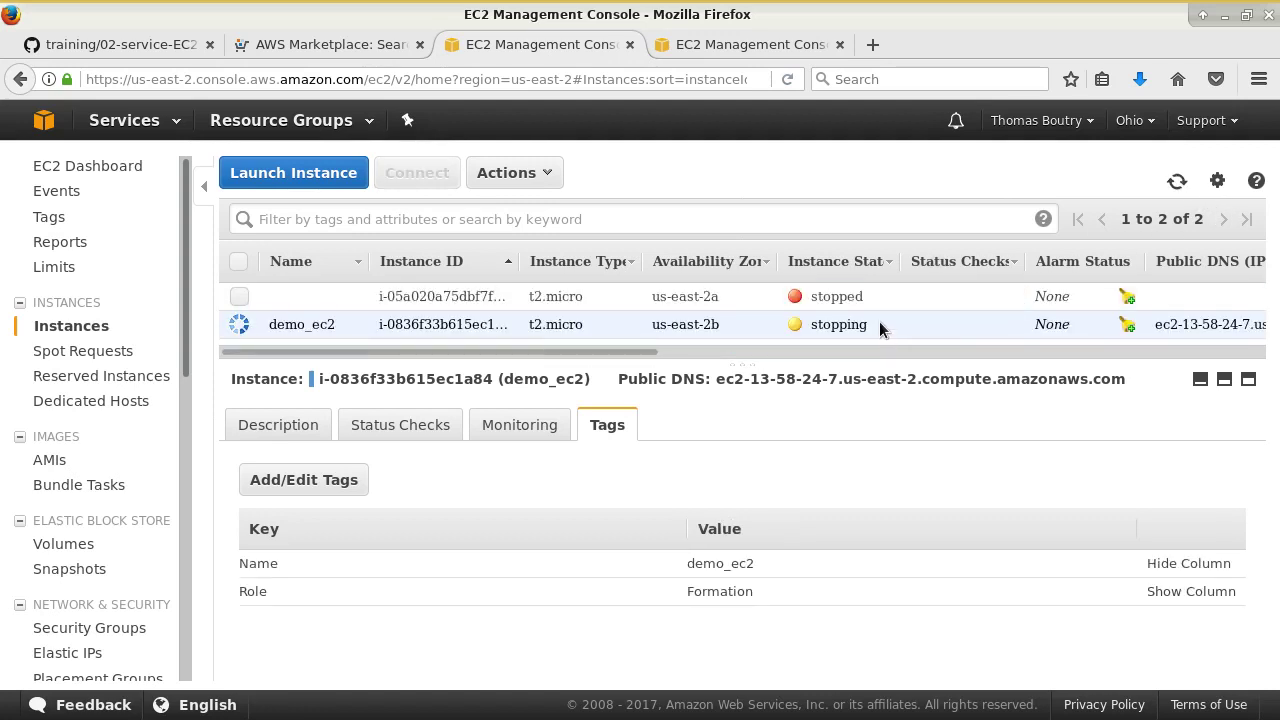
pyautogui.click(1178, 182)
# - Refresh until demo_ec2 shows stopped, then bring up its Instance Settings submenu
pyautogui.rightClick(925, 325)
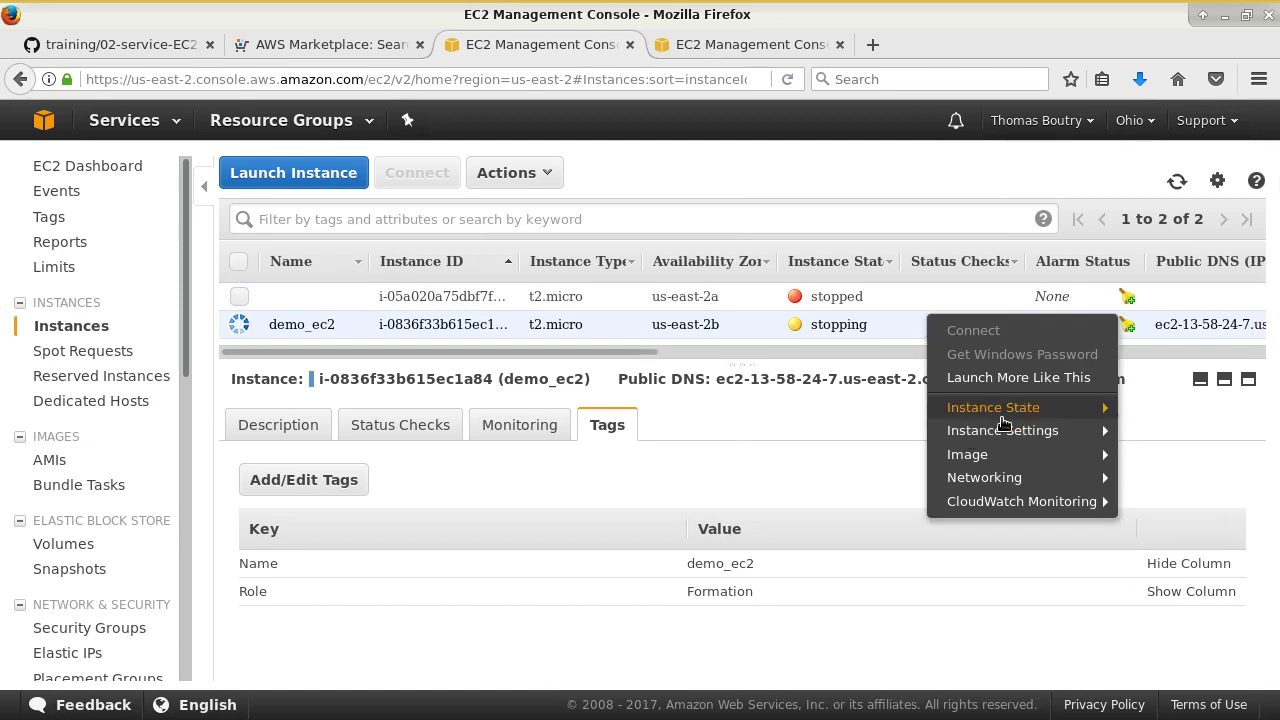
pyautogui.moveTo(1093, 415)
pyautogui.moveTo(1086, 441)
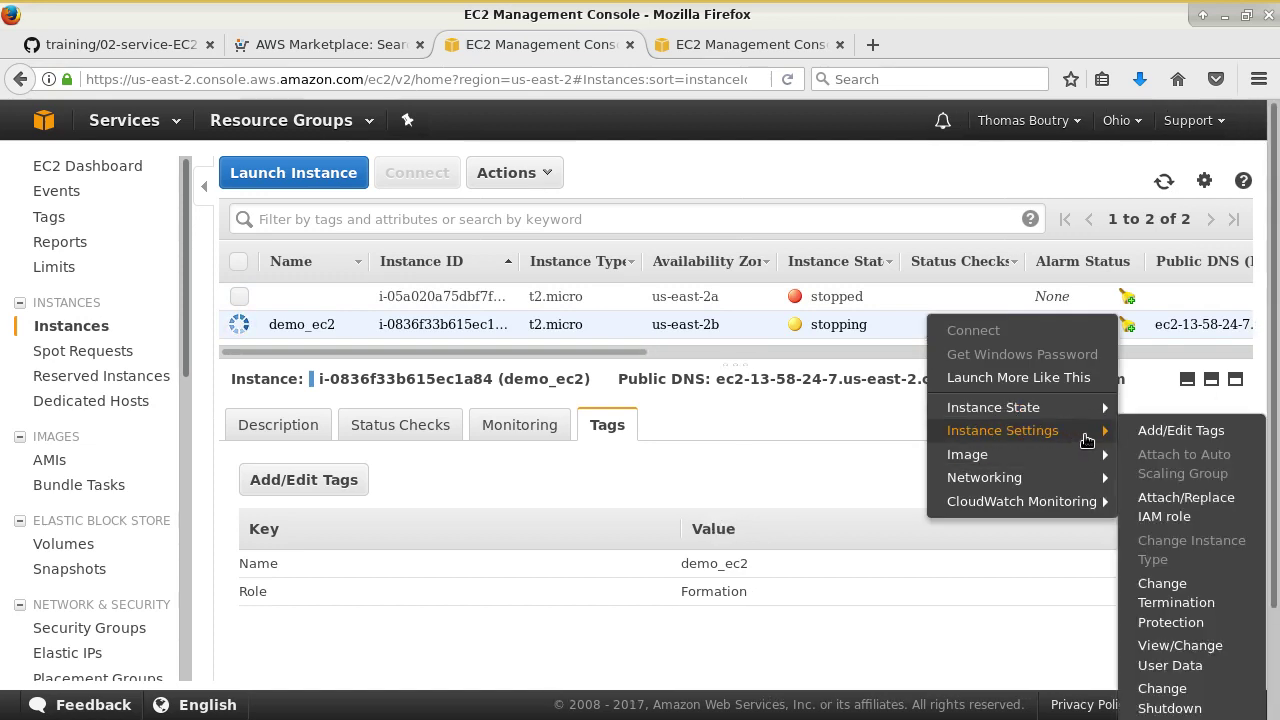
pyautogui.click(883, 122)
pyautogui.click(1170, 184)
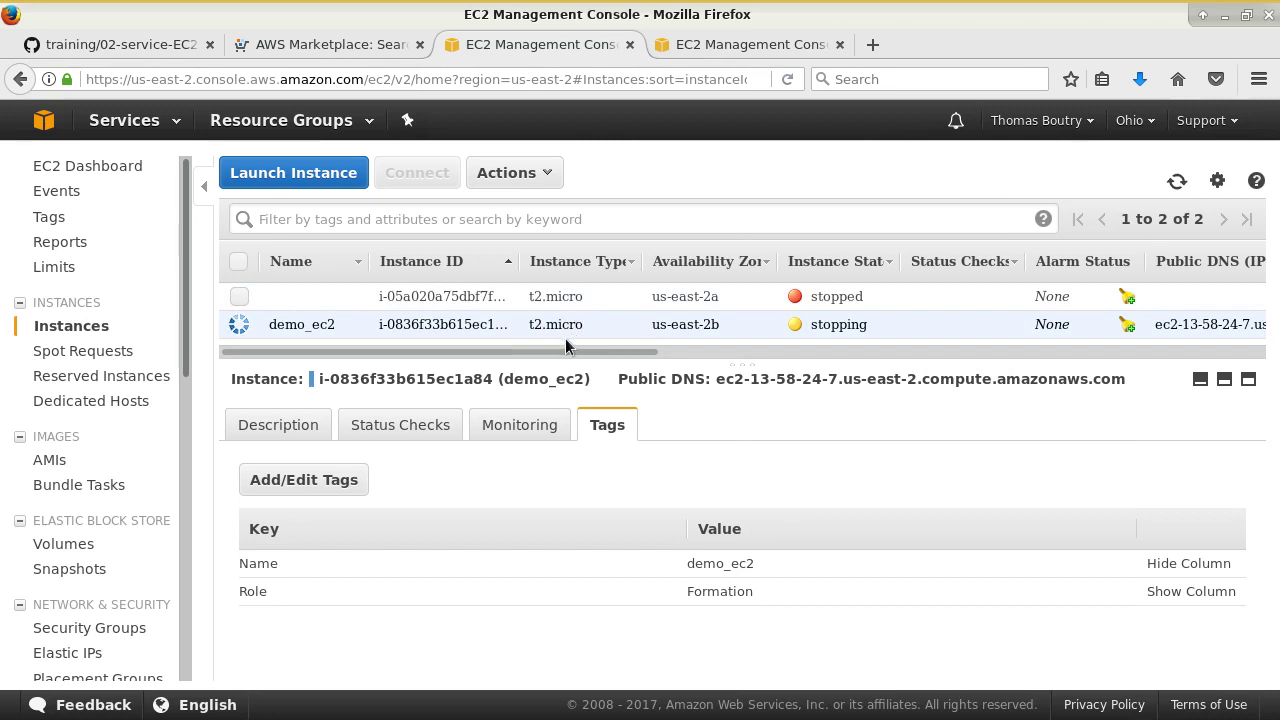
pyautogui.click(1176, 181)
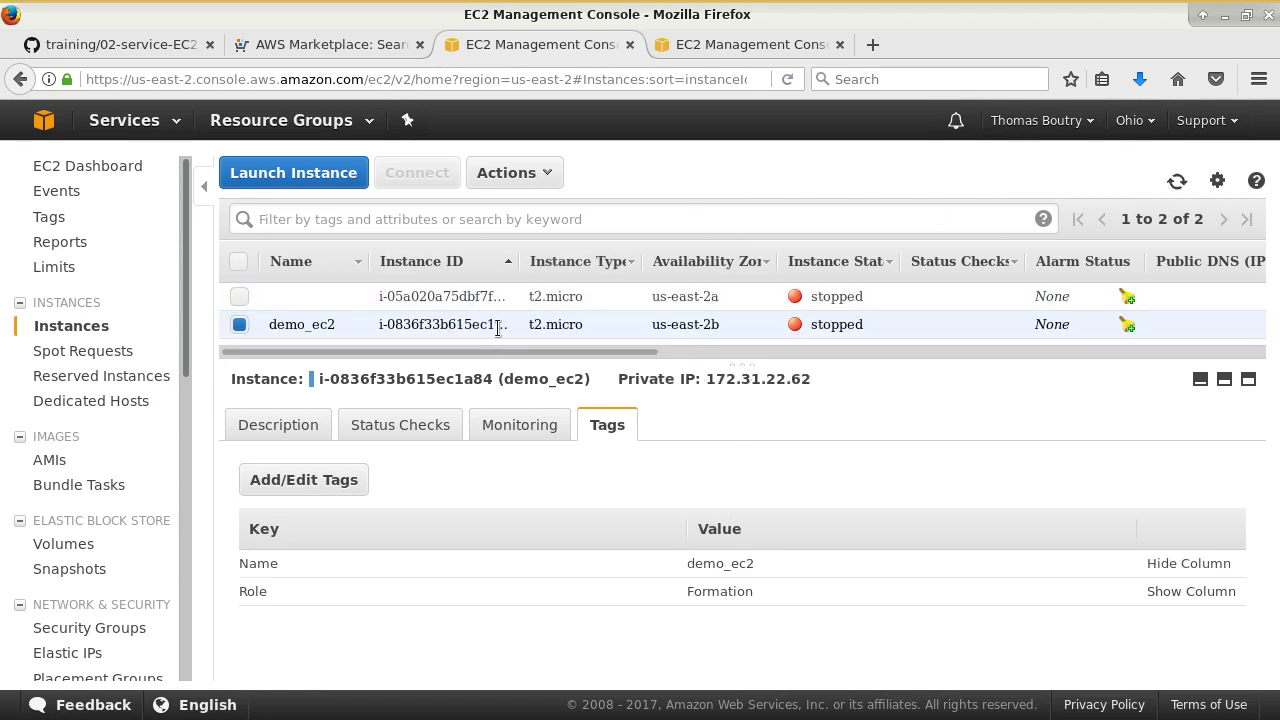
pyautogui.rightClick(402, 322)
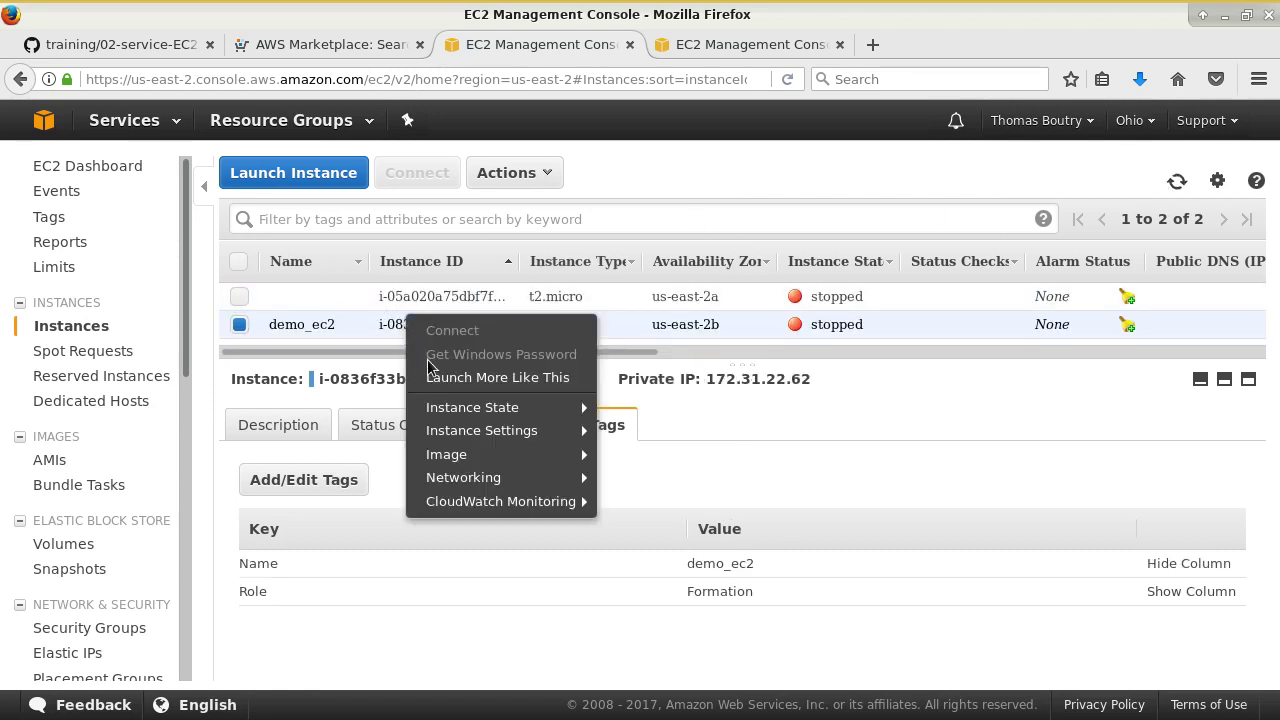
pyautogui.moveTo(497, 438)
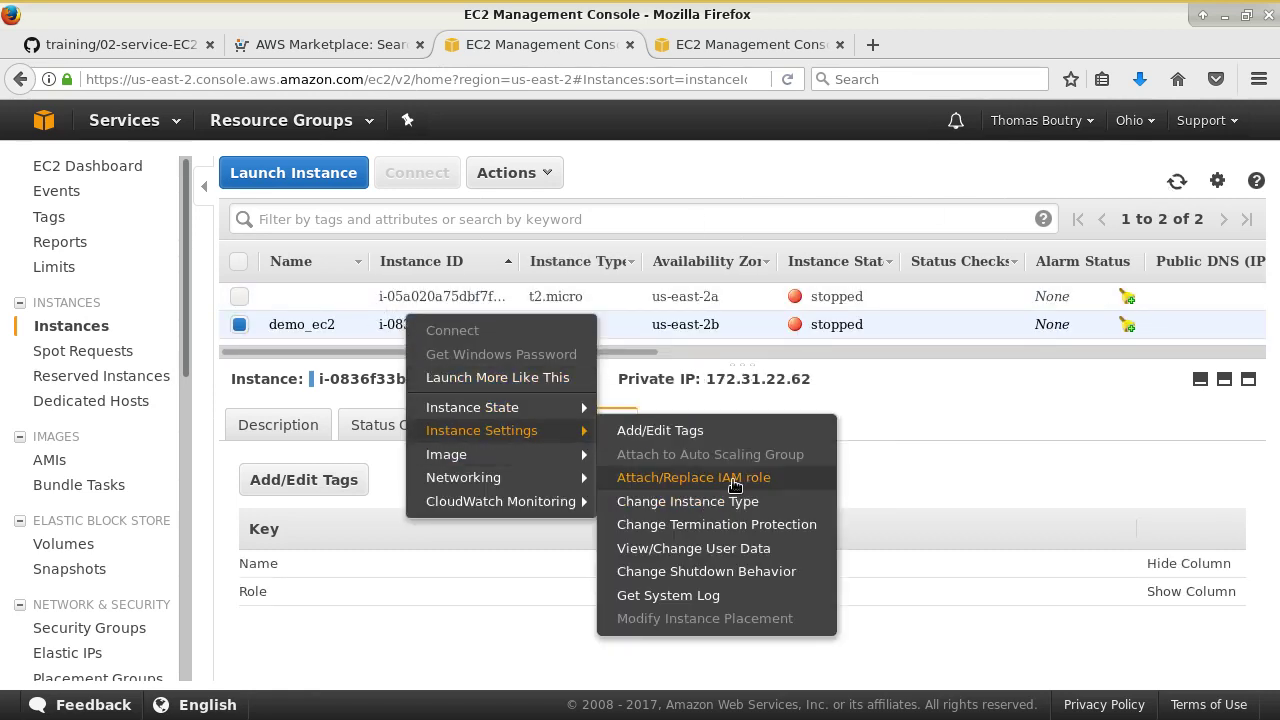
# - Pick t2.small in the Change Instance Type dialog and apply it to demo_ec2
pyautogui.click(772, 512)
pyautogui.click(717, 402)
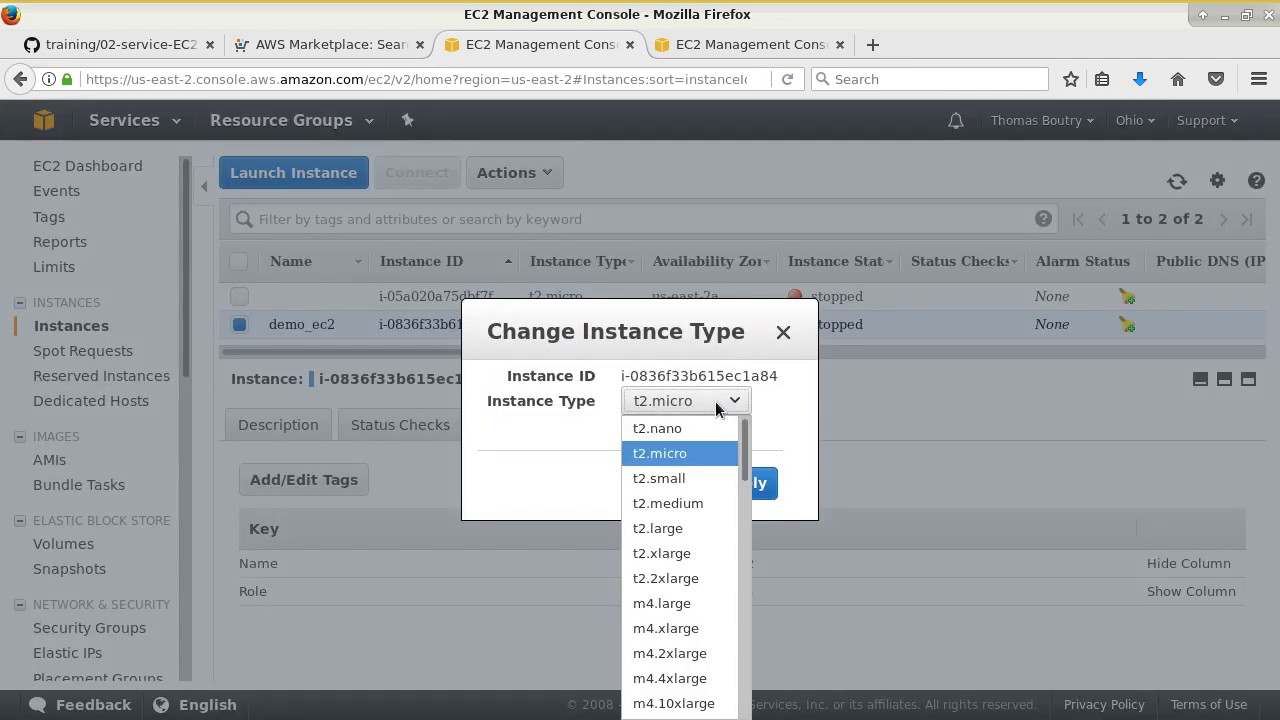
pyautogui.scroll(-12, 712, 574)
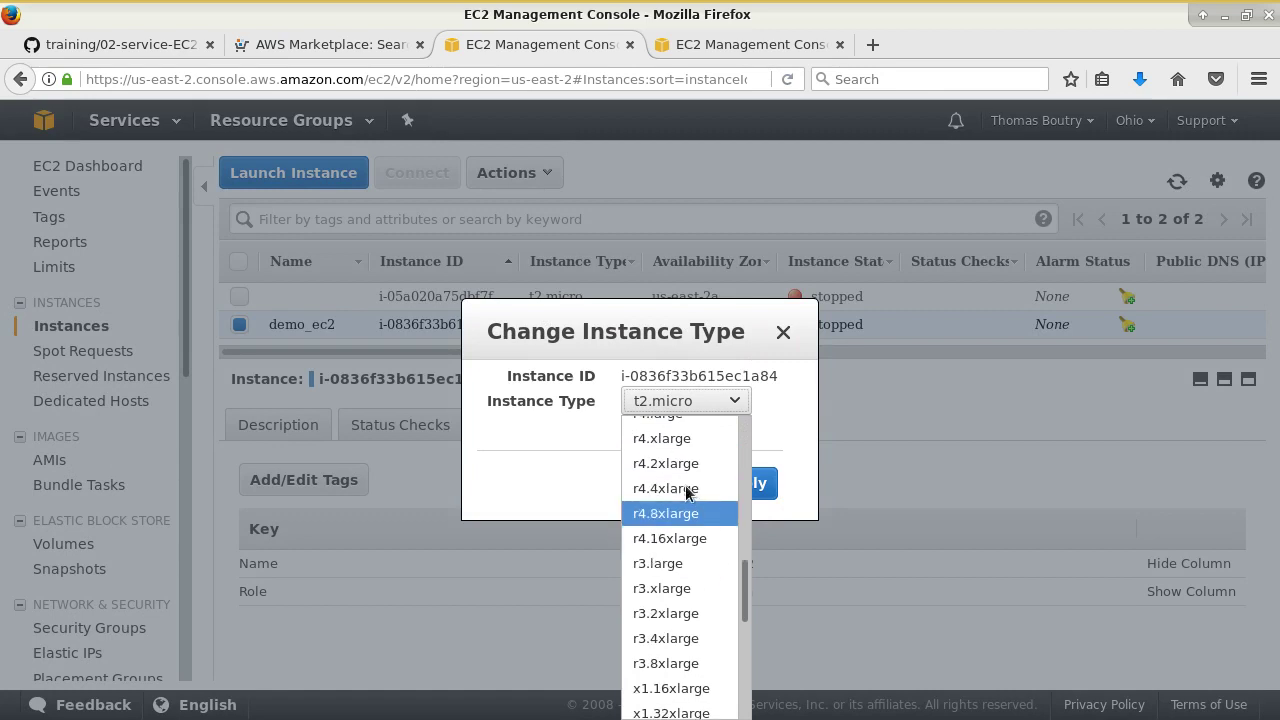
pyautogui.scroll(-3, 686, 490)
pyautogui.scroll(12, 688, 515)
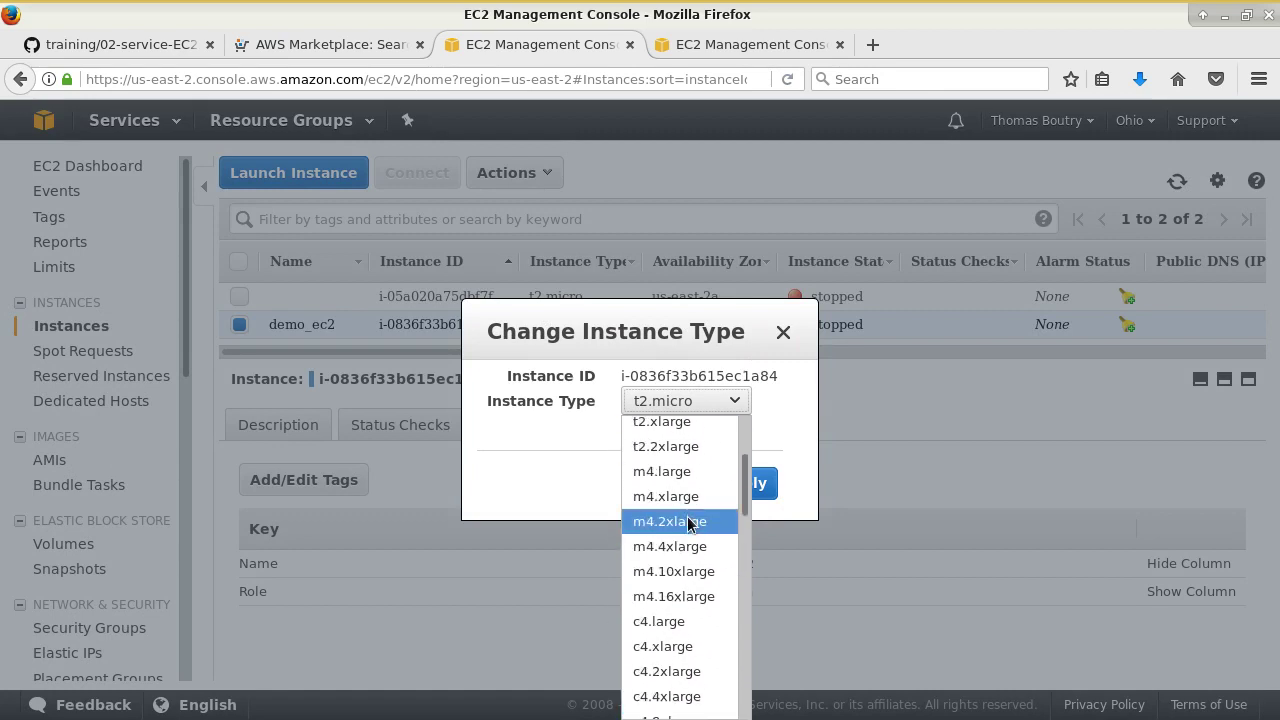
pyautogui.scroll(-8, 690, 540)
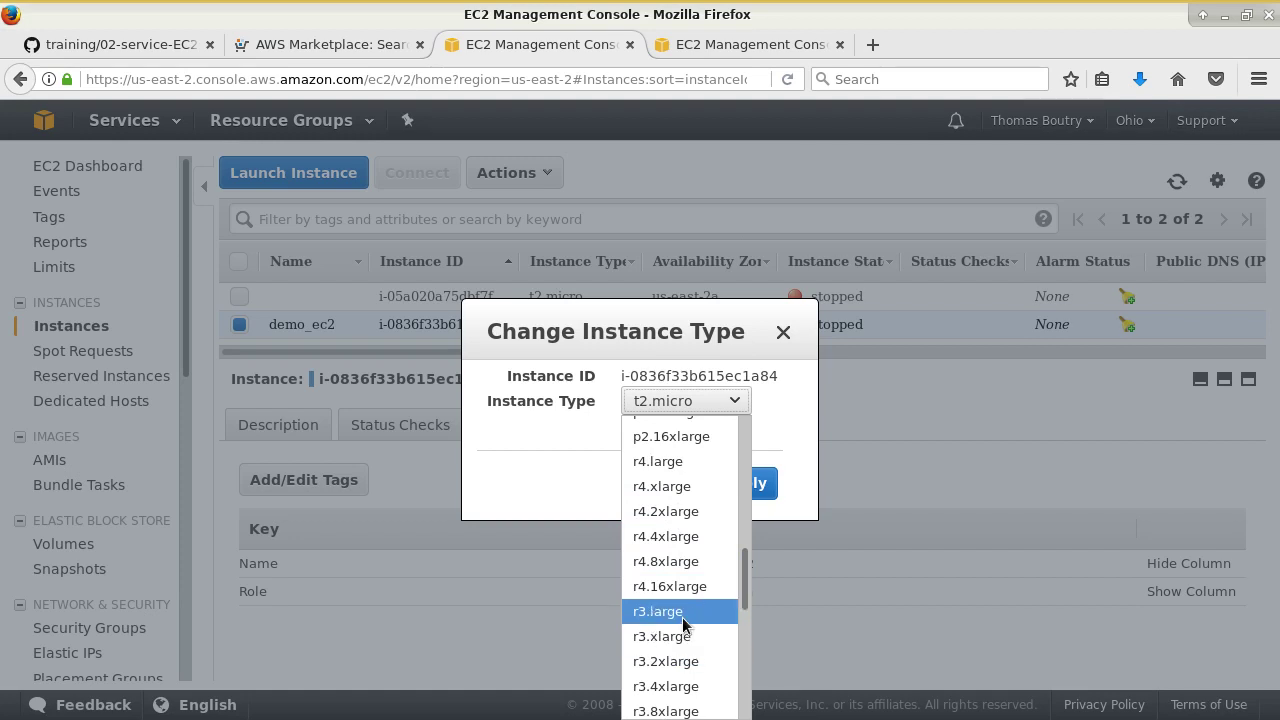
pyautogui.scroll(10, 682, 617)
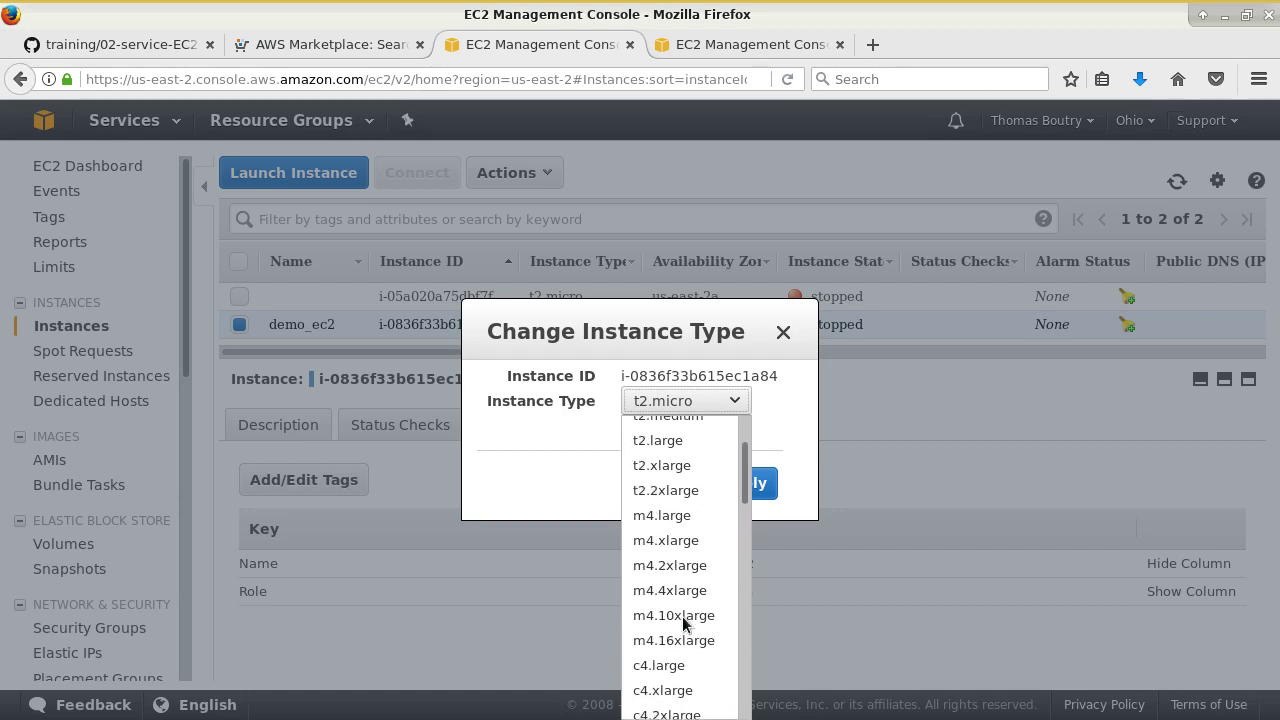
pyautogui.scroll(-1, 672, 510)
pyautogui.scroll(1, 674, 480)
pyautogui.click(675, 478)
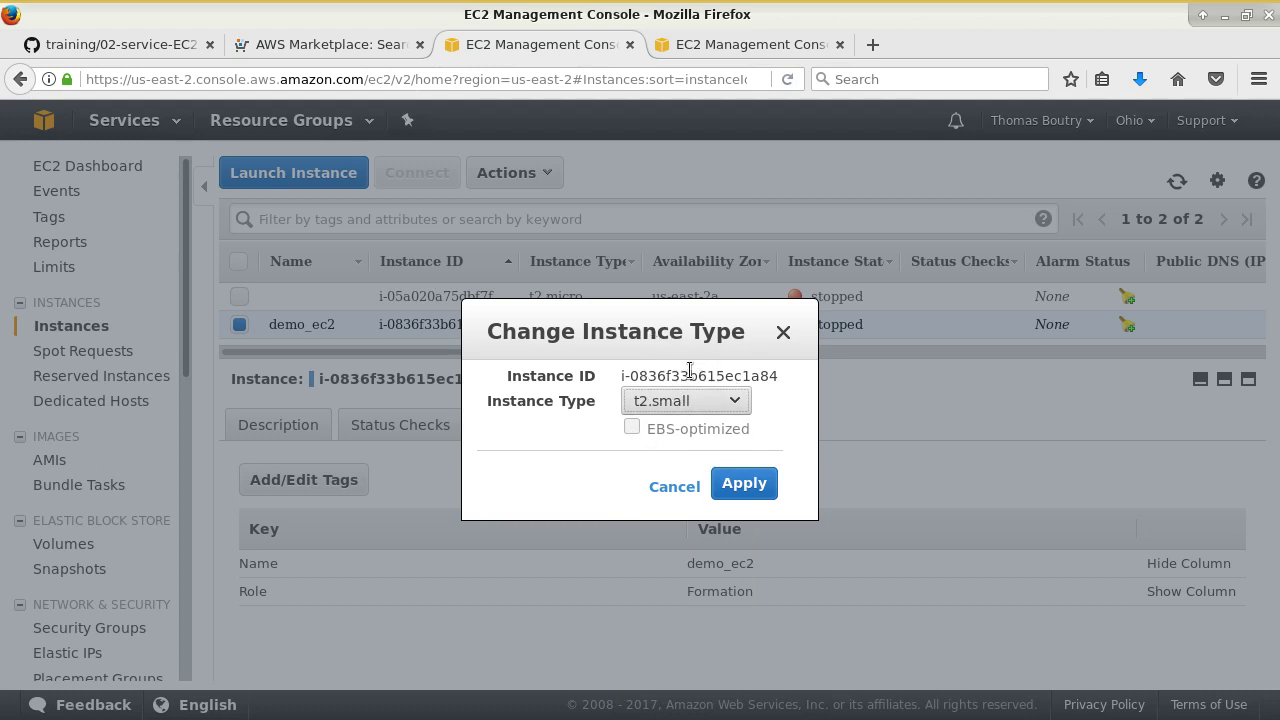
pyautogui.click(701, 402)
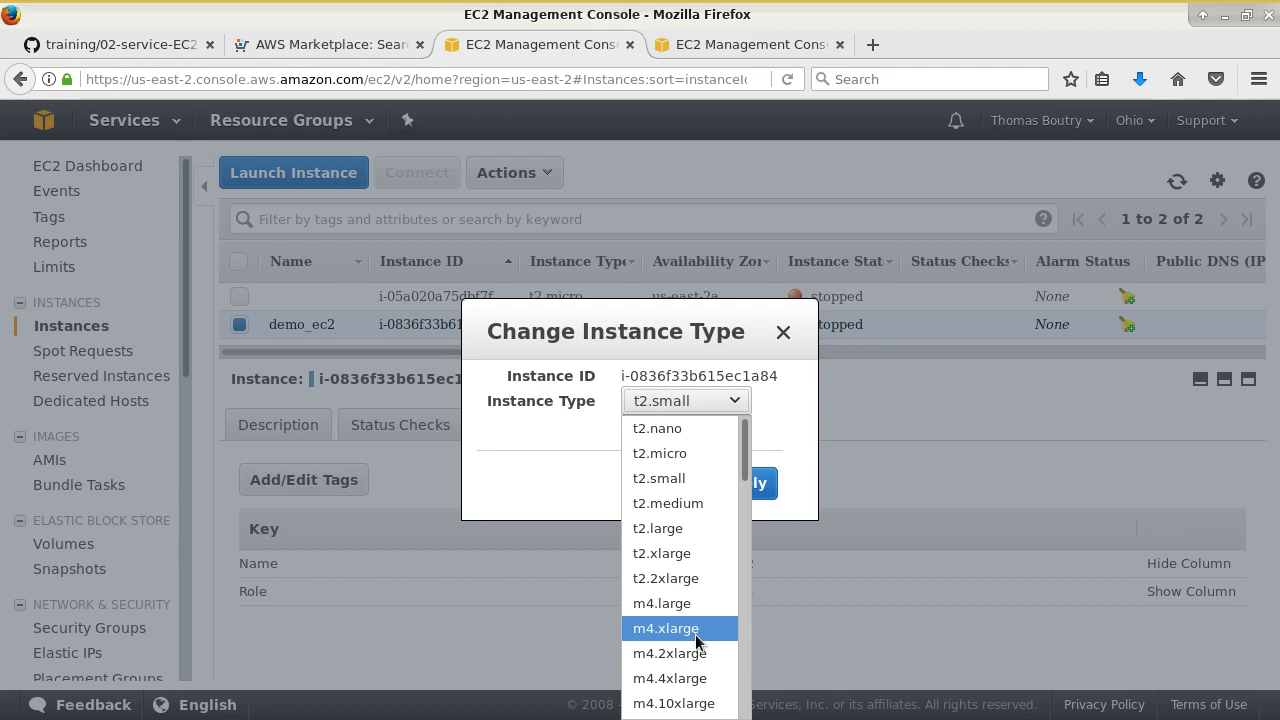
pyautogui.click(550, 460)
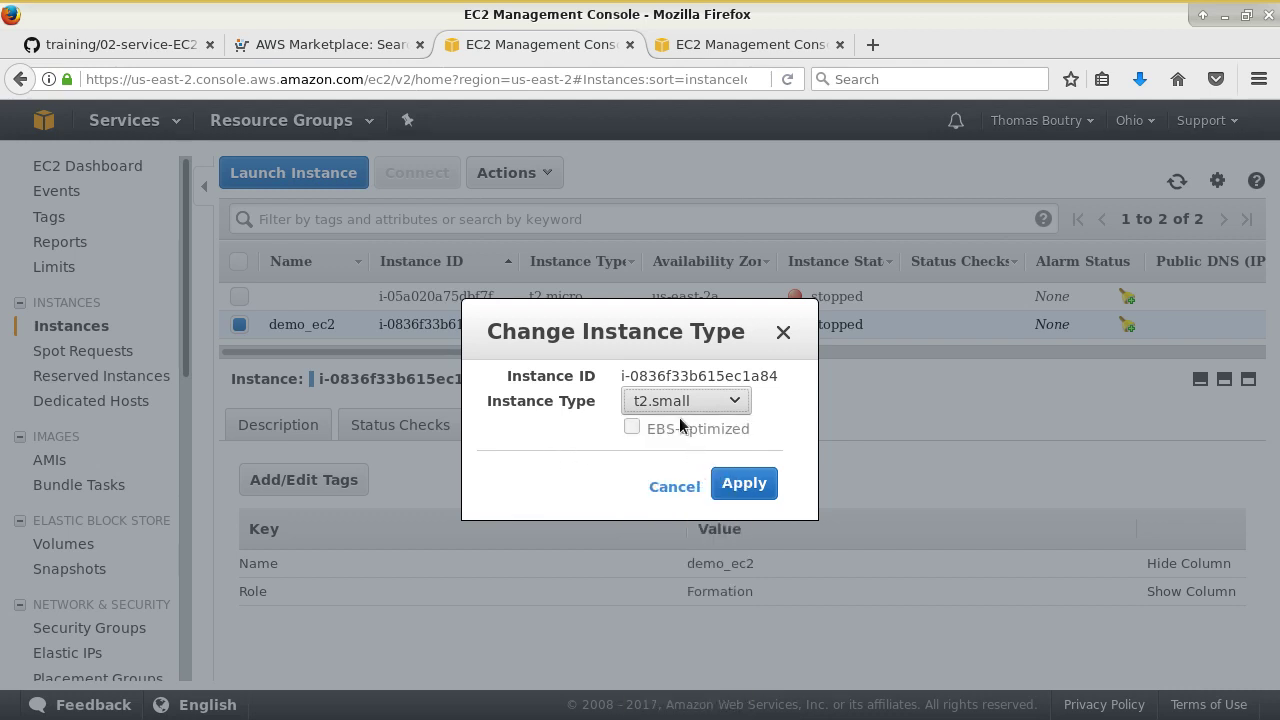
pyautogui.click(765, 484)
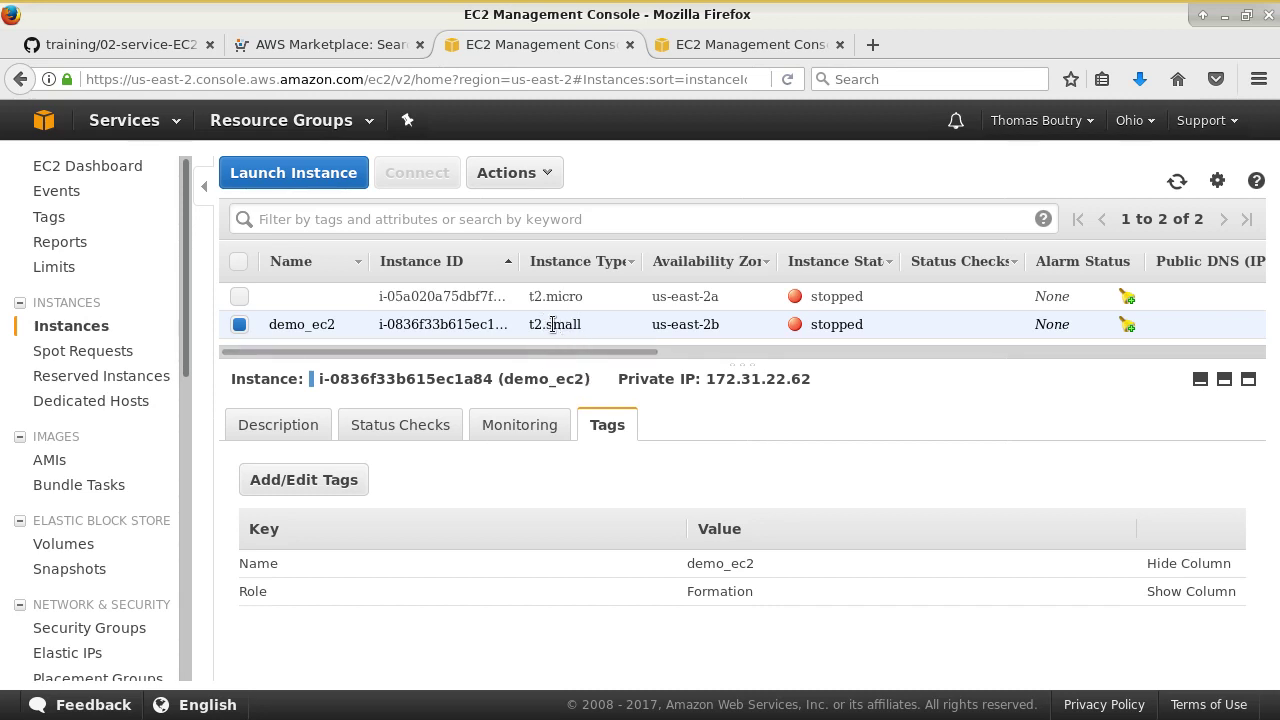
# - Start demo_ec2 via Instance State > Start, confirm, and refresh the list
pyautogui.rightClick(602, 321)
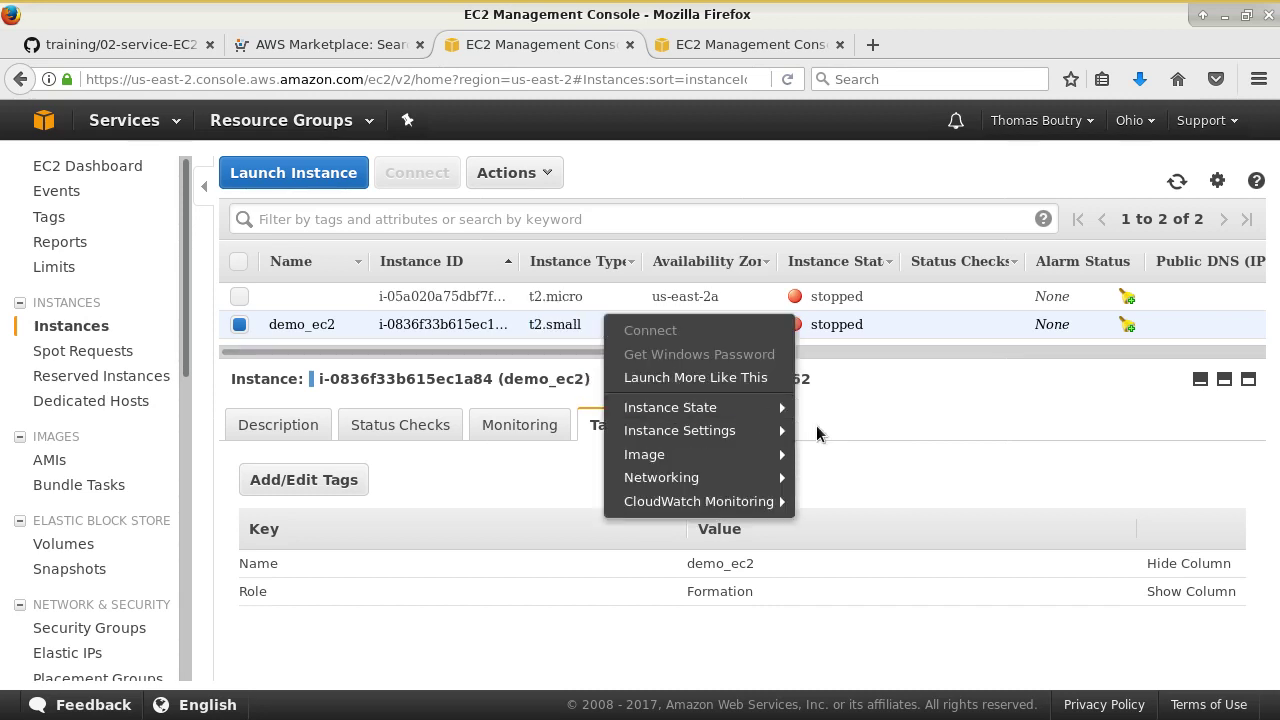
pyautogui.moveTo(760, 407)
pyautogui.click(828, 403)
pyautogui.click(782, 483)
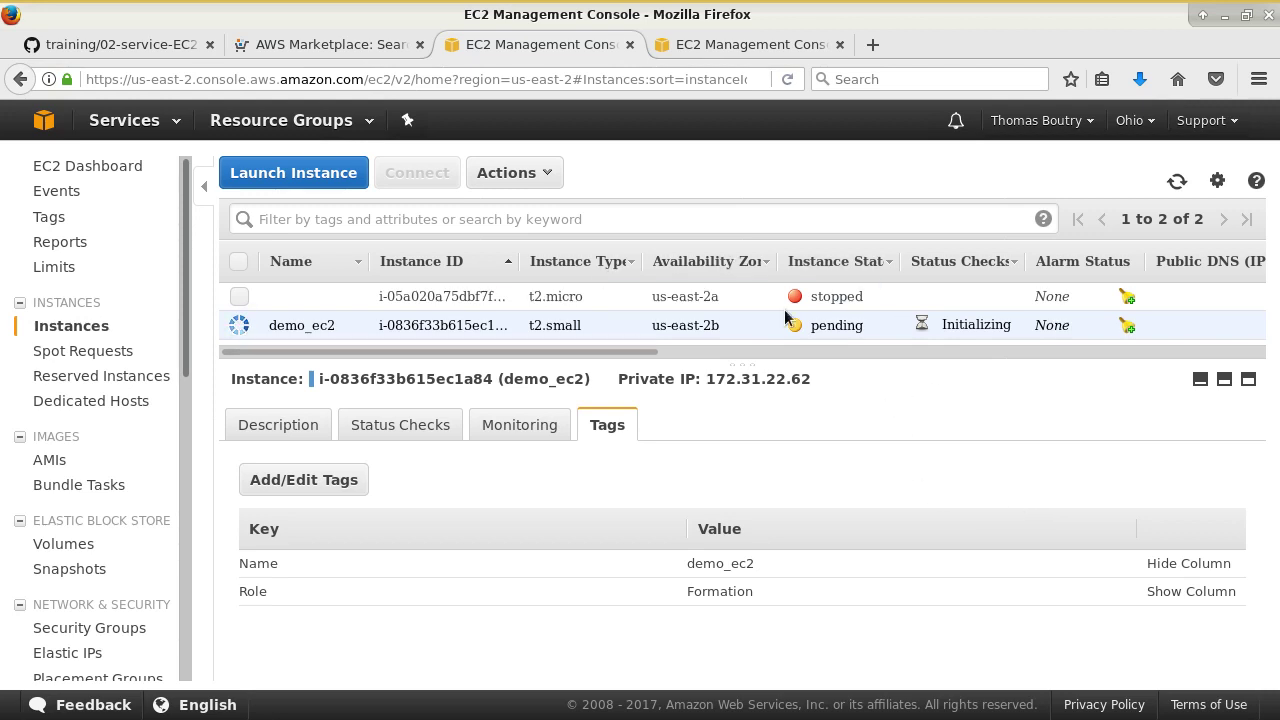
pyautogui.click(1177, 181)
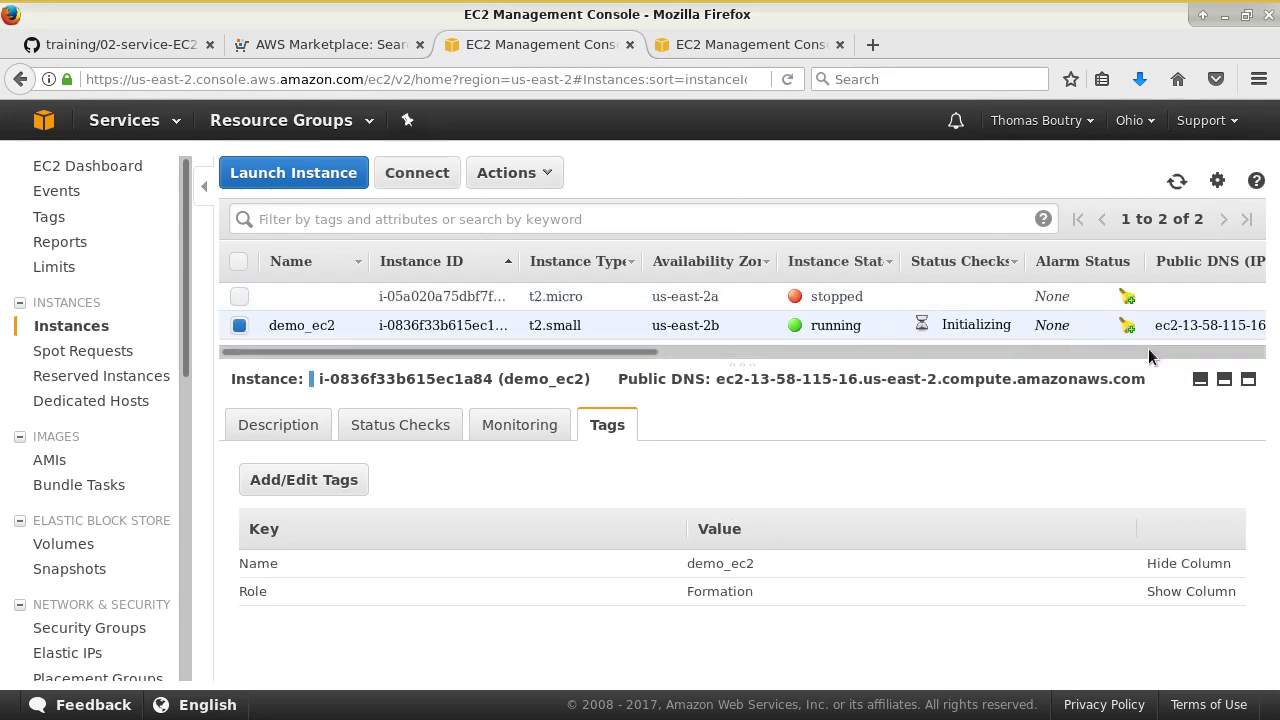
# - Select demo_ec2's new IPv4 public IP 13.58.115.16 for the ssh command
pyautogui.hotkey('alt', 'Tab')
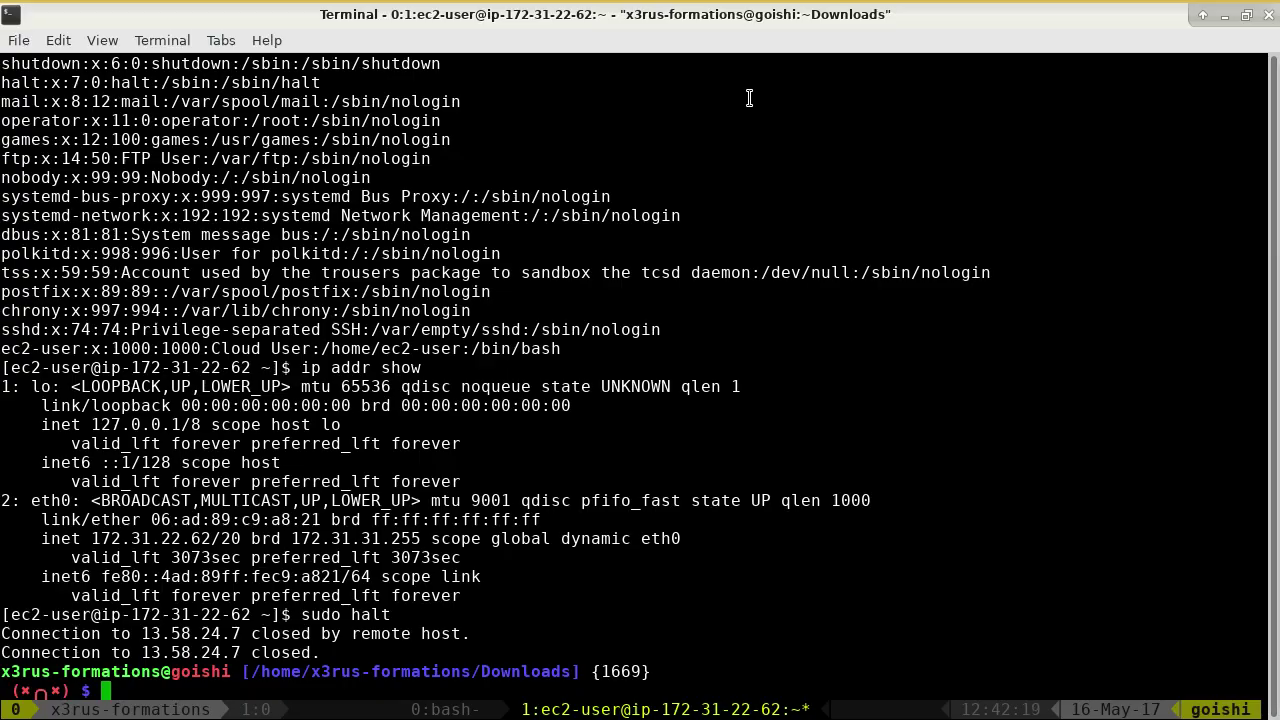
pyautogui.hotkey('alt', 'Tab')
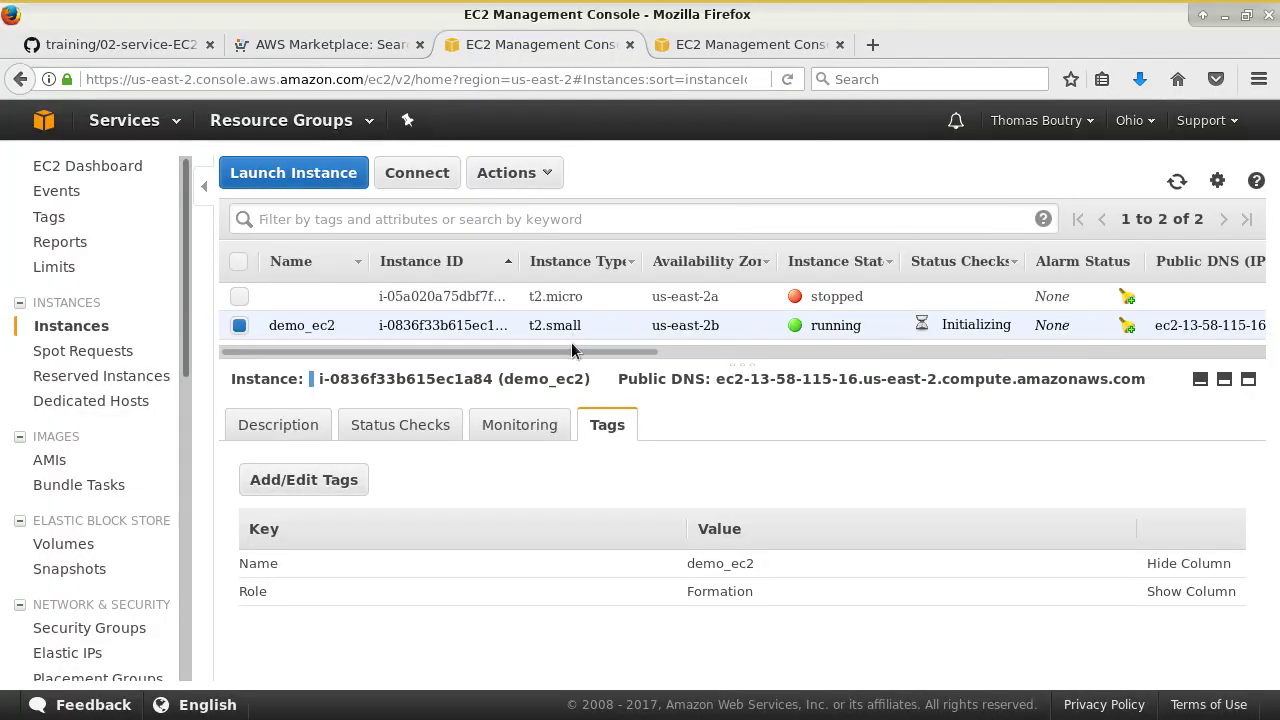
pyautogui.moveTo(608, 352); pyautogui.dragTo(900, 355)
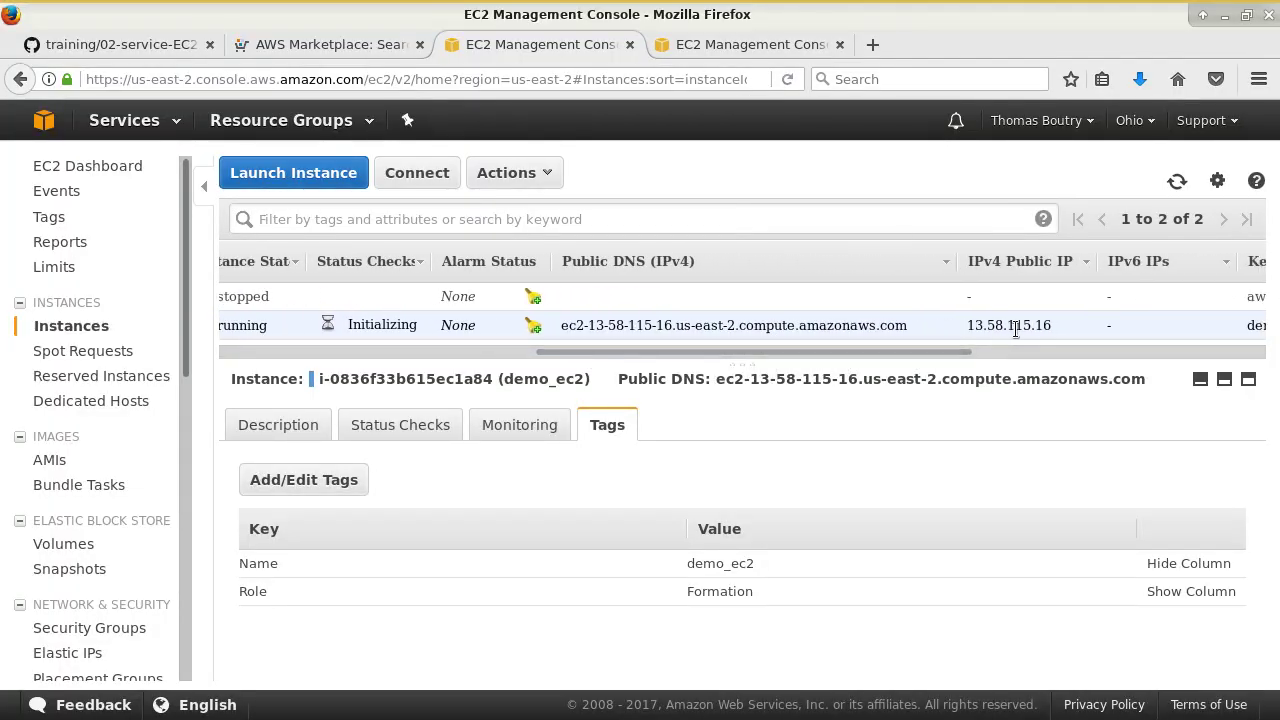
pyautogui.hotkey('alt', 'Tab')
pyautogui.hotkey('alt', 'Tab')
pyautogui.moveTo(1053, 323); pyautogui.dragTo(963, 324)
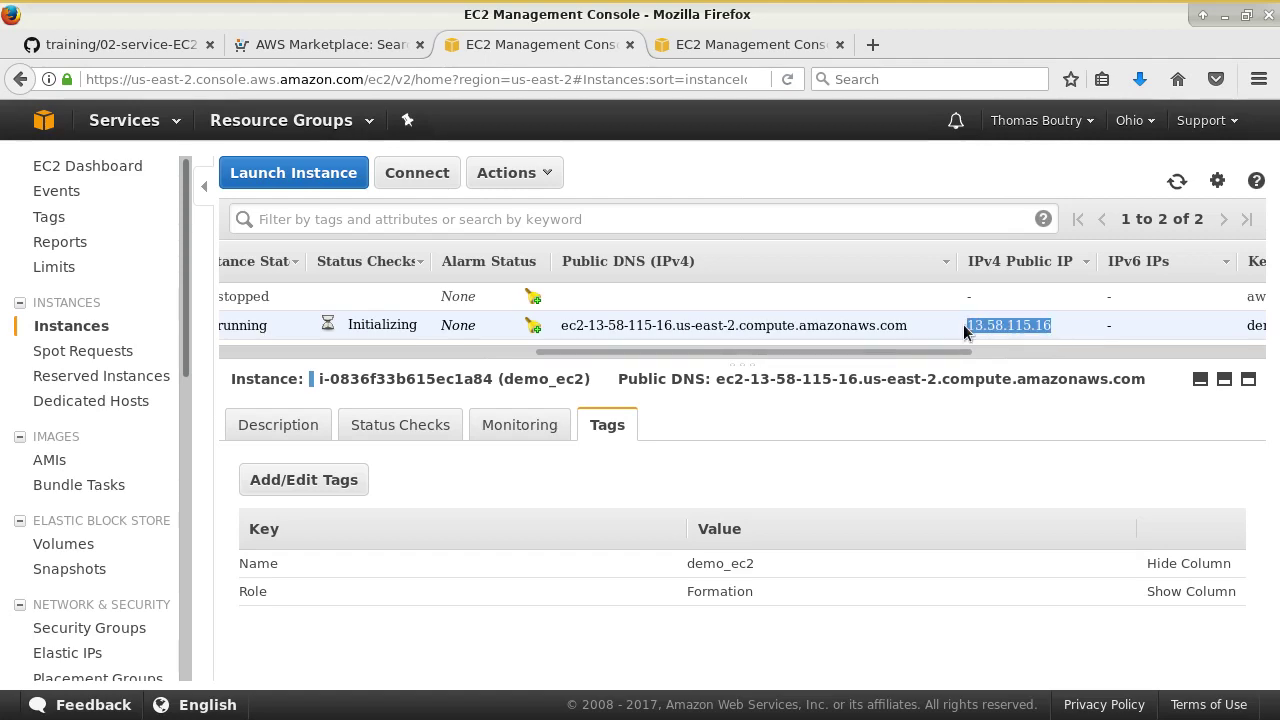
pyautogui.hotkey('alt', 'Tab')
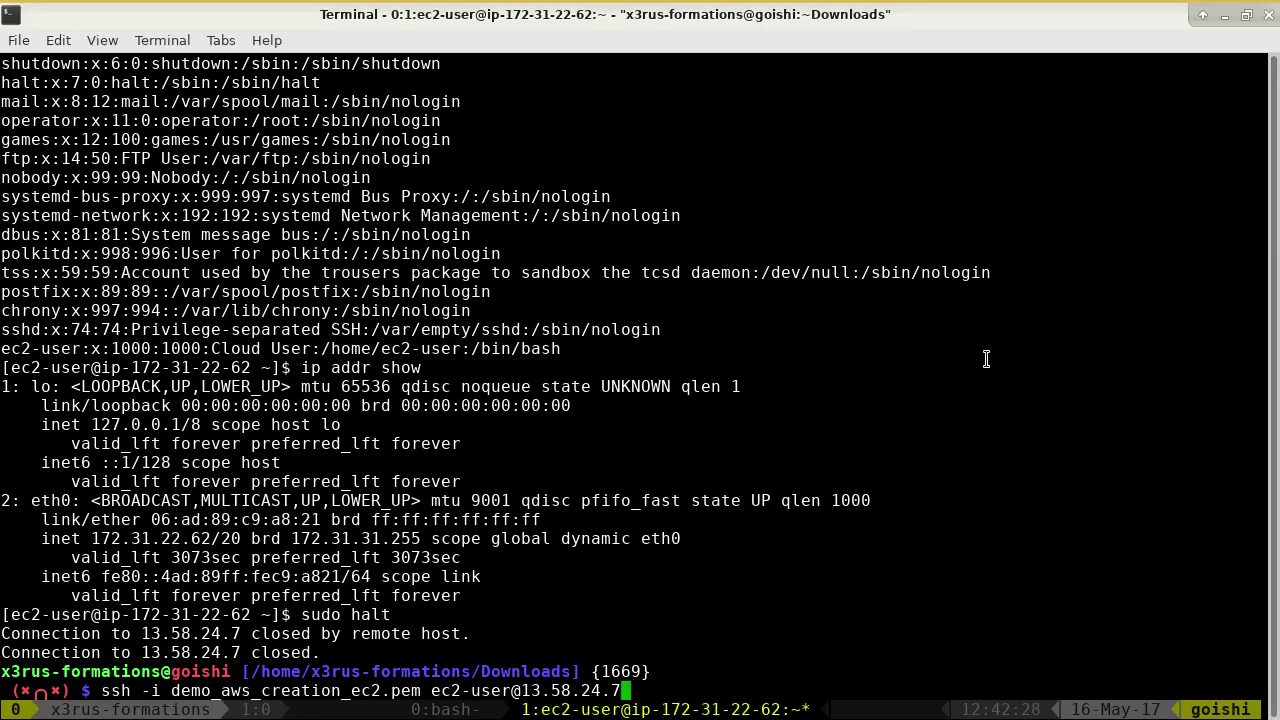
# - Reconnect via ssh to 13.58.115.16, accepting the host key with 'yes'
pyautogui.press('BackSpace')
pyautogui.press('BackSpace')
pyautogui.press('BackSpace')
pyautogui.press('BackSpace')
pyautogui.press('BackSpace')
pyautogui.press('BackSpace')
pyautogui.press('BackSpace')
pyautogui.press('BackSpace')
pyautogui.press('BackSpace')
pyautogui.press('BackSpace')
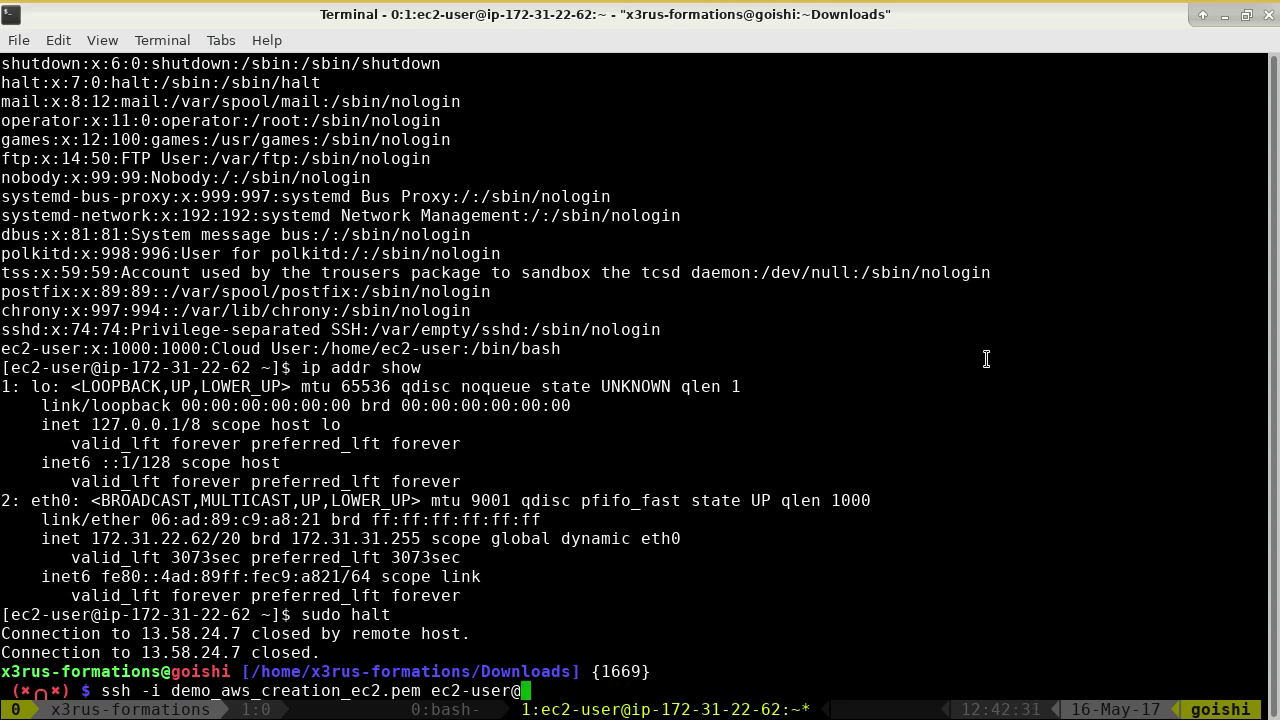
pyautogui.middleClick(1035, 370)
pyautogui.press('Return')
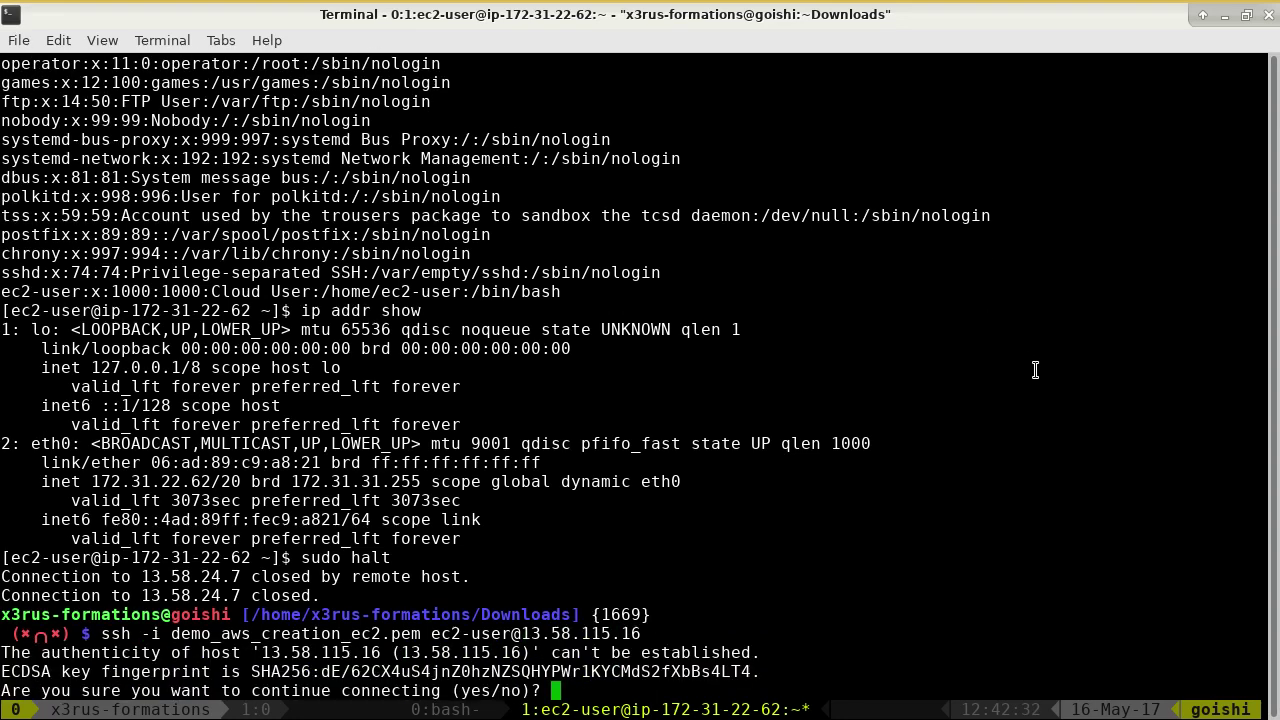
pyautogui.write('yes')
pyautogui.press('Return')
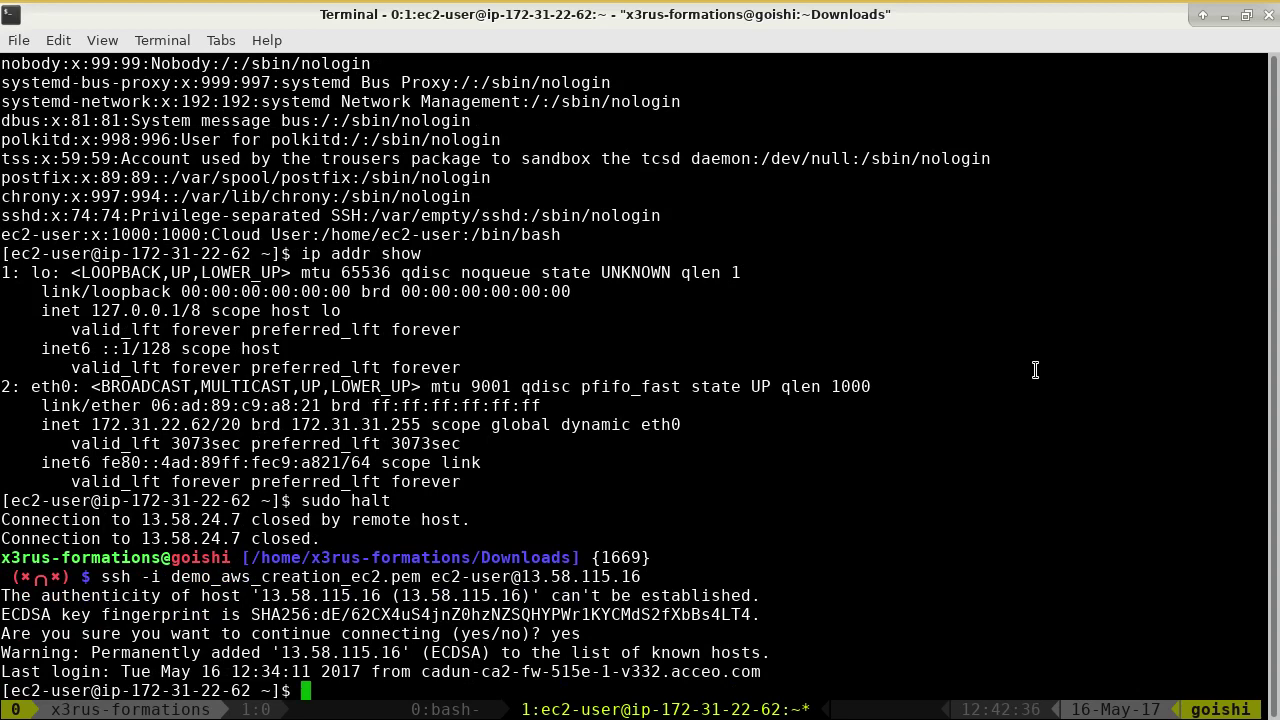
# - Run cat /proc/cpuinfo to display the instance's CPU details
pyautogui.write('last')
pyautogui.press('BackSpace')
pyautogui.press('BackSpace')
pyautogui.press('BackSpace')
pyautogui.press('BackSpace')
pyautogui.press('BackSpace')
pyautogui.write('cat /proc/')
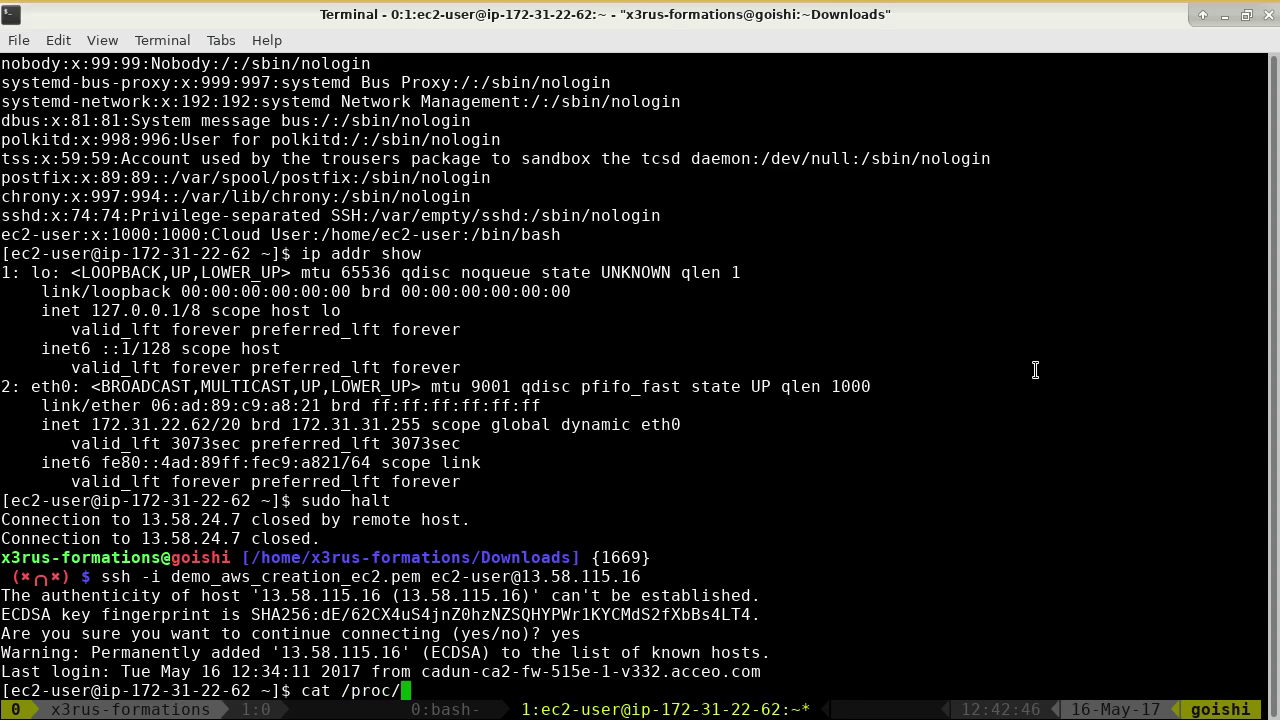
pyautogui.write('cpuinfo')
pyautogui.press('Return')
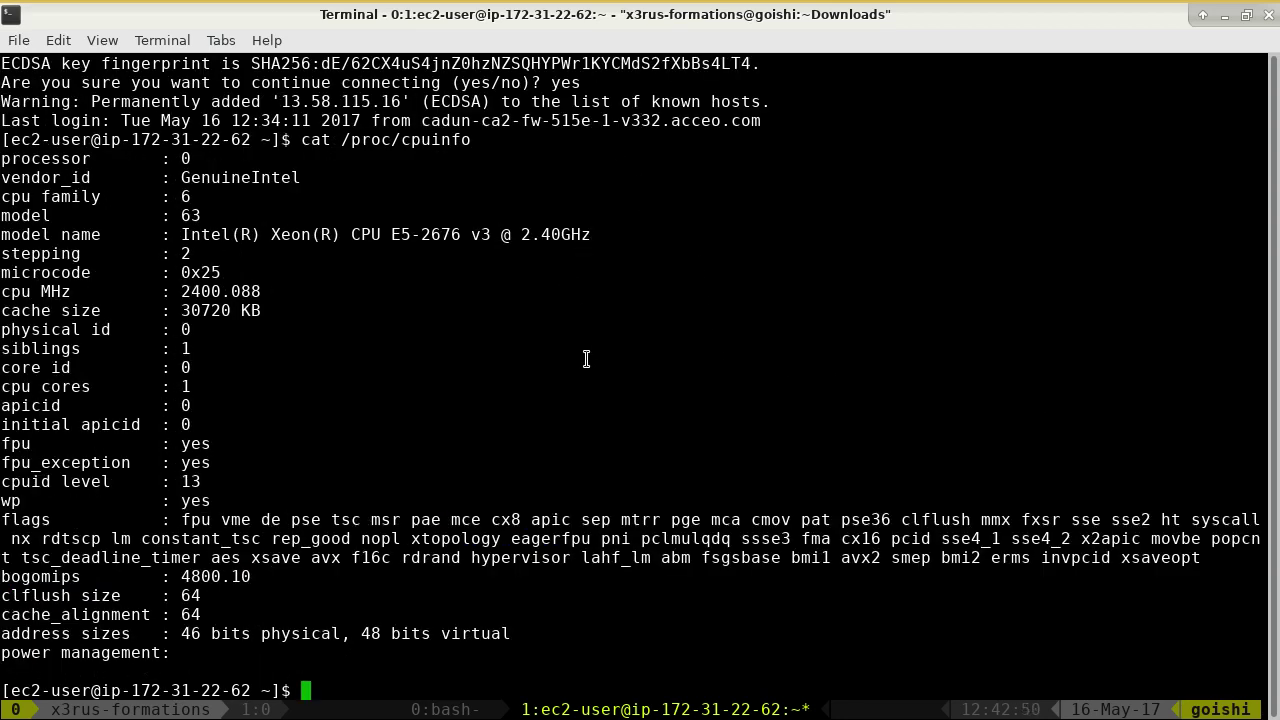
# - Run free -m showing 1838 MB total, then run last and highlight the reboot lines
pyautogui.write('free -m')
pyautogui.press('Return')
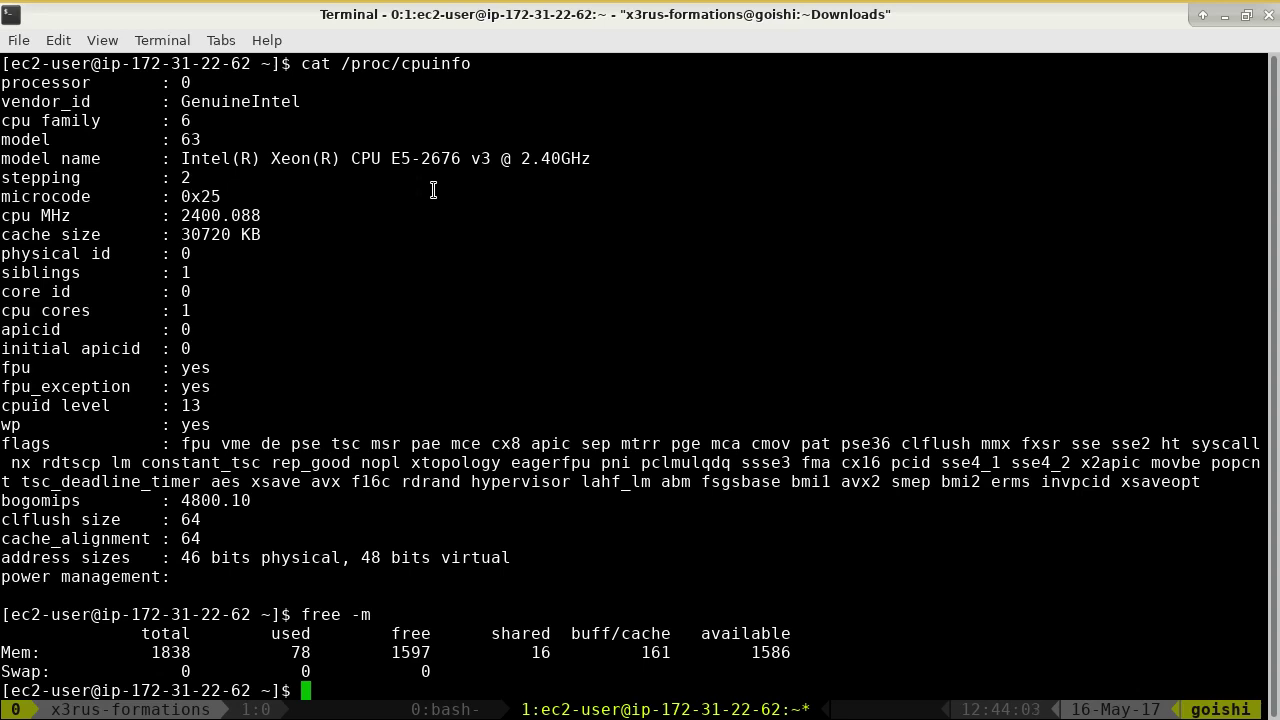
pyautogui.write('last')
pyautogui.press('Return')
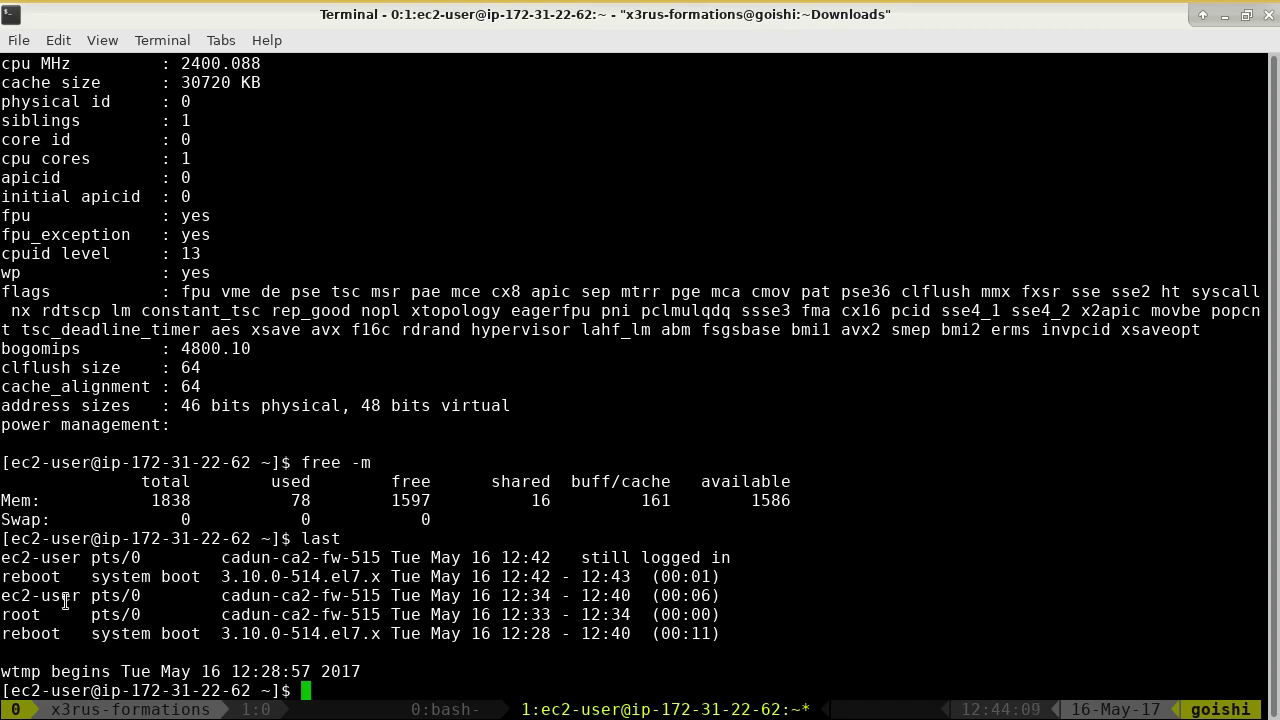
pyautogui.moveTo(30, 576); pyautogui.dragTo(415, 652)
pyautogui.click(216, 589)
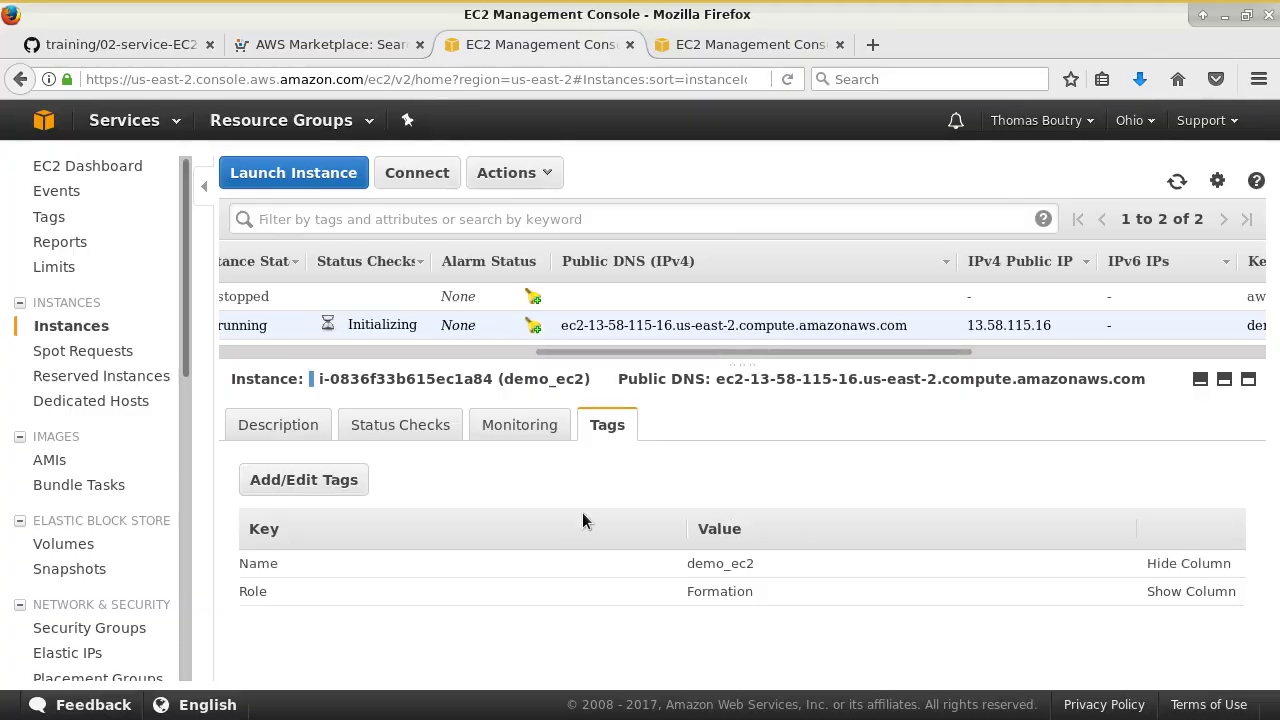
# - Run sudo halt on demo_ec2 from Terminal, then return to the EC2 Management Console
pyautogui.click(230, 46)
pyautogui.click(218, 46)
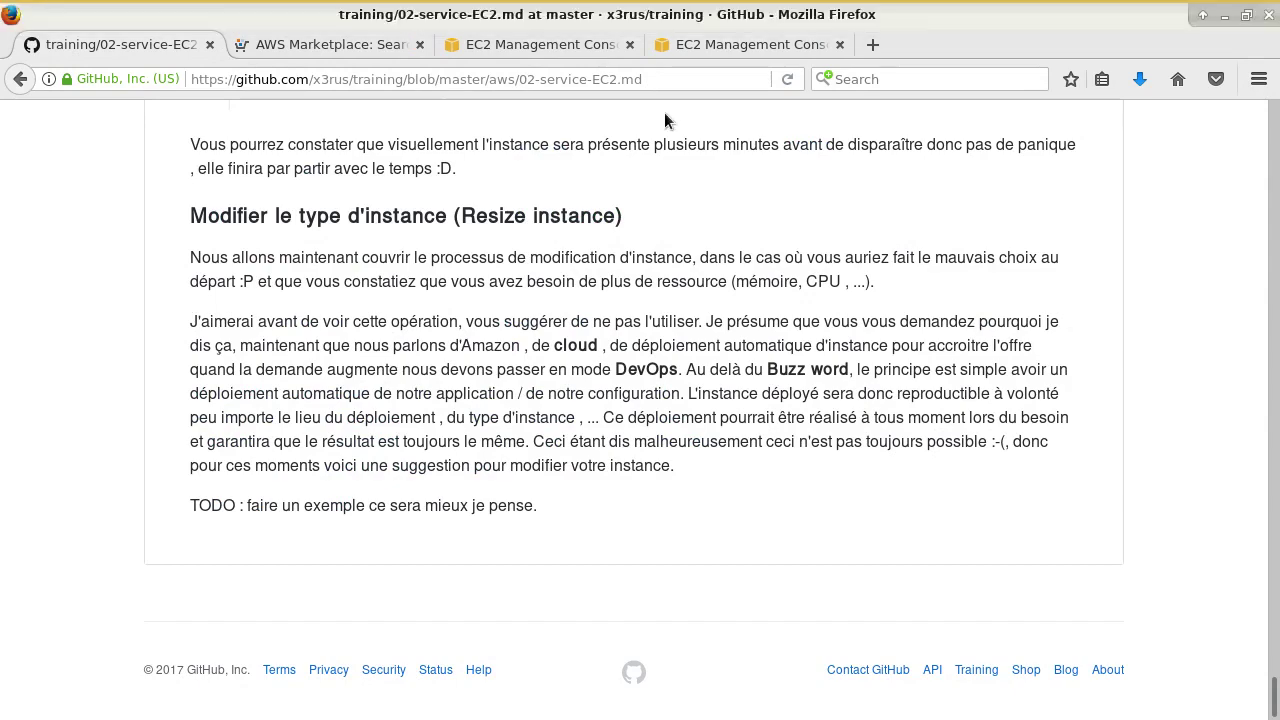
pyautogui.hotkey('alt', 'Tab')
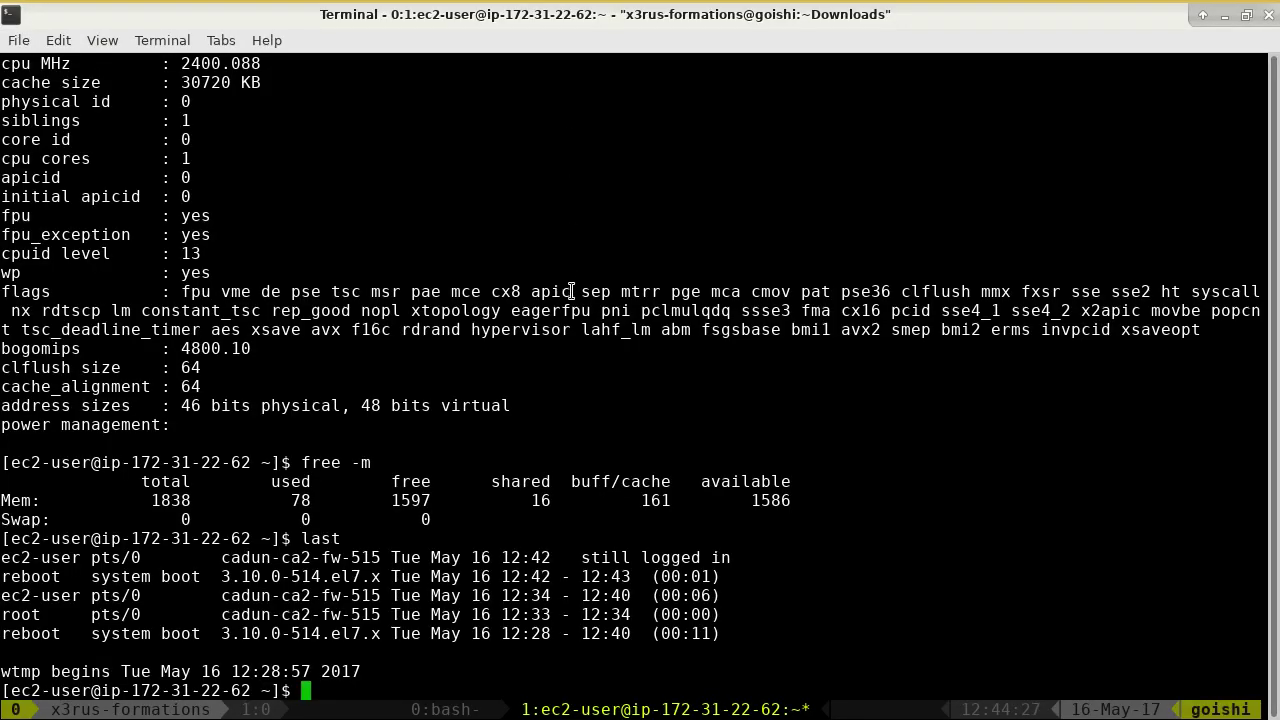
pyautogui.write('sudo halt')
pyautogui.press('Return')
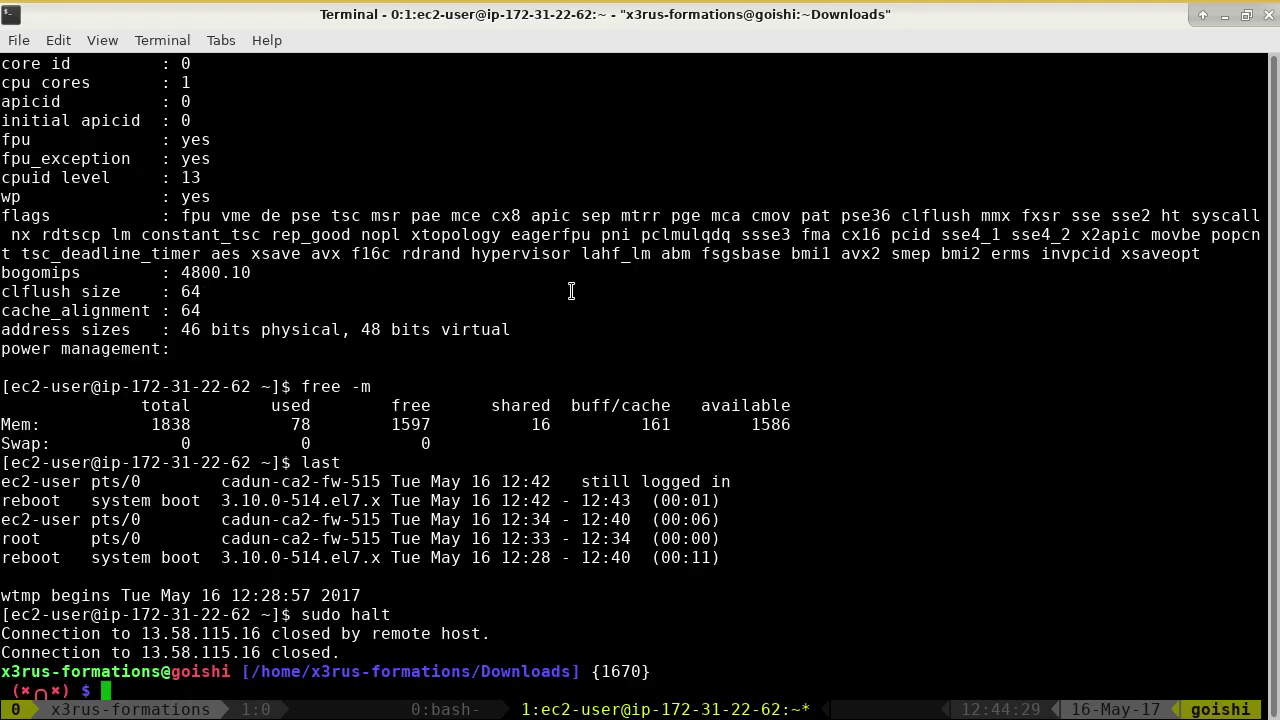
pyautogui.hotkey('alt', 'Tab')
pyautogui.click(520, 44)
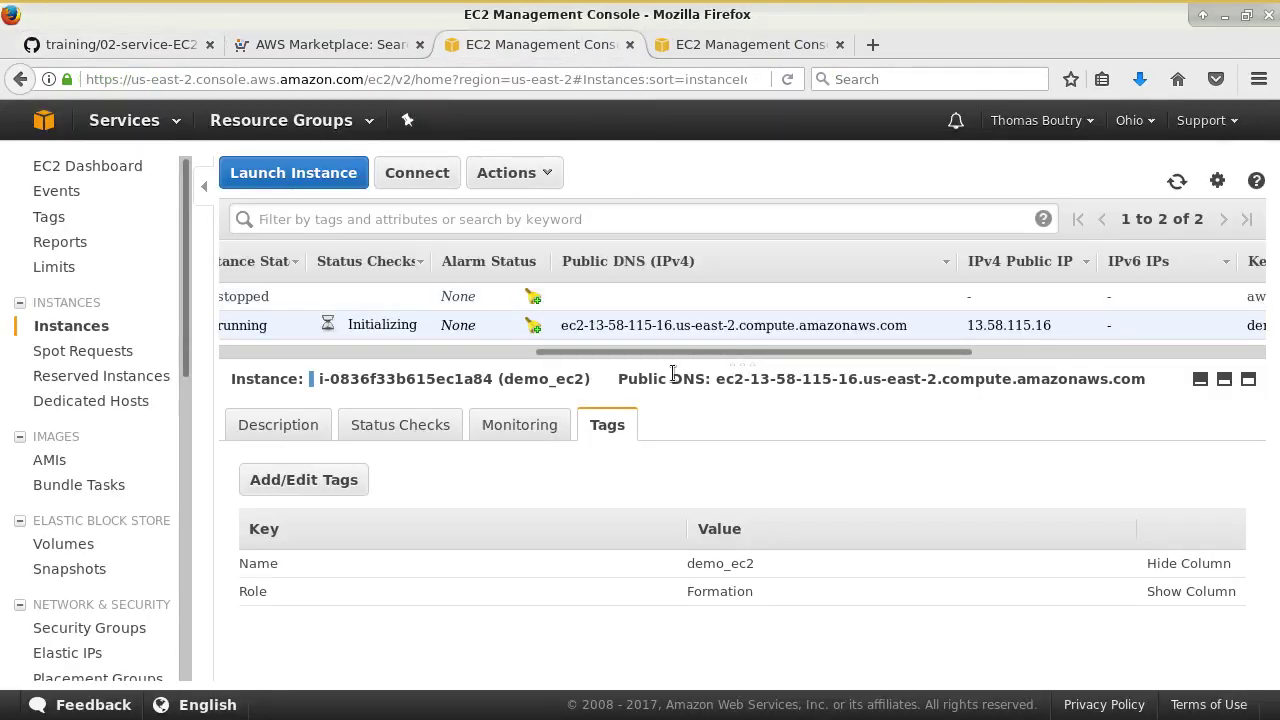
pyautogui.moveTo(672, 352); pyautogui.dragTo(360, 352)
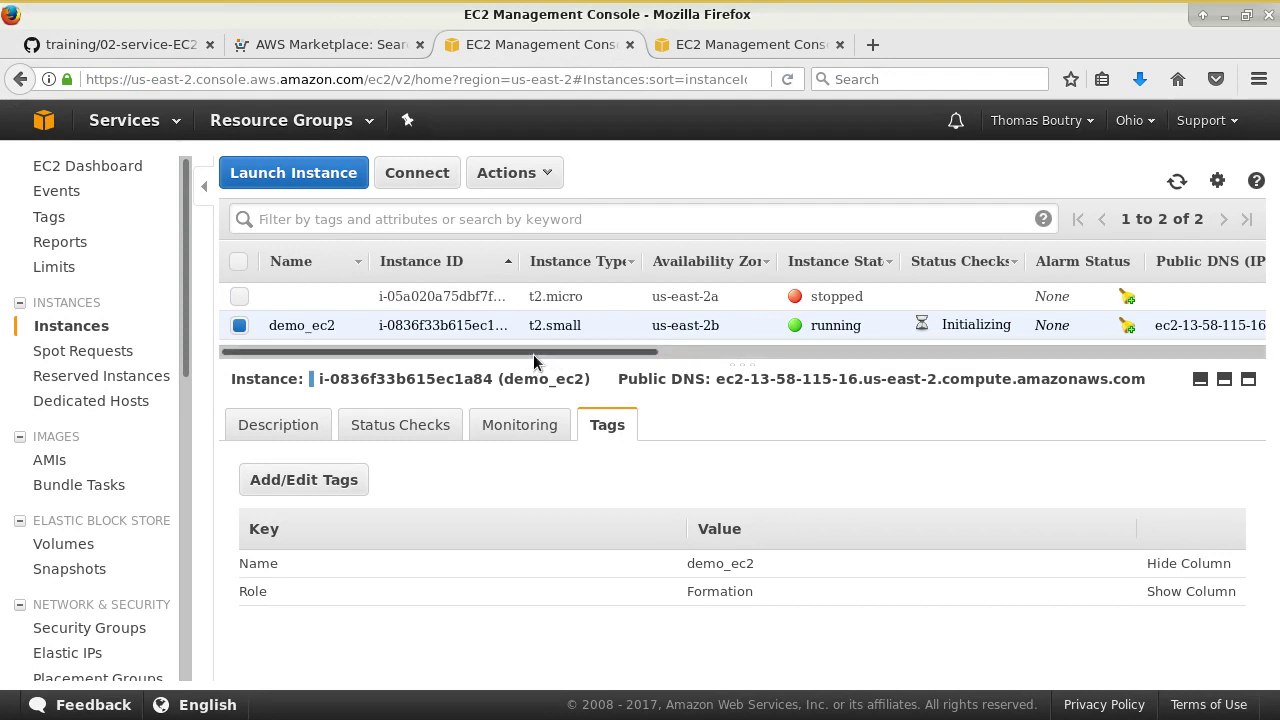
# - Check demo_ec2's Instance State menu and refresh the list to see it stopped
pyautogui.rightClick(570, 322)
pyautogui.moveTo(647, 428)
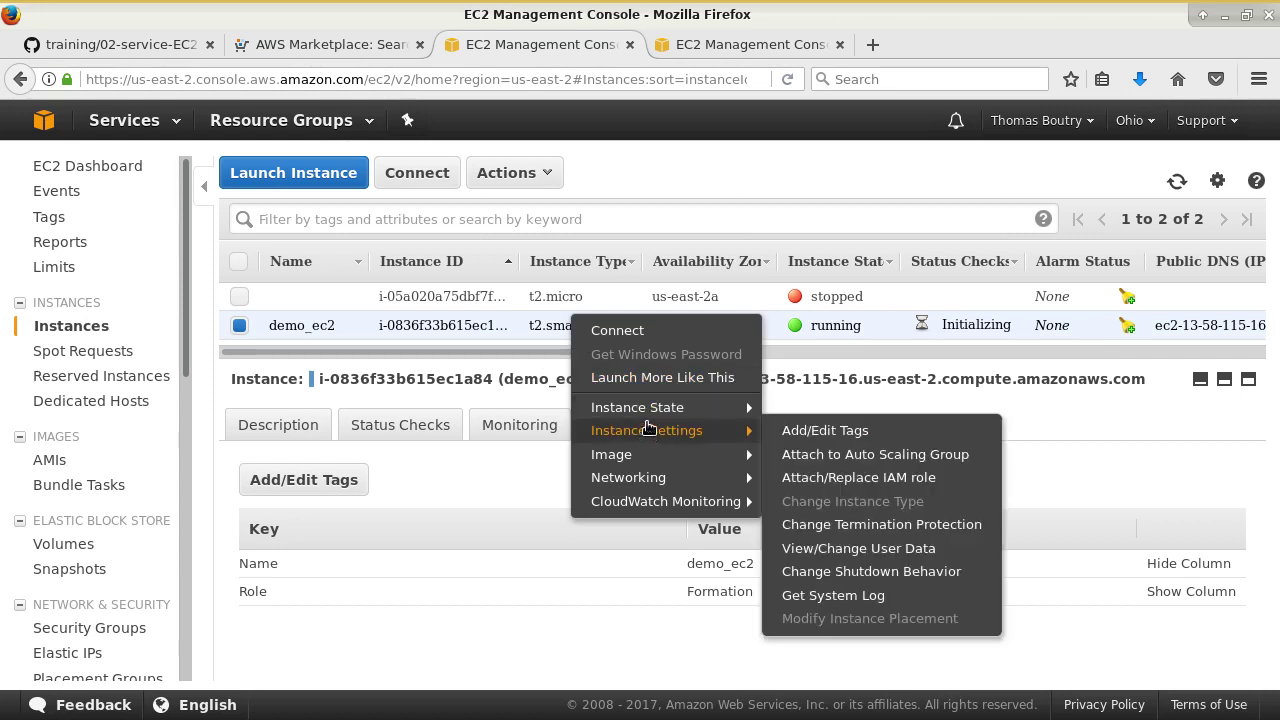
pyautogui.moveTo(724, 448)
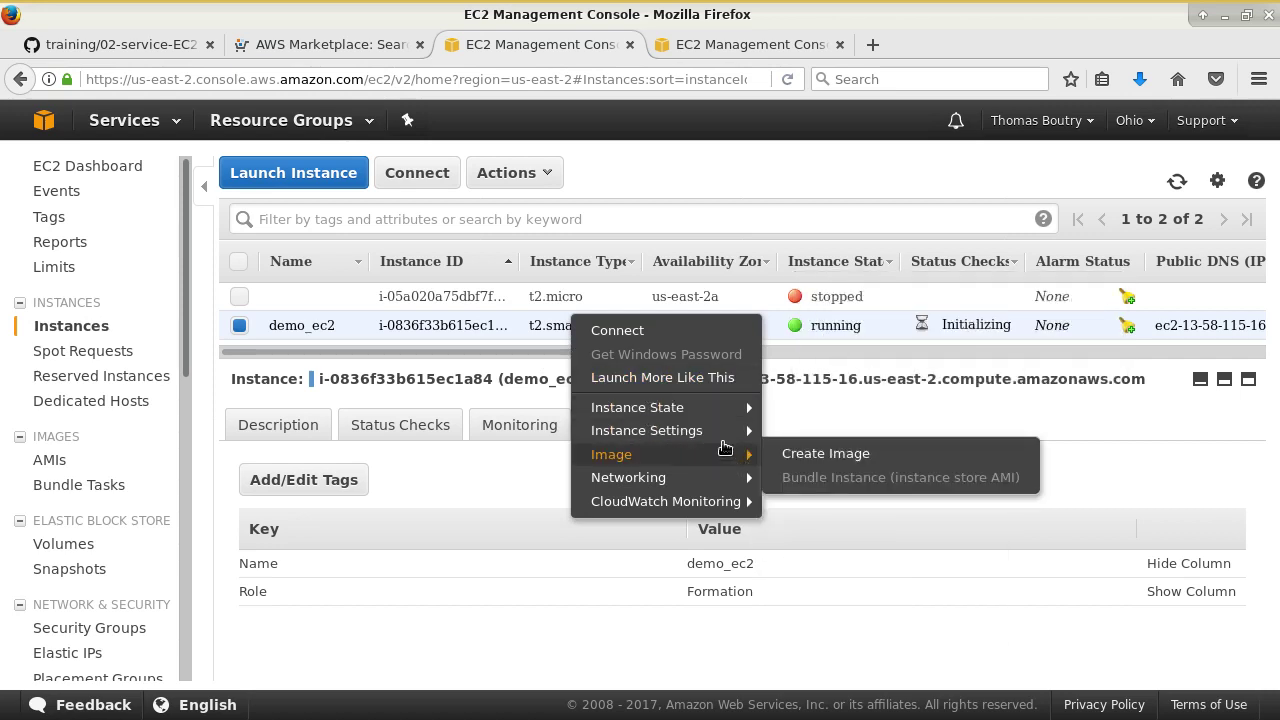
pyautogui.click(1055, 413)
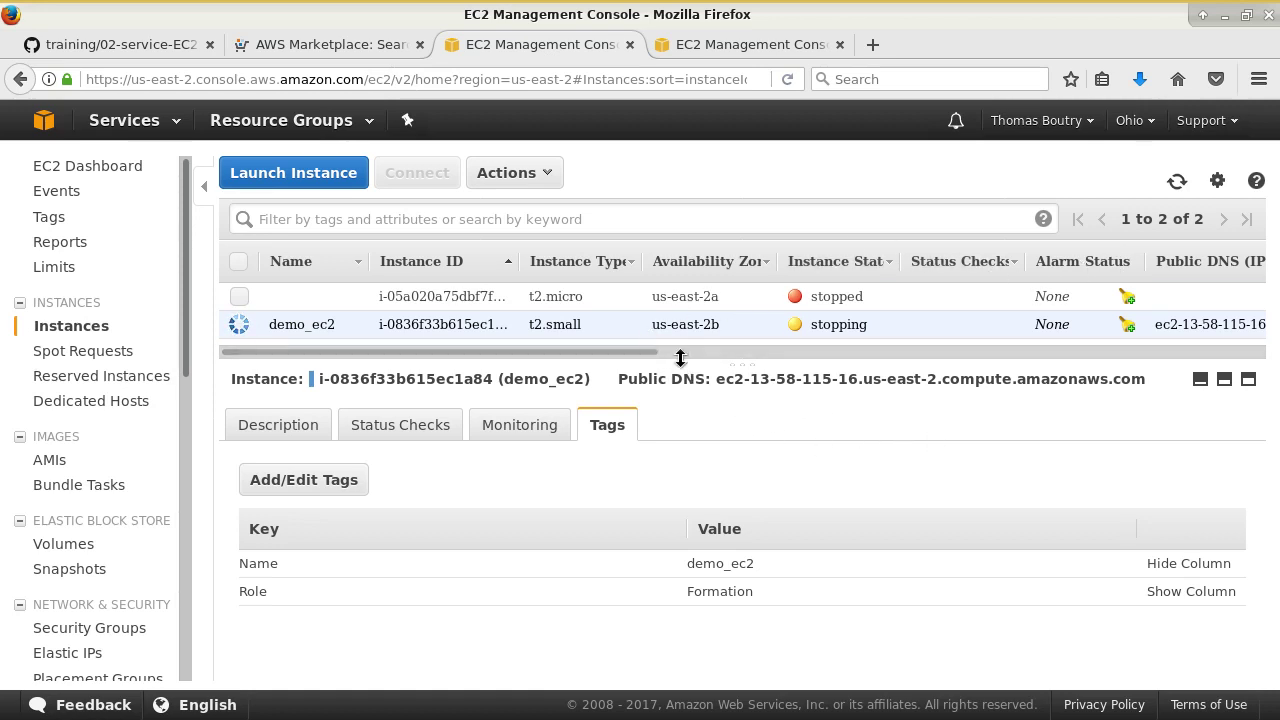
pyautogui.click(1177, 181)
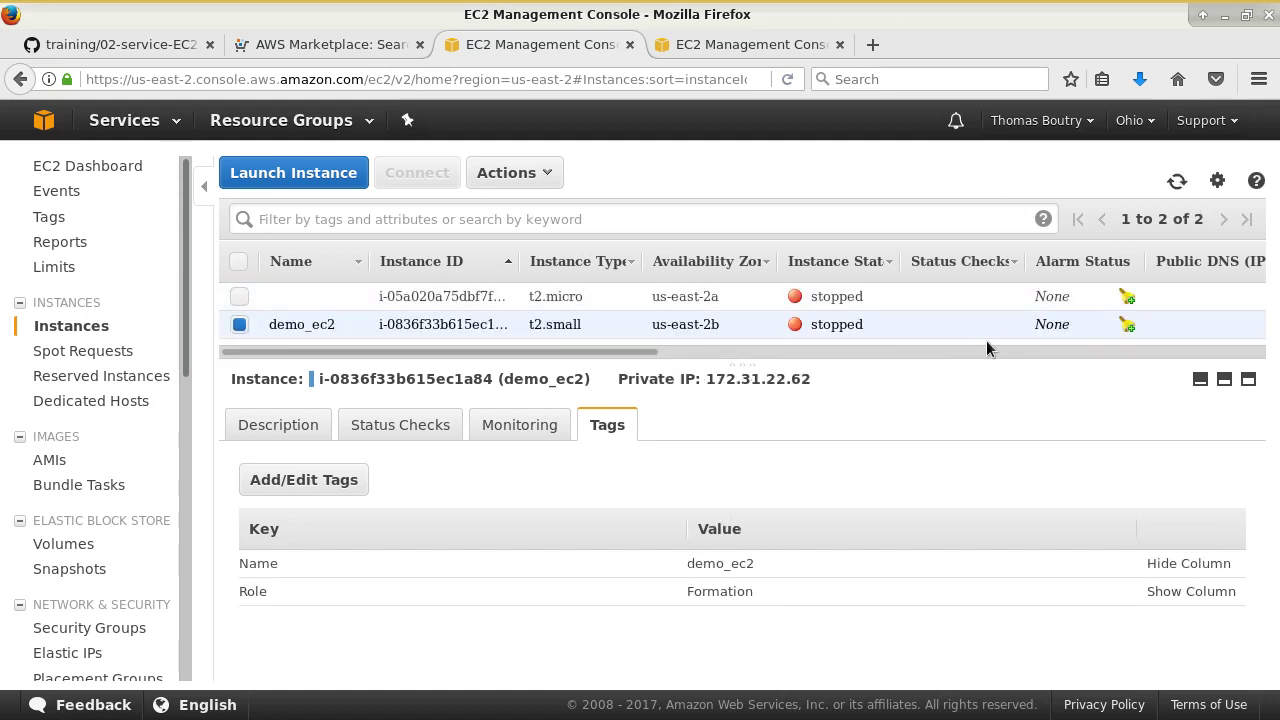
# - Open Change Instance Type for the stopped demo_ec2 and cancel, leaving t2.small
pyautogui.rightClick(703, 320)
pyautogui.moveTo(775, 410)
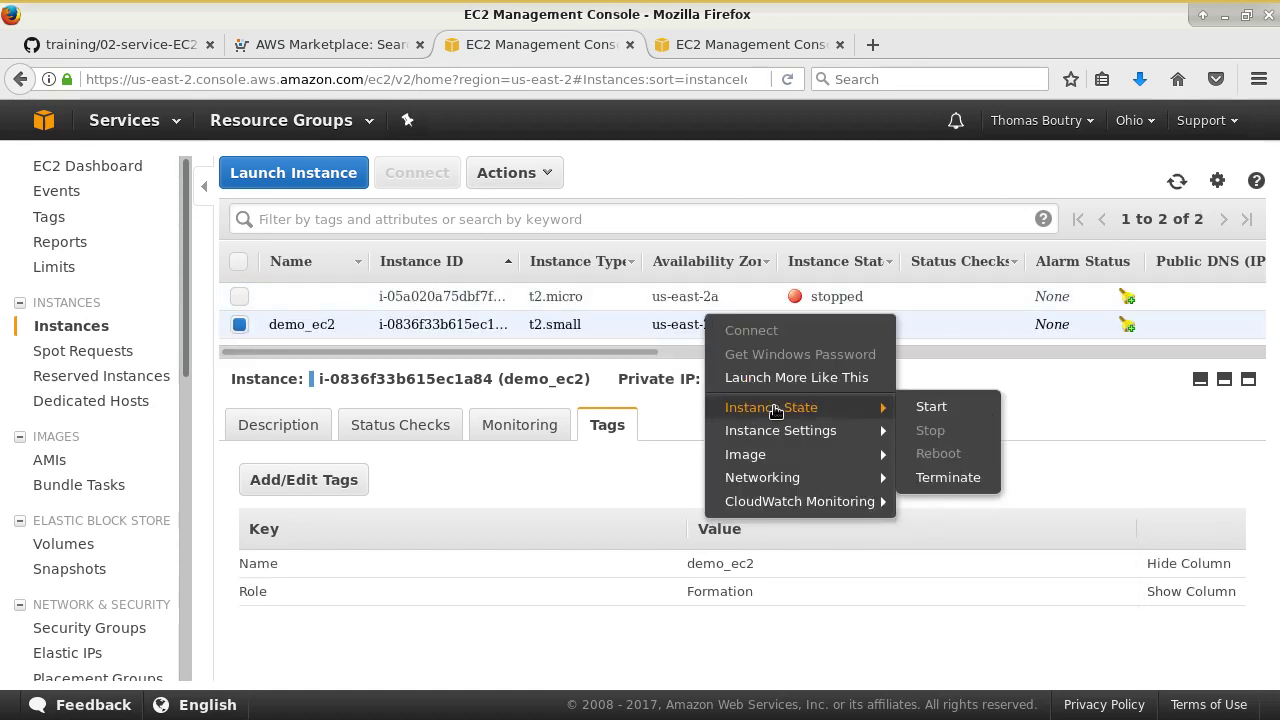
pyautogui.moveTo(820, 430)
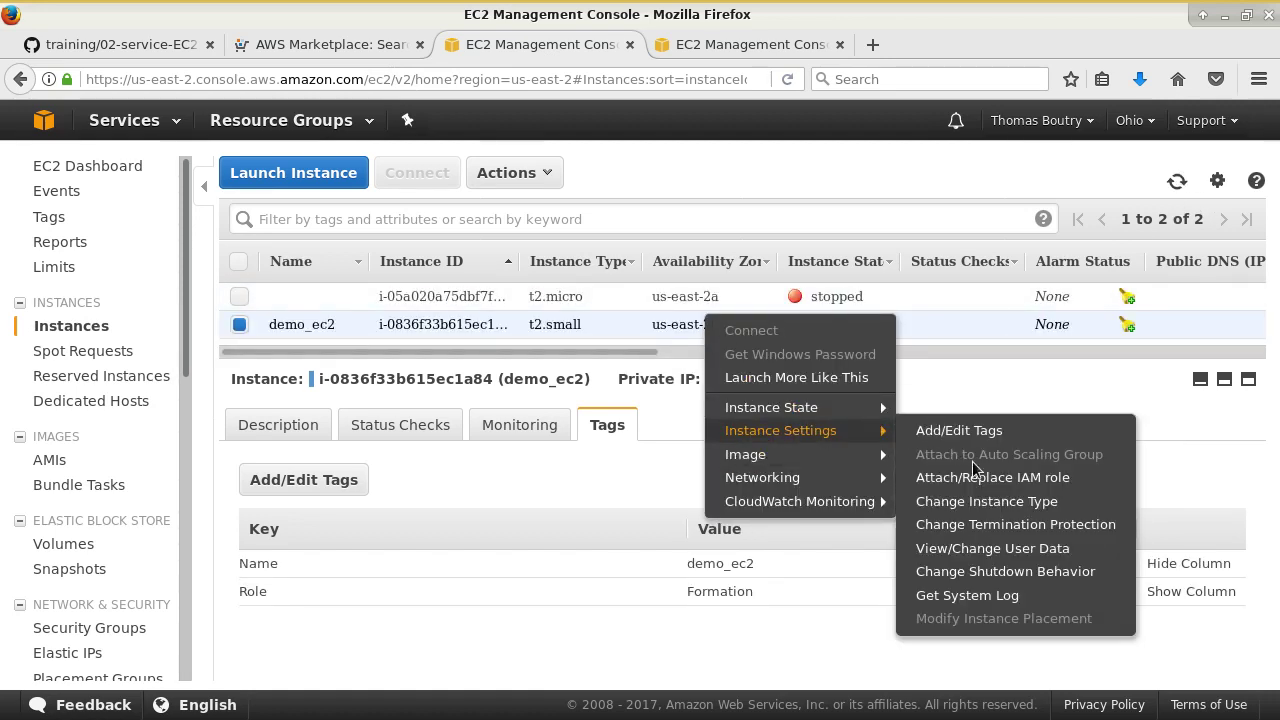
pyautogui.click(995, 503)
pyautogui.click(737, 402)
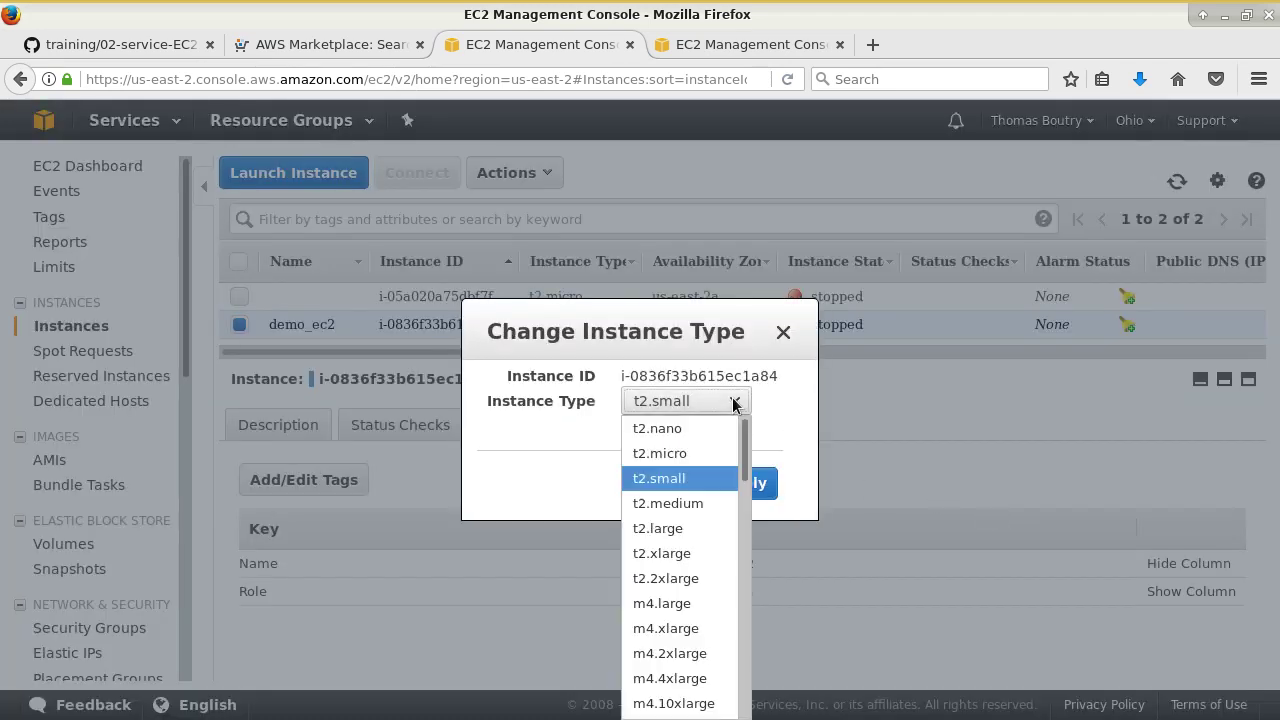
pyautogui.click(791, 423)
pyautogui.click(677, 485)
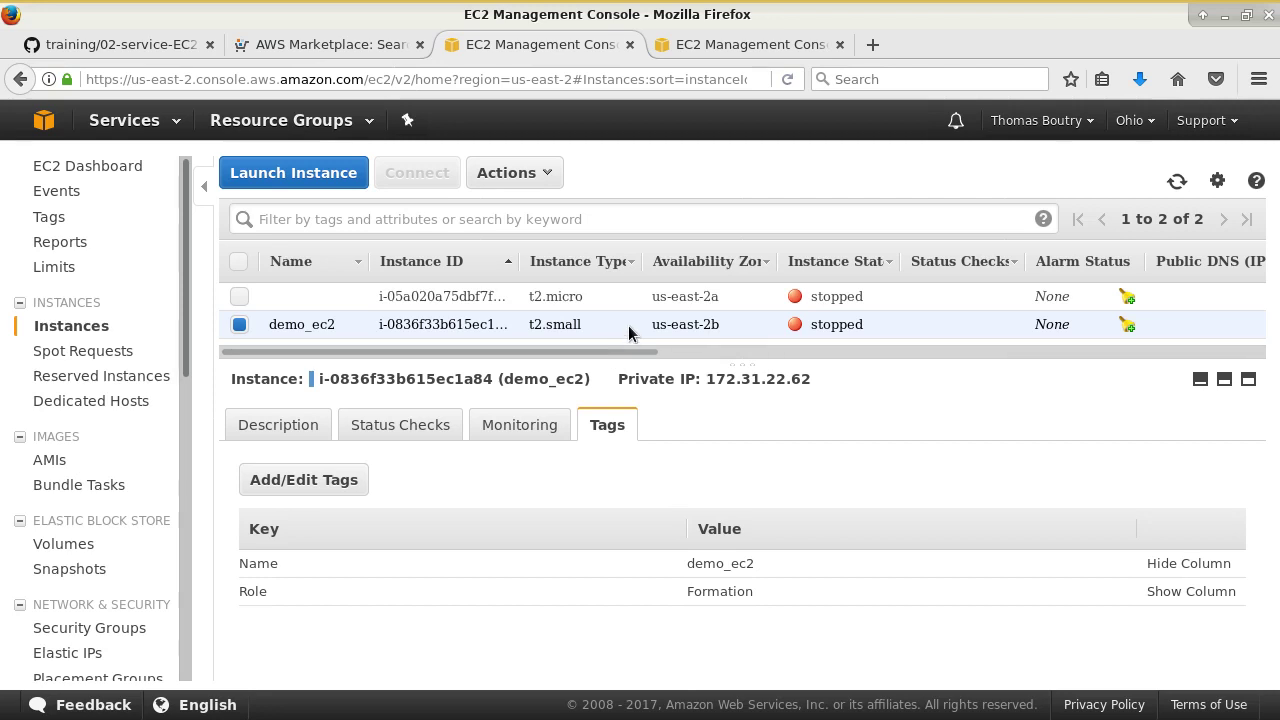
pyautogui.rightClick(634, 334)
pyautogui.moveTo(787, 418)
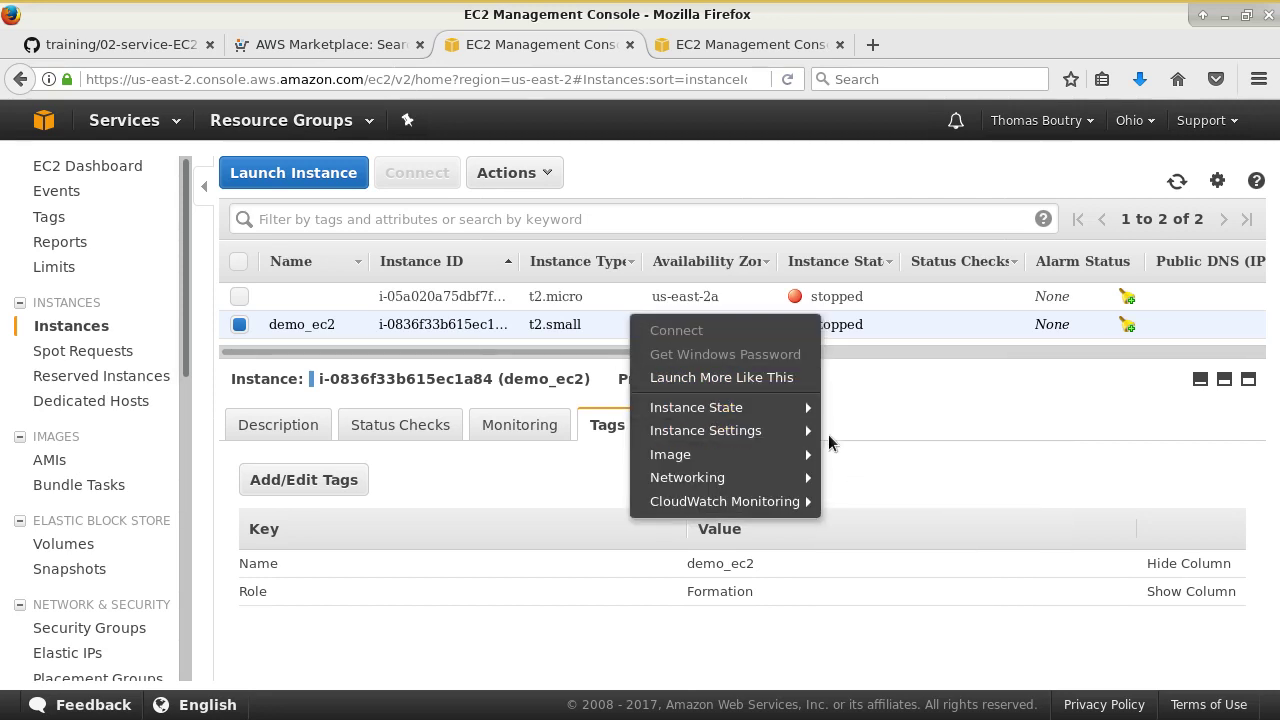
# - Terminate demo_ec2, refresh the list, and select the remaining stopped t2.micro instance
pyautogui.click(872, 478)
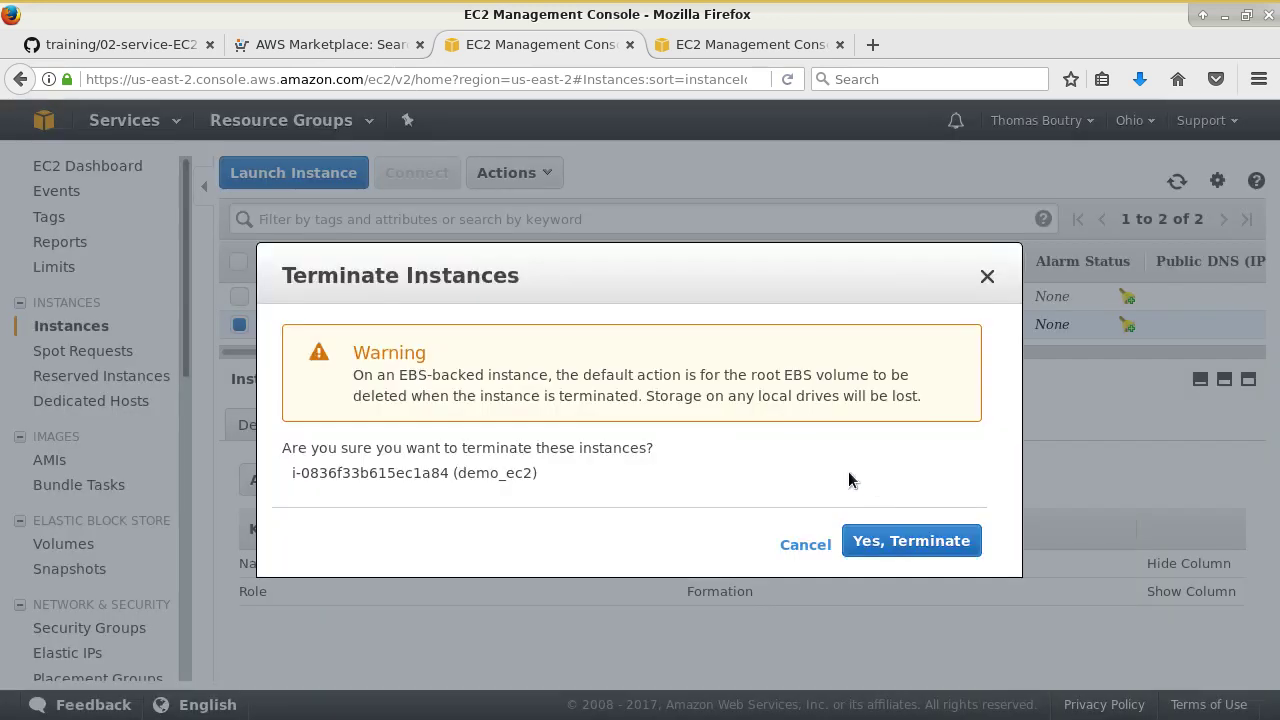
pyautogui.click(944, 540)
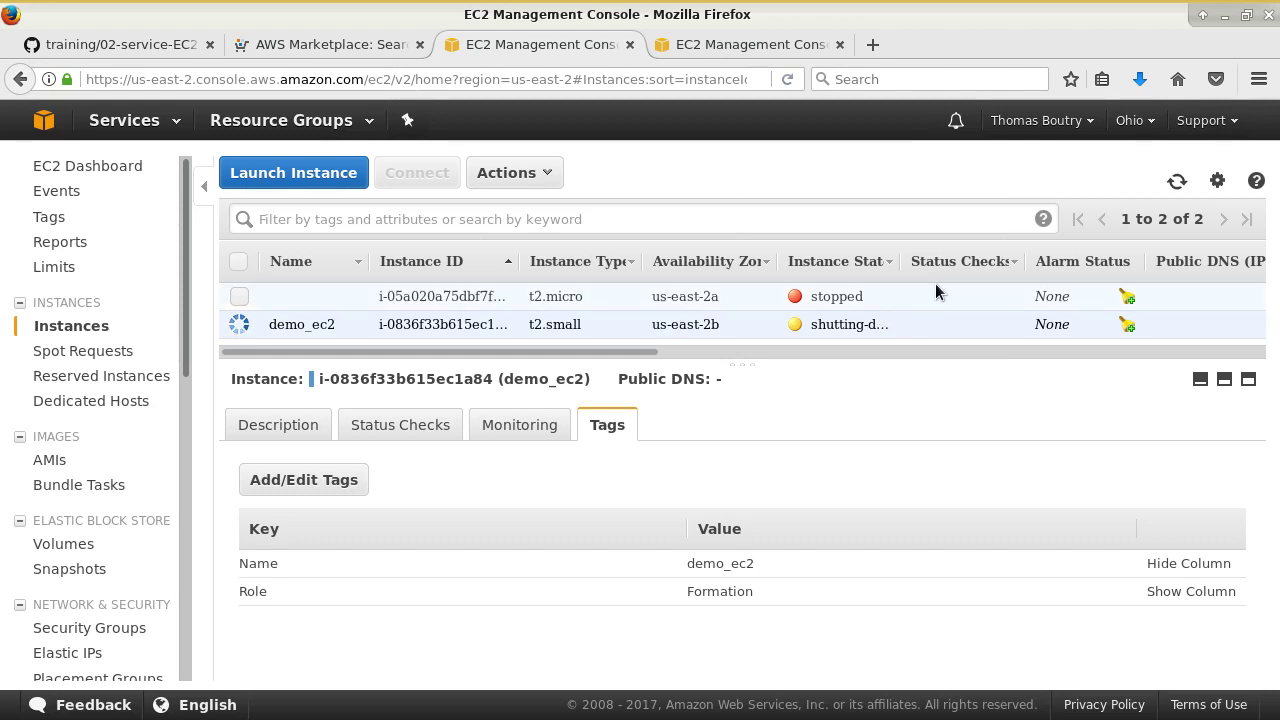
pyautogui.click(1177, 181)
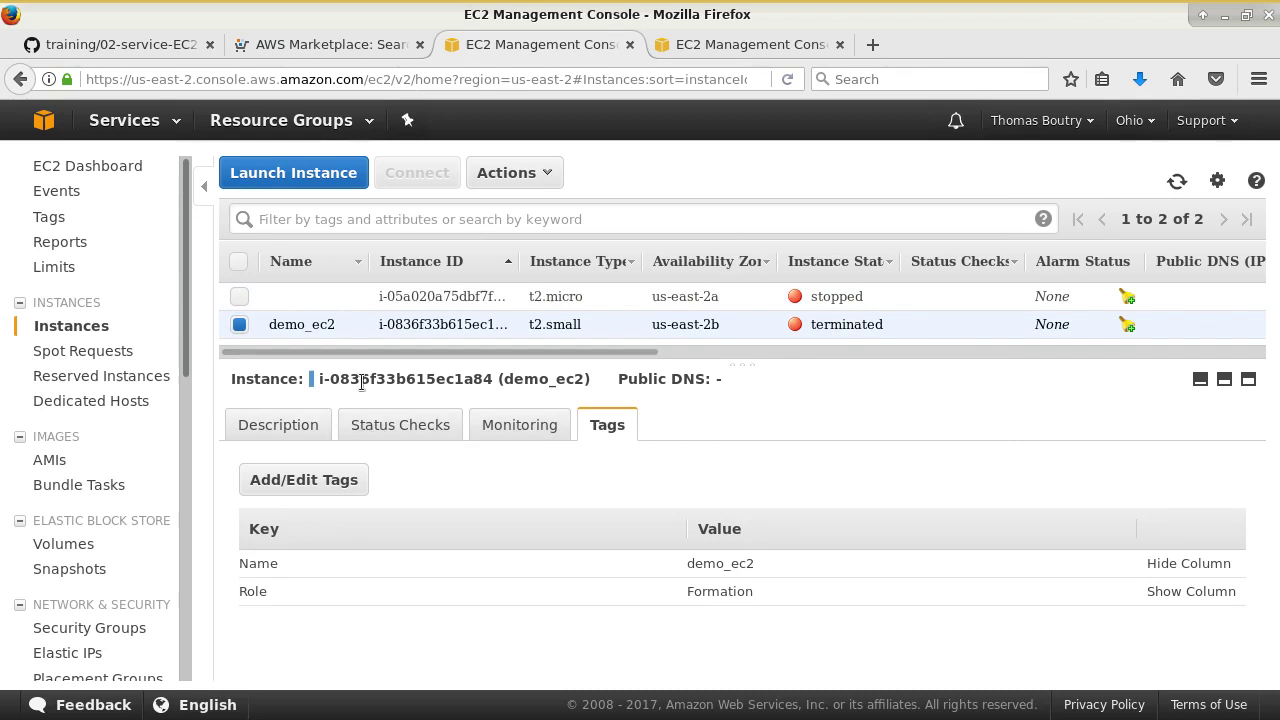
pyautogui.click(400, 302)
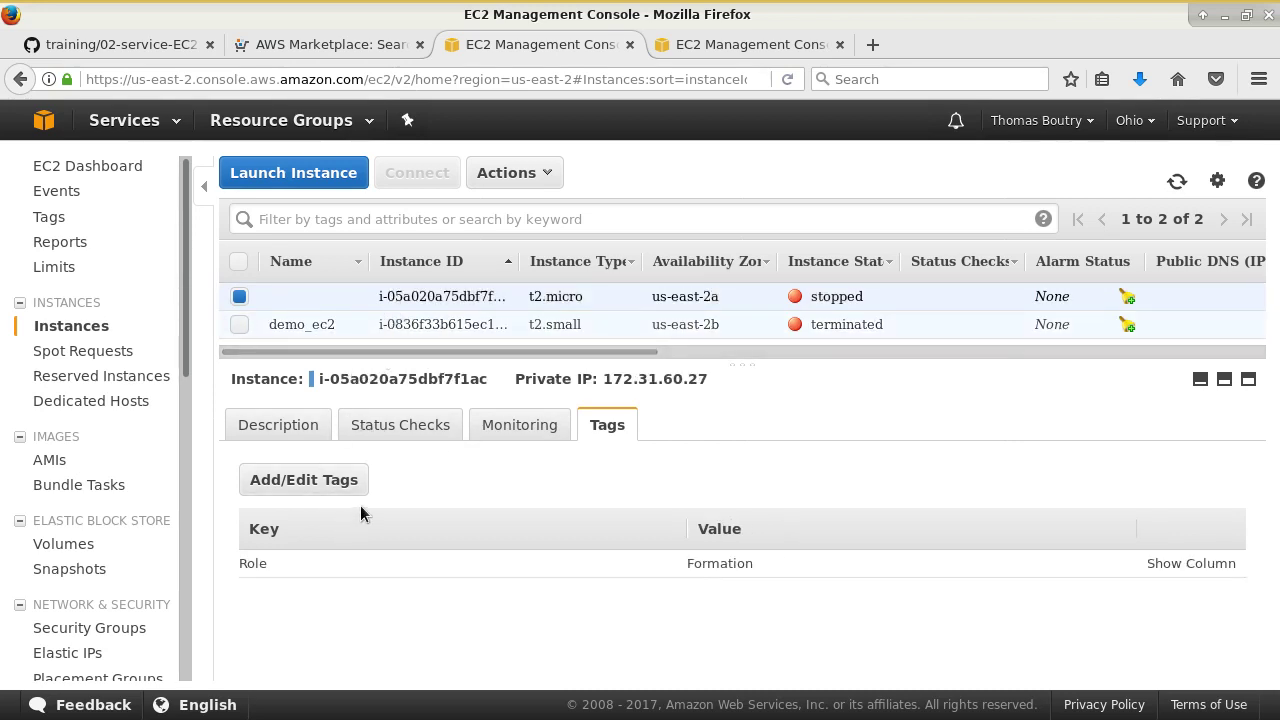
# - Glance at the GitHub EC2 training notes, then return to the EC2 instance list
pyautogui.click(140, 45)
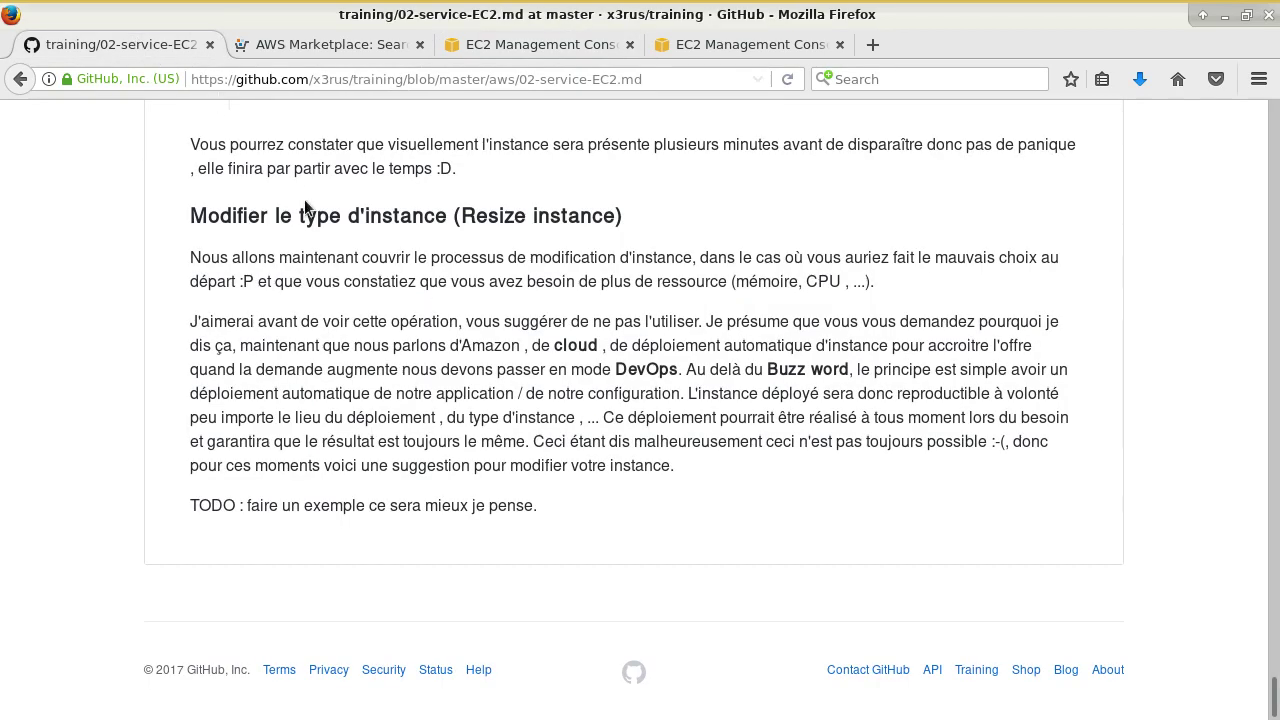
pyautogui.scroll(15, 387, 343)
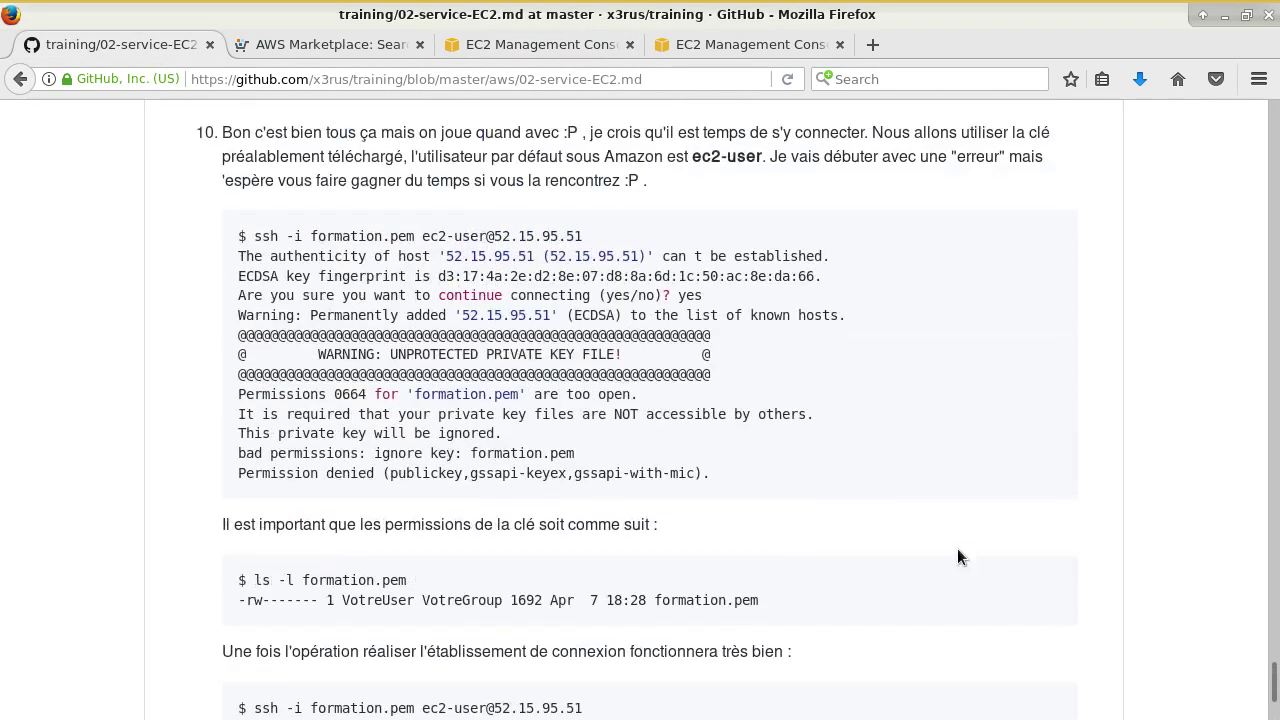
pyautogui.click(690, 44)
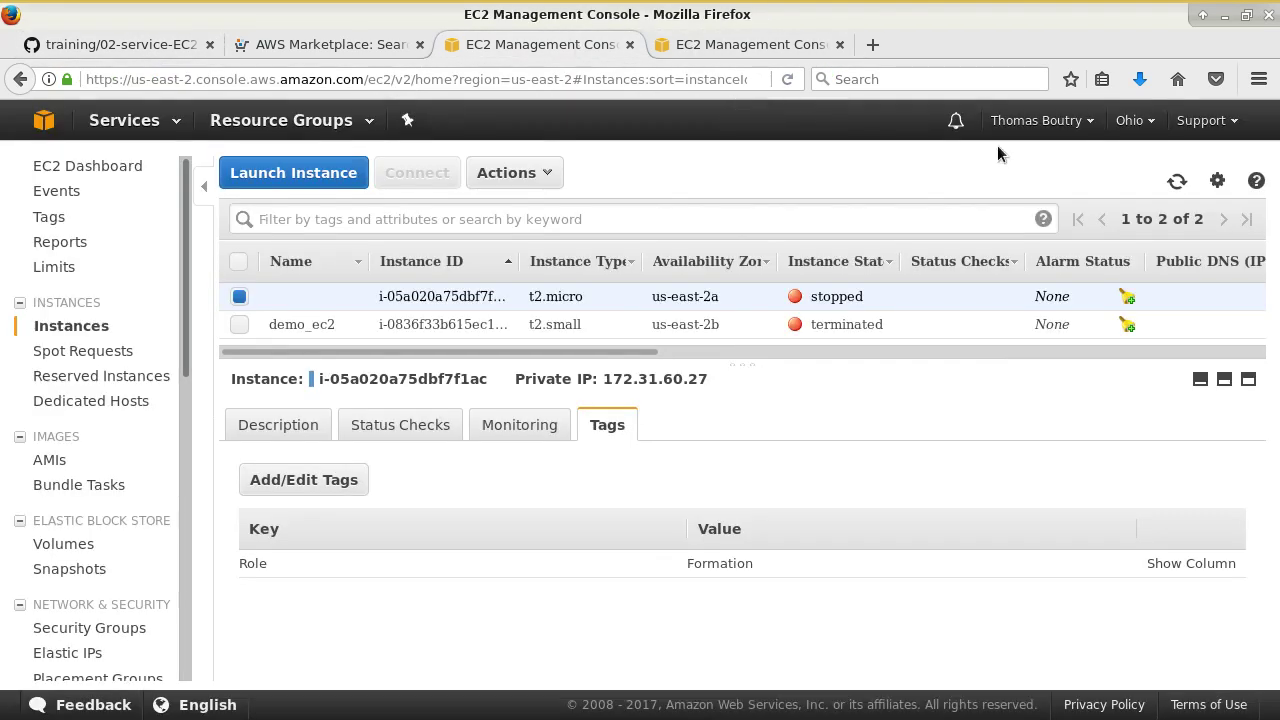
pyautogui.click(1040, 120)
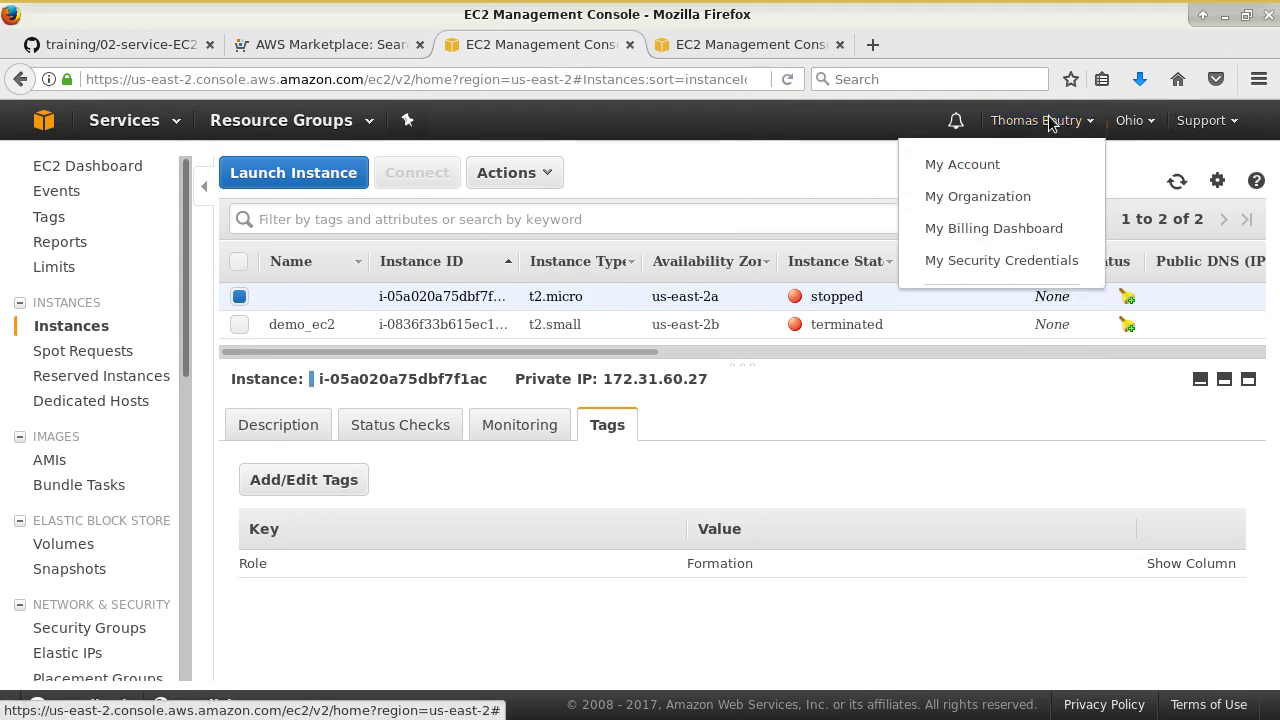
pyautogui.click(1050, 120)
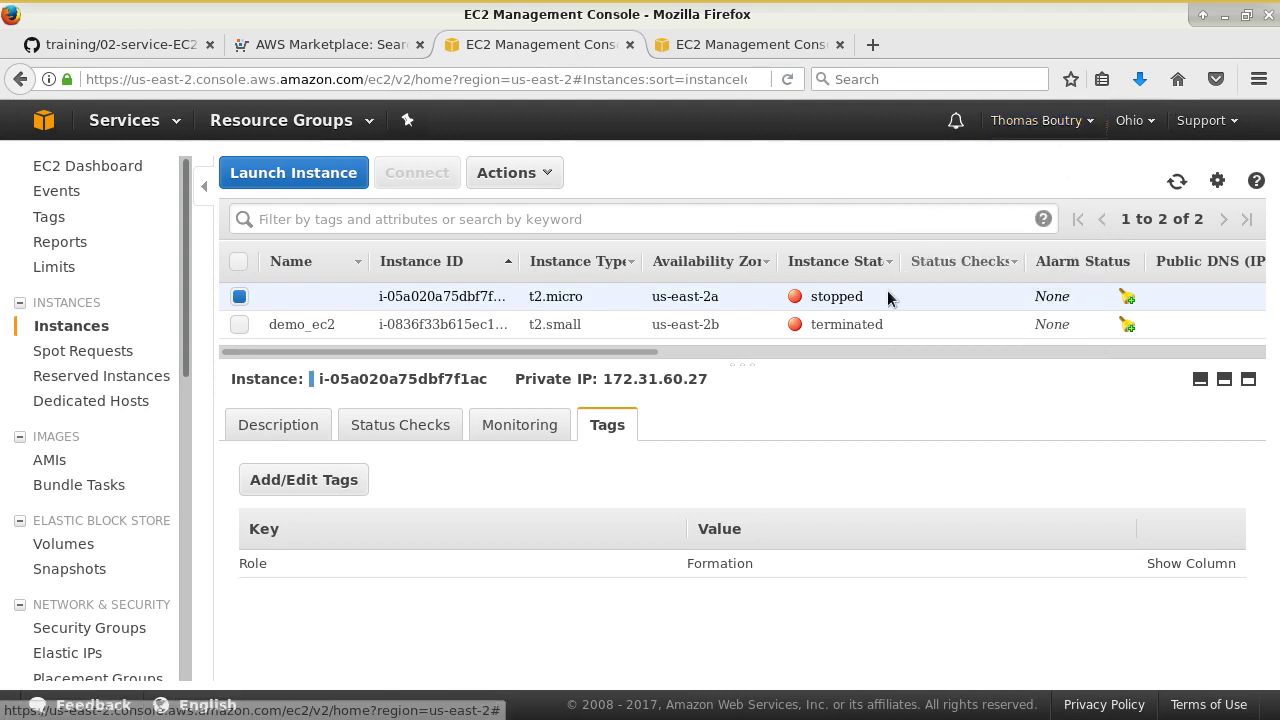
# - Inspect the available actions for the terminated demo_ec2 instance, choosing nothing
pyautogui.click(856, 324)
pyautogui.rightClick(856, 324)
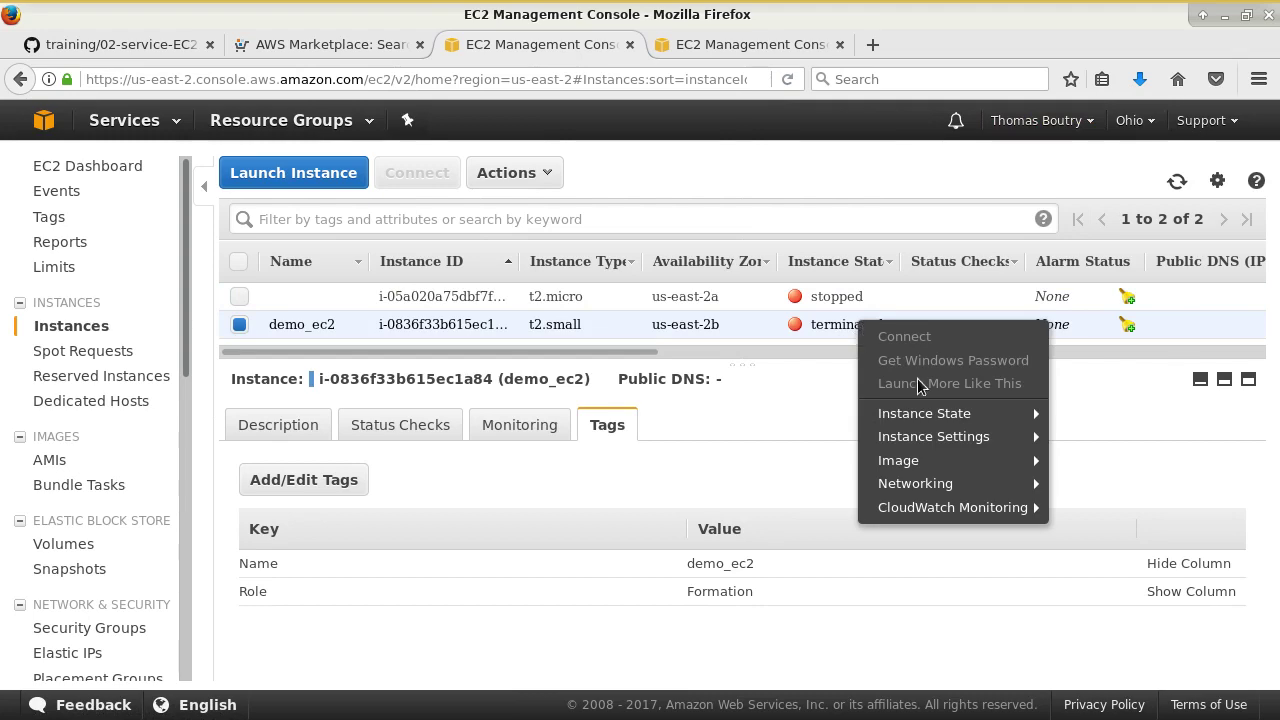
pyautogui.moveTo(1020, 413)
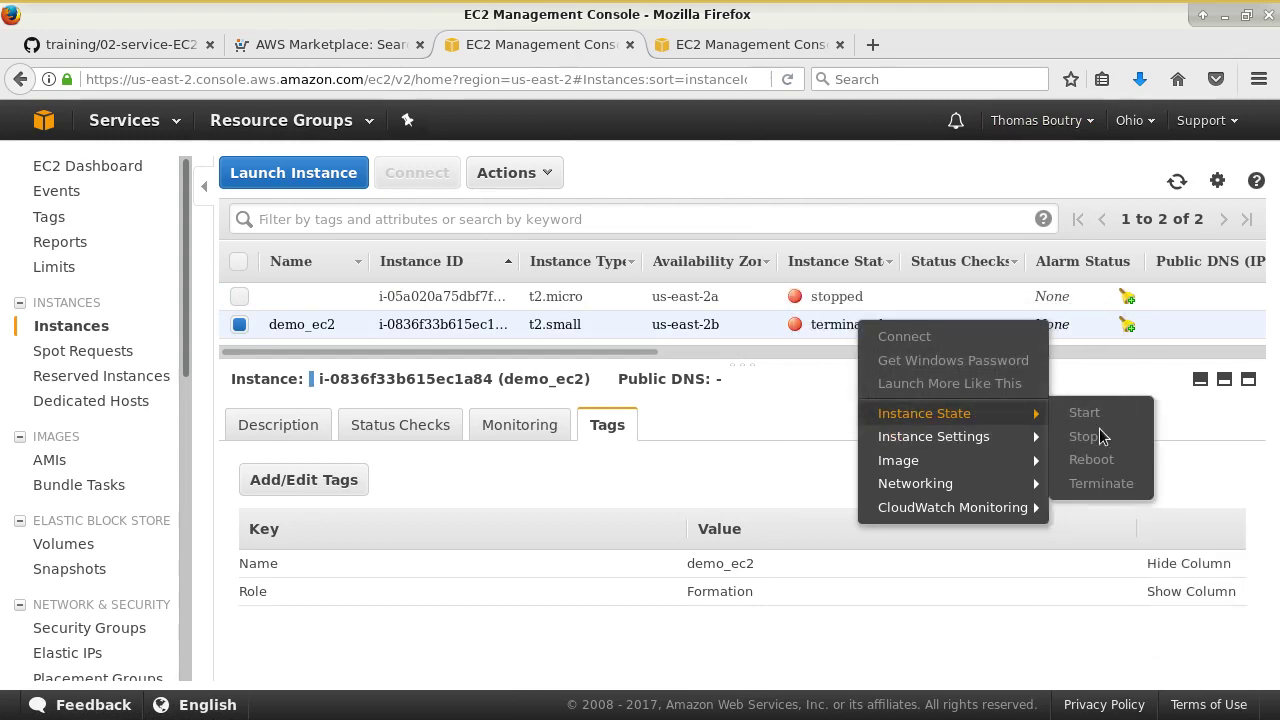
pyautogui.moveTo(977, 470)
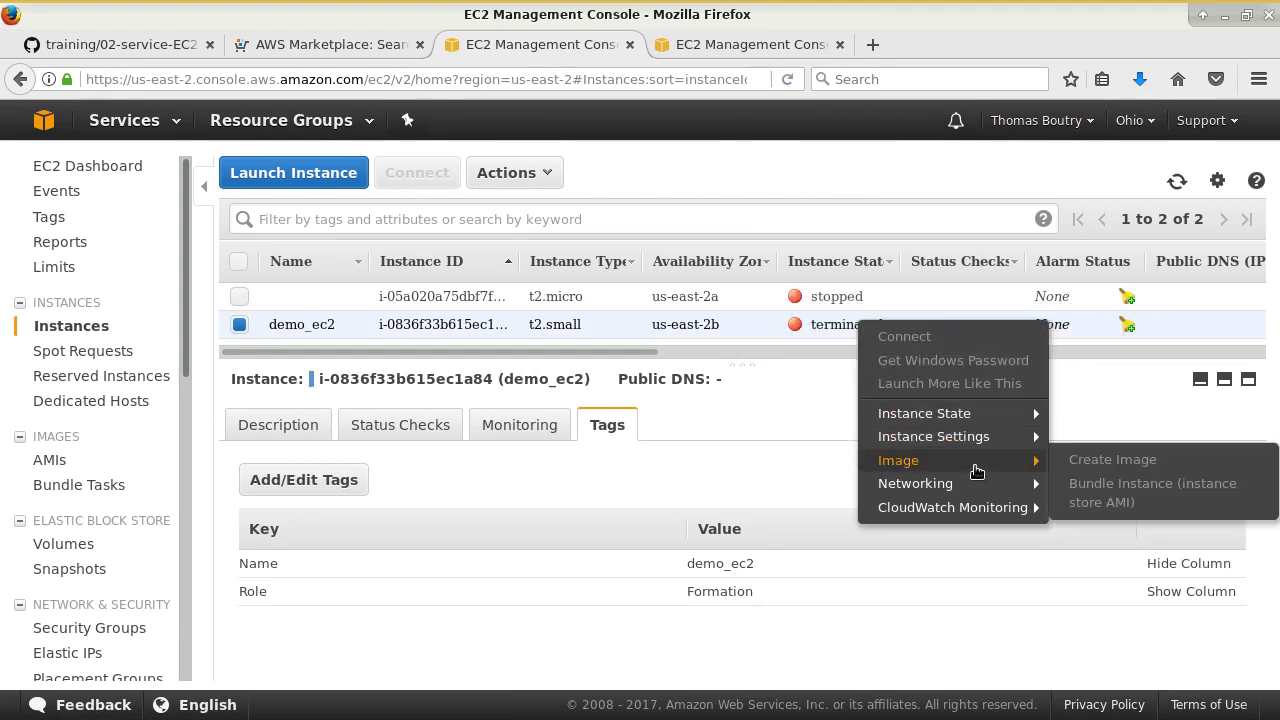
pyautogui.click(878, 180)
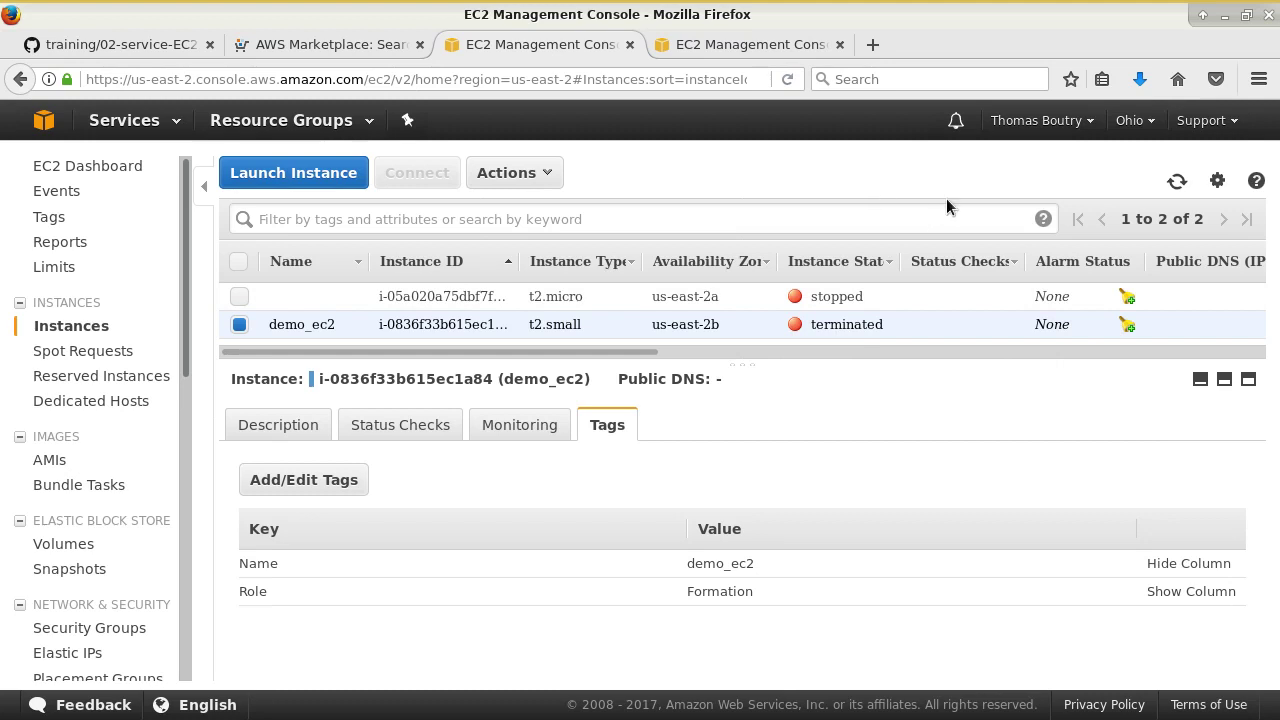
# - For the stopped t2.micro instance, navigate Actions > Instance Settings to reach Get System Log
pyautogui.click(620, 302)
pyautogui.rightClick(620, 302)
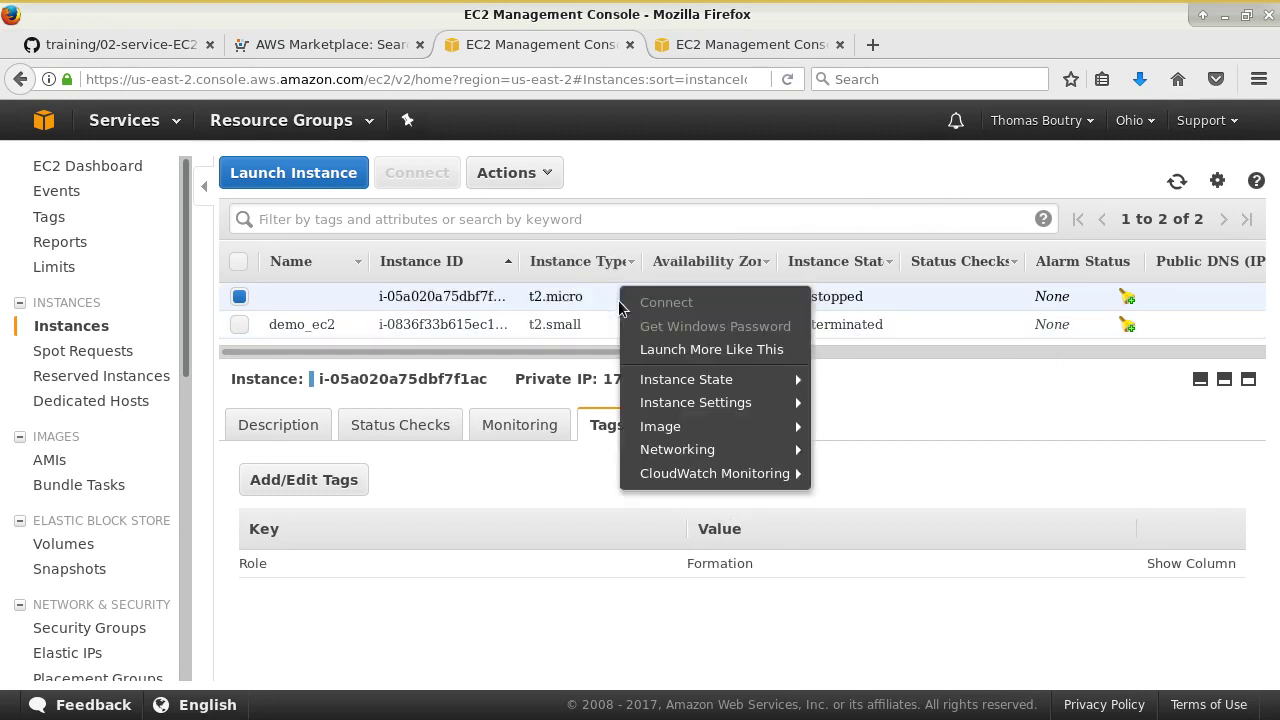
pyautogui.moveTo(745, 430)
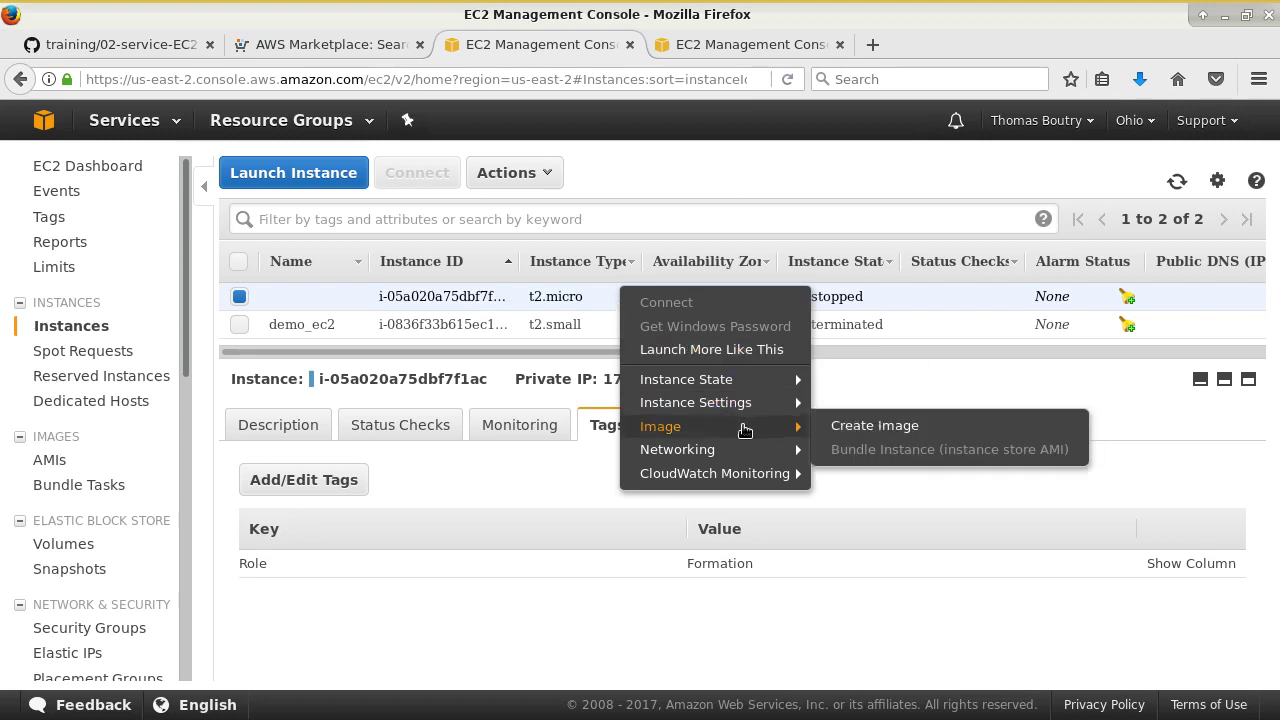
pyautogui.moveTo(735, 408)
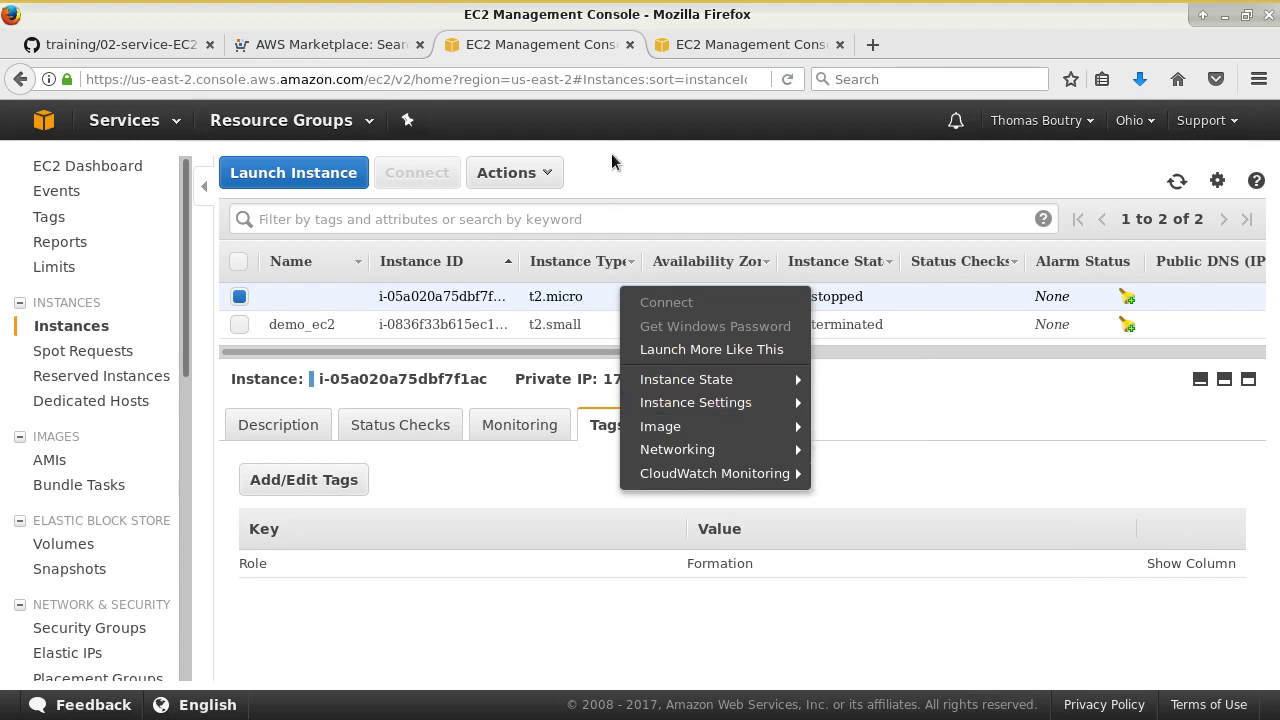
pyautogui.click(510, 173)
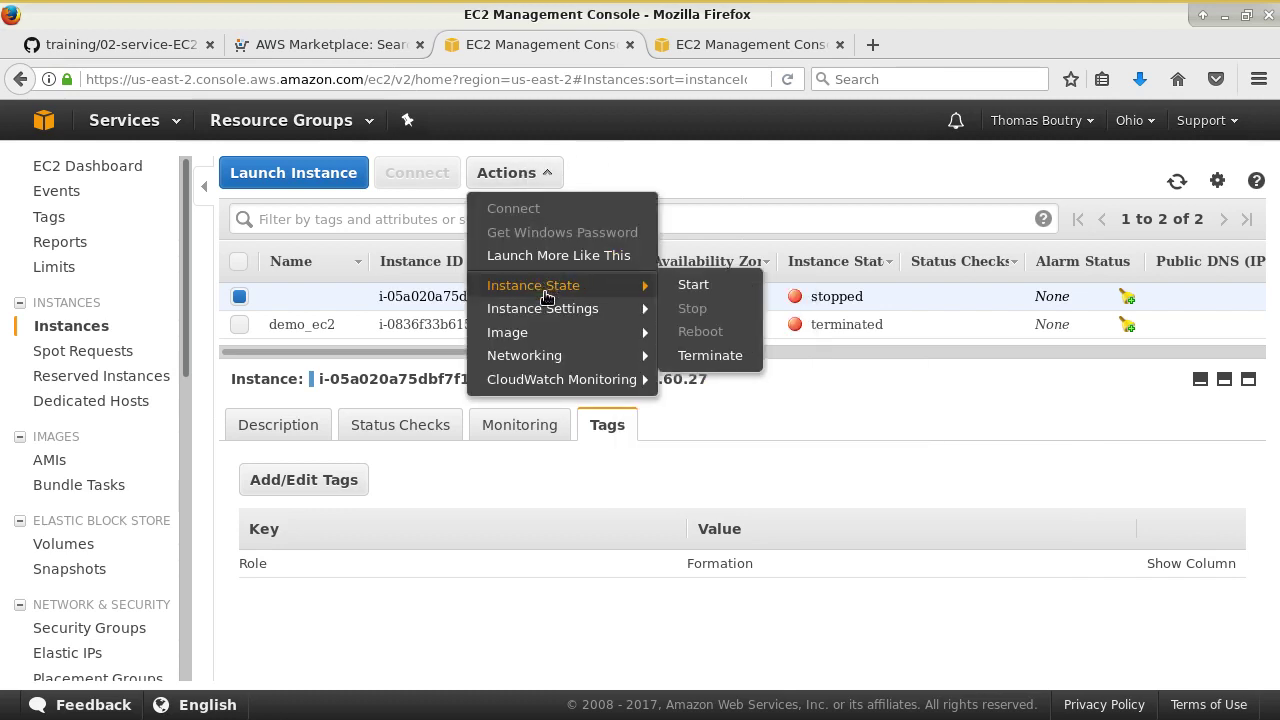
pyautogui.moveTo(540, 316)
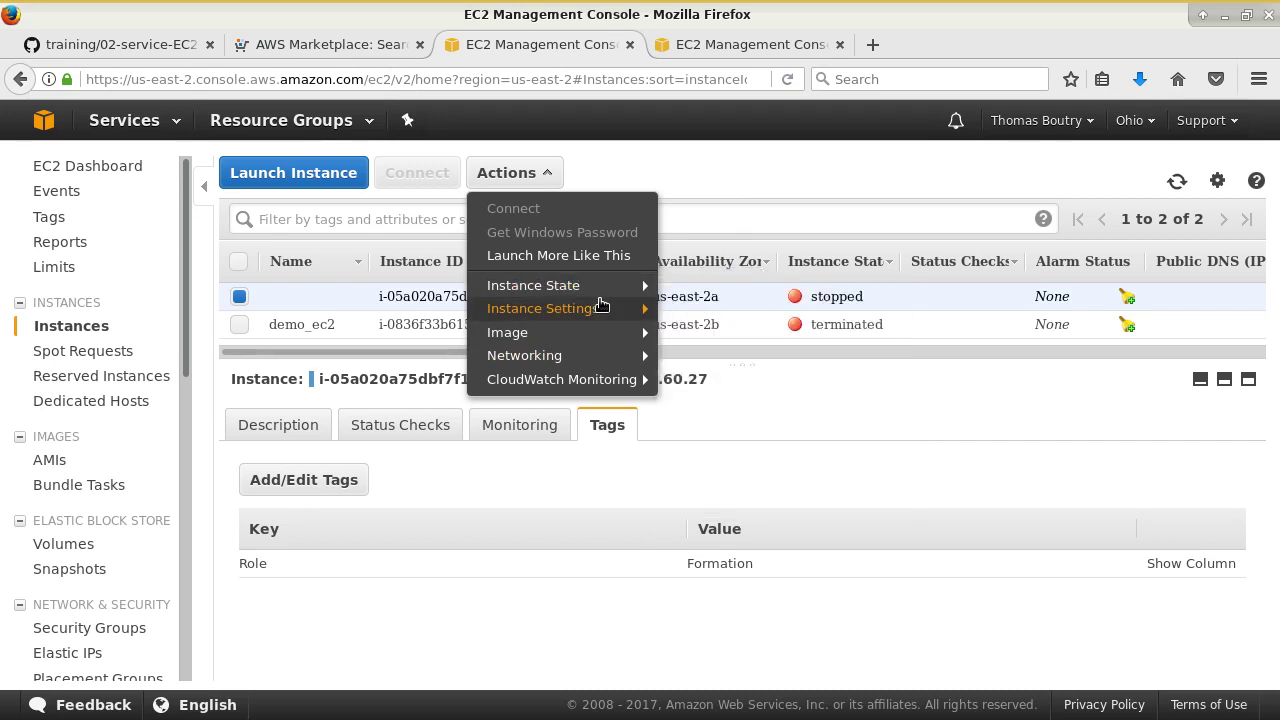
pyautogui.moveTo(590, 306)
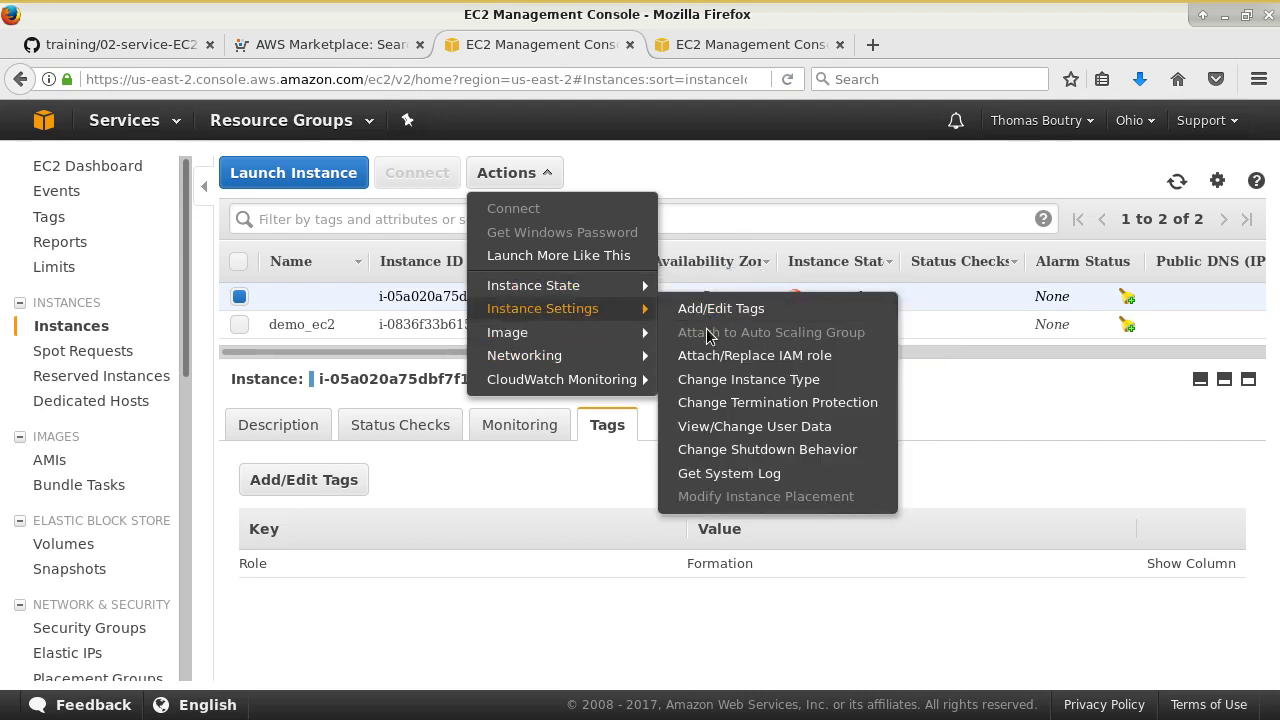
# - Display the t2.micro instance's system log and scroll to the Red Hat Enterprise Linux and Kernel lines
pyautogui.click(773, 478)
pyautogui.scroll(-10, 790, 430)
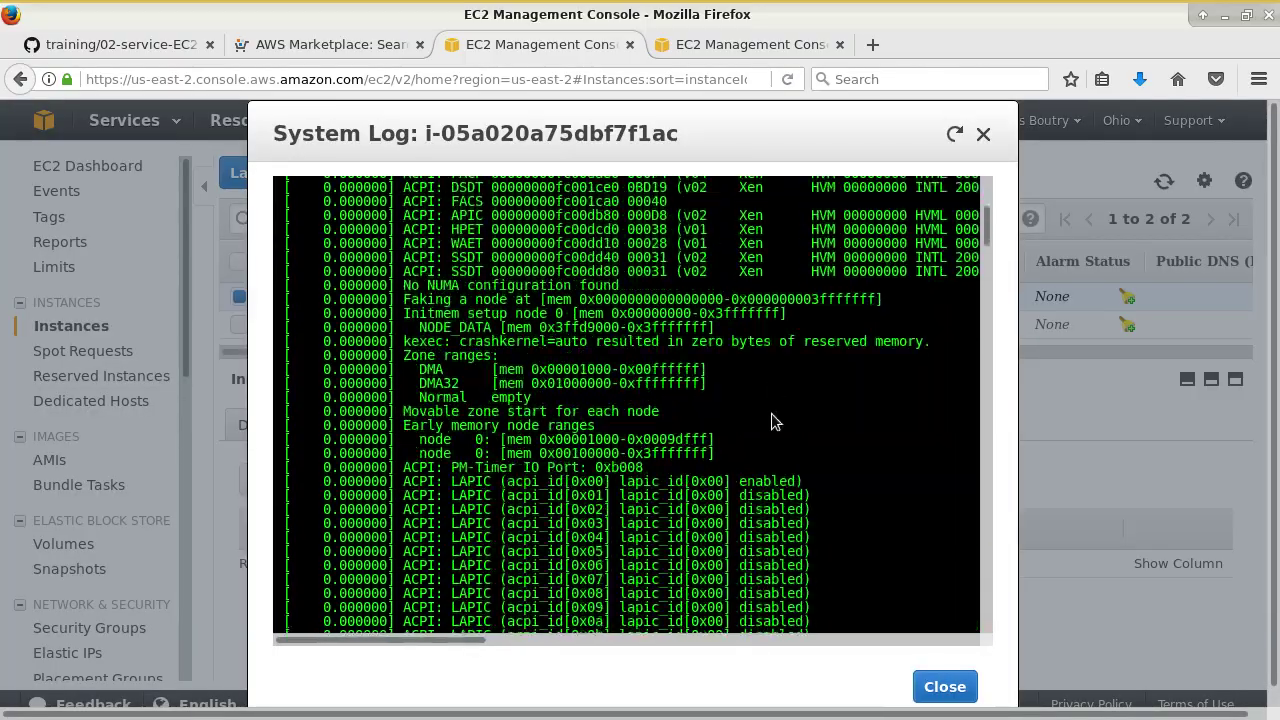
pyautogui.moveTo(988, 258); pyautogui.dragTo(988, 663)
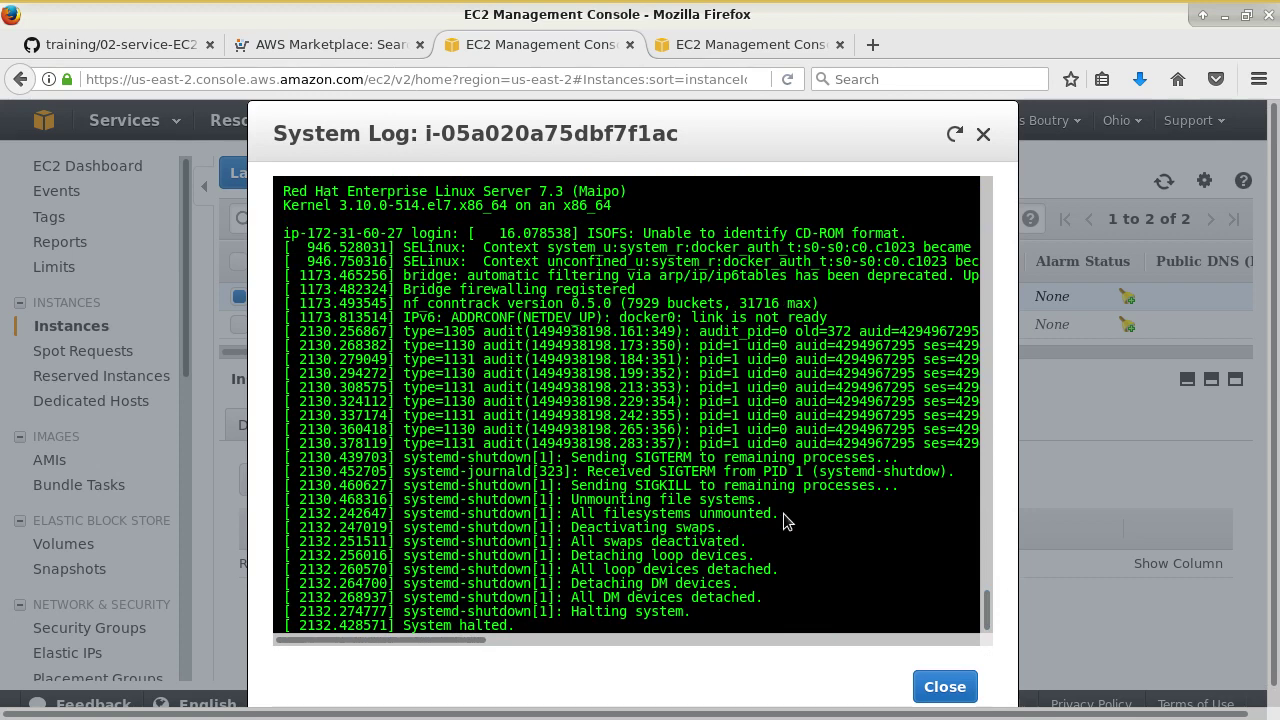
pyautogui.scroll(3, 789, 520)
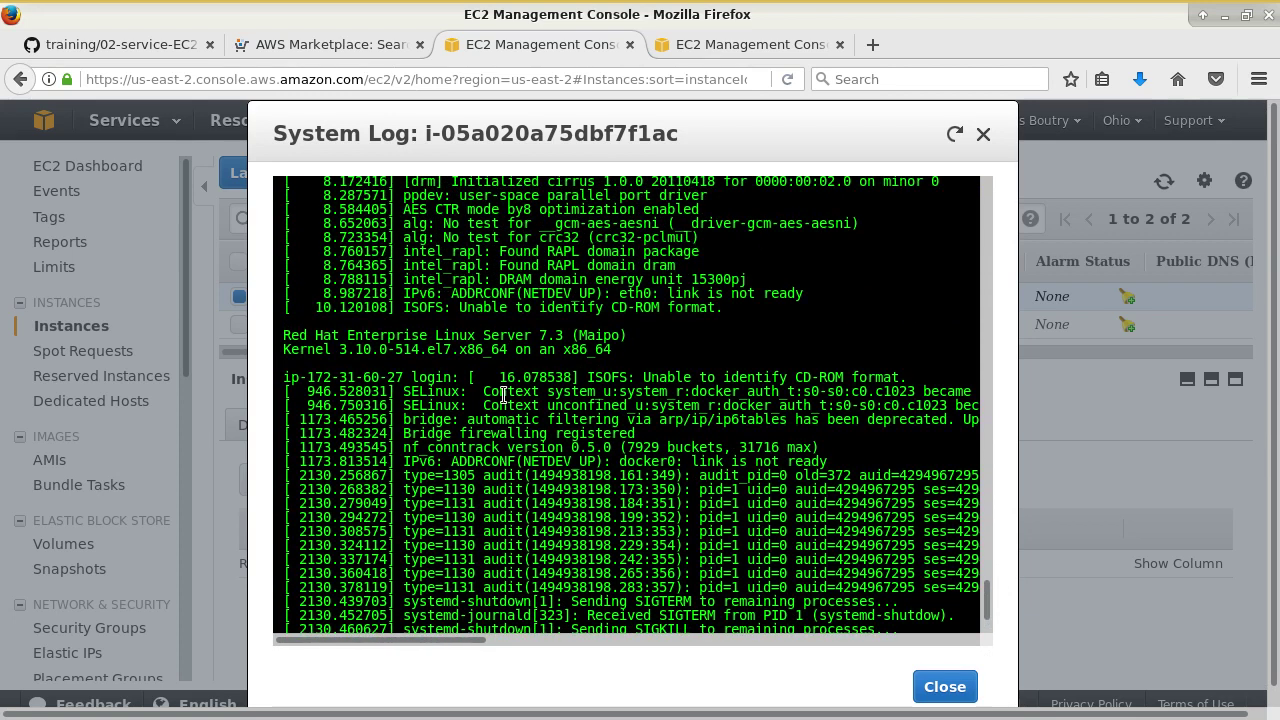
pyautogui.moveTo(478, 338); pyautogui.dragTo(510, 372)
pyautogui.click(512, 345)
# - In Terminal, recall the earlier ssh command and highlight its key file name, then return to the log
pyautogui.moveTo(210, 14)
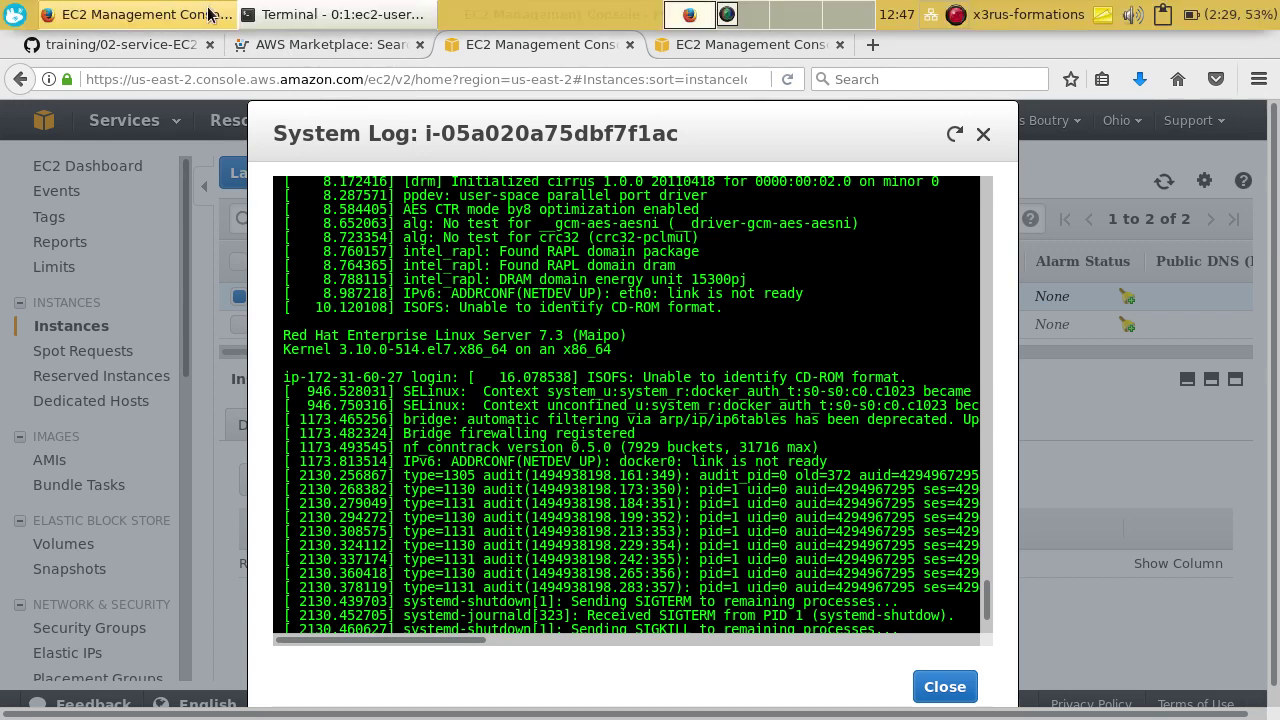
pyautogui.click(335, 14)
pyautogui.hotkey('ctrl', 'shift', 'v')
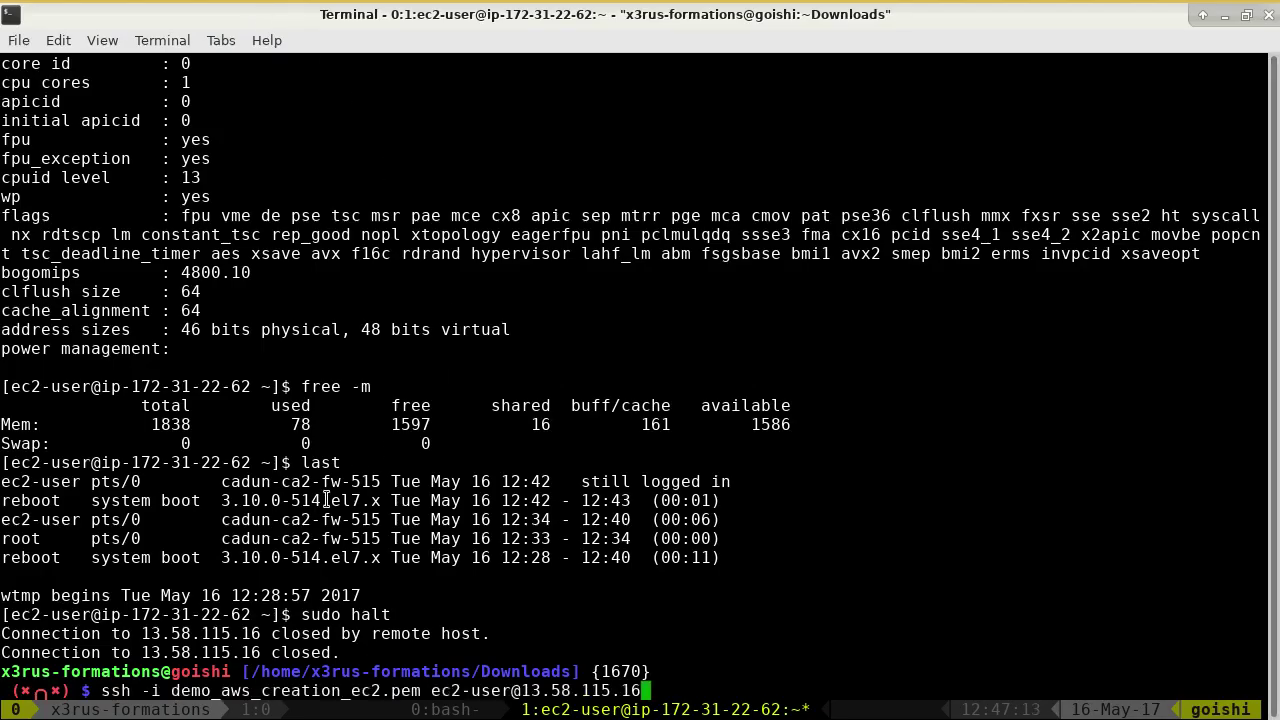
pyautogui.doubleClick(388, 690)
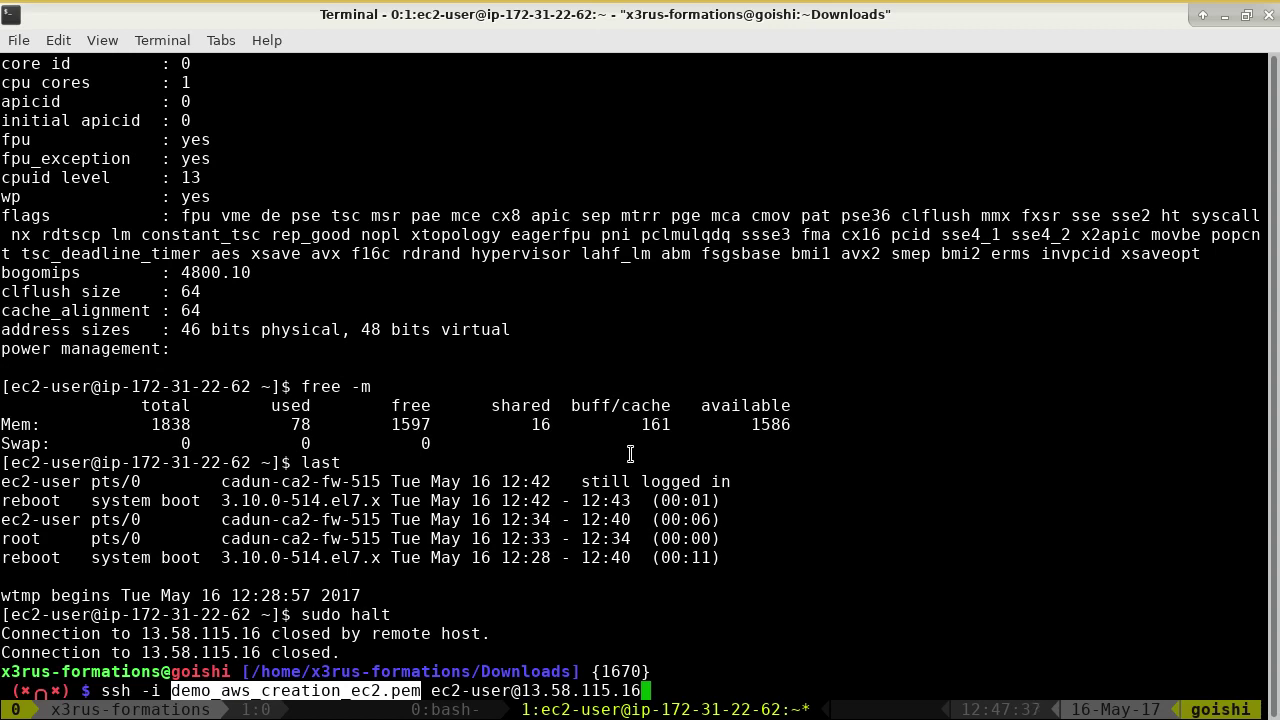
pyautogui.hotkey('alt', 'Tab')
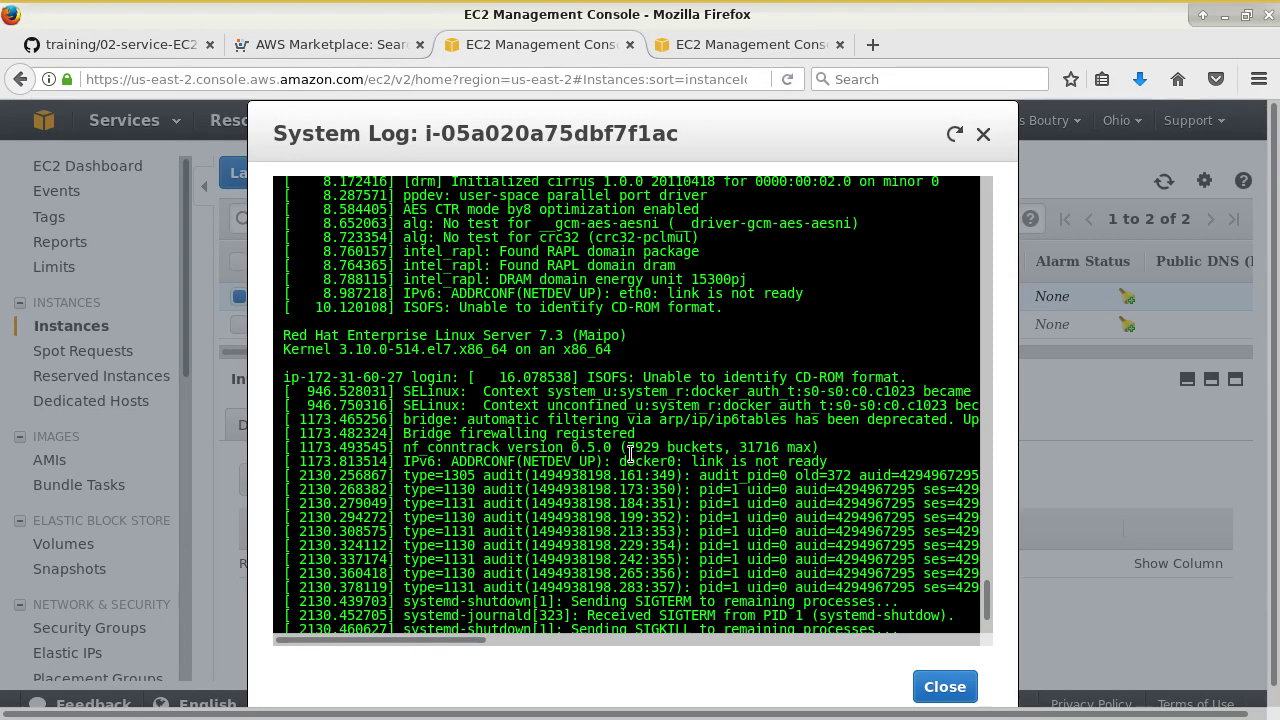
pyautogui.scroll(2, 630, 452)
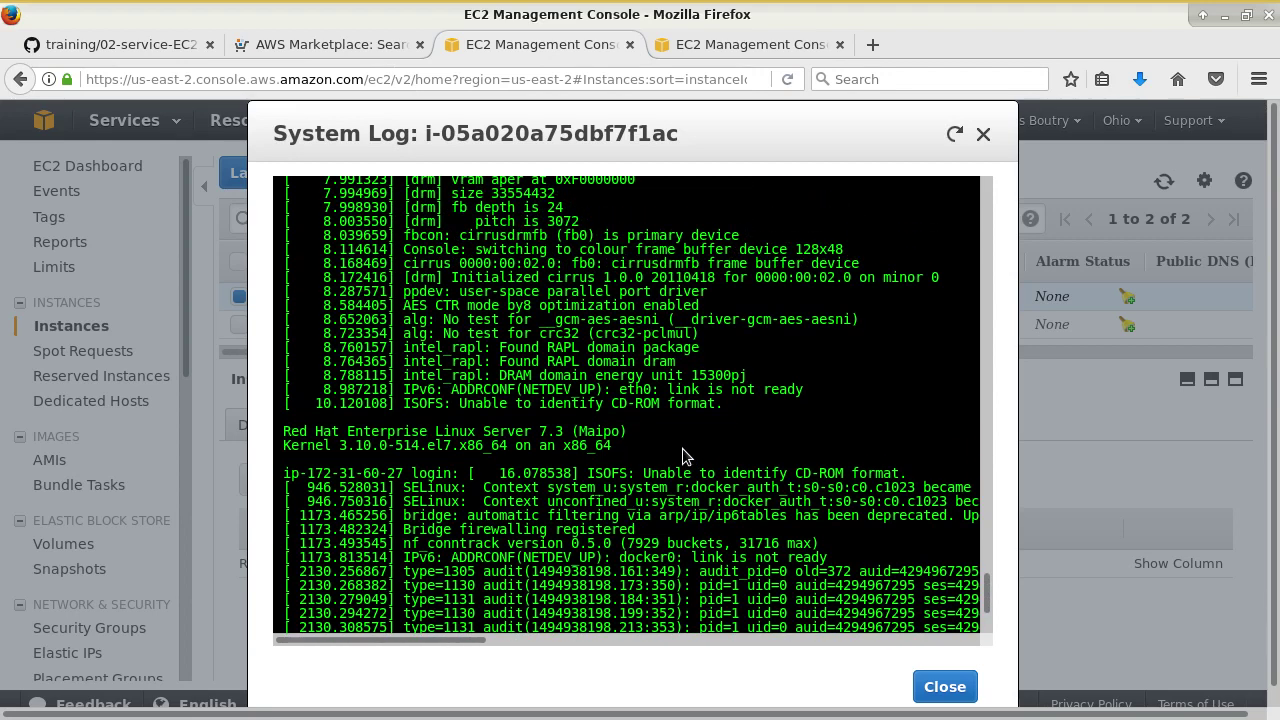
# - Close the system log, browse the Actions menu without choosing anything, and refresh the instance list
pyautogui.click(945, 687)
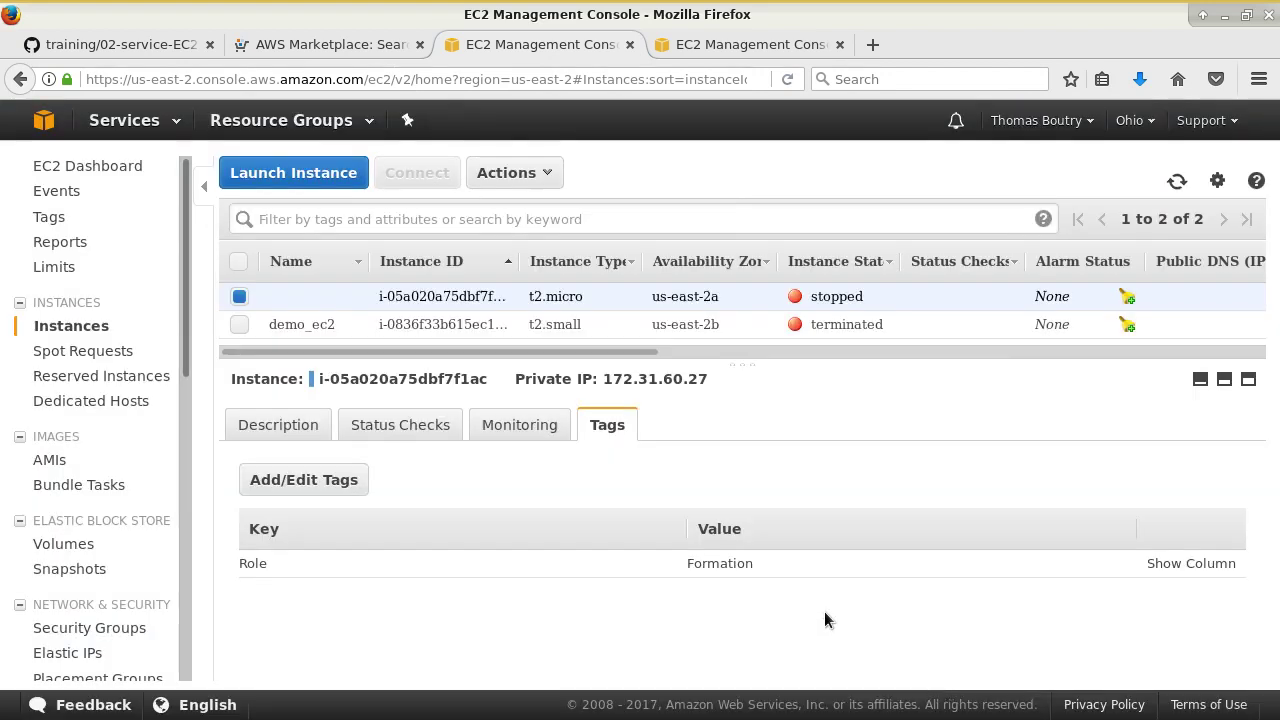
pyautogui.click(530, 172)
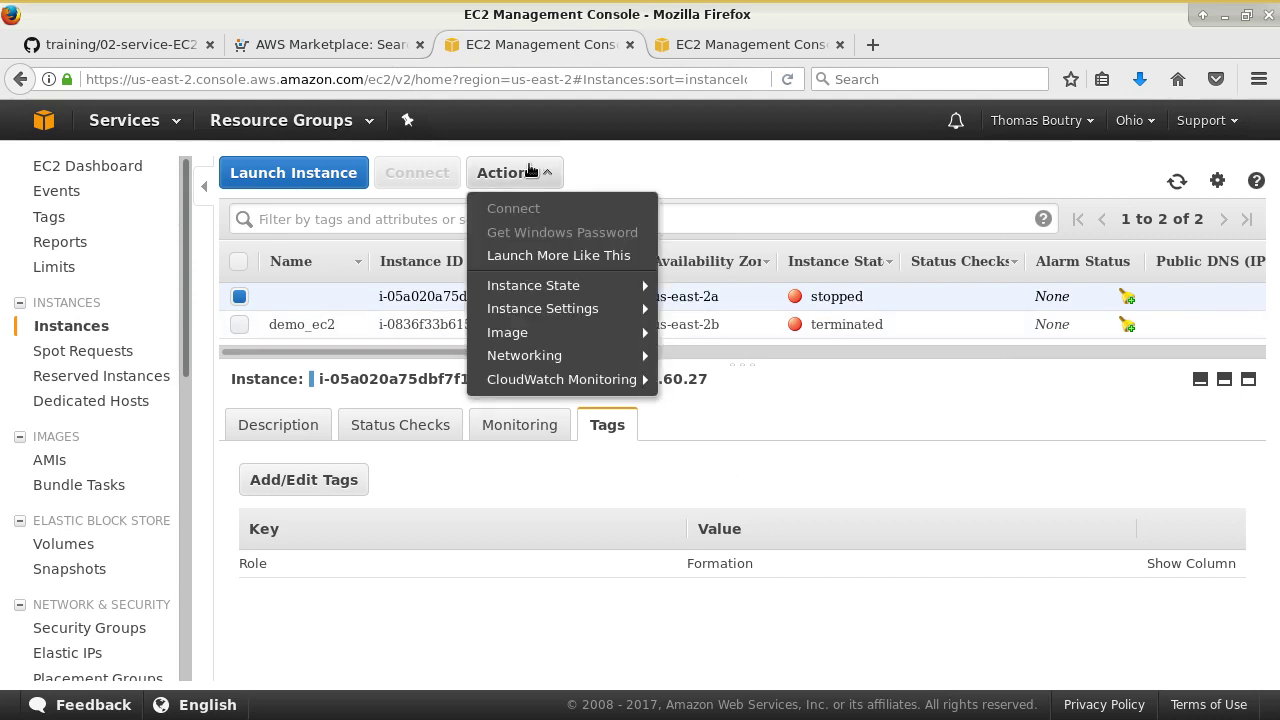
pyautogui.moveTo(543, 376)
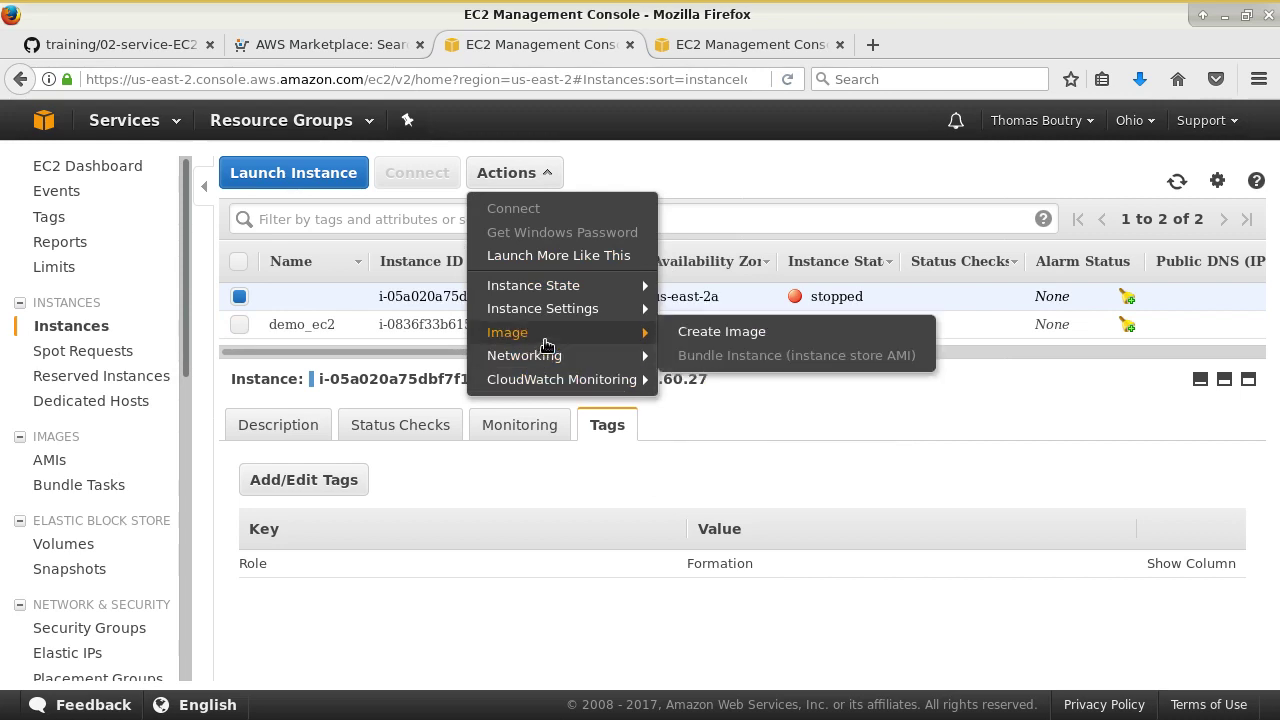
pyautogui.moveTo(545, 292)
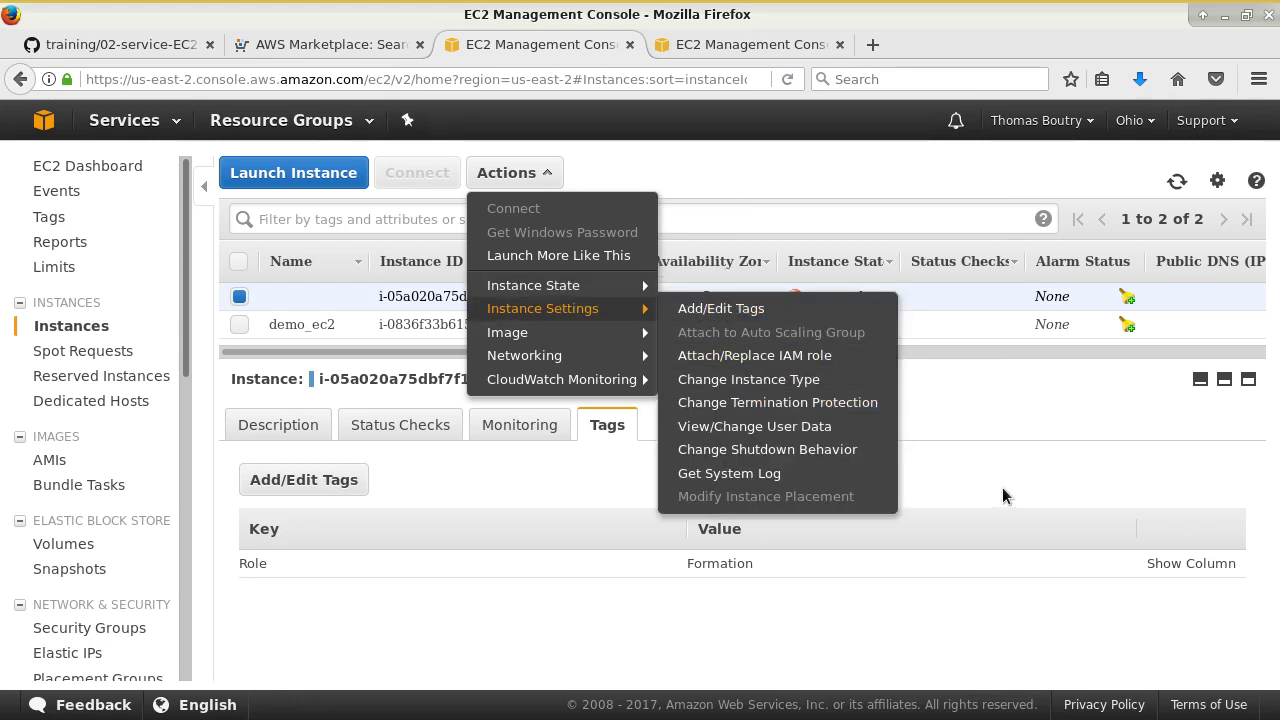
pyautogui.click(1020, 441)
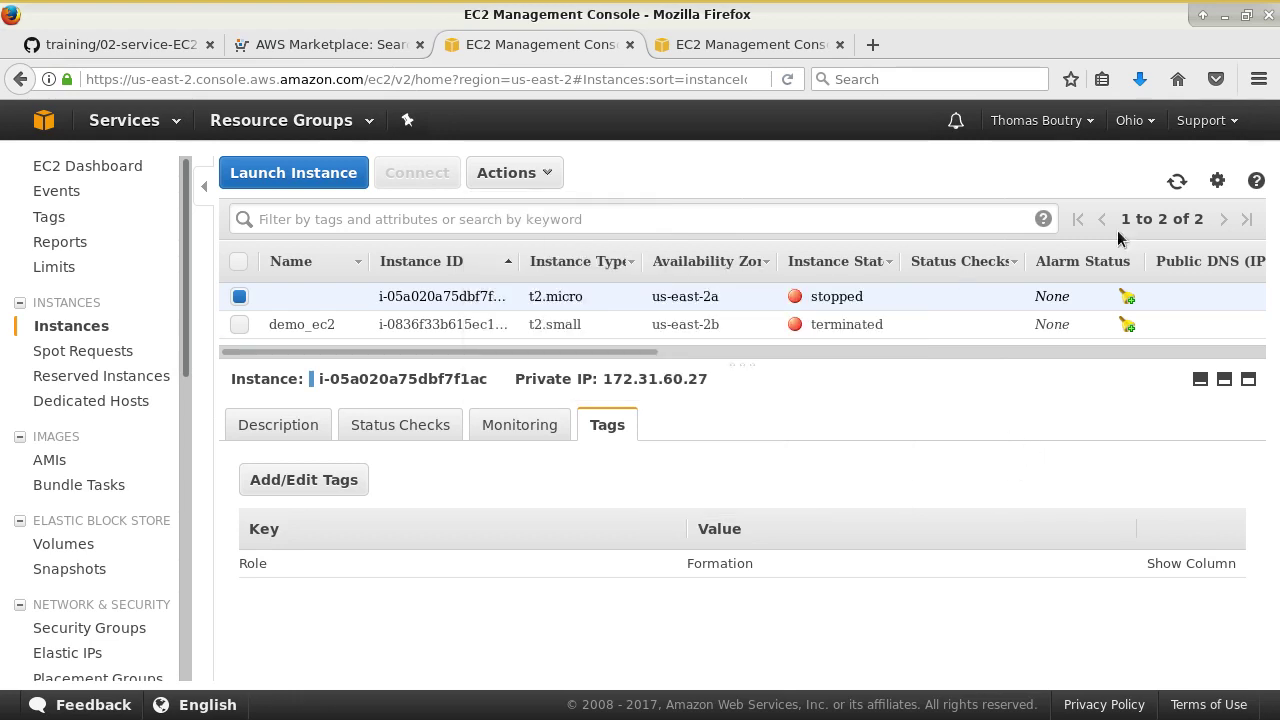
pyautogui.click(1176, 181)
# - On GitHub, go up to the training/aws folder and open 03-operation-EC2.md
pyautogui.click(194, 40)
pyautogui.moveTo(612, 8)
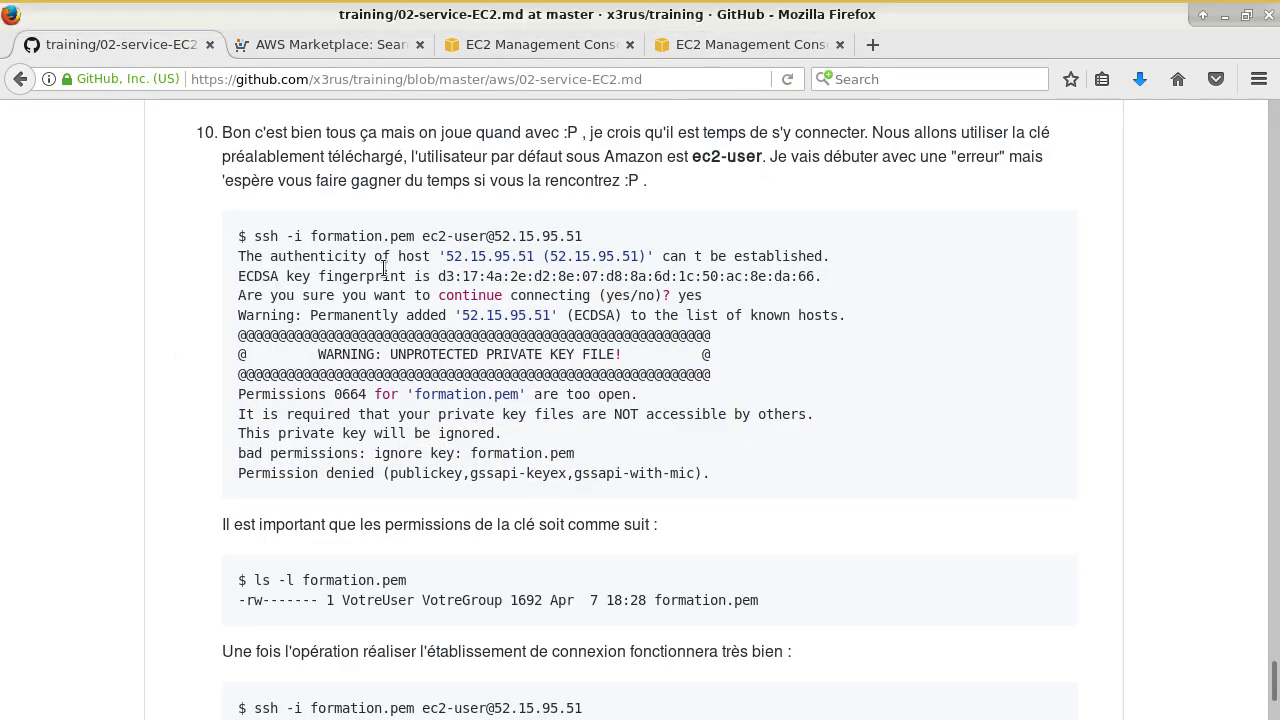
pyautogui.press('Home')
pyautogui.click(362, 305)
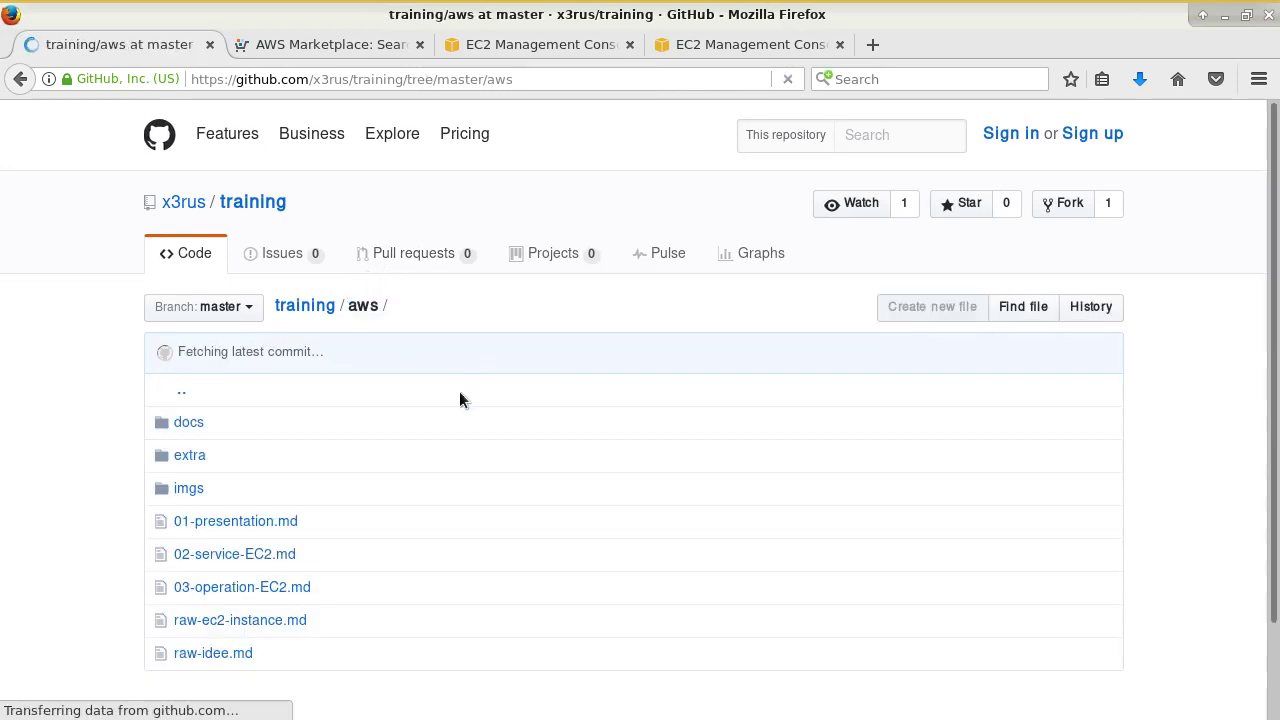
pyautogui.click(280, 589)
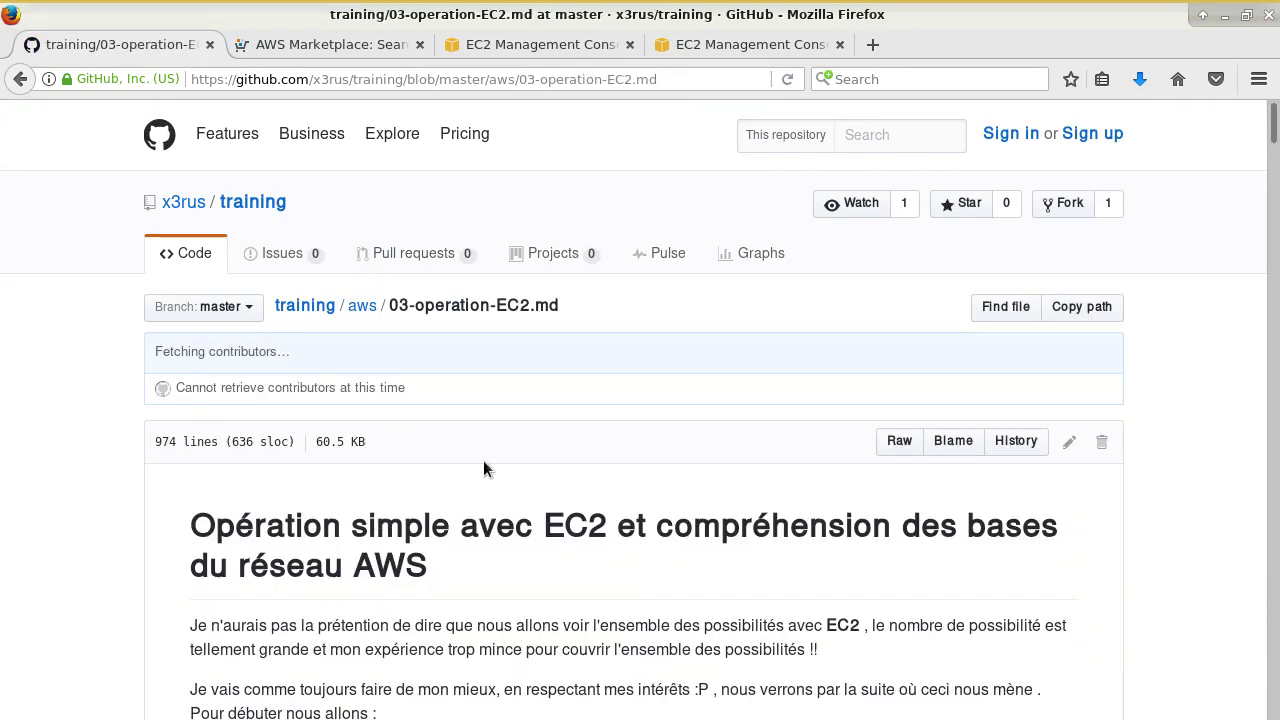
pyautogui.hotkey('alt', 'Tab')
pyautogui.hotkey('alt', 'Tab')
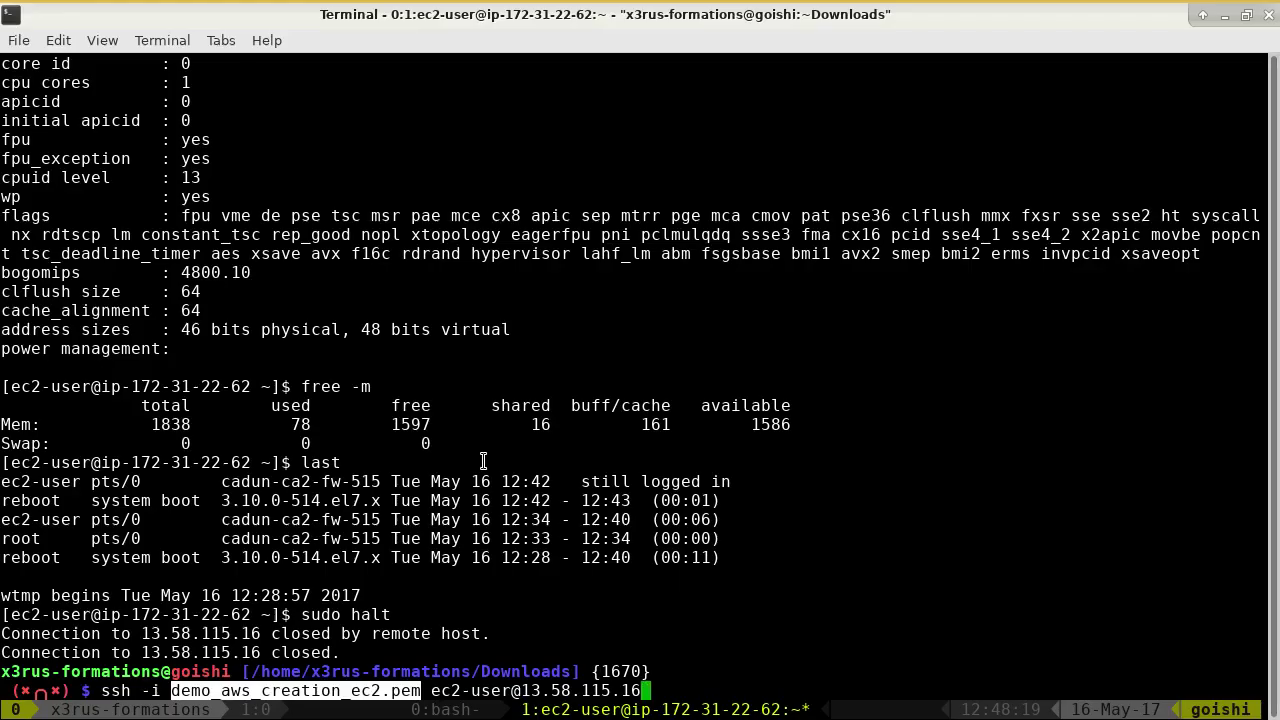
# - Cancel the pending ssh command, change to git/training/aws, and list its files
pyautogui.hotkey('ctrl', 'c')
pyautogui.write('cd')
pyautogui.press('Return')
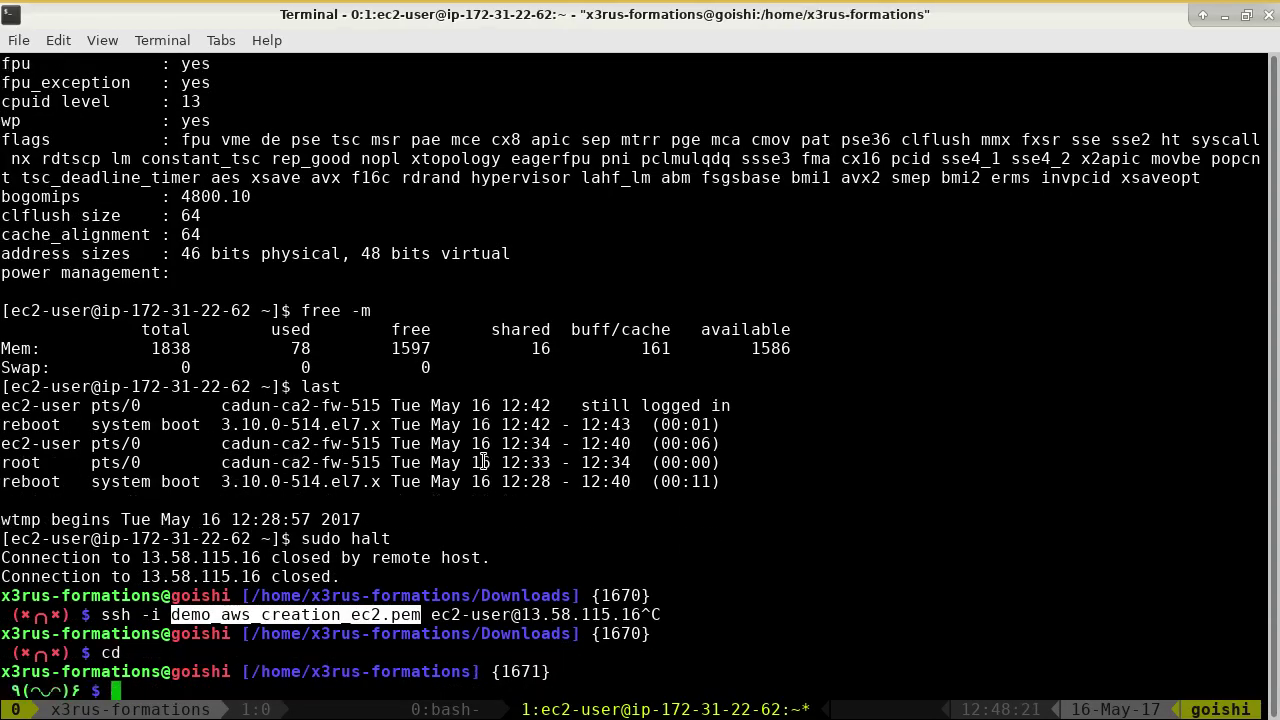
pyautogui.write('cd git/training/aws/')
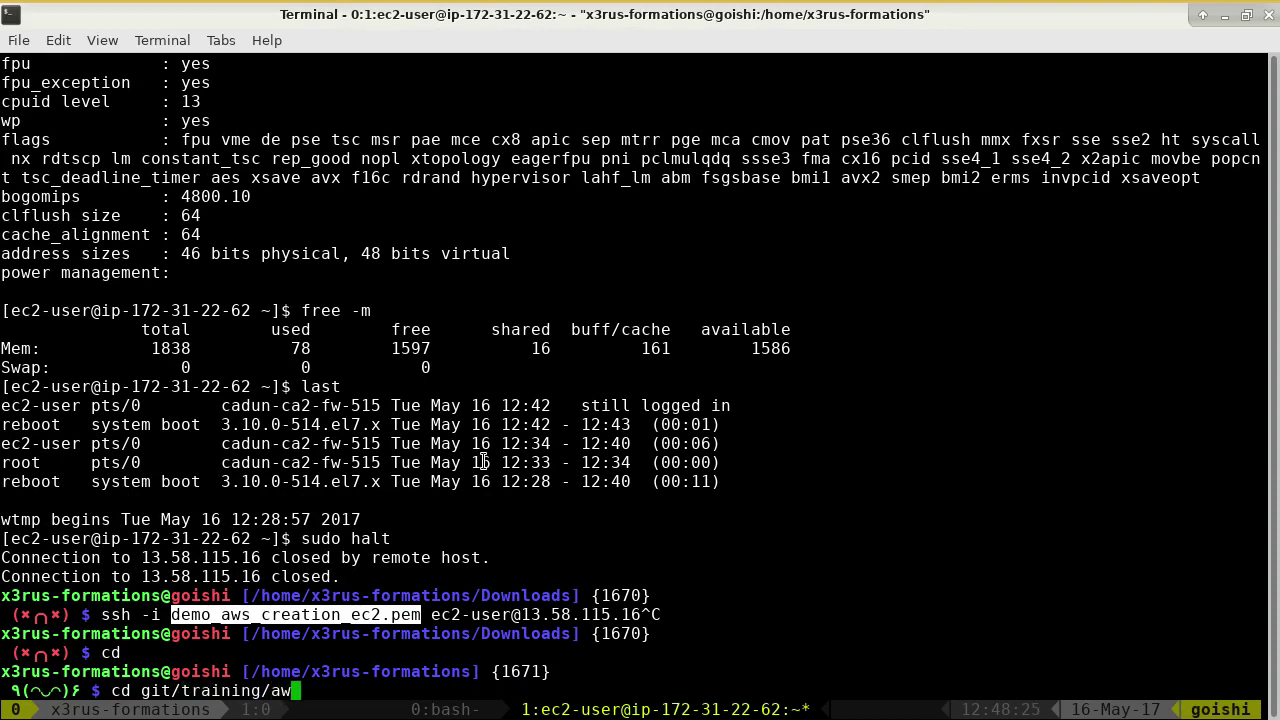
pyautogui.press('Return')
pyautogui.write('ls')
pyautogui.press('Return')
# - Rerun gentoc.sh on 03-operation-EC2.md from history, then run git pull origin master
pyautogui.hotkey('ctrl', 'r')
pyautogui.write('toc')
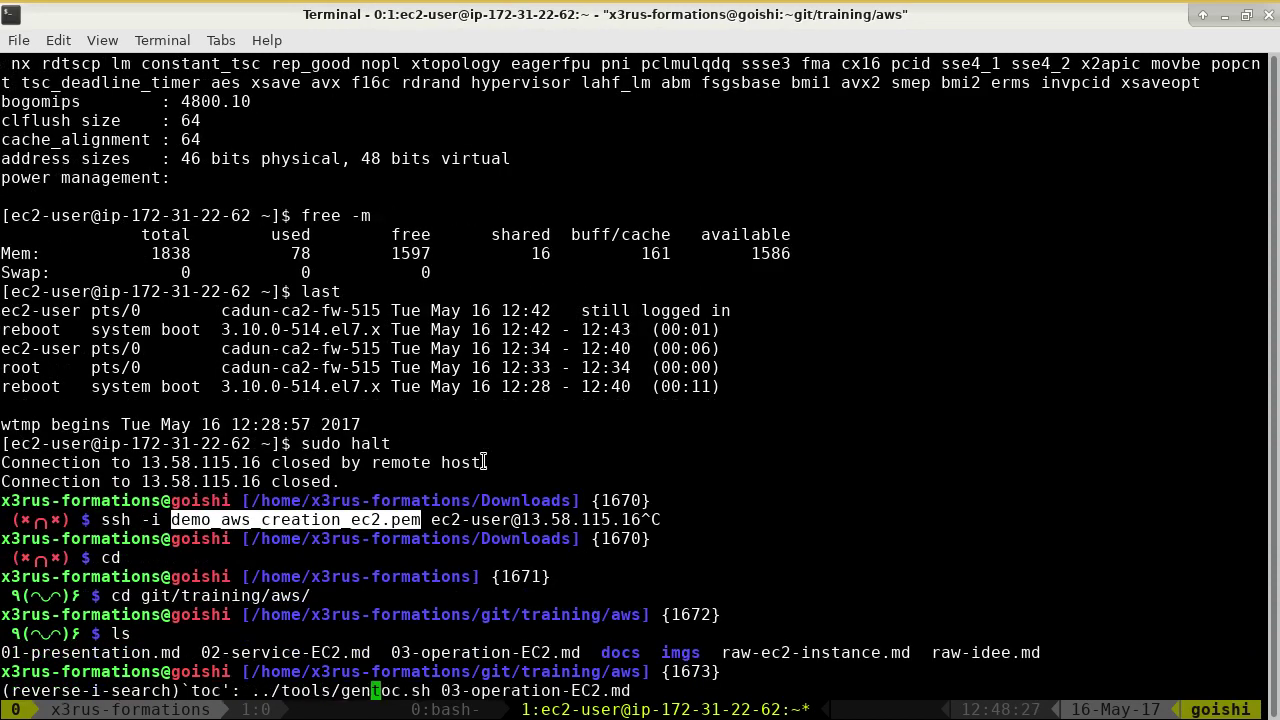
pyautogui.press('Return')
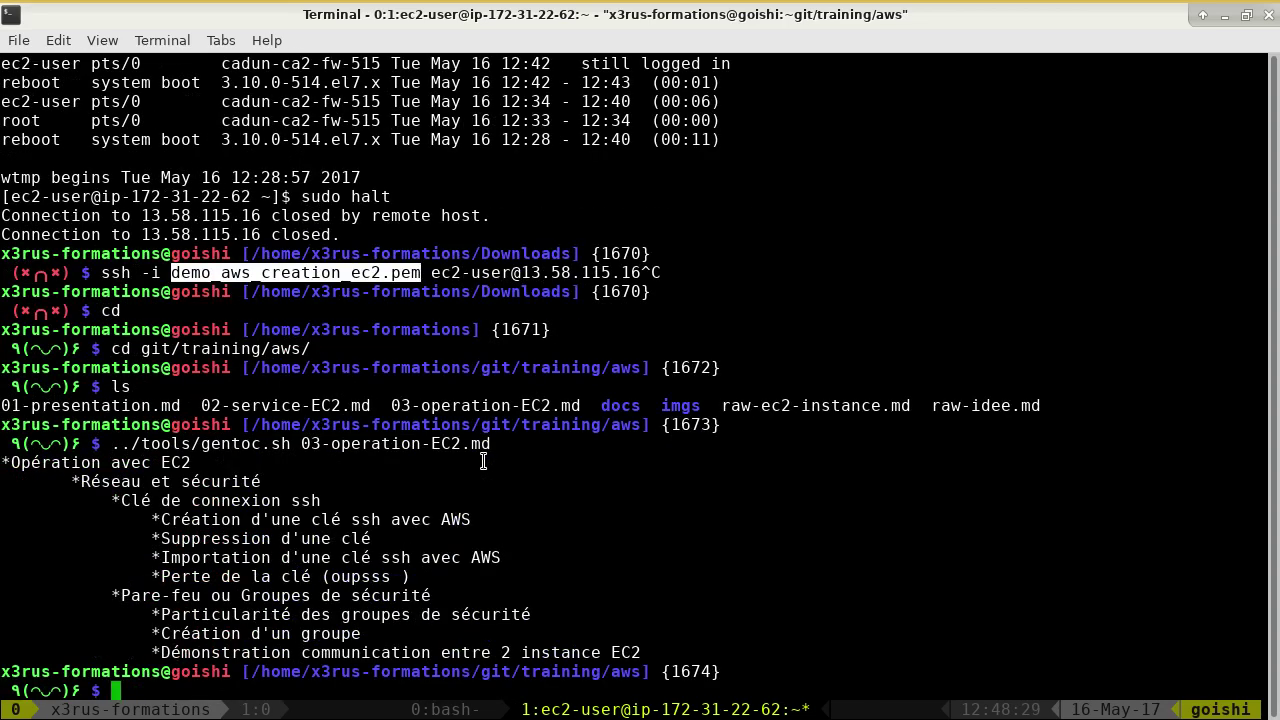
pyautogui.write('git pull origin master')
pyautogui.press('Return')
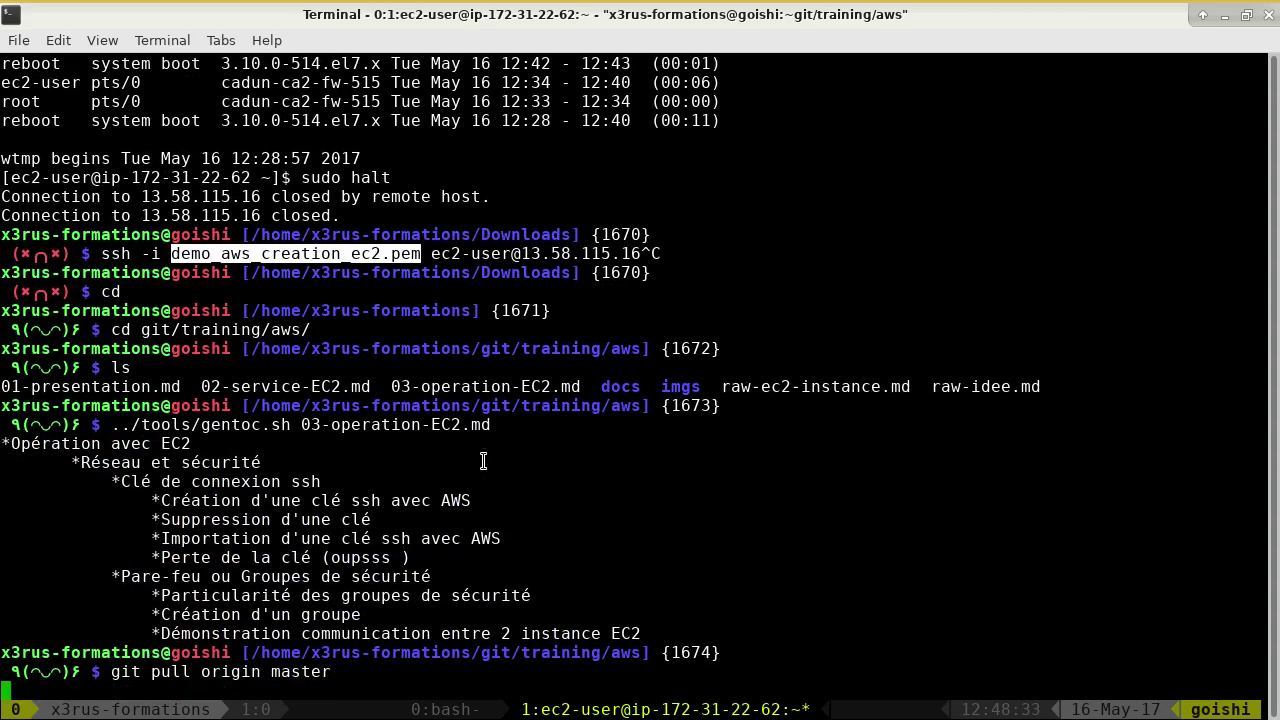
pyautogui.hotkey('alt', 'Tab')
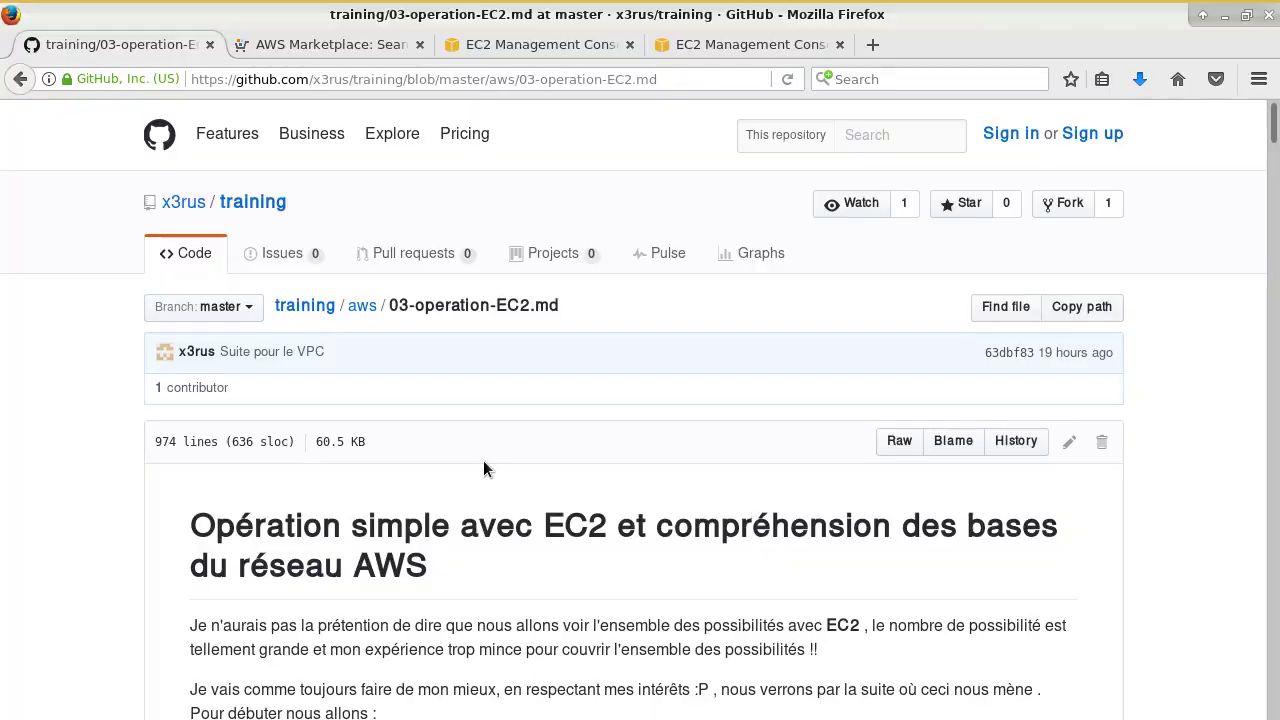
# - Move to the third EC2 console tab listing the stopped t2.micro and terminated demo_ec2
pyautogui.click(300, 44)
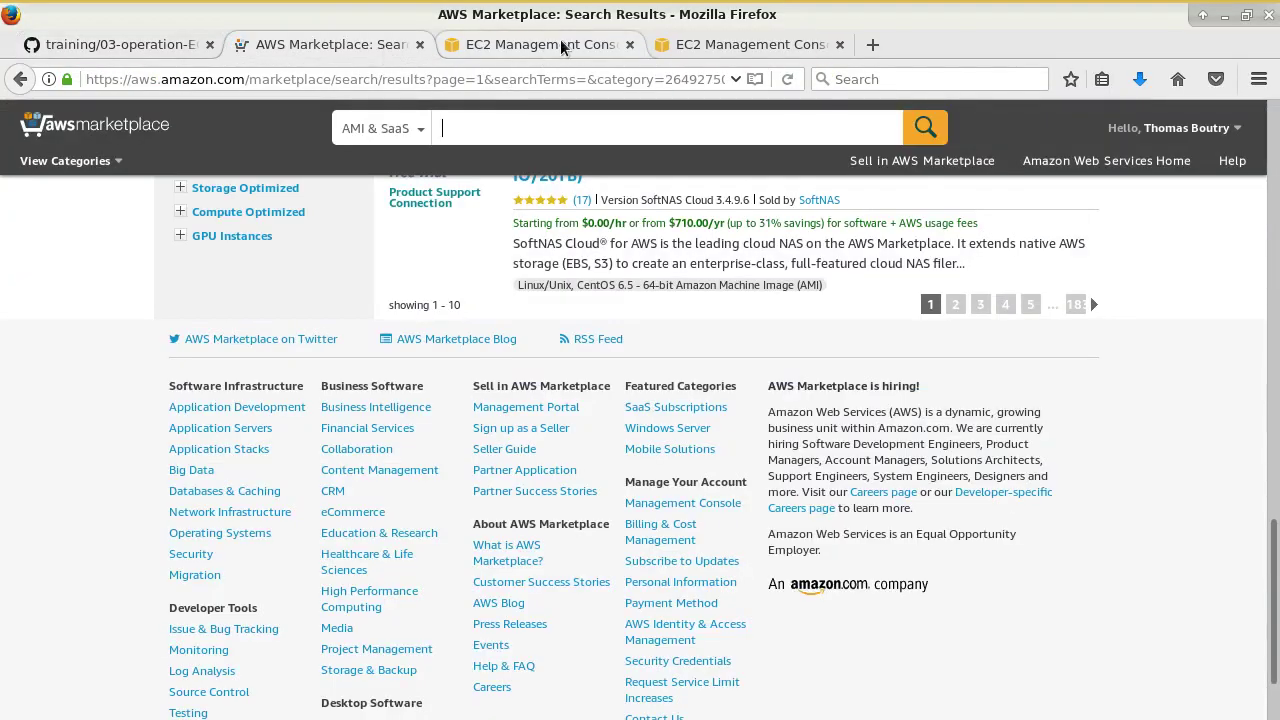
pyautogui.click(700, 44)
pyautogui.click(530, 44)
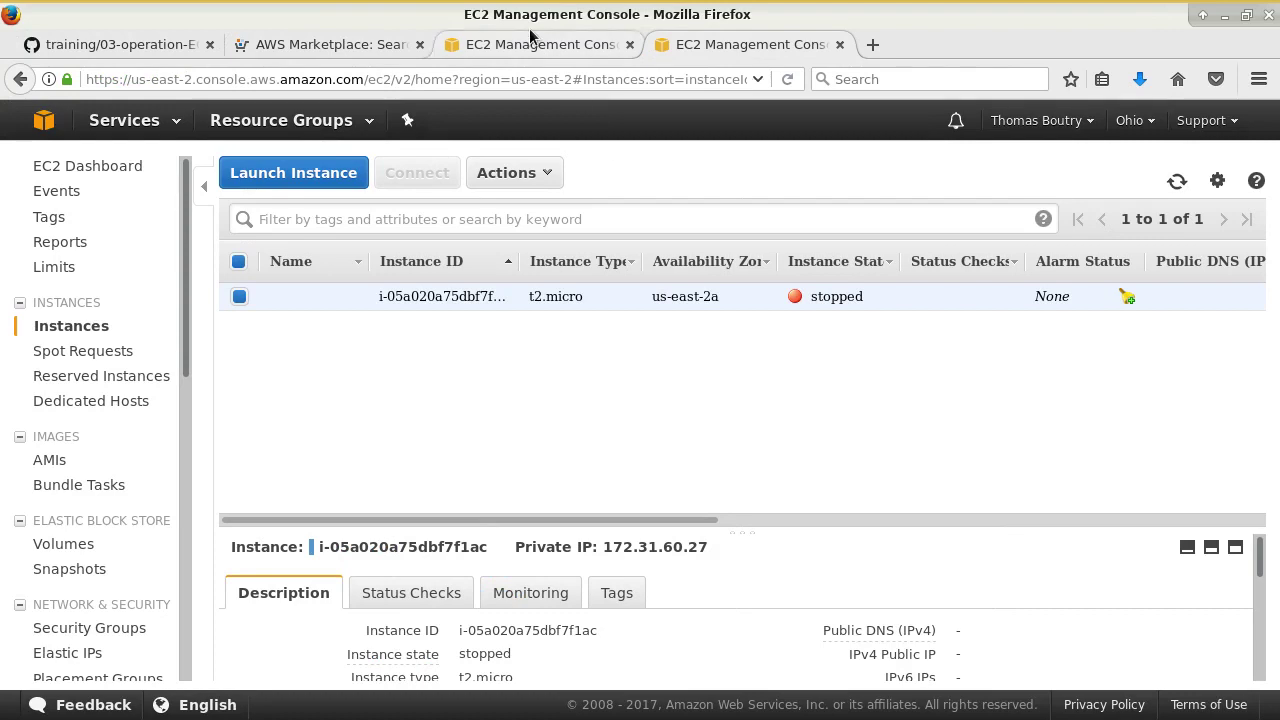
pyautogui.moveTo(607, 356); pyautogui.dragTo(463, 433)
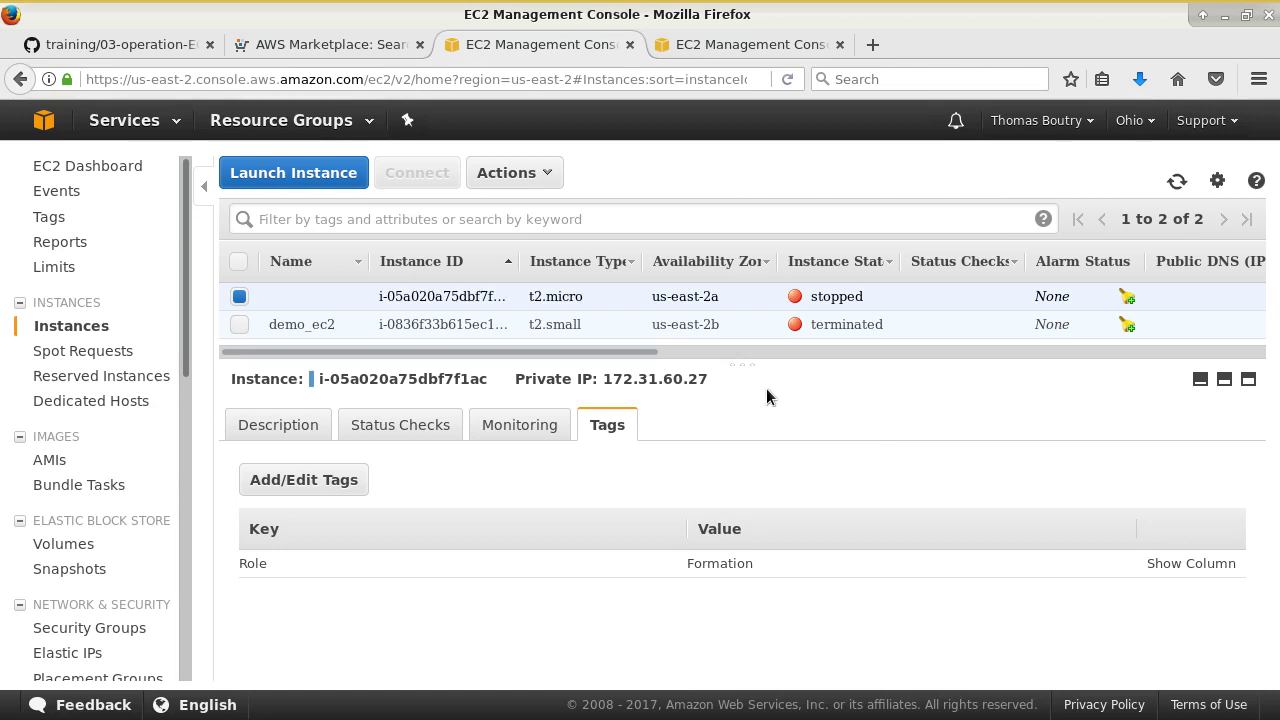
# - Regenerate 03-operation-EC2.md's table of contents with ../tools/gentoc.sh after the pull
pyautogui.moveTo(588, 4)
pyautogui.click(430, 8)
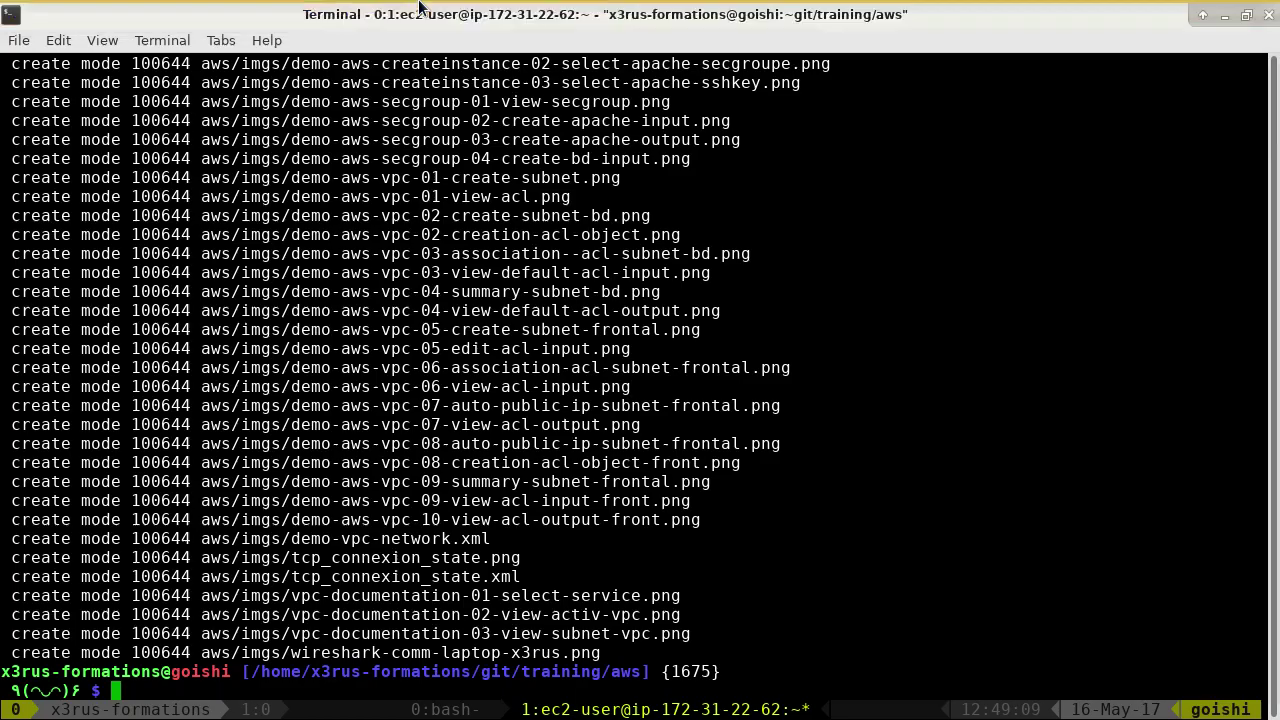
pyautogui.press('Up')
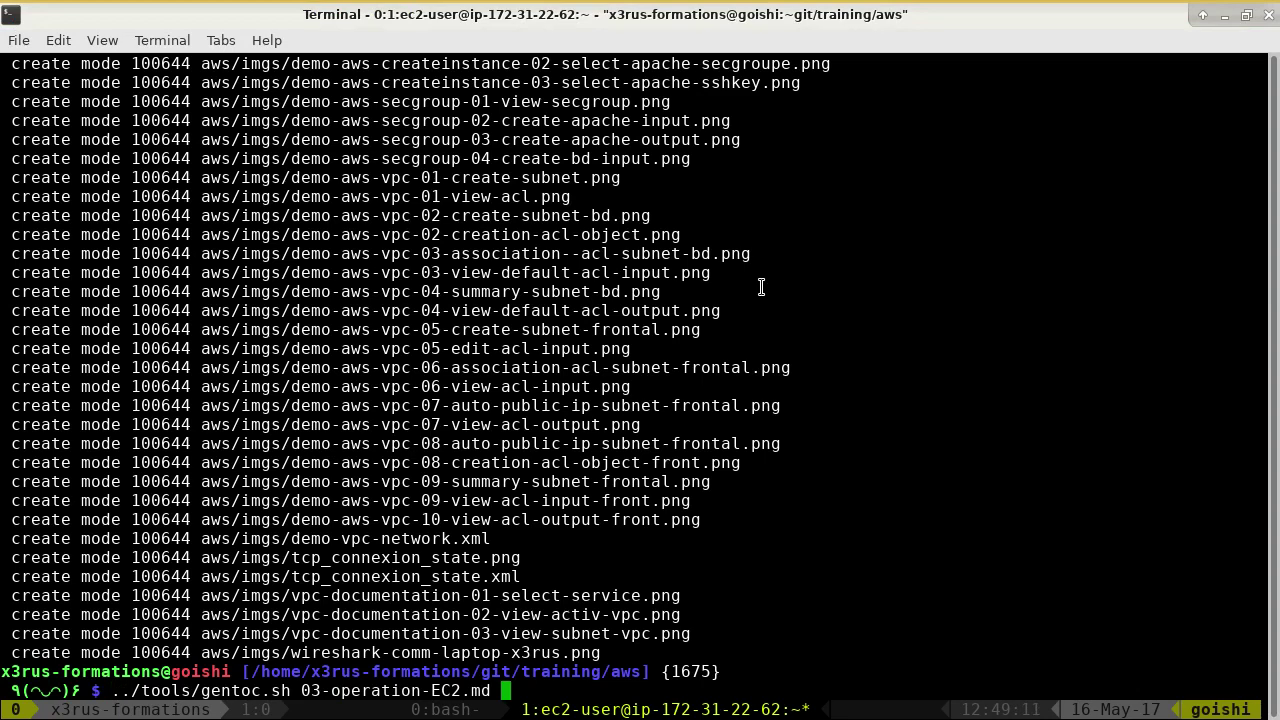
pyautogui.press('Return')
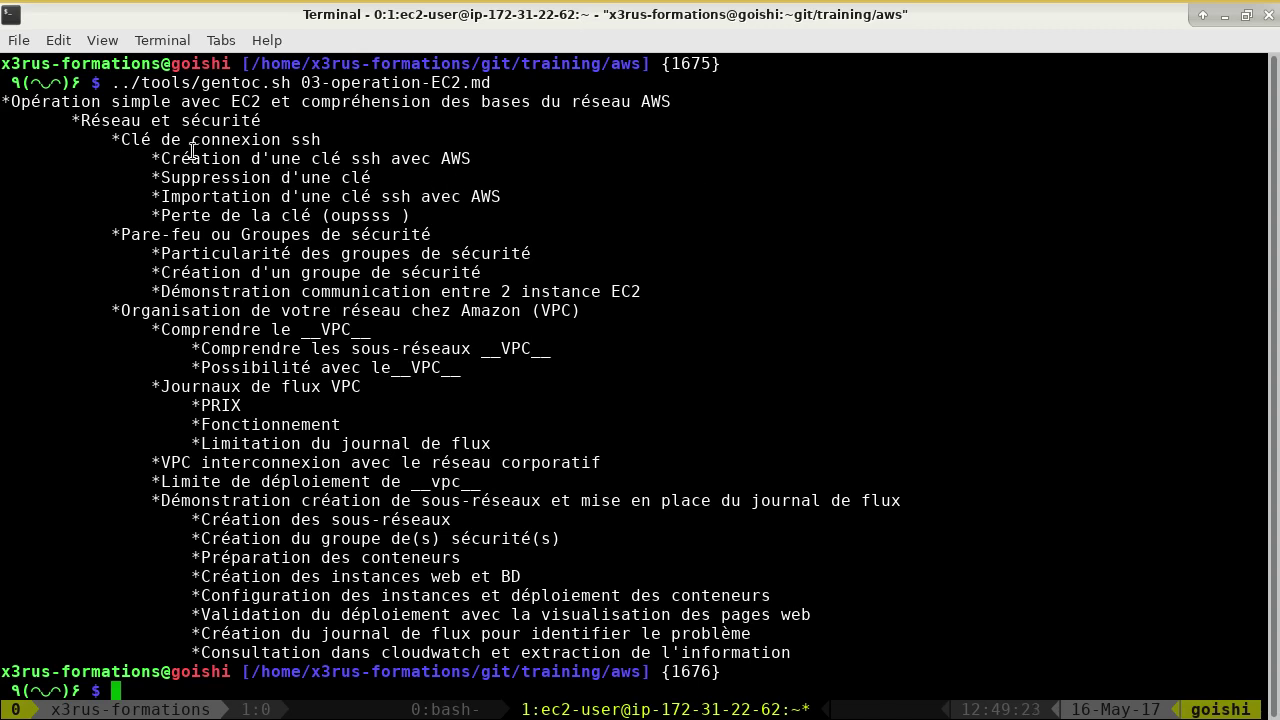
# - Highlight the ssh key, Pare-feu, VPC organisation and subnet journal de flux sections
pyautogui.moveTo(111, 139); pyautogui.dragTo(446, 220)
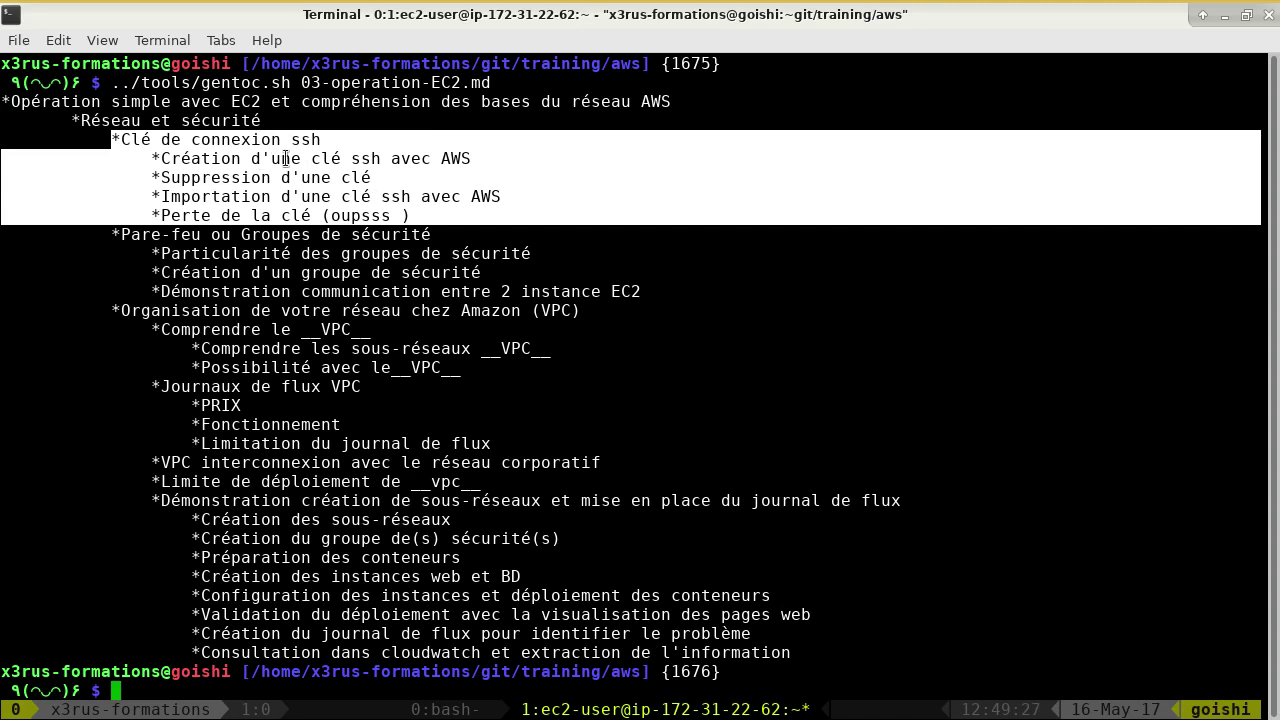
pyautogui.click(476, 240)
pyautogui.moveTo(420, 217); pyautogui.dragTo(145, 217)
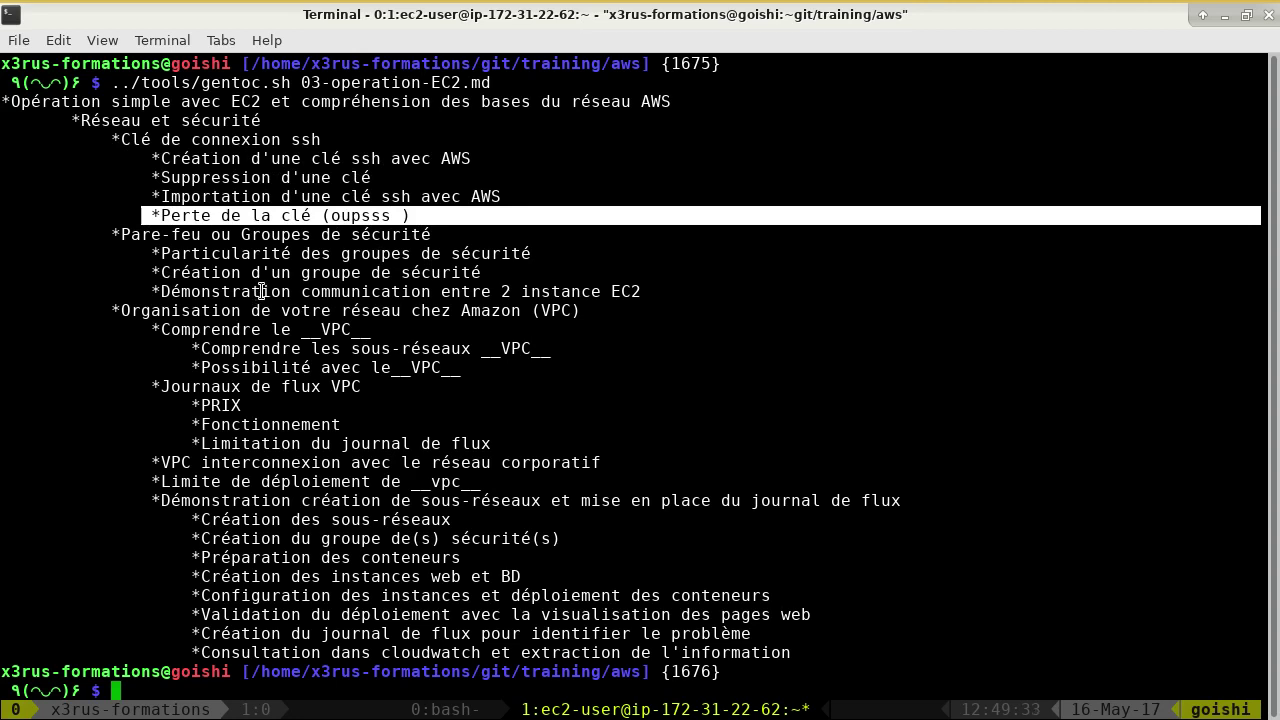
pyautogui.moveTo(100, 231); pyautogui.dragTo(666, 292)
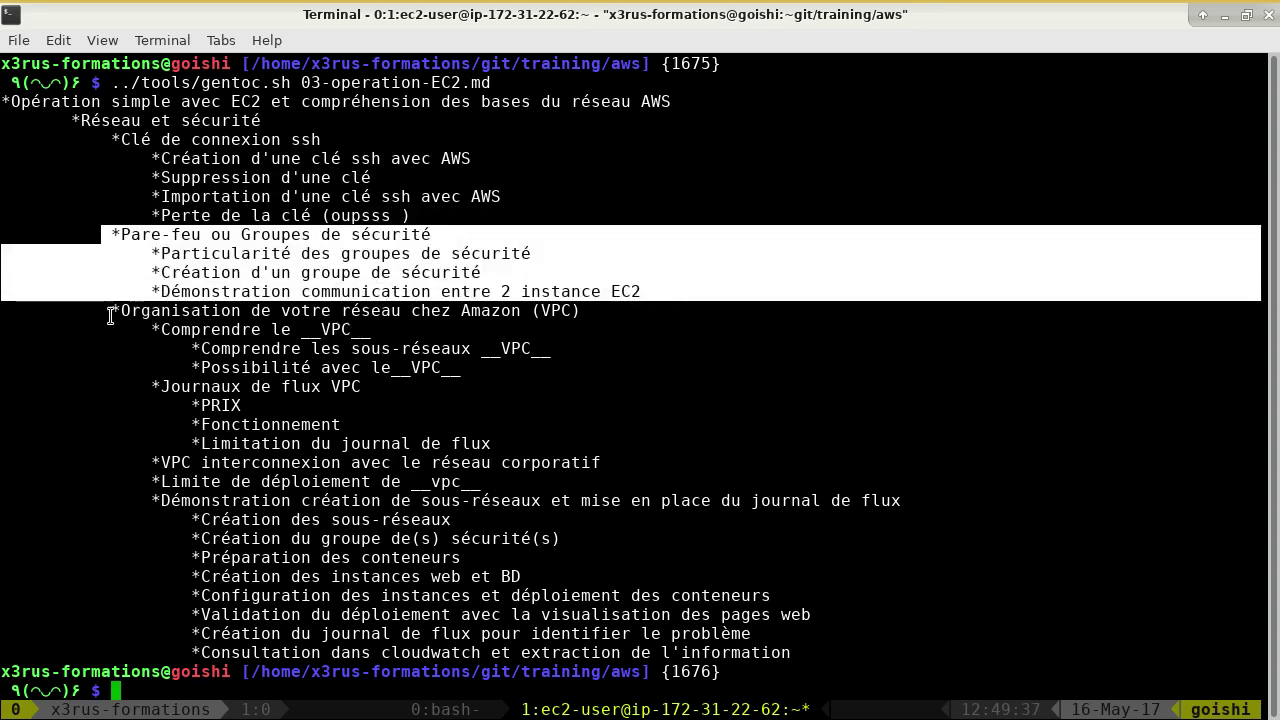
pyautogui.moveTo(108, 312); pyautogui.dragTo(468, 329)
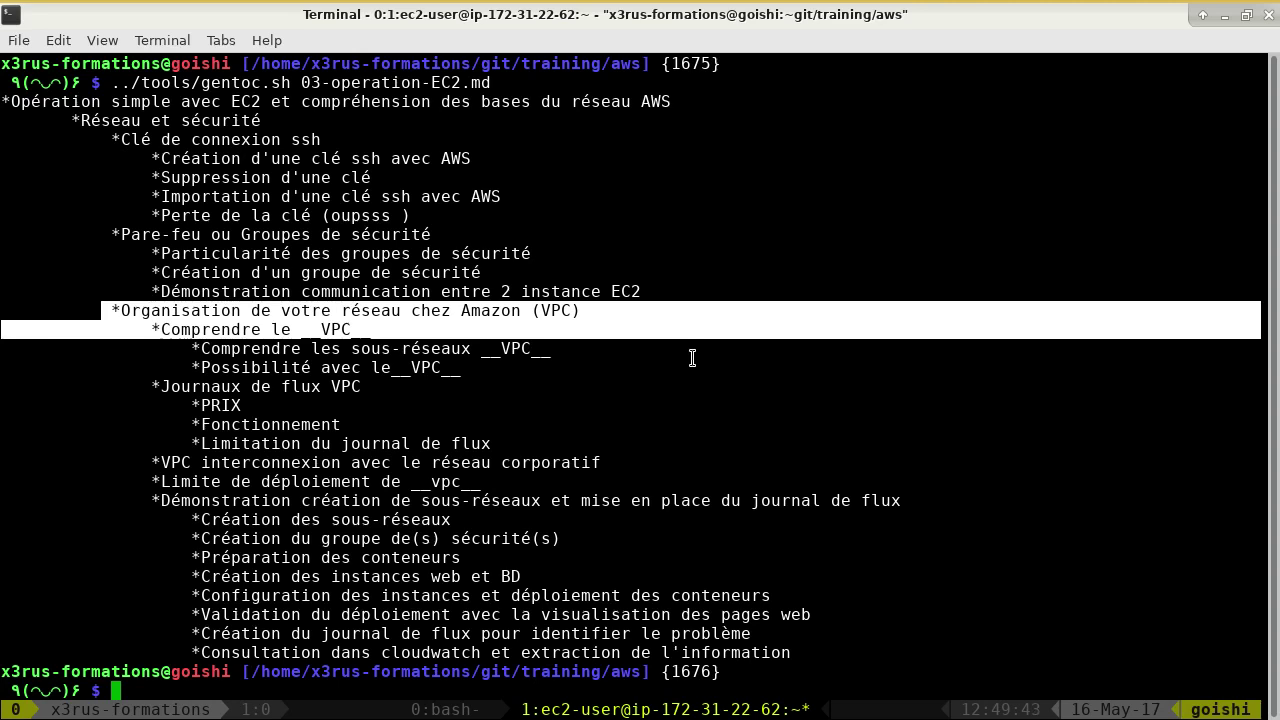
pyautogui.moveTo(163, 500); pyautogui.dragTo(1009, 648)
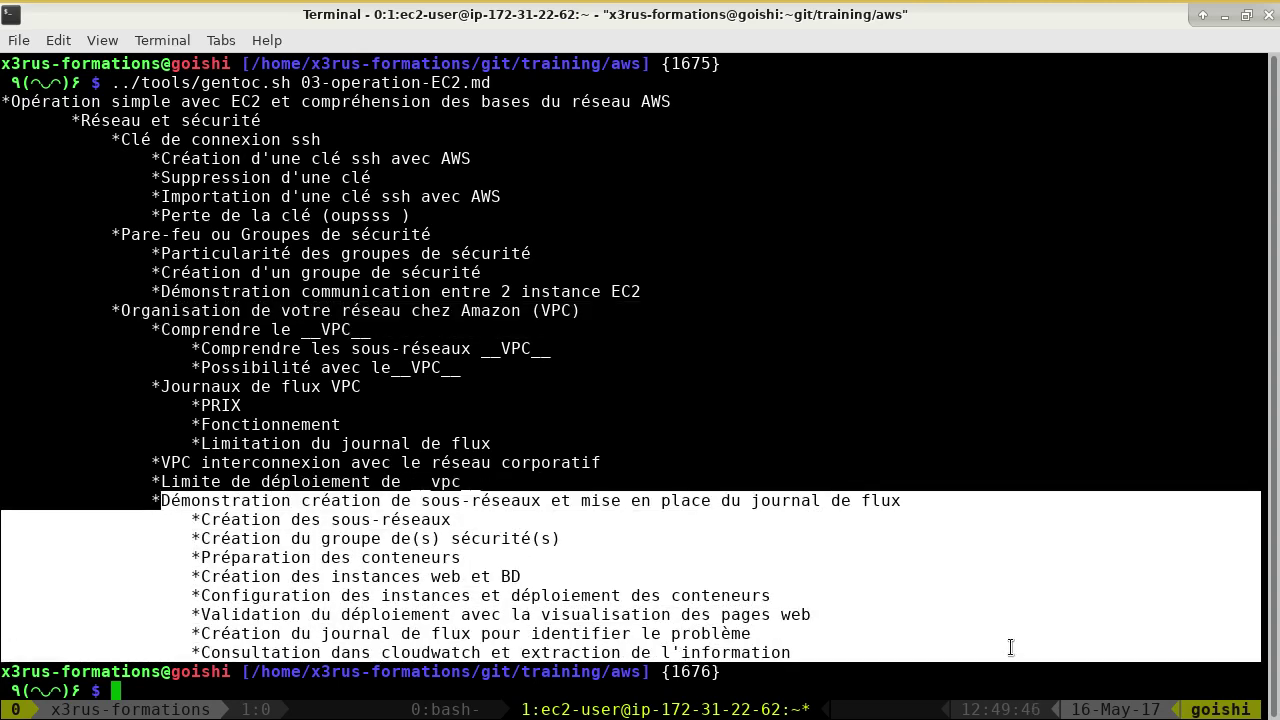
pyautogui.click(876, 500)
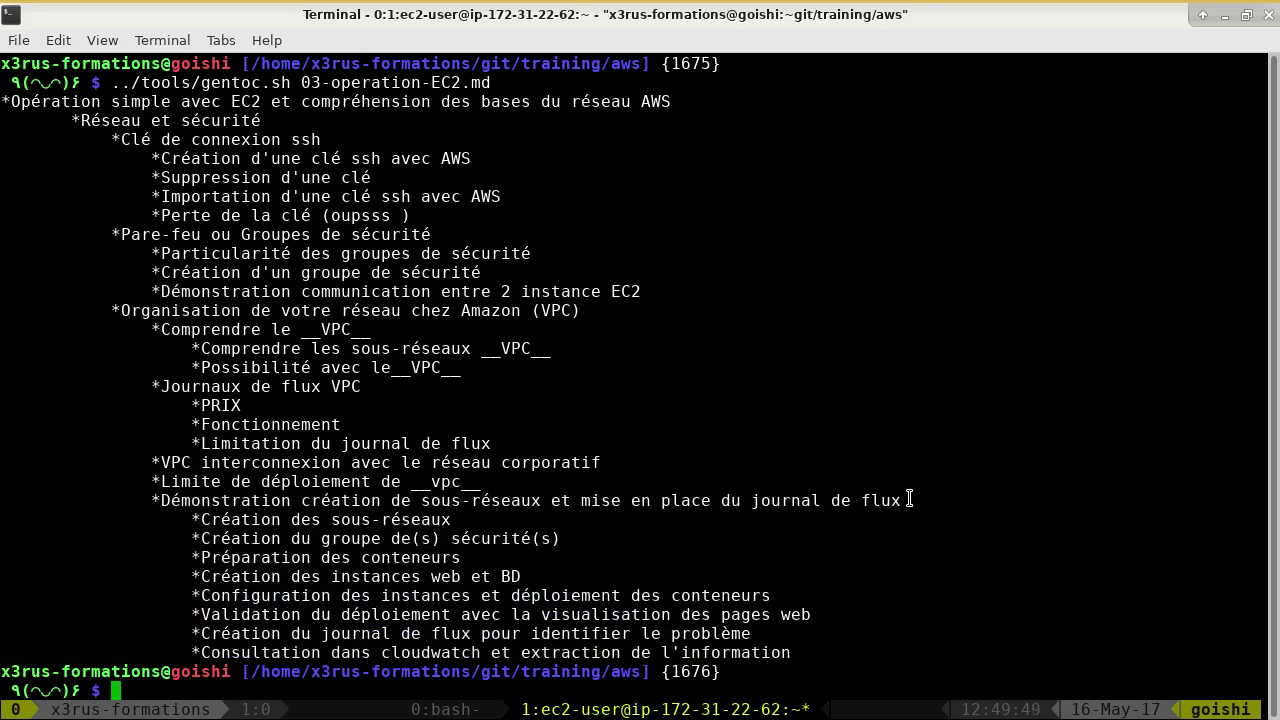
pyautogui.tripleClick(908, 498)
pyautogui.moveTo(752, 500); pyautogui.dragTo(912, 518)
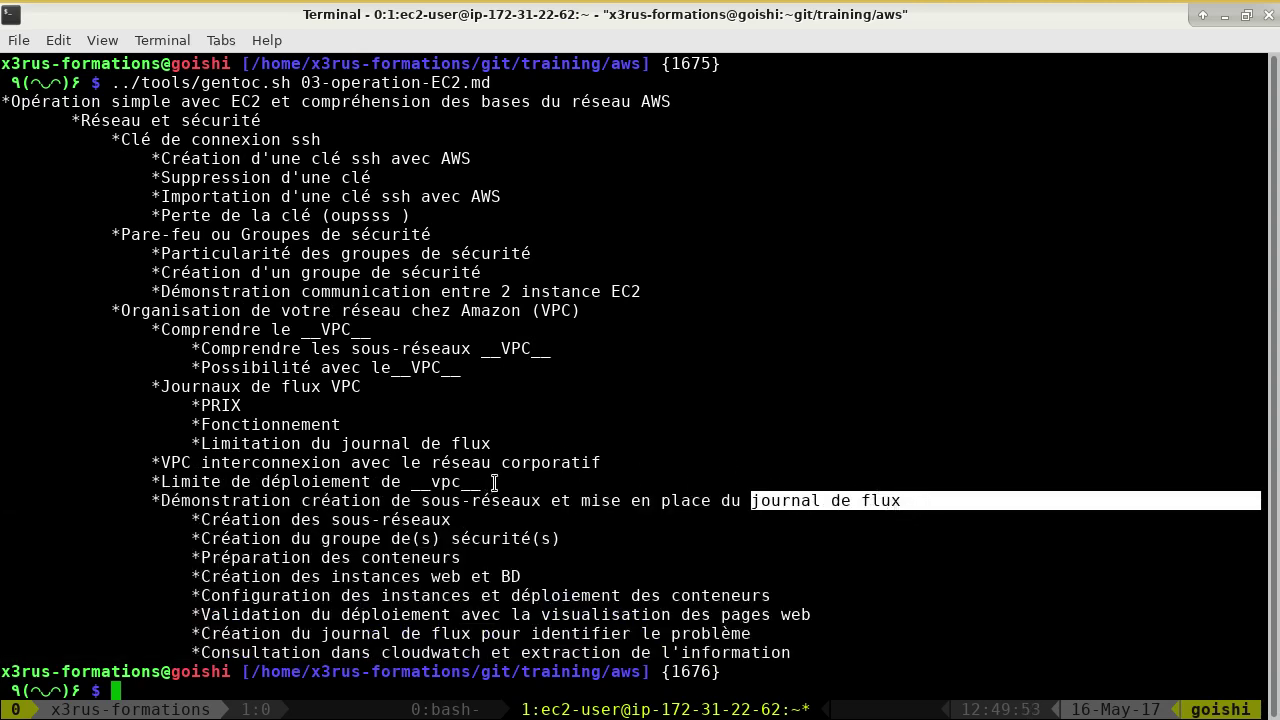